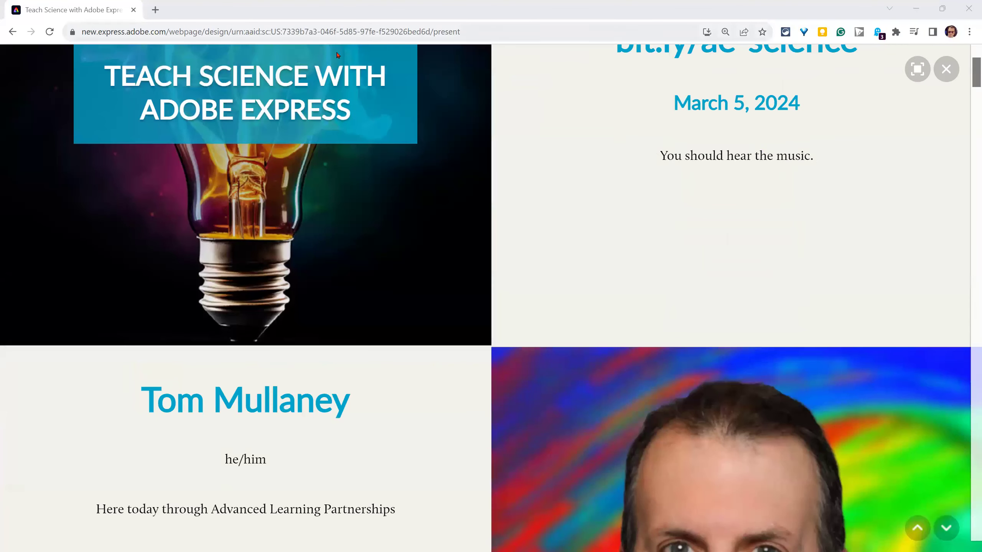
# - Page through the Teach Science with Adobe Express presentation from its title section to "Why Teach Science with Adobe Express?"
pyautogui.scroll(-2, 755, 66)
pyautogui.scroll(8, 755, 66)
pyautogui.moveTo(971, 74); pyautogui.dragTo(960, 44)
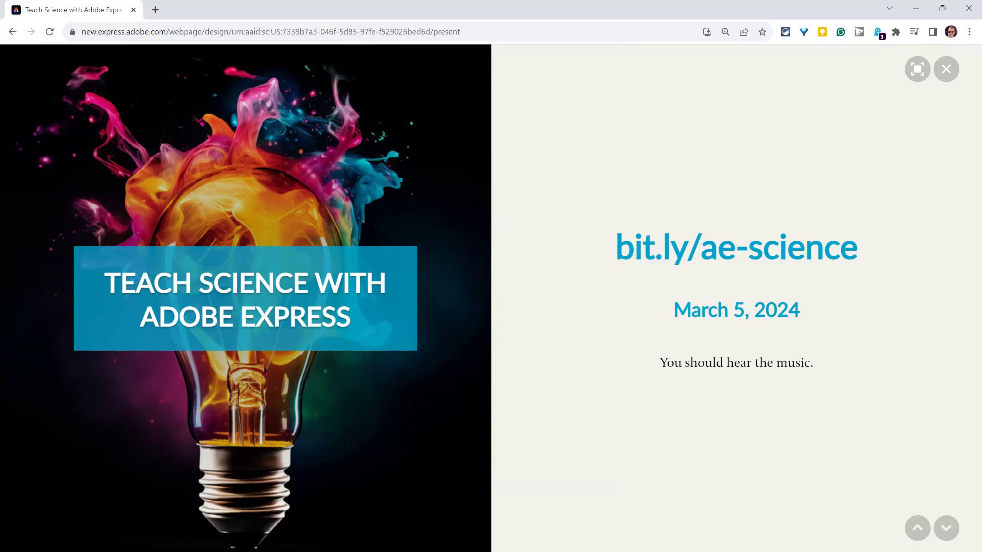
pyautogui.click(951, 532)
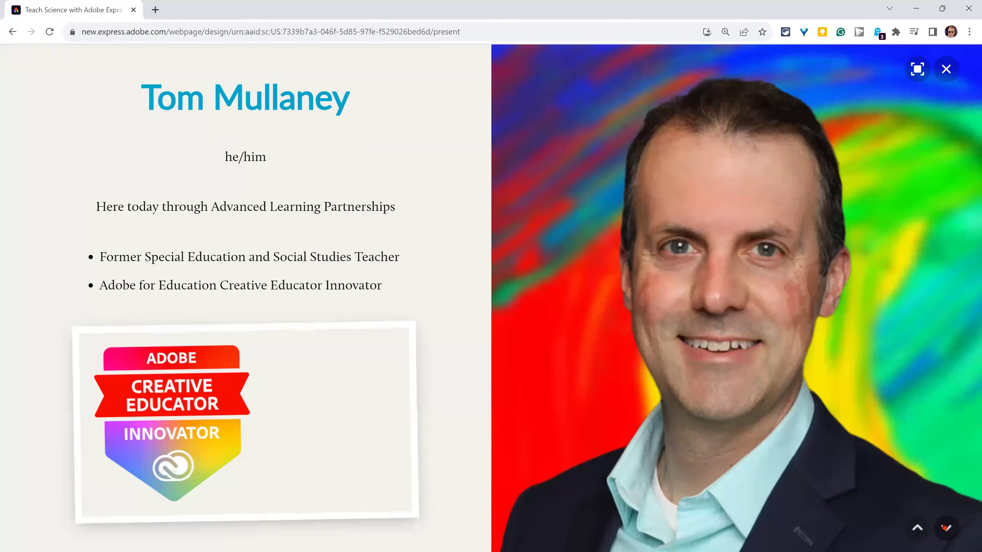
pyautogui.click(944, 527)
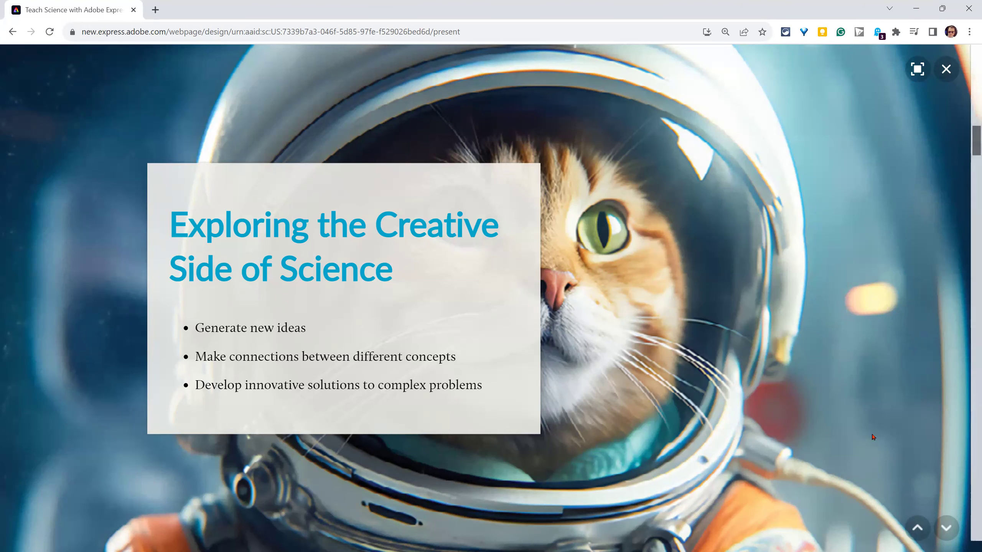
pyautogui.click(946, 536)
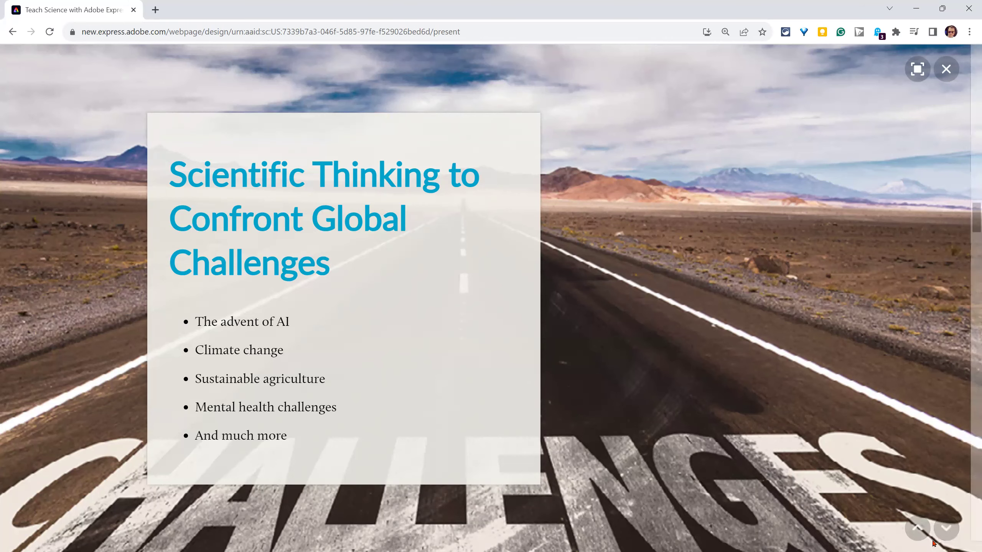
pyautogui.click(936, 537)
pyautogui.click(934, 537)
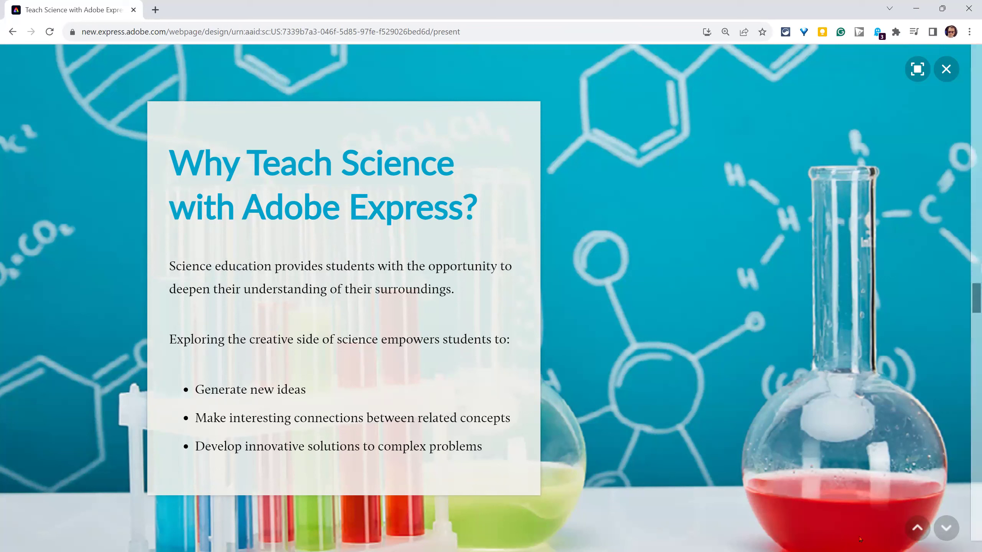
# - Advance to the Scientific Method Video section and copy the link address of its video template
pyautogui.click(944, 534)
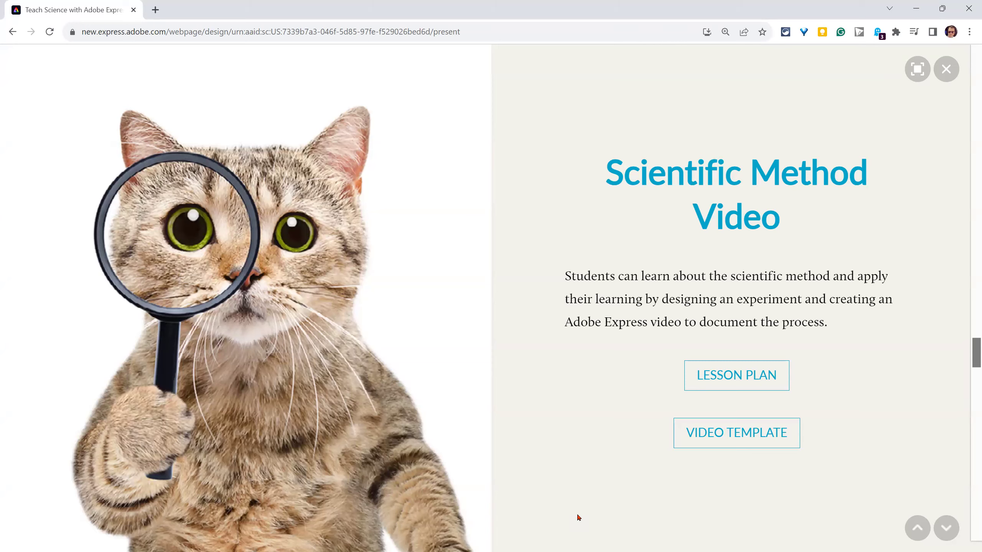
pyautogui.rightClick(719, 440)
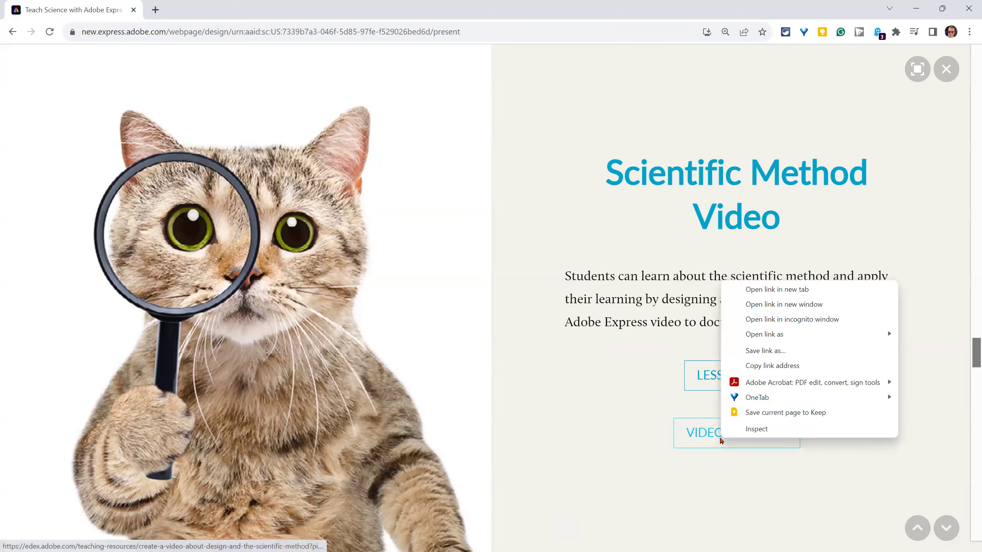
pyautogui.click(771, 366)
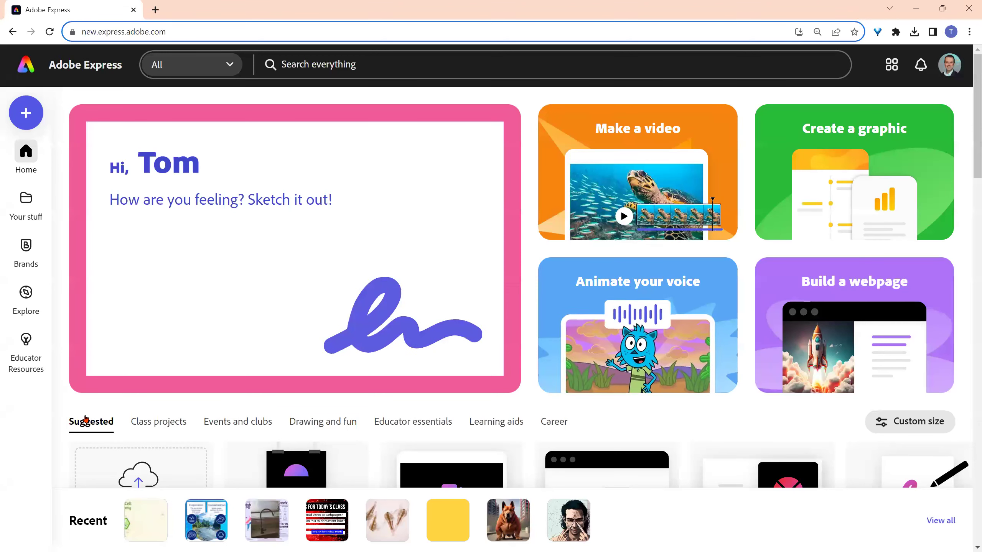
# - Look over the Adobe Express home page's project types and generative AI tools, and the options for creating a new file
pyautogui.scroll(-3, 643, 357)
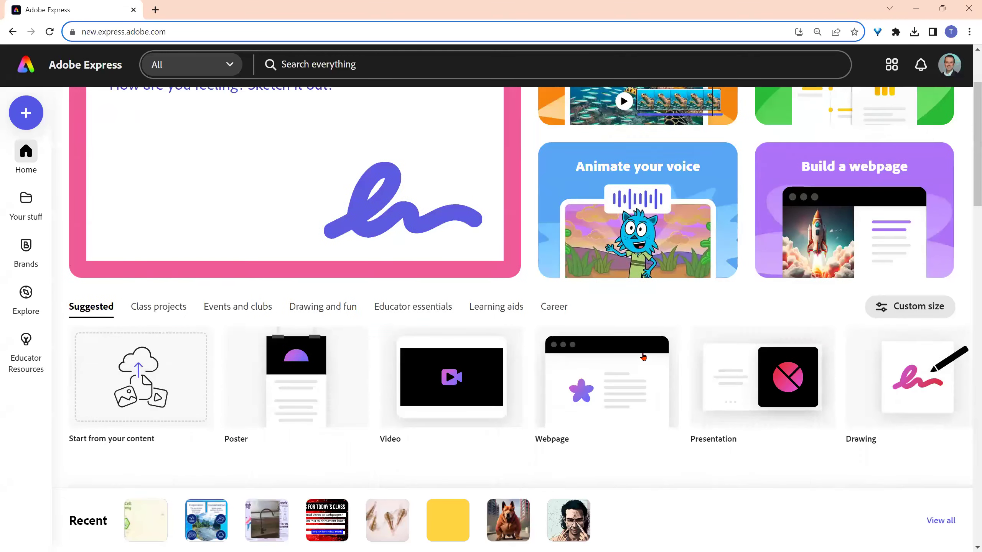
pyautogui.scroll(-15, 643, 356)
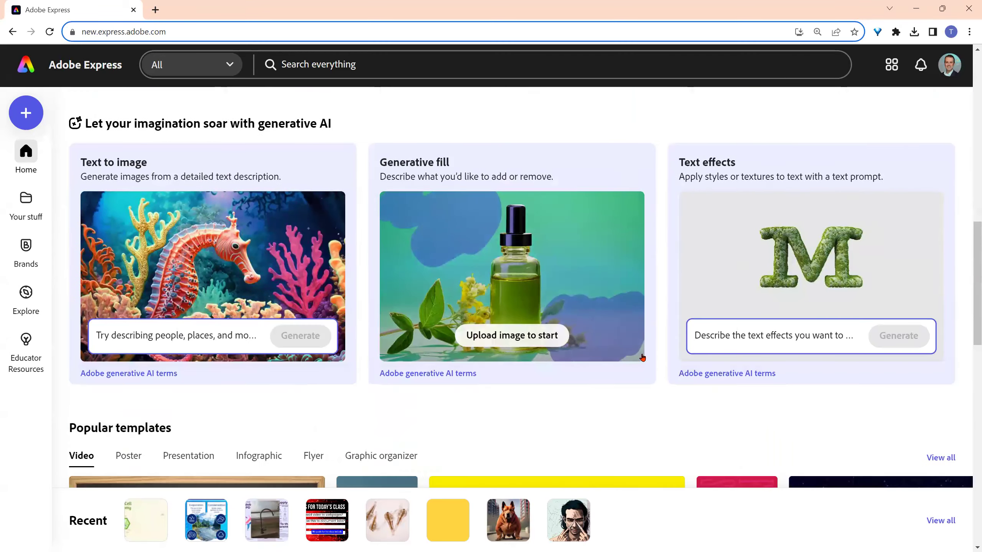
pyautogui.scroll(-4, 645, 371)
pyautogui.scroll(7, 580, 383)
pyautogui.scroll(10, 541, 387)
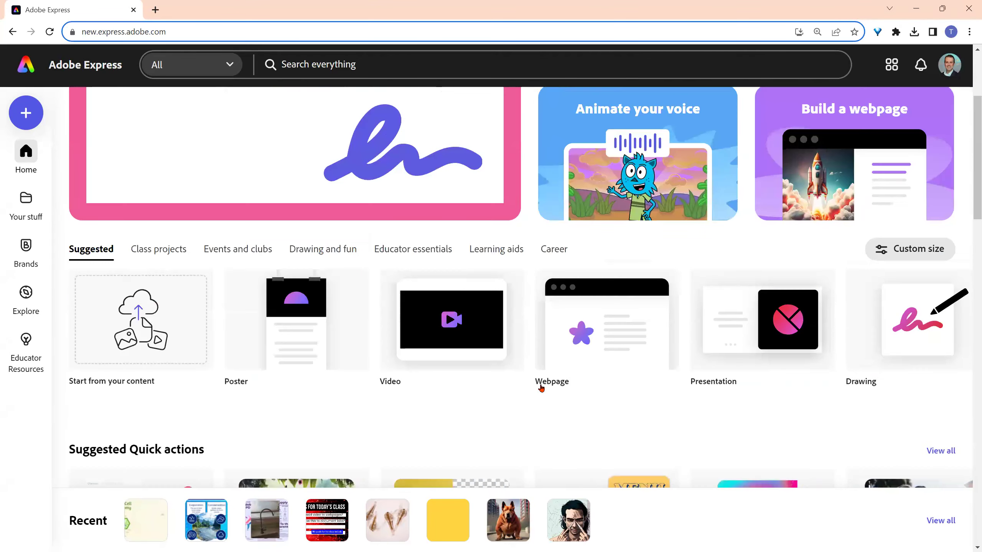
pyautogui.scroll(4, 541, 388)
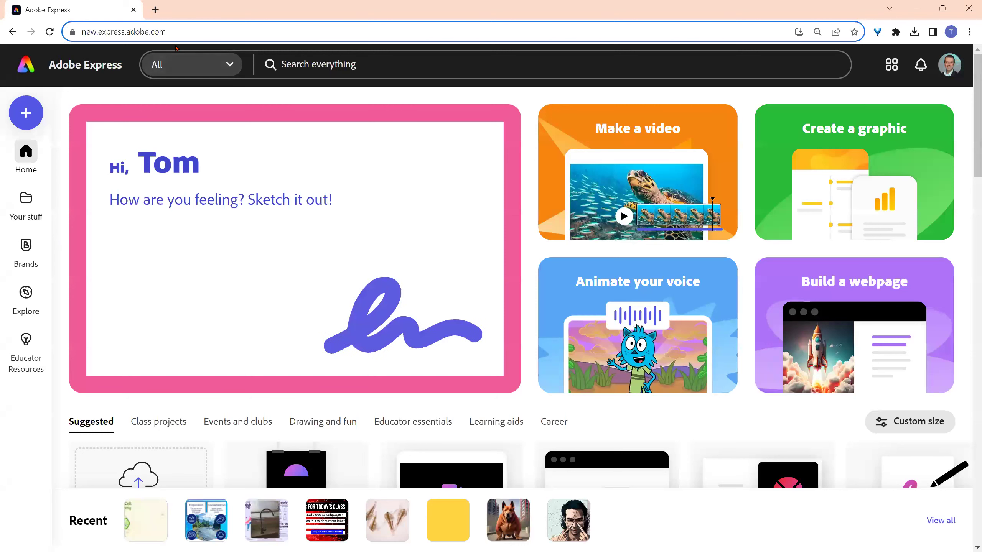
pyautogui.click(27, 114)
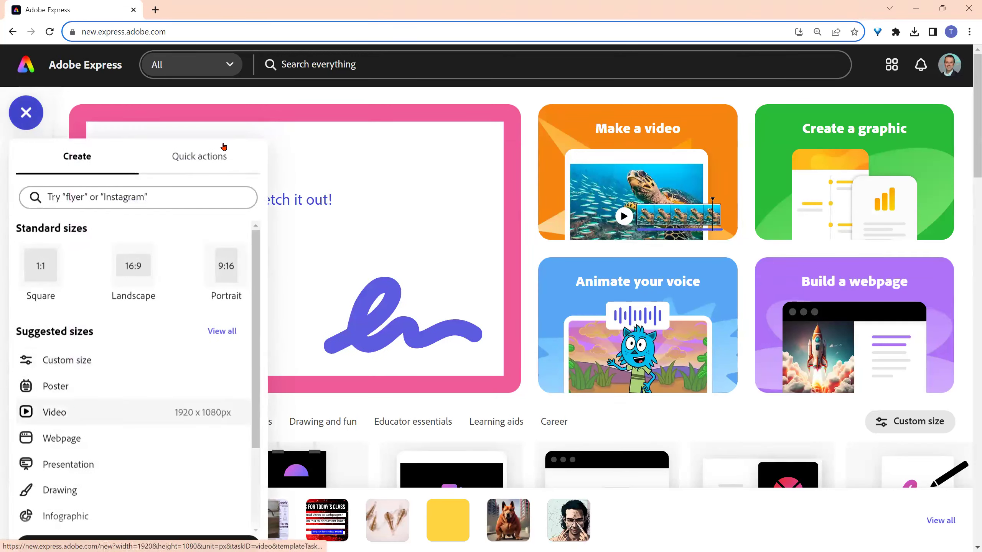
# - Open the copied video template link in a new browser tab
pyautogui.click(155, 9)
pyautogui.rightClick(181, 31)
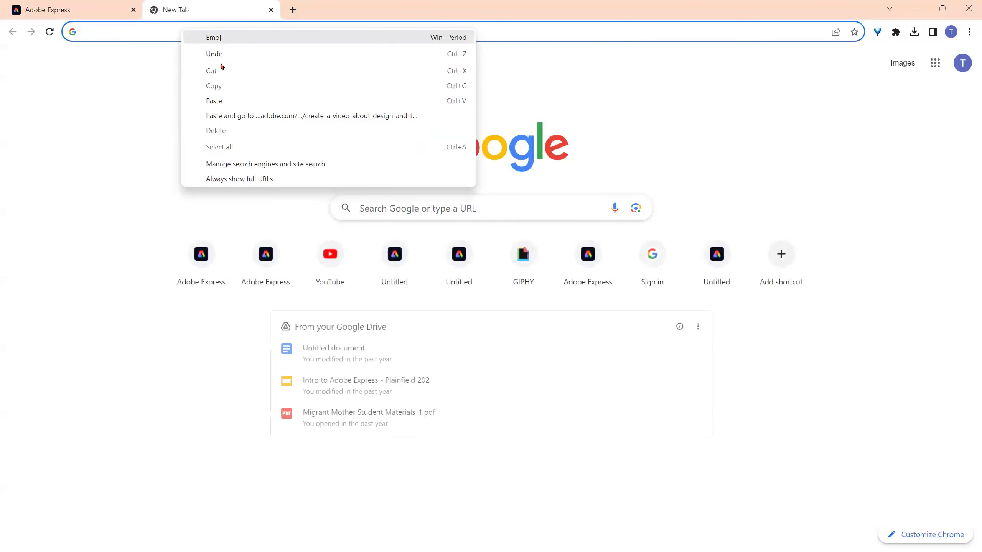
pyautogui.click(227, 116)
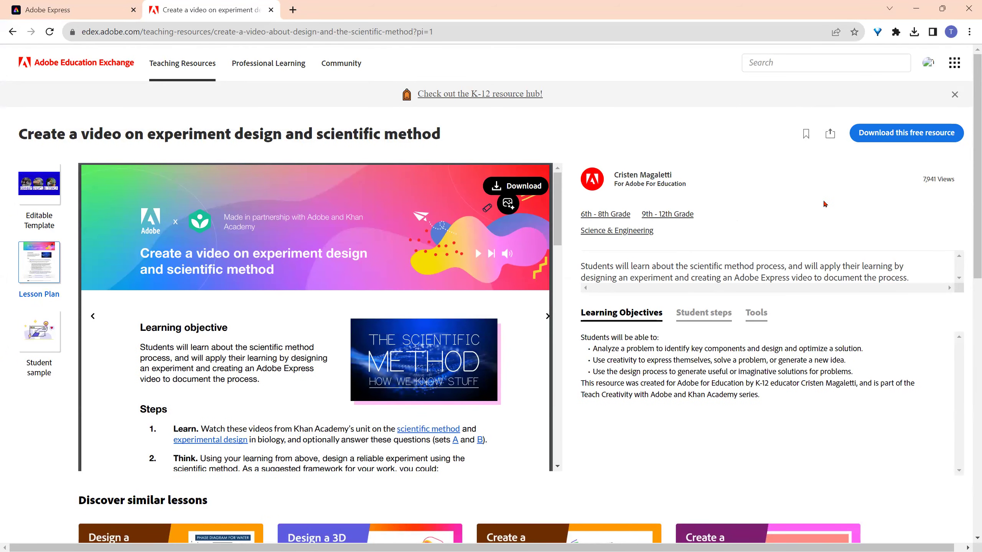
# - Preview the resource's lesson plan and editable template, and open the editable template in Adobe Express
pyautogui.scroll(-3, 824, 203)
pyautogui.scroll(3, 302, 275)
pyautogui.click(36, 190)
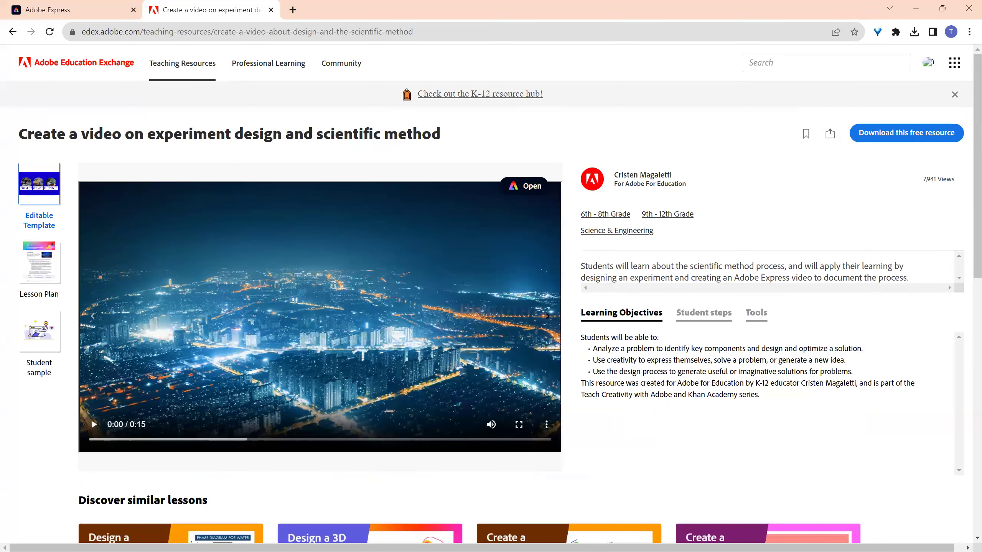
pyautogui.click(37, 266)
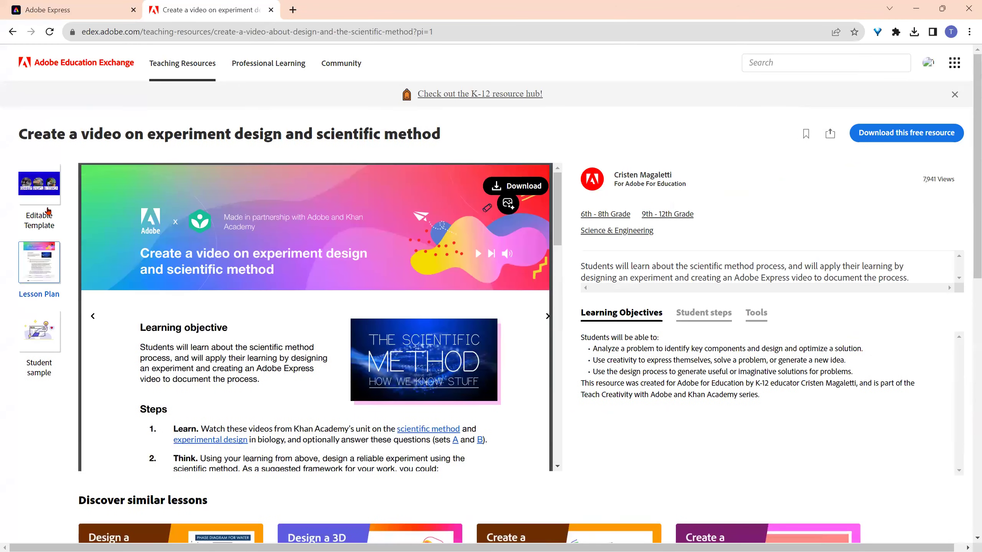
pyautogui.click(42, 195)
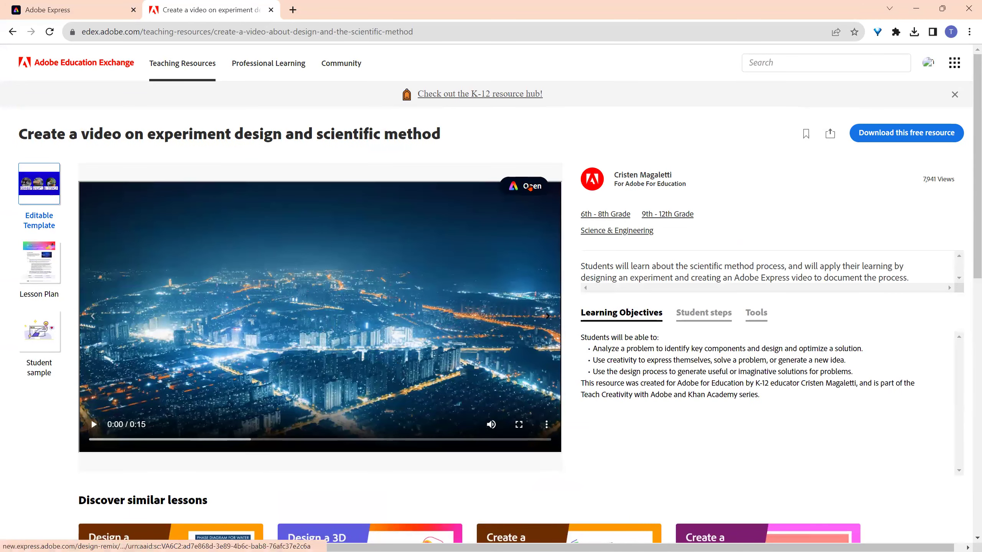
pyautogui.click(530, 188)
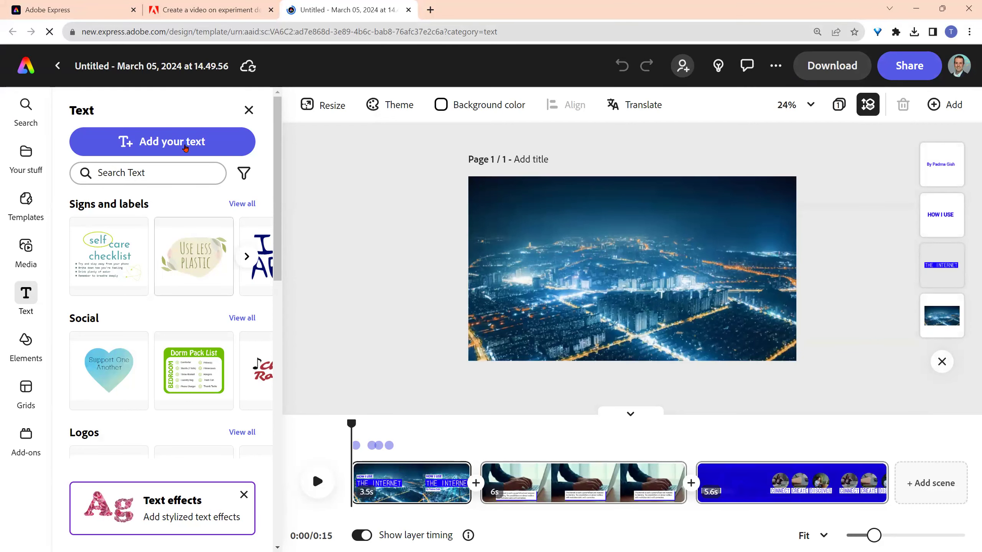
# - Try to rename the document as "Scientific Method"
pyautogui.click(118, 62)
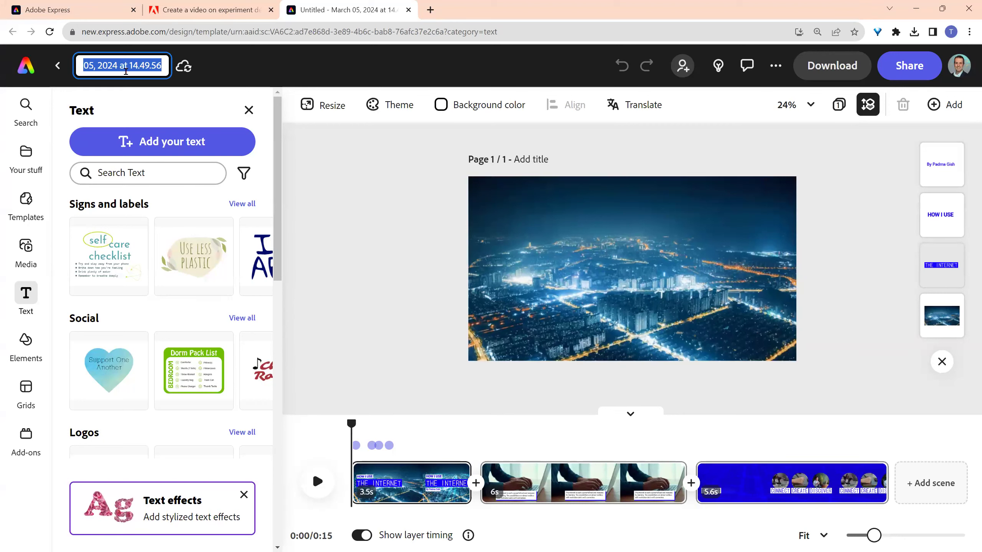
pyautogui.write('Scientific Method')
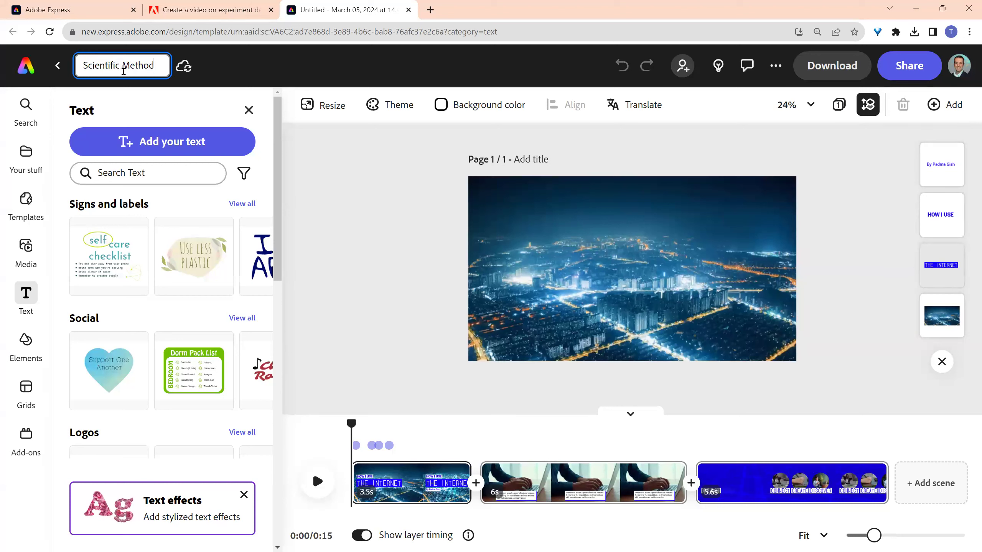
pyautogui.press('Escape')
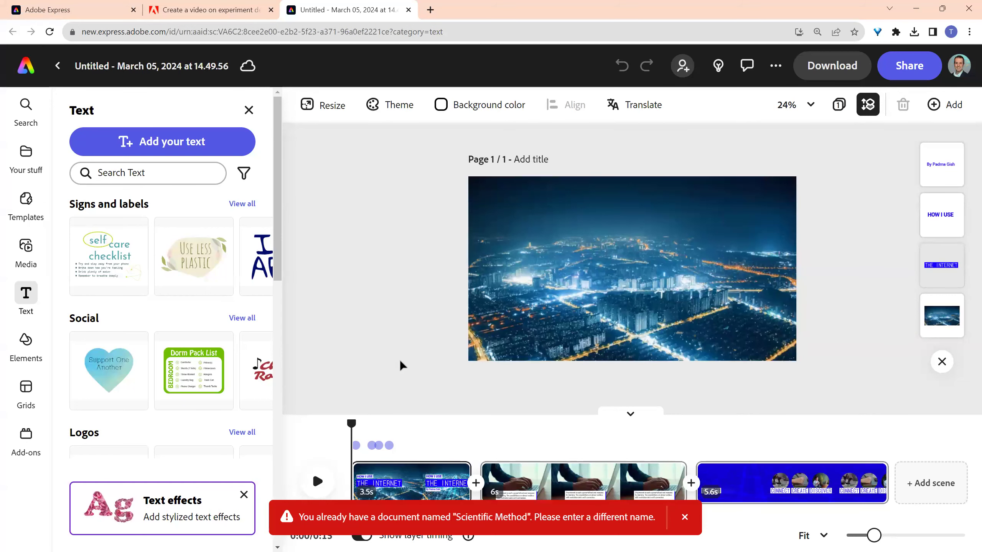
# - Rename the document as "Scientific Method - March 5"
pyautogui.click(150, 66)
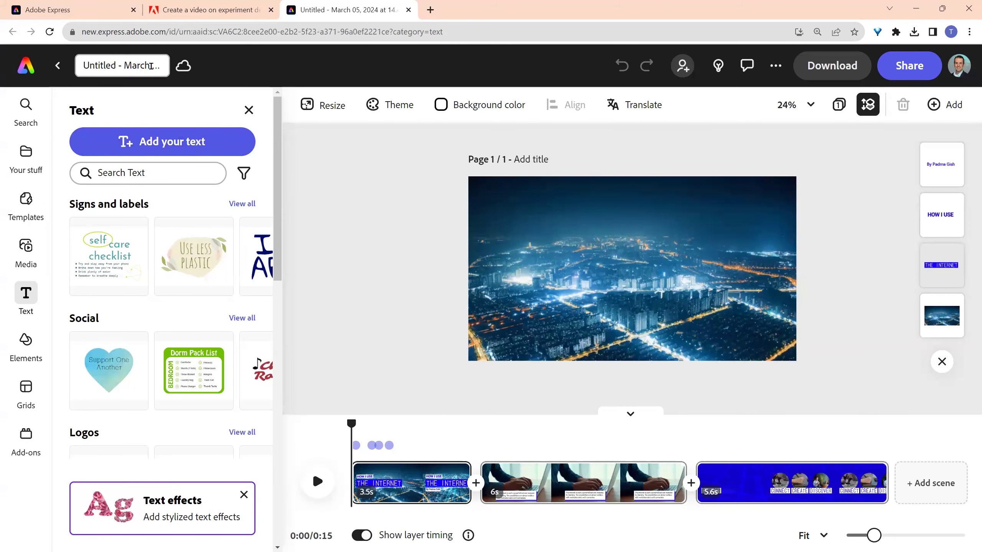
pyautogui.write('Scientific Method')
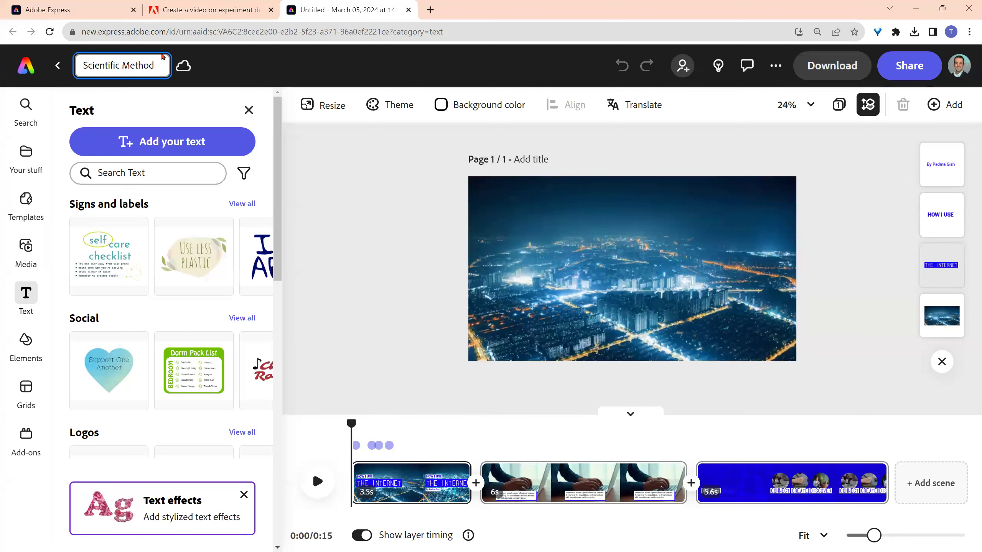
pyautogui.write(' - March 5')
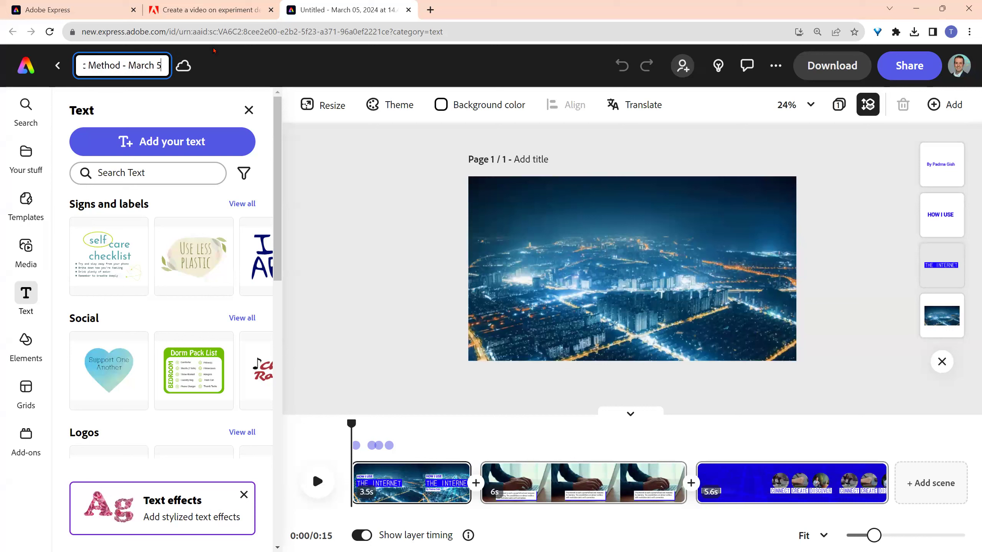
pyautogui.press('Return')
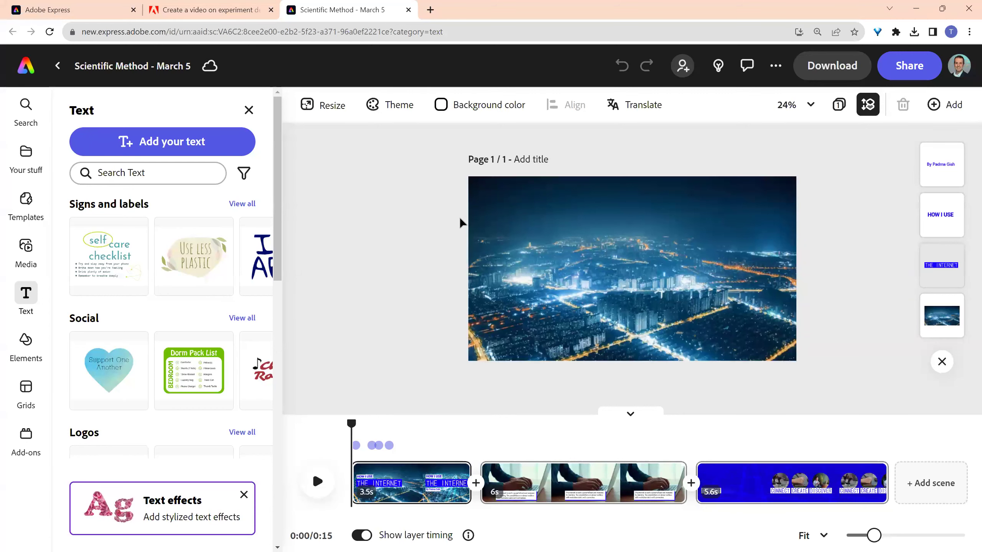
# - In the first scene, replace the "HOW I USE" text with "The" and "THE INTERNET" with "Problem"
pyautogui.click(386, 491)
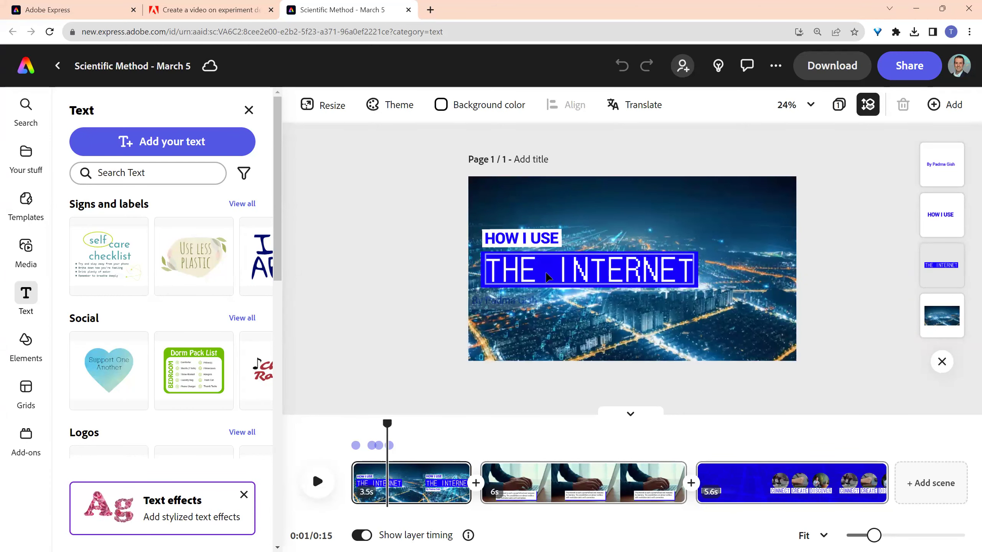
pyautogui.doubleClick(524, 236)
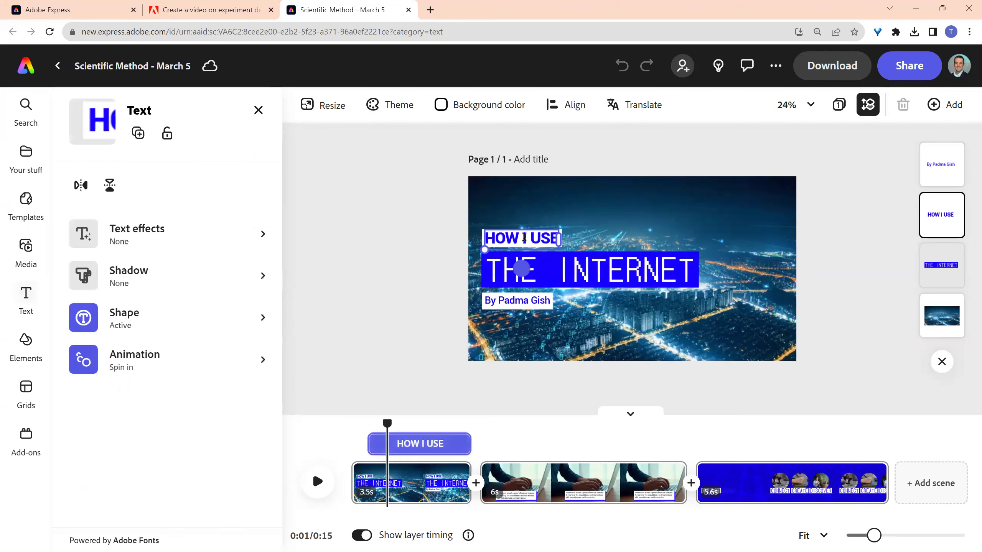
pyautogui.write('The')
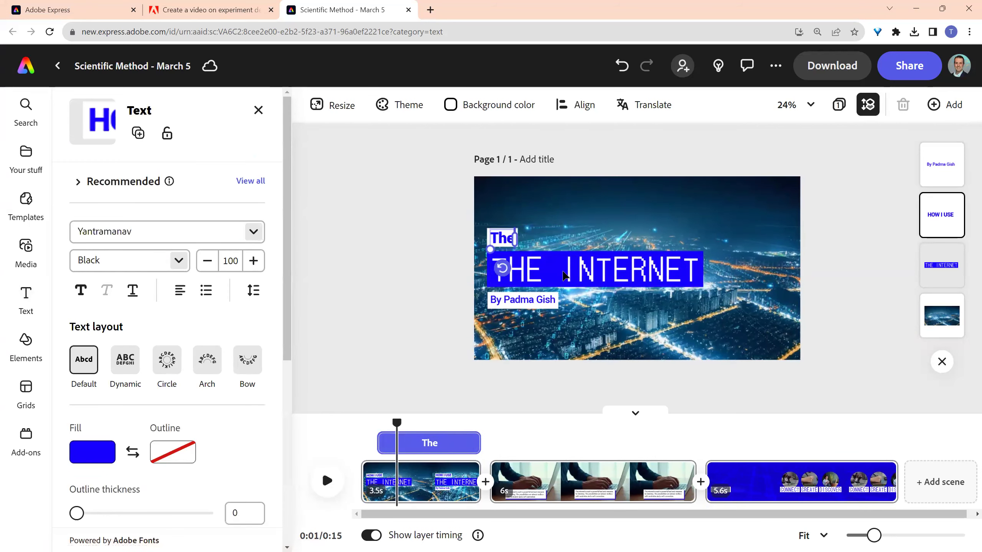
pyautogui.click(565, 276)
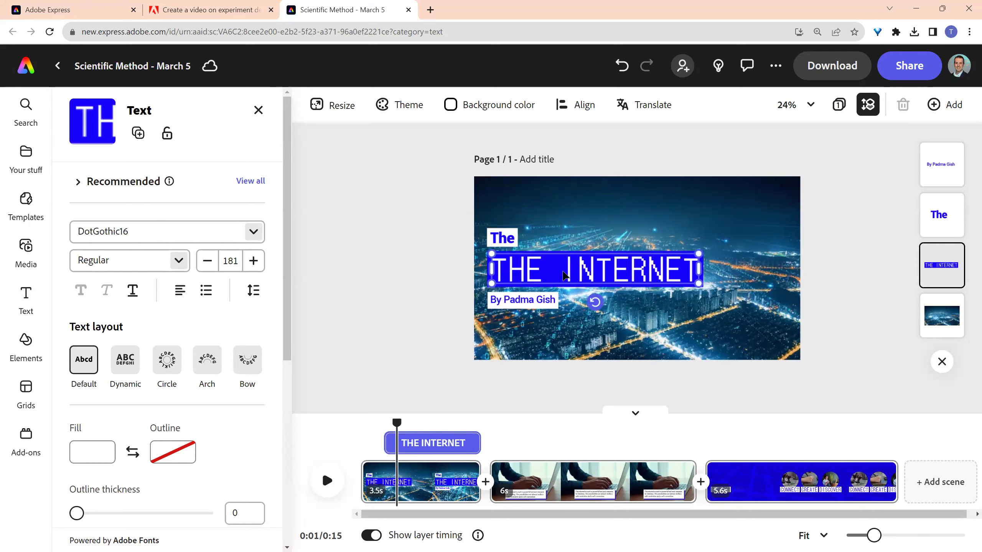
pyautogui.doubleClick(564, 275)
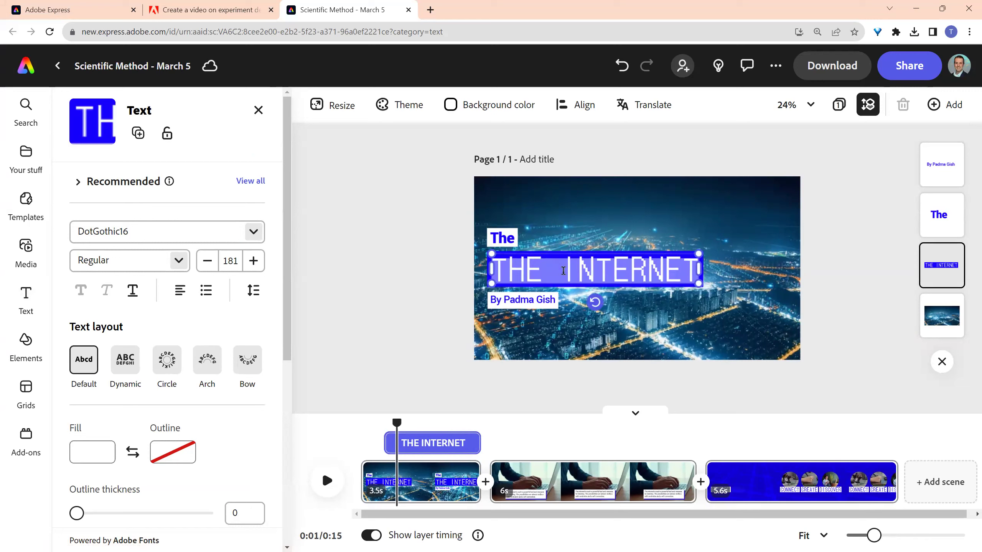
pyautogui.write('Problem')
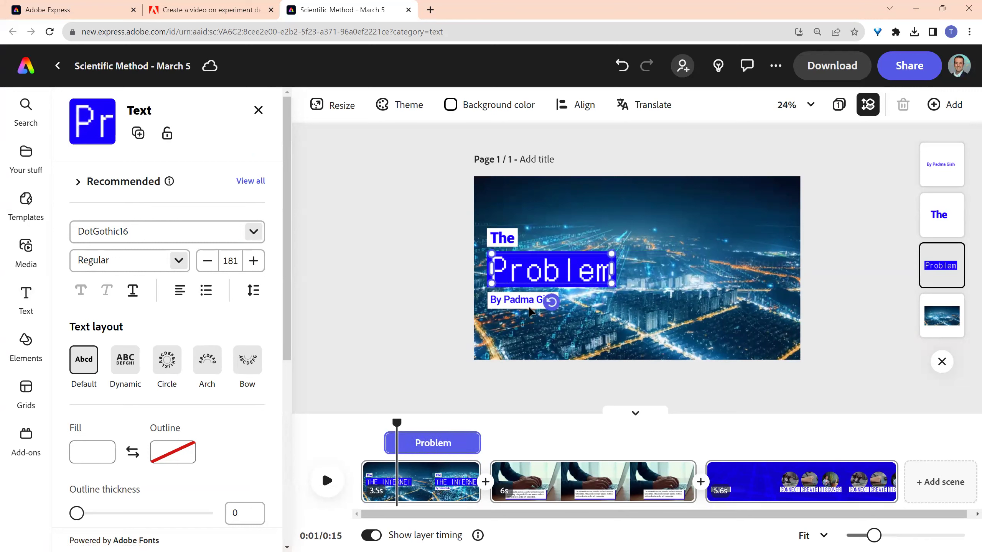
# - Replace the name after "By" in the first scene's byline with the presenter's full name
pyautogui.click(529, 304)
pyautogui.click(529, 304)
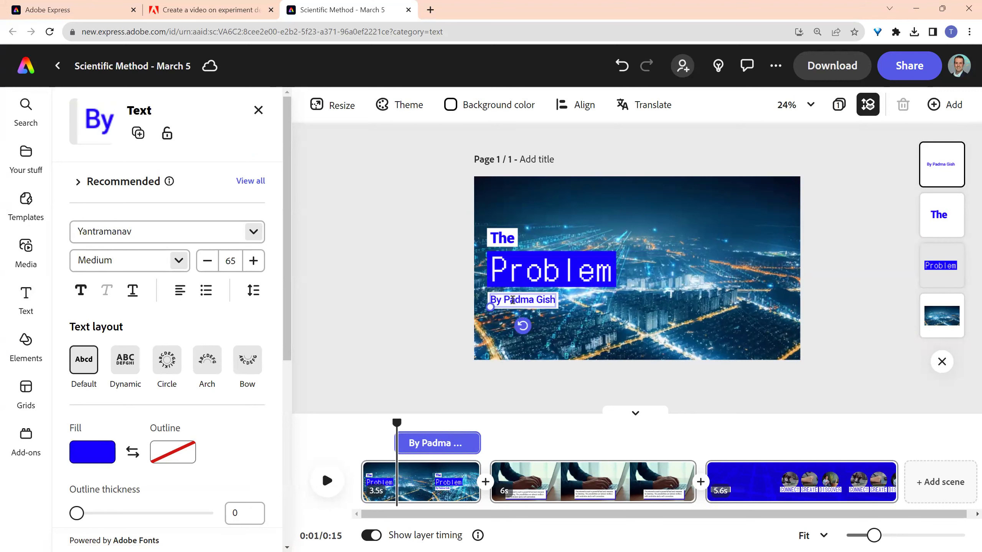
pyautogui.moveTo(503, 300); pyautogui.dragTo(556, 302)
pyautogui.write('To')
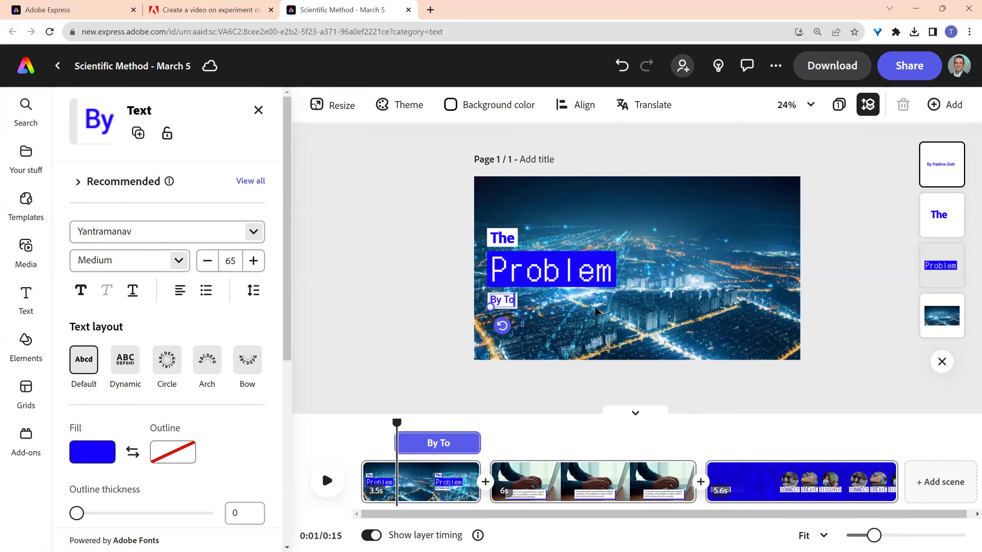
pyautogui.write('m Mullaney')
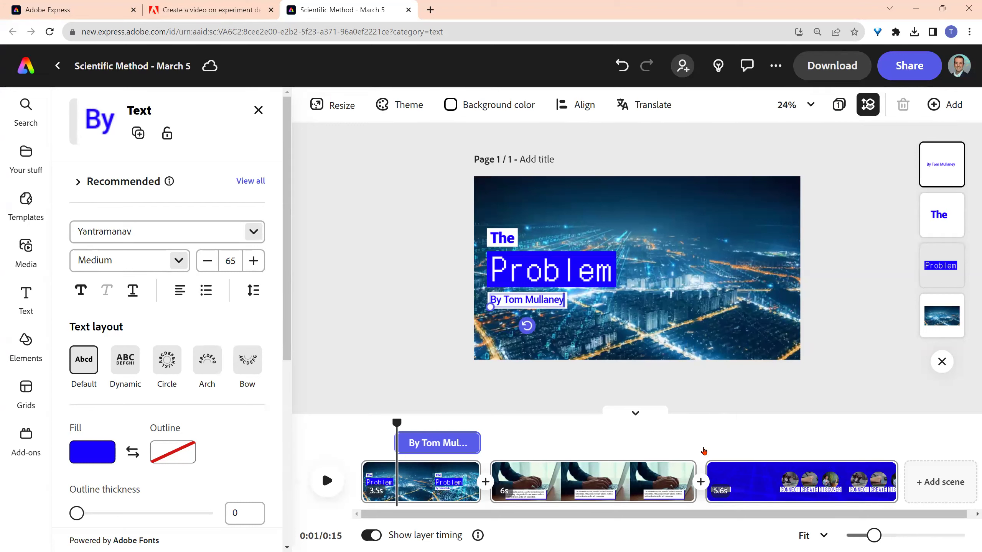
# - Add a new text reading "Hypothesis" to the second scene, the one with hands typing on a laptop
pyautogui.click(647, 468)
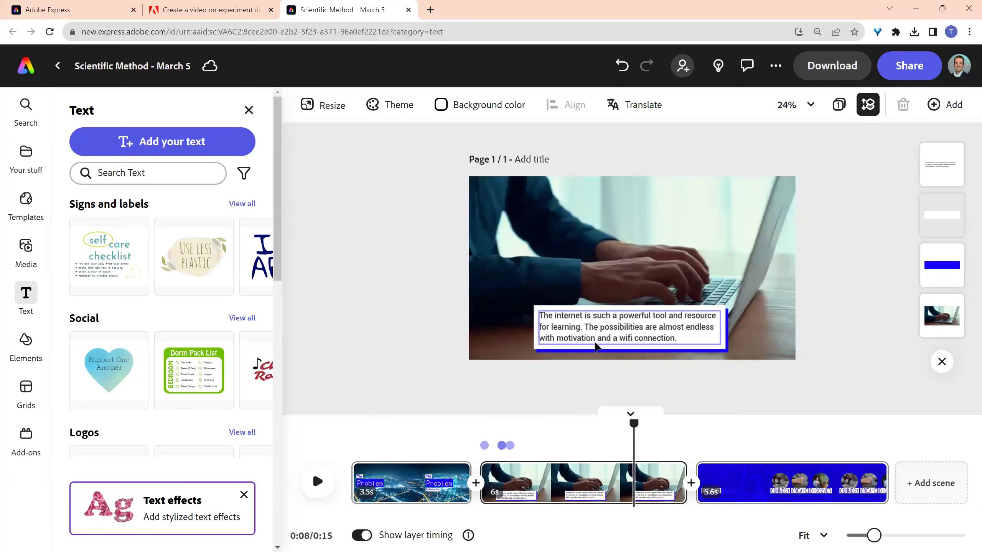
pyautogui.click(154, 143)
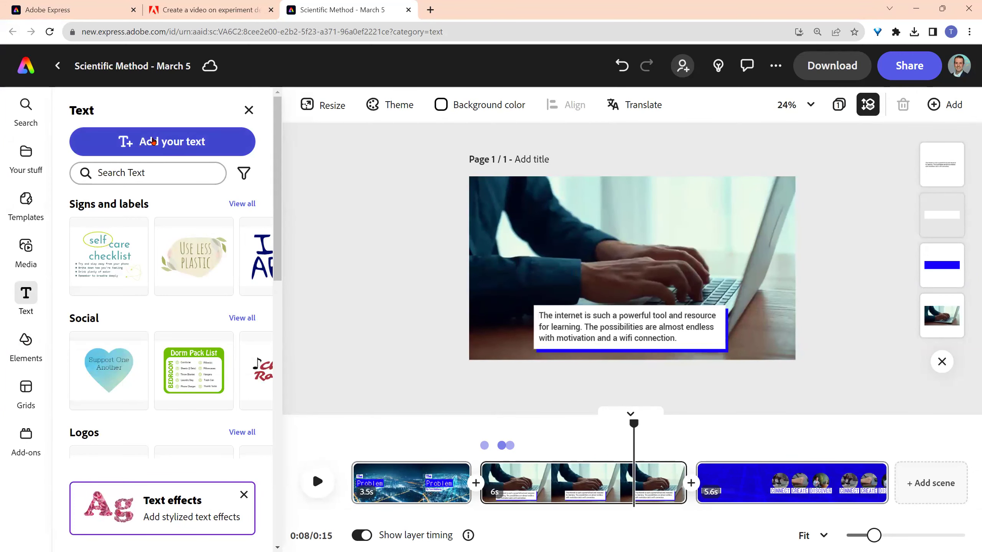
pyautogui.write('Hy')
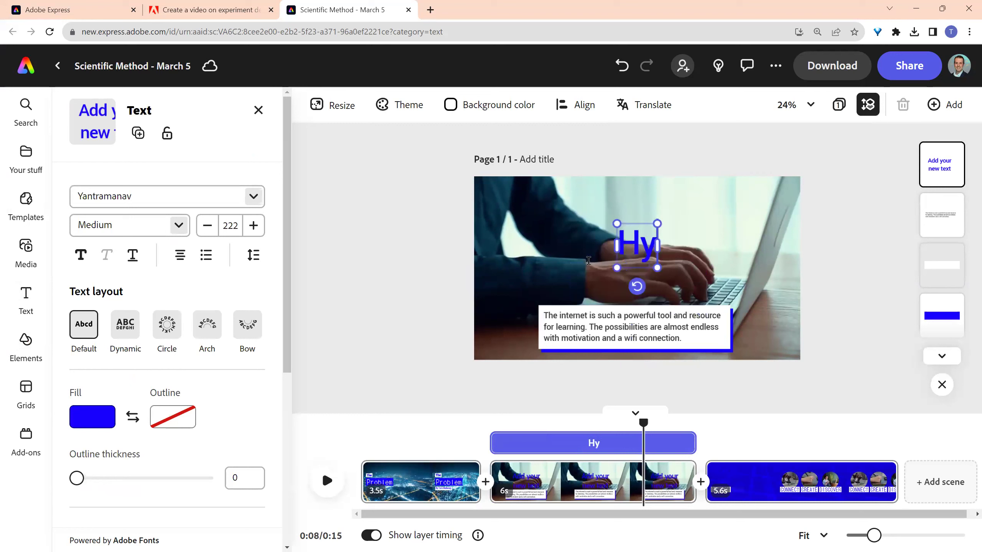
pyautogui.write('pothesis')
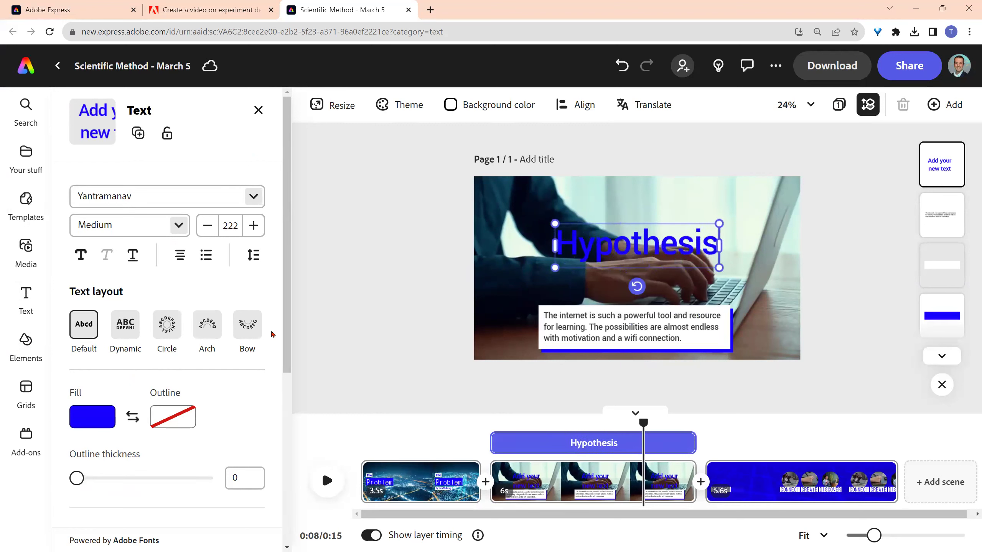
# - Put a basic background shape with rough, brush-like edges behind the "Hypothesis" text
pyautogui.scroll(-5, 255, 368)
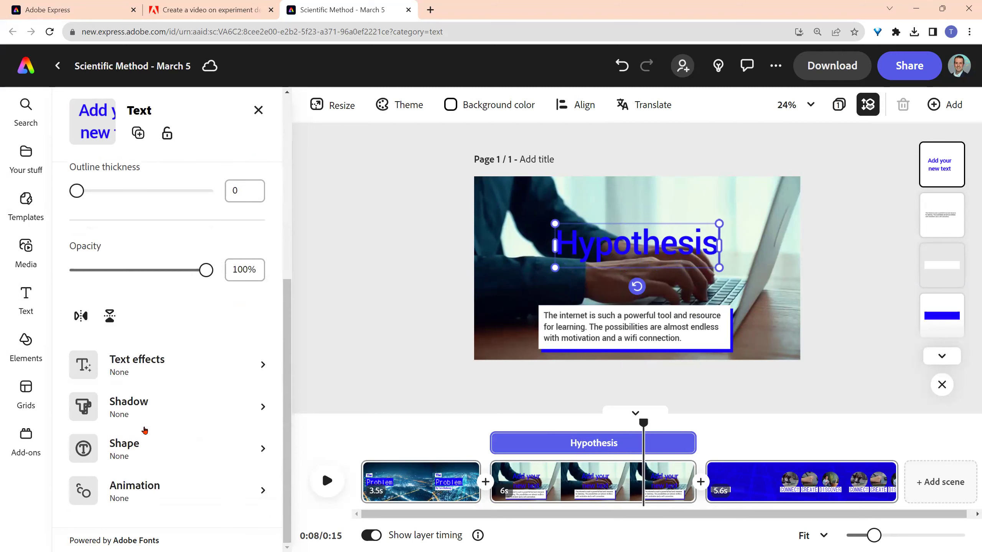
pyautogui.click(175, 450)
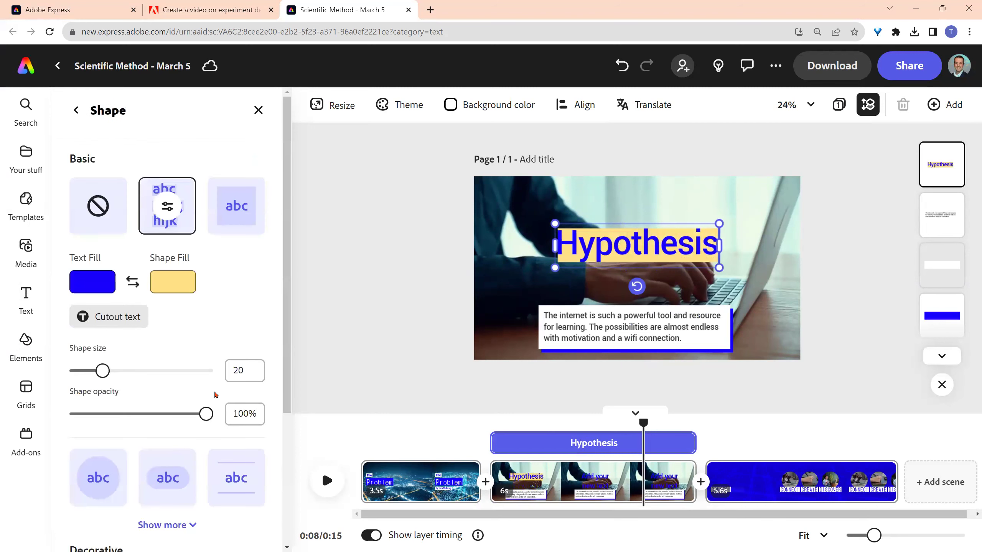
pyautogui.scroll(-5, 249, 284)
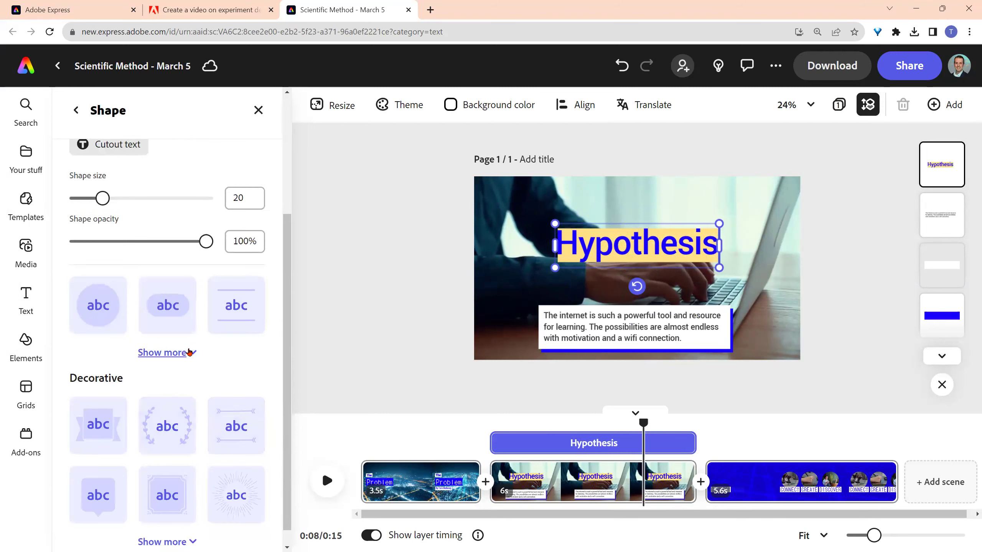
pyautogui.click(193, 351)
pyautogui.scroll(-5, 265, 377)
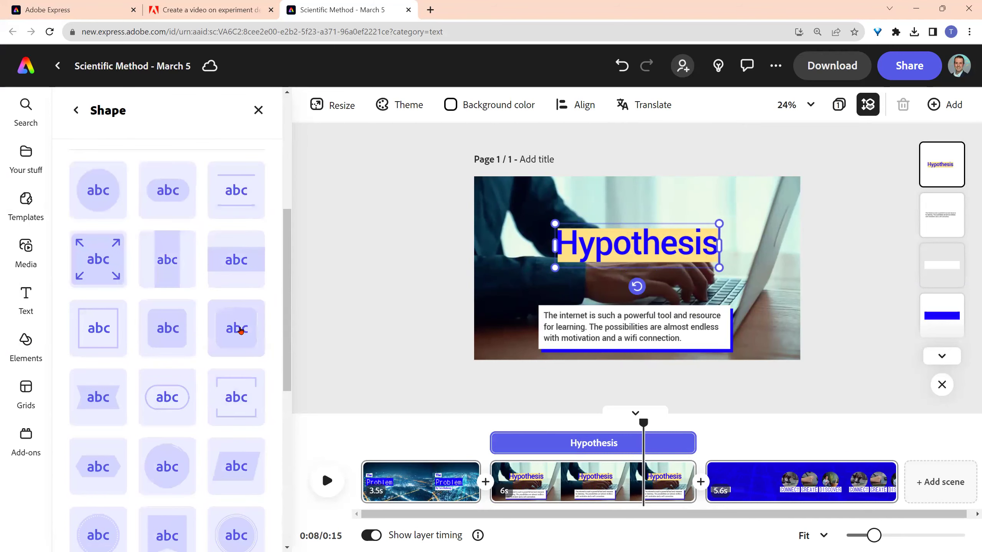
pyautogui.click(240, 330)
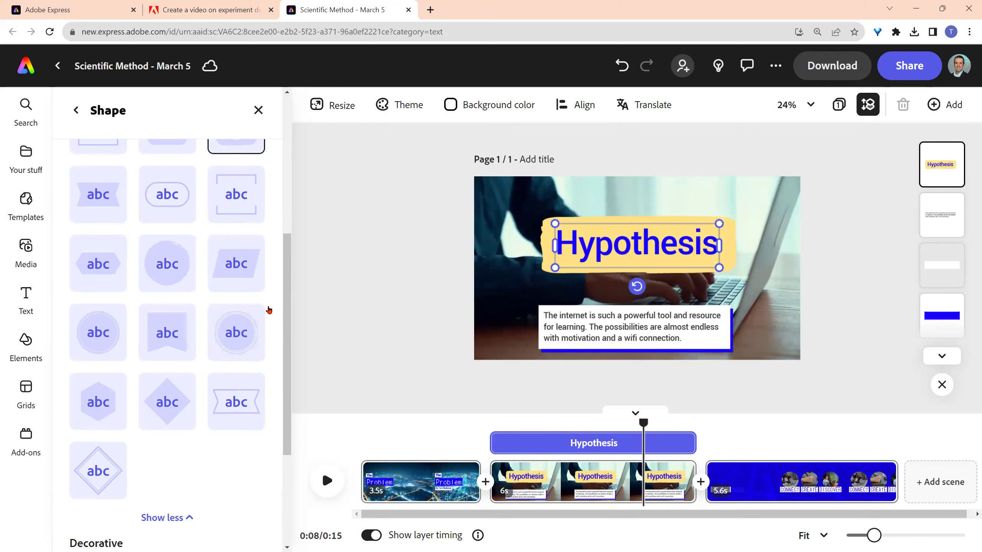
# - Set the shape fill behind "Hypothesis" to white, then shrink the heading and place it in the scene's upper-right corner
pyautogui.scroll(10, 270, 307)
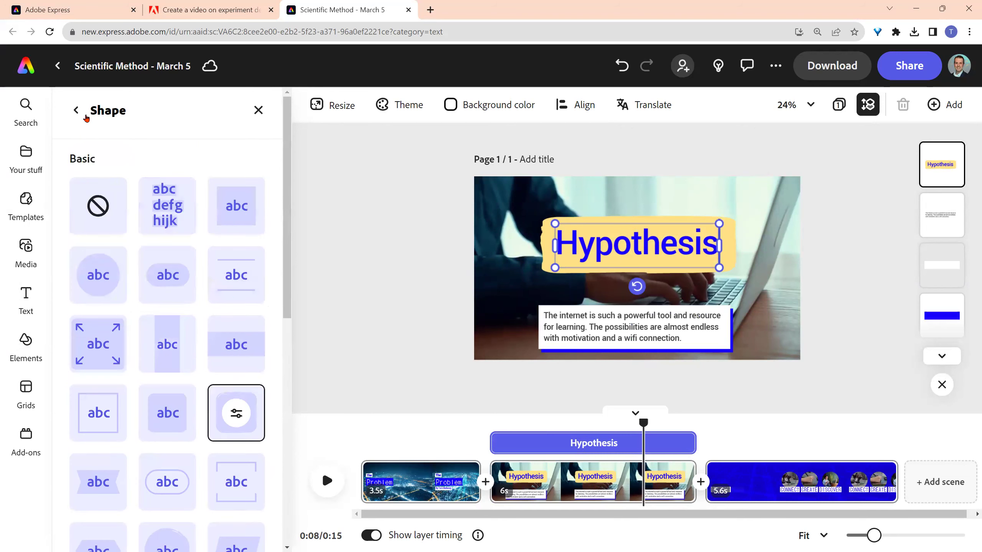
pyautogui.click(76, 111)
pyautogui.scroll(-3, 132, 383)
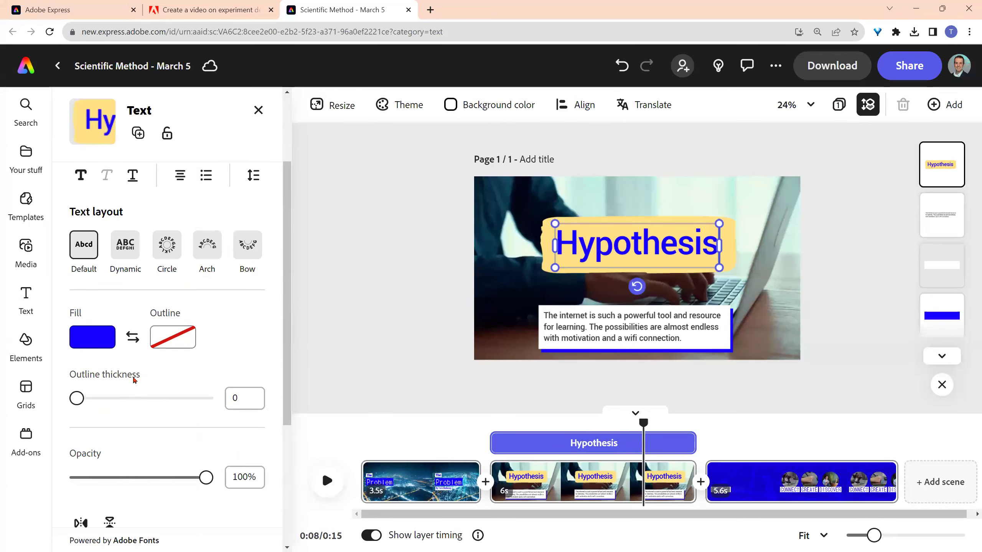
pyautogui.scroll(-4, 131, 382)
pyautogui.click(124, 479)
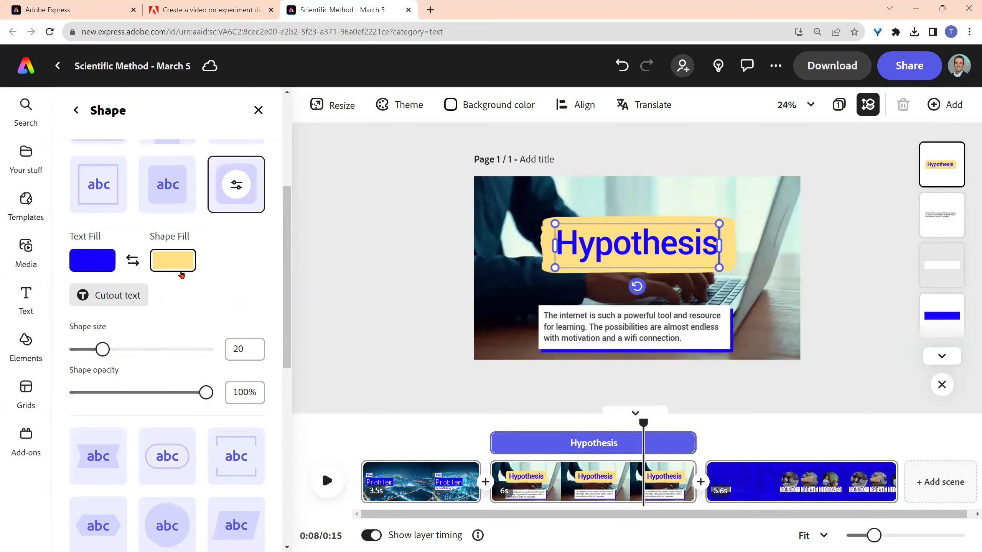
pyautogui.click(172, 260)
pyautogui.click(256, 223)
pyautogui.click(724, 275)
pyautogui.moveTo(719, 267); pyautogui.dragTo(748, 220)
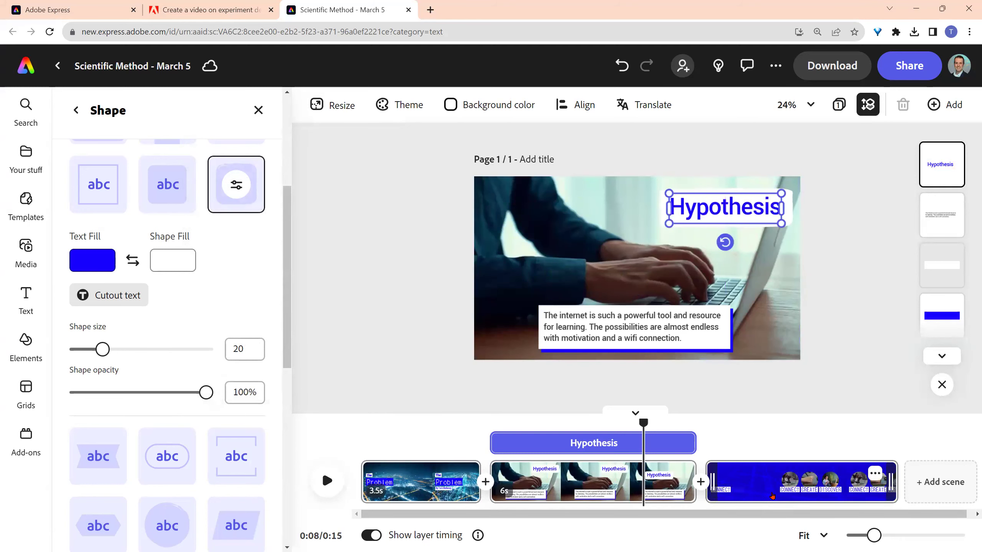
# - In the third scene, replace the "CONNECT" text with "Experiment"
pyautogui.click(771, 497)
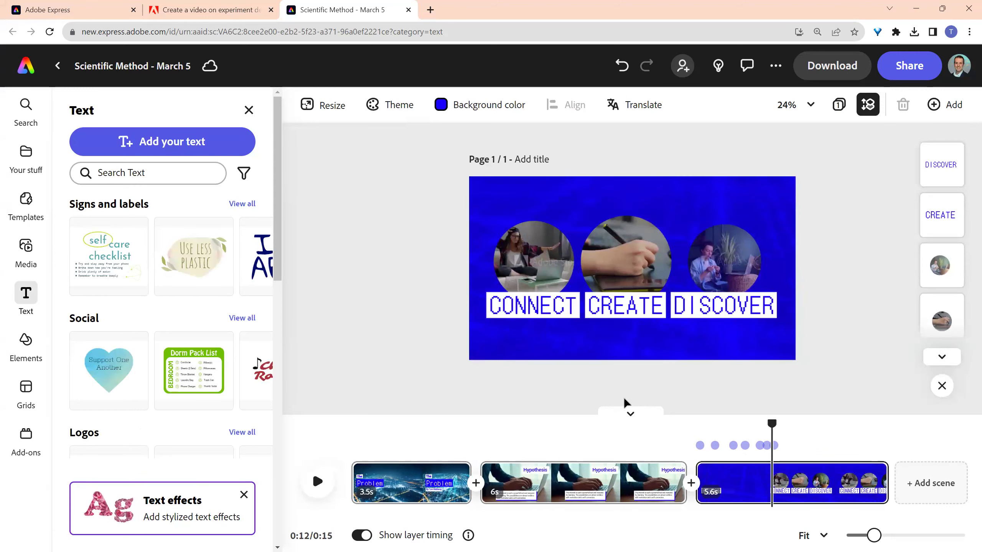
pyautogui.doubleClick(533, 307)
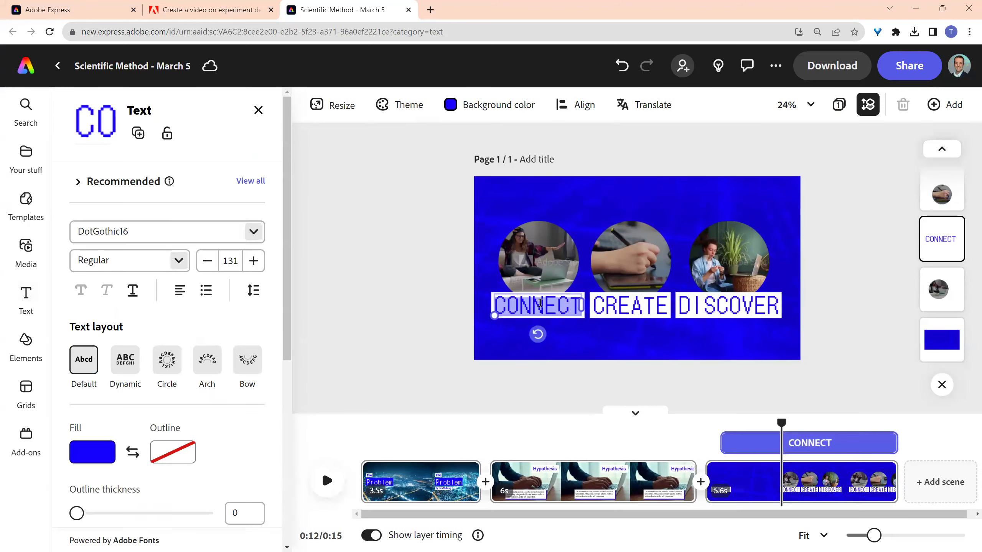
pyautogui.write('Experiments')
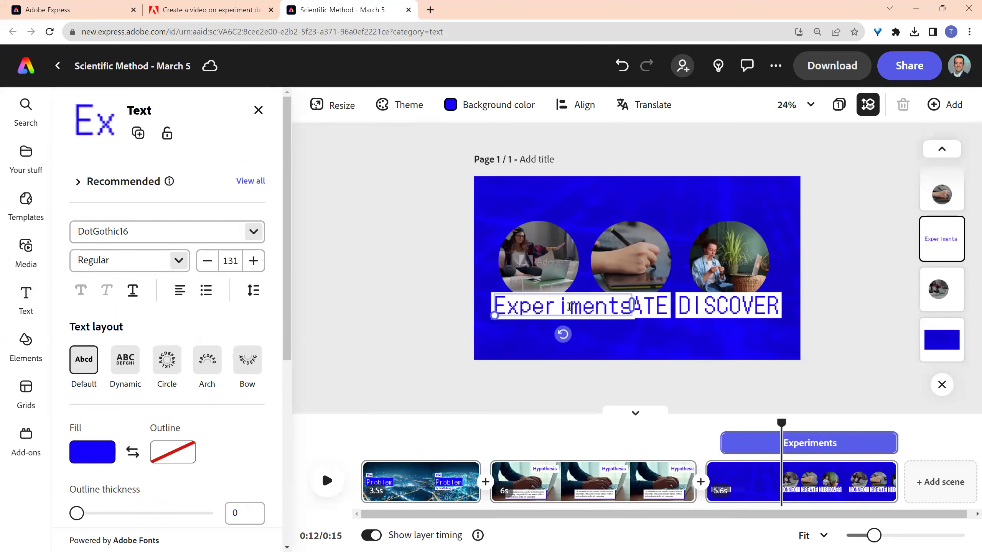
pyautogui.press('BackSpace')
# - Delete the "DISCOVER" and "CREATE" texts from the third scene
pyautogui.click(747, 317)
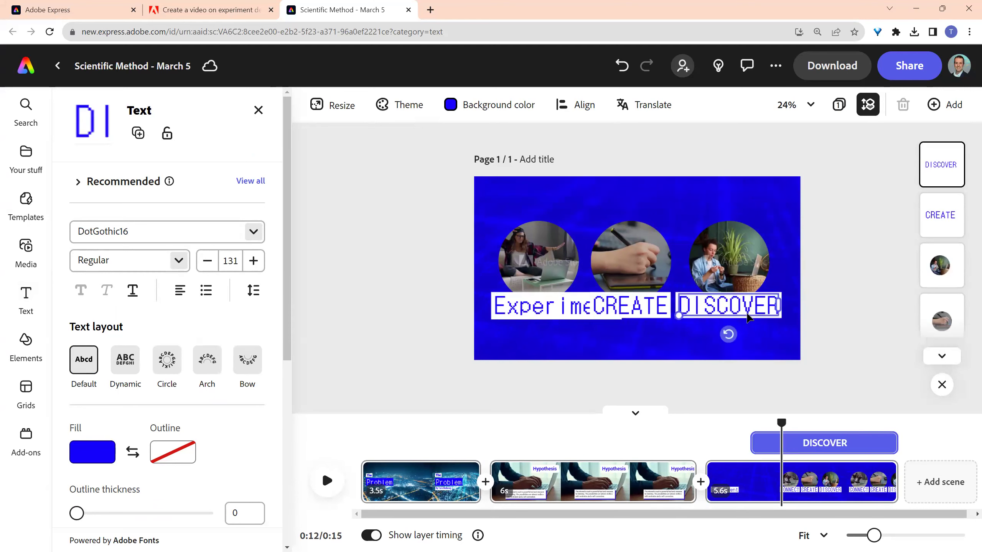
pyautogui.press('Delete')
pyautogui.click(657, 304)
pyautogui.press('Delete')
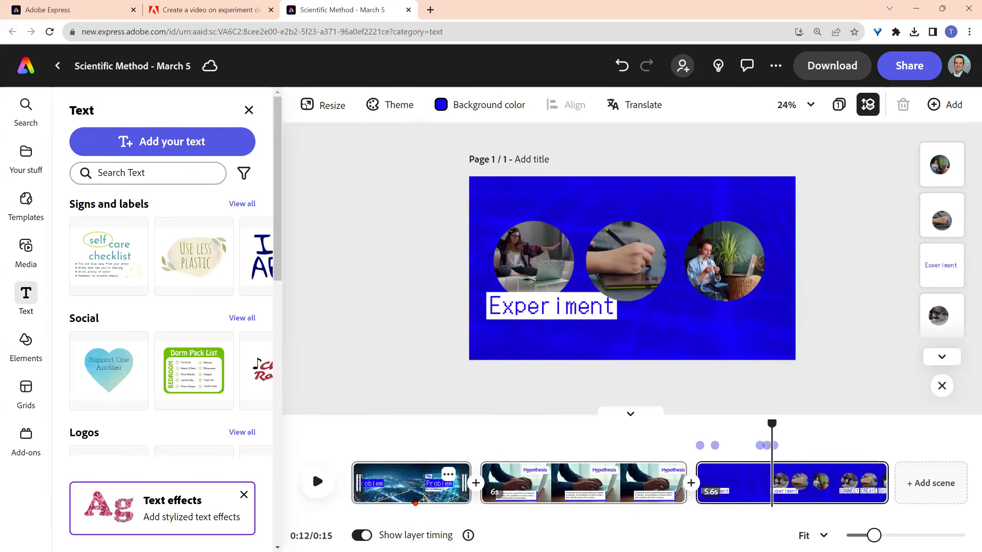
# - Search the stock photos for "oreos" and add the photo of a leaning row of cookies to the first scene
pyautogui.click(413, 499)
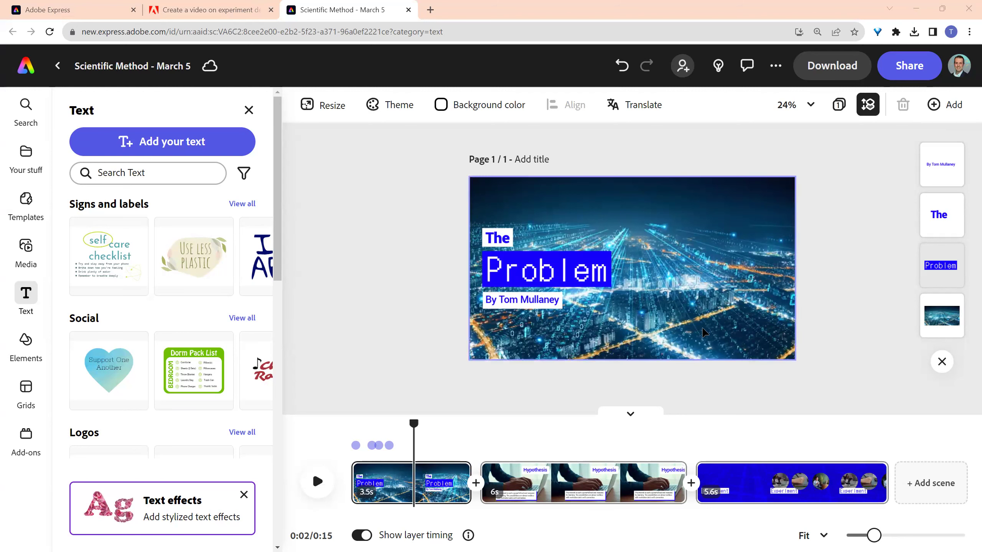
pyautogui.click(673, 340)
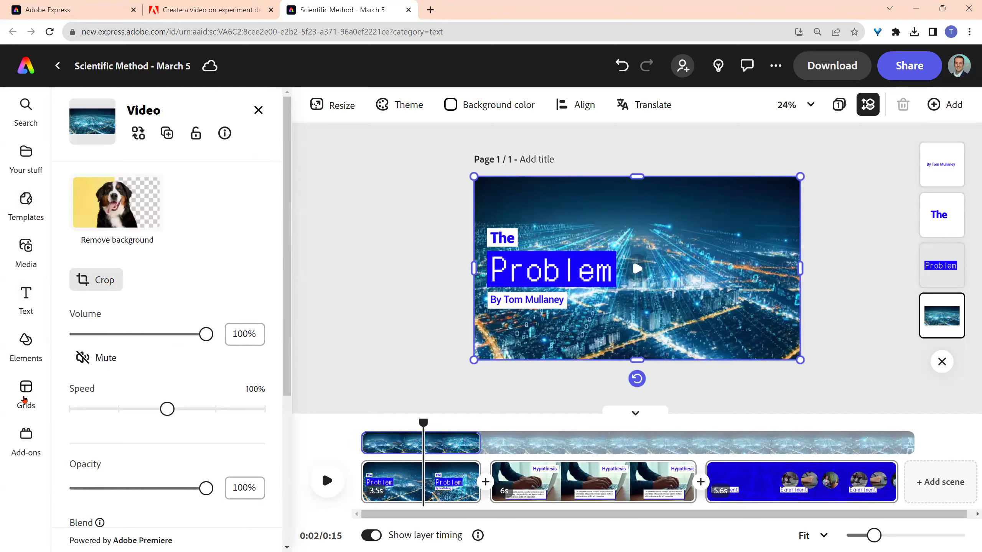
pyautogui.click(26, 247)
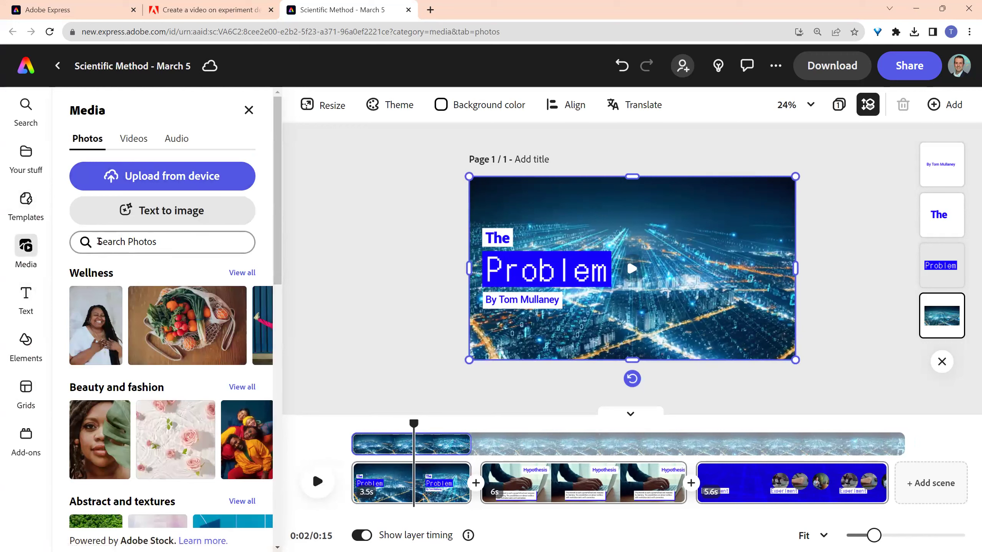
pyautogui.click(148, 239)
pyautogui.write('oreos')
pyautogui.press('Return')
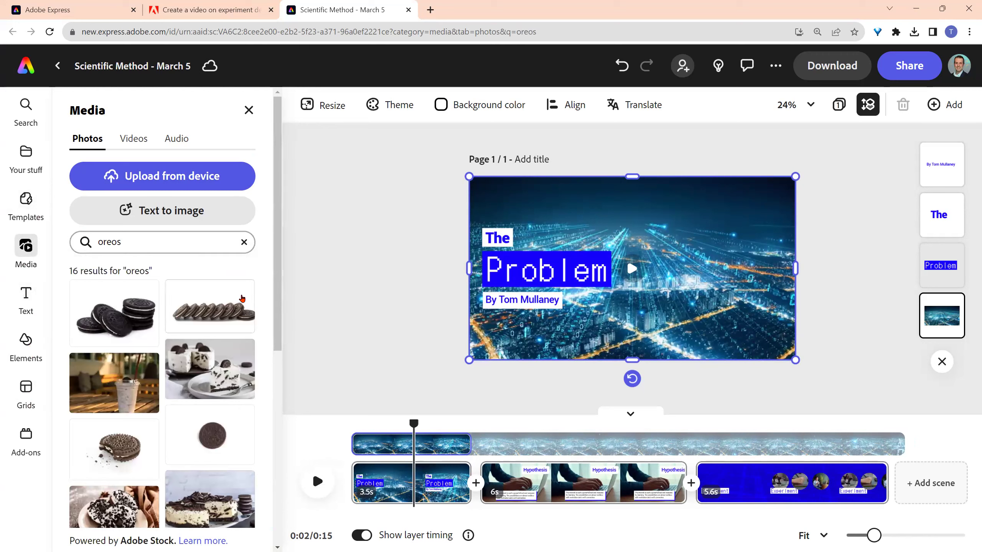
pyautogui.scroll(-5, 235, 430)
pyautogui.scroll(5, 228, 464)
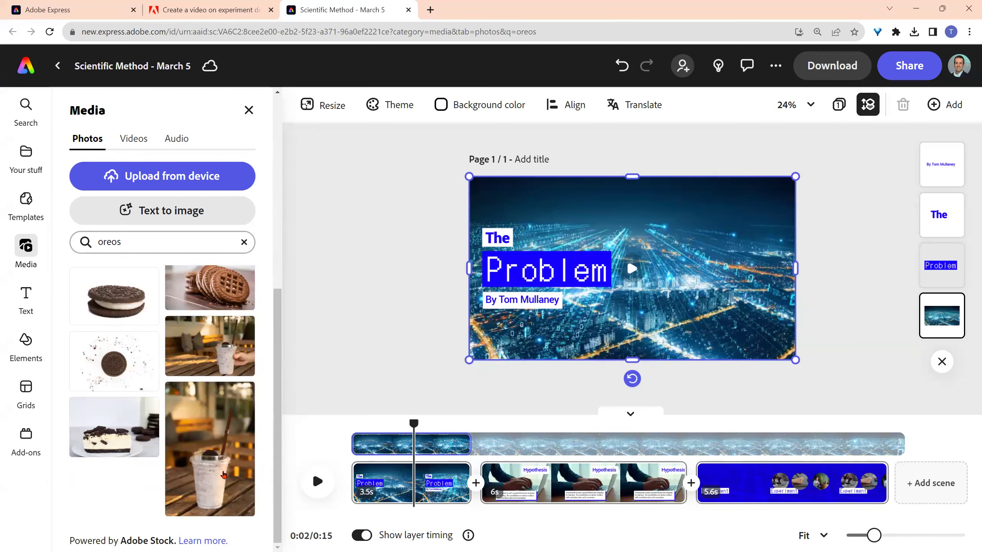
pyautogui.scroll(3, 224, 477)
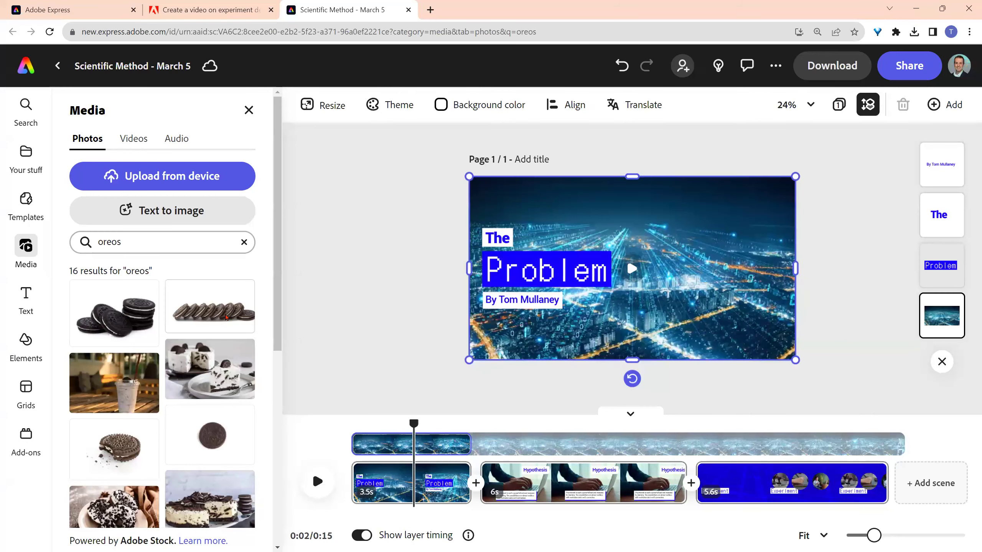
pyautogui.click(226, 318)
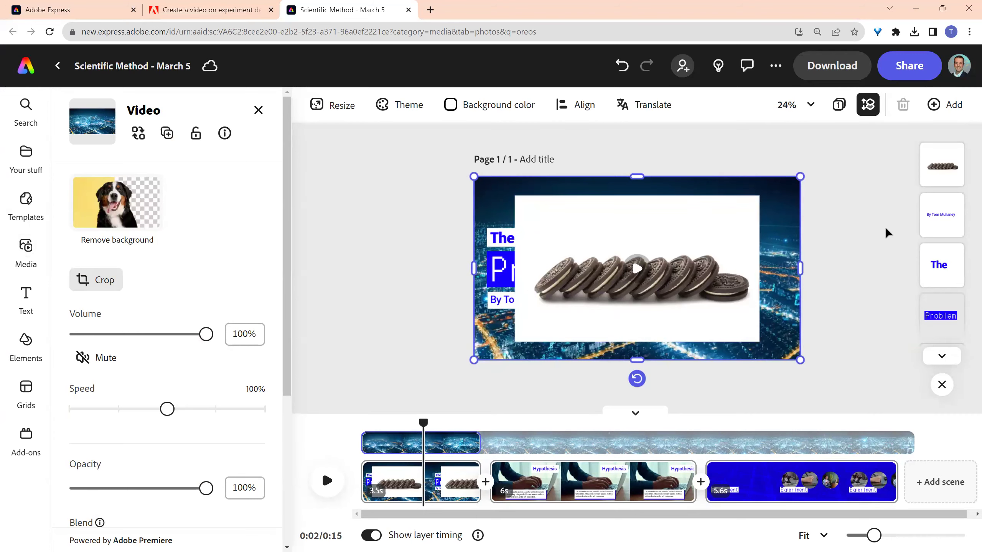
# - Delete the city background video from the first scene and set the cookie photo as the page background
pyautogui.click(824, 311)
pyautogui.click(769, 340)
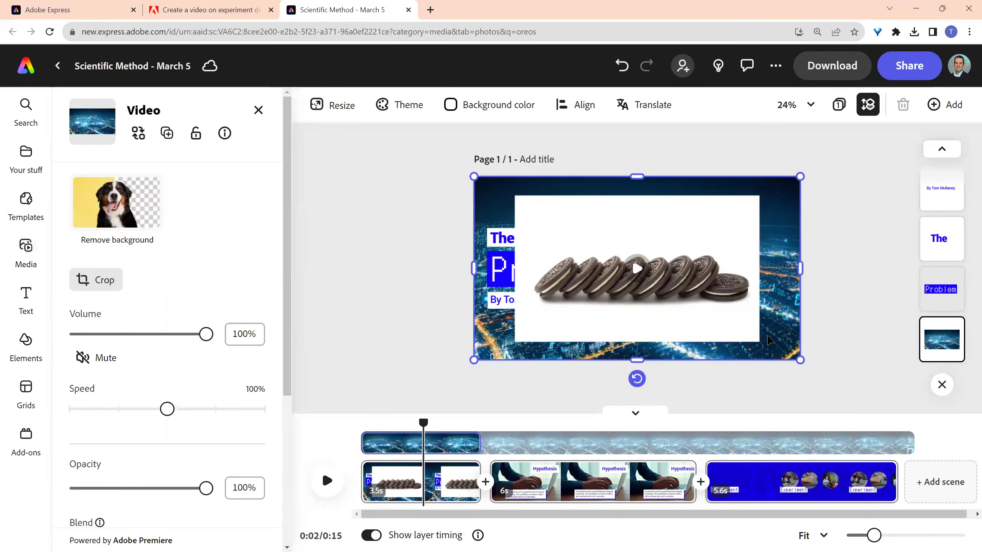
pyautogui.press('Delete')
pyautogui.click(656, 295)
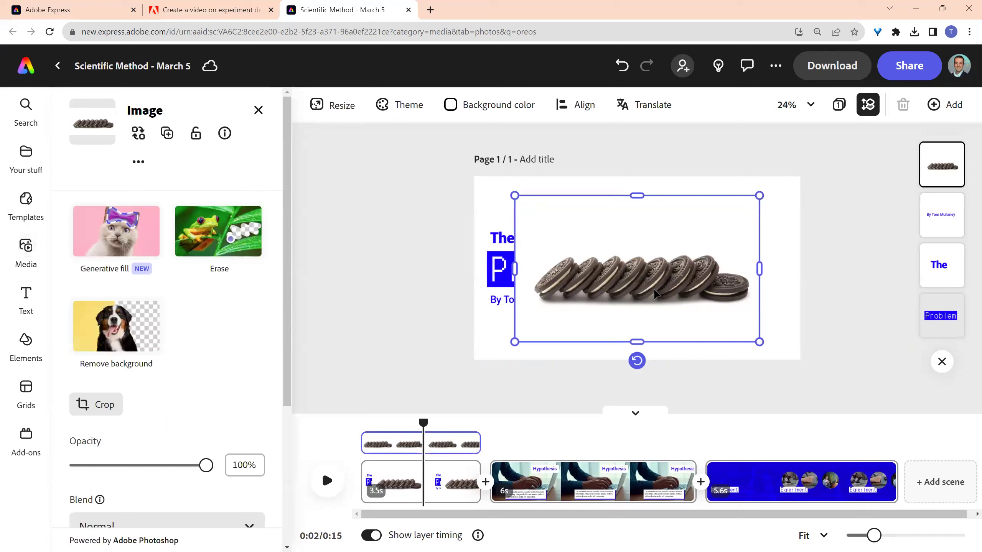
pyautogui.scroll(-3, 176, 421)
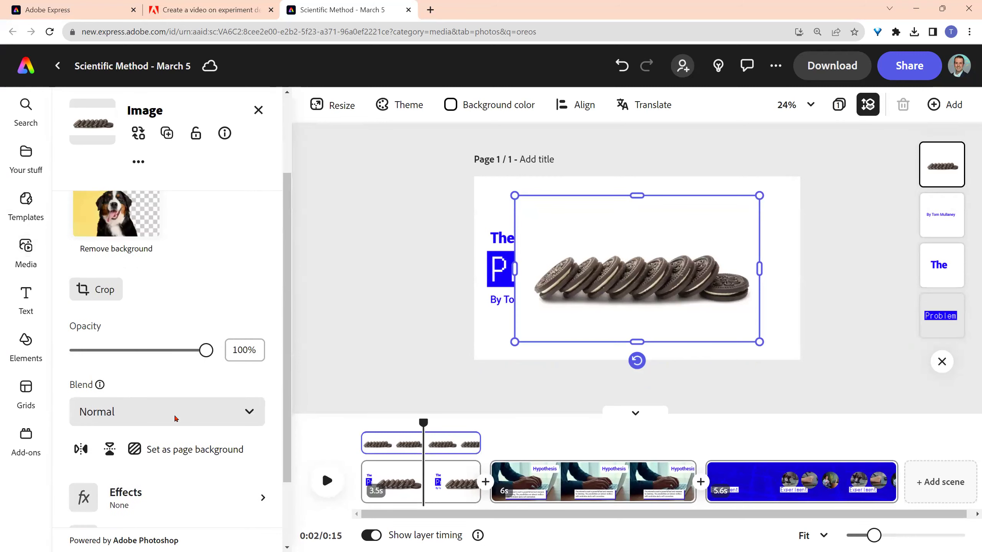
pyautogui.click(176, 453)
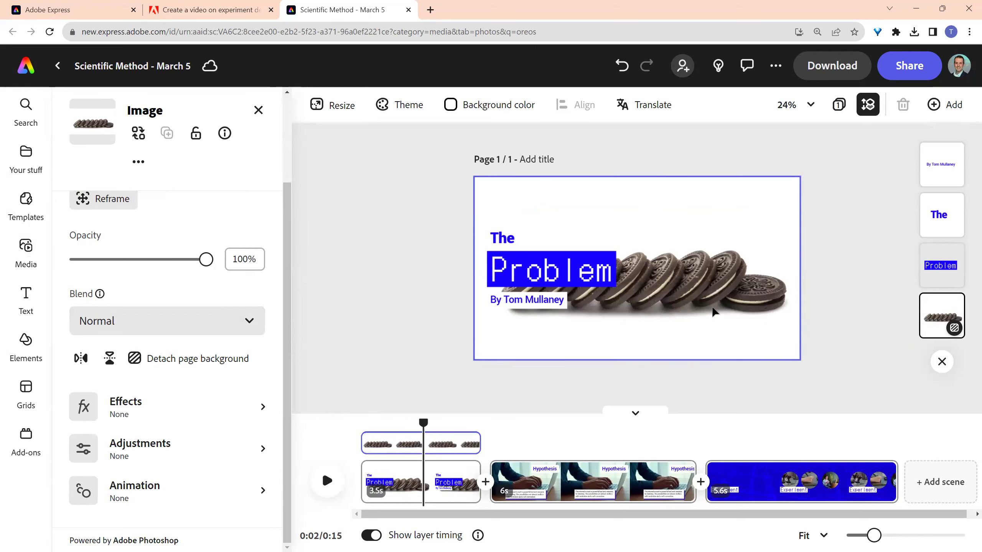
# - In the second scene, replace the paragraph about the internet with "They do not."
pyautogui.click(595, 485)
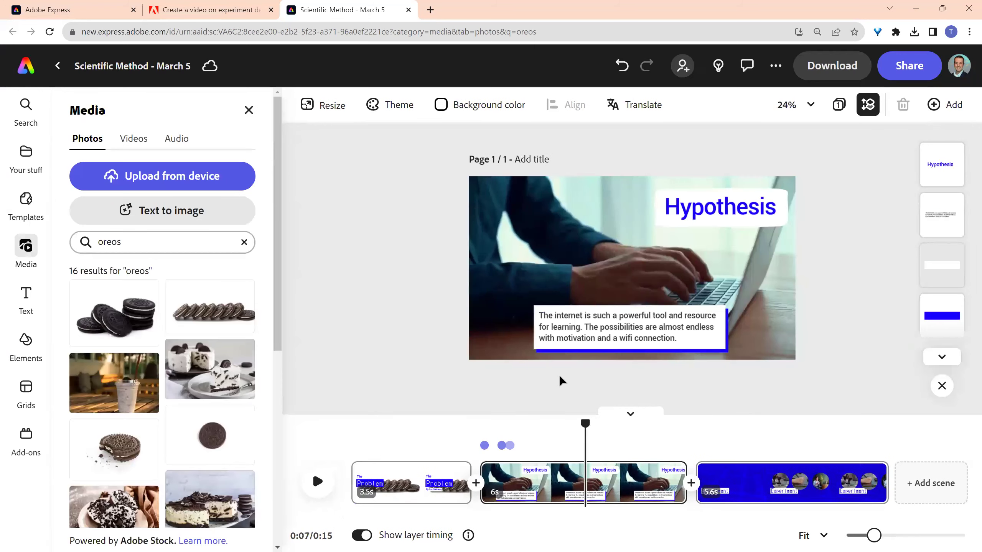
pyautogui.click(692, 337)
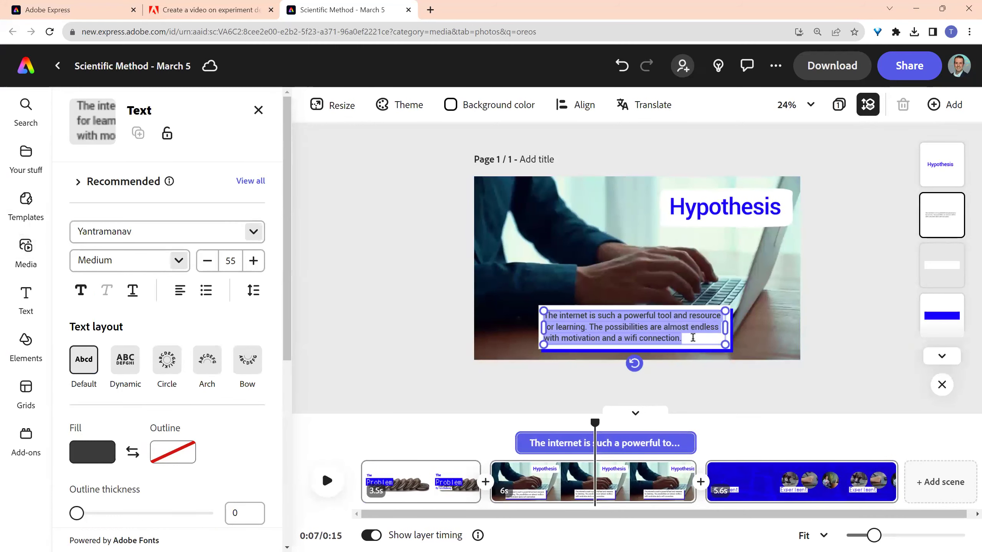
pyautogui.write('They do not')
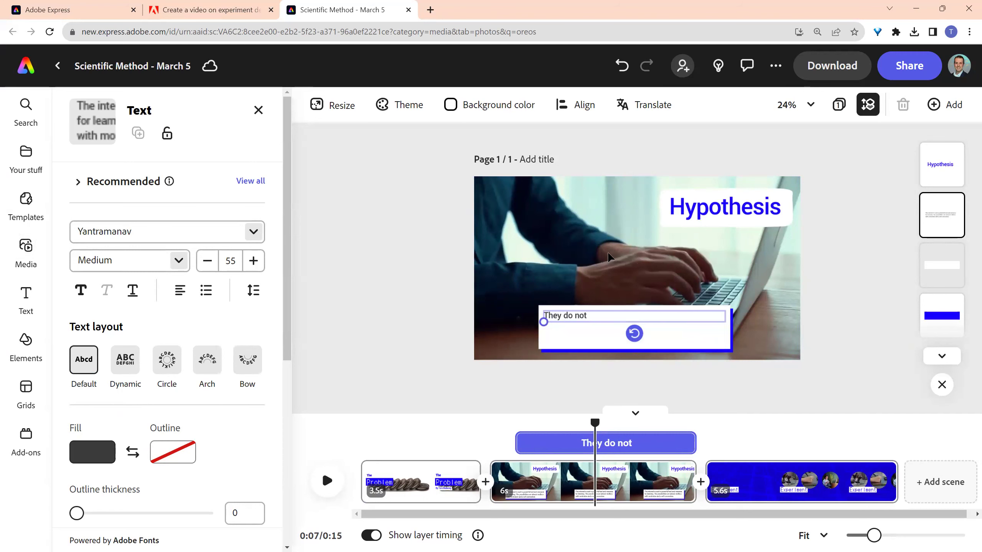
pyautogui.write('.')
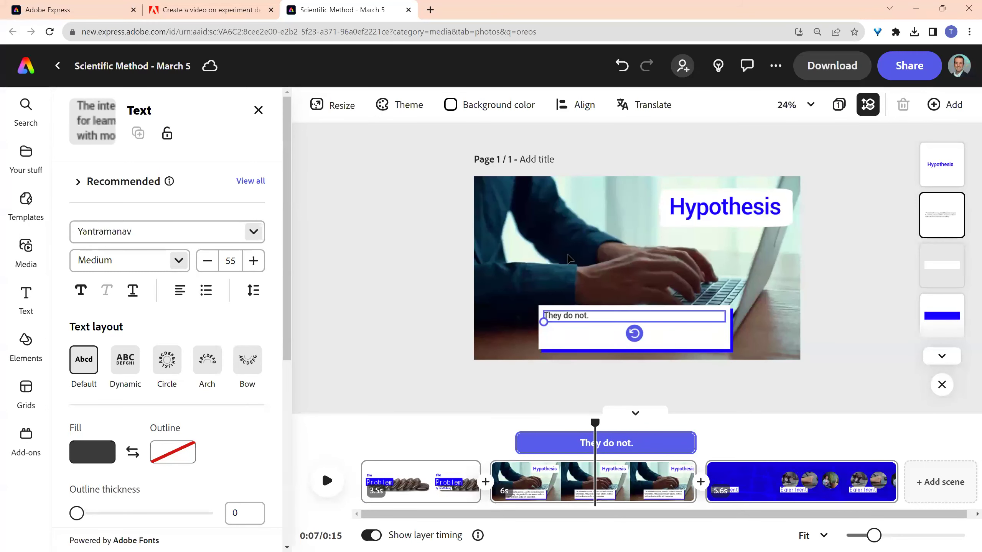
# - Delete the background video of hands typing on a laptop from the Hypothesis scene
pyautogui.click(526, 248)
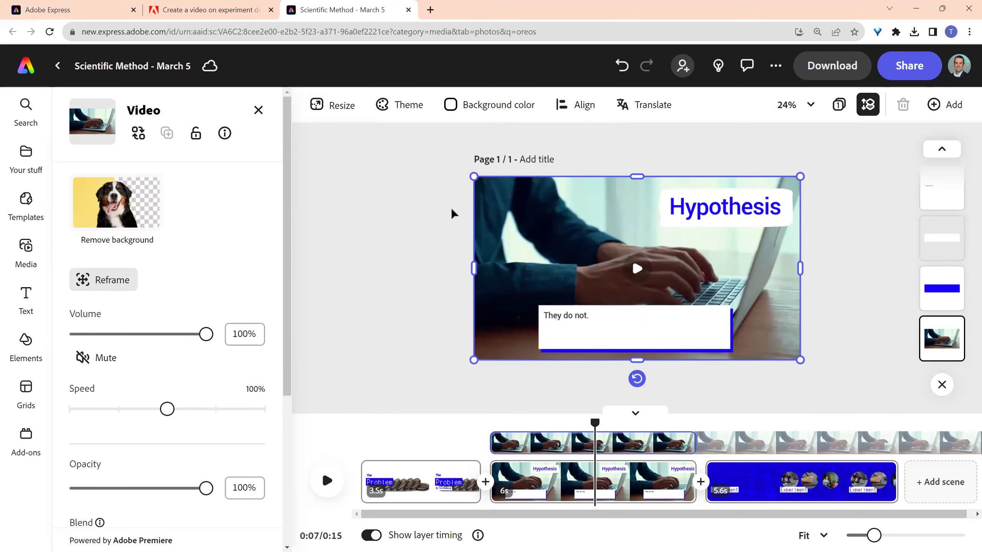
pyautogui.click(19, 257)
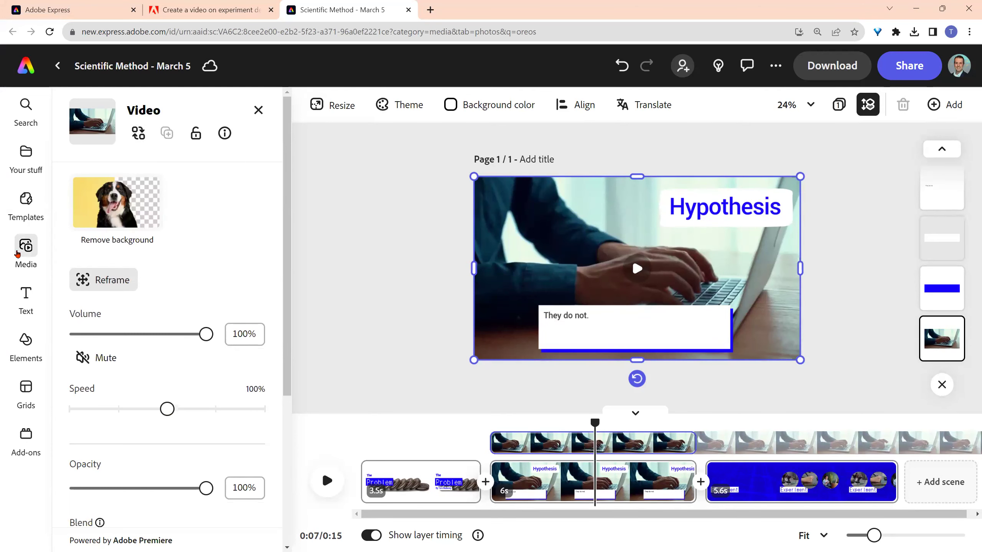
pyautogui.click(143, 139)
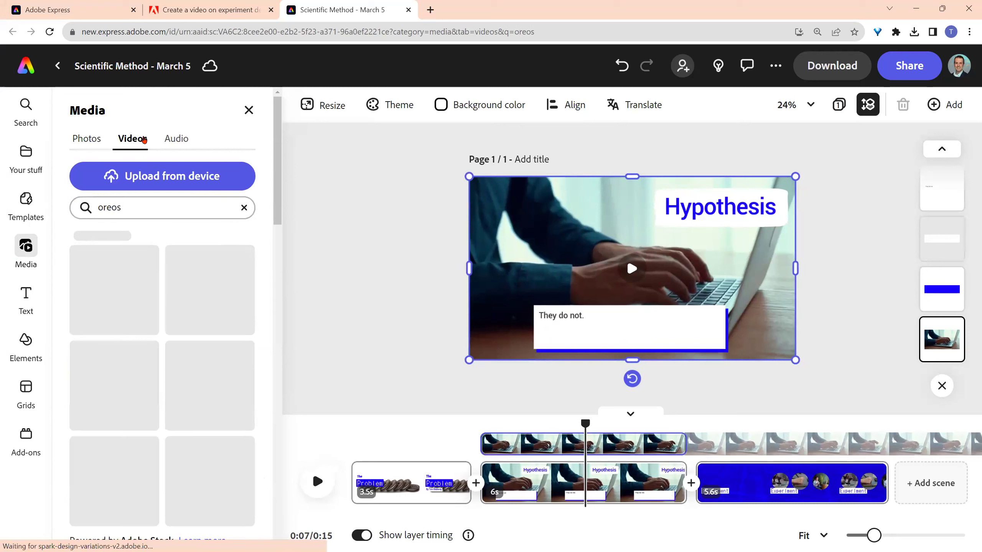
pyautogui.click(87, 139)
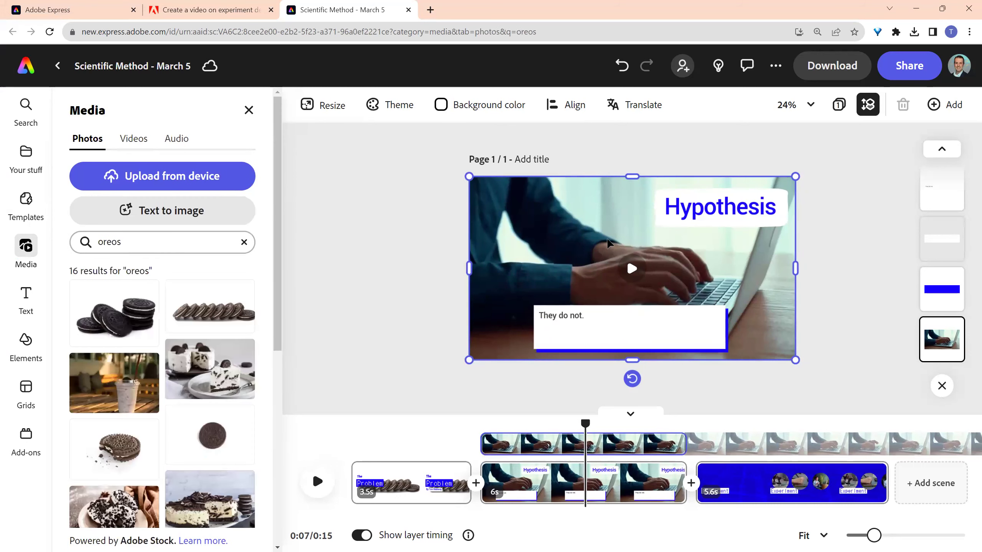
pyautogui.press('Delete')
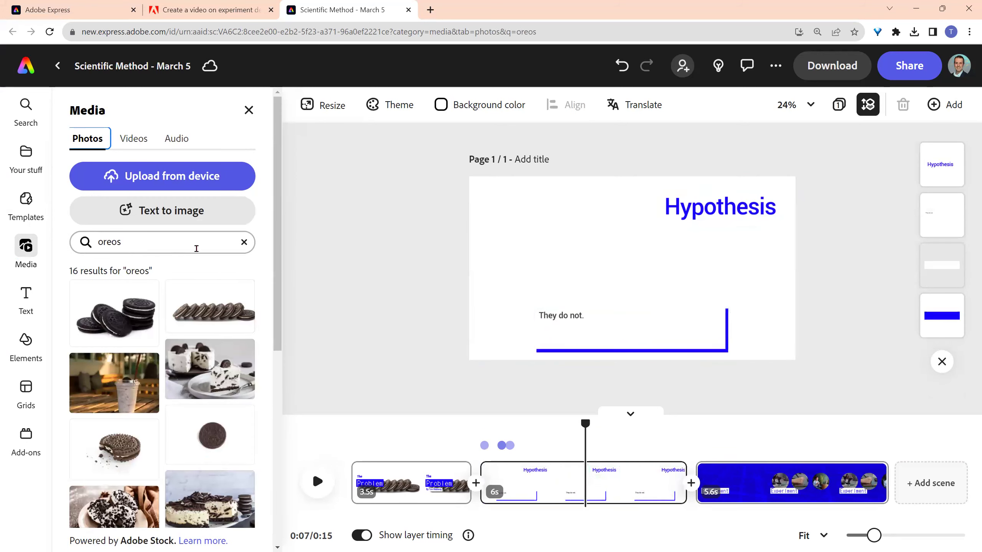
# - Add the stock photo of a single cream-filled cookie to the Hypothesis scene and set it as the page background
pyautogui.scroll(-6, 222, 313)
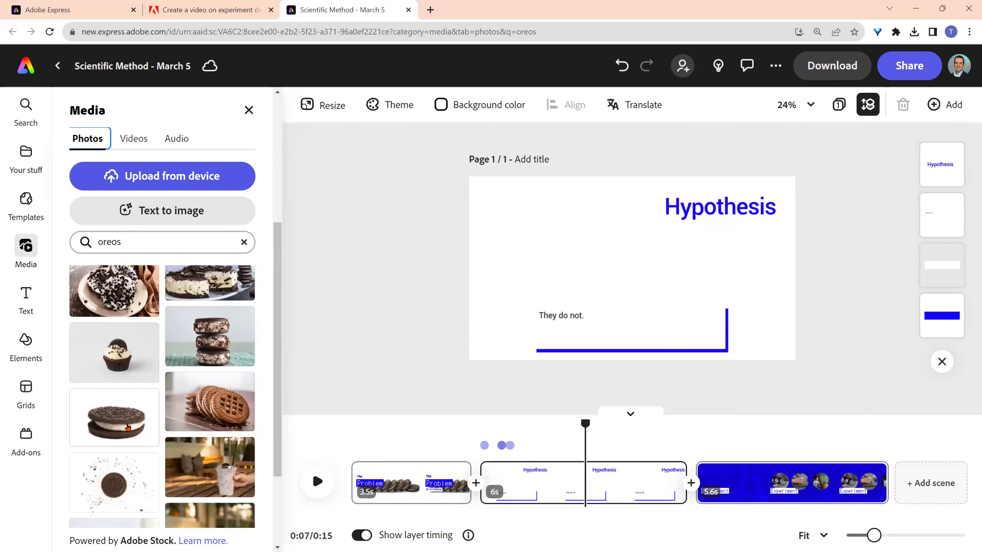
pyautogui.click(128, 427)
pyautogui.click(643, 301)
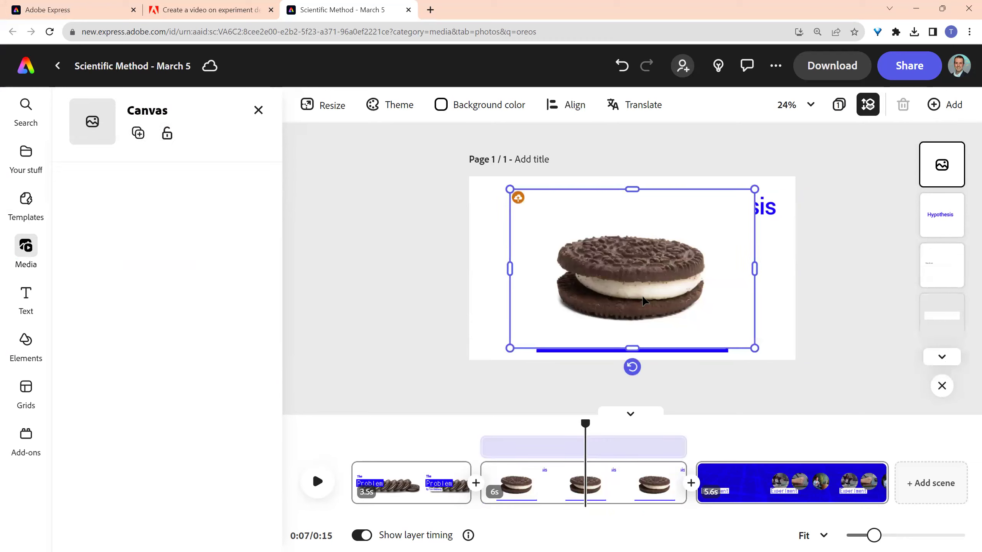
pyautogui.scroll(-2, 190, 385)
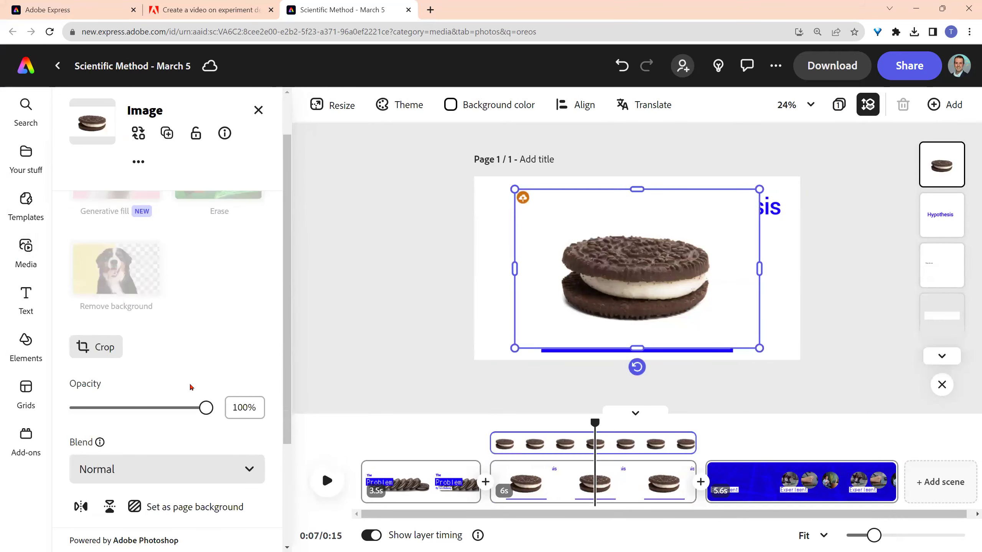
pyautogui.scroll(-2, 212, 455)
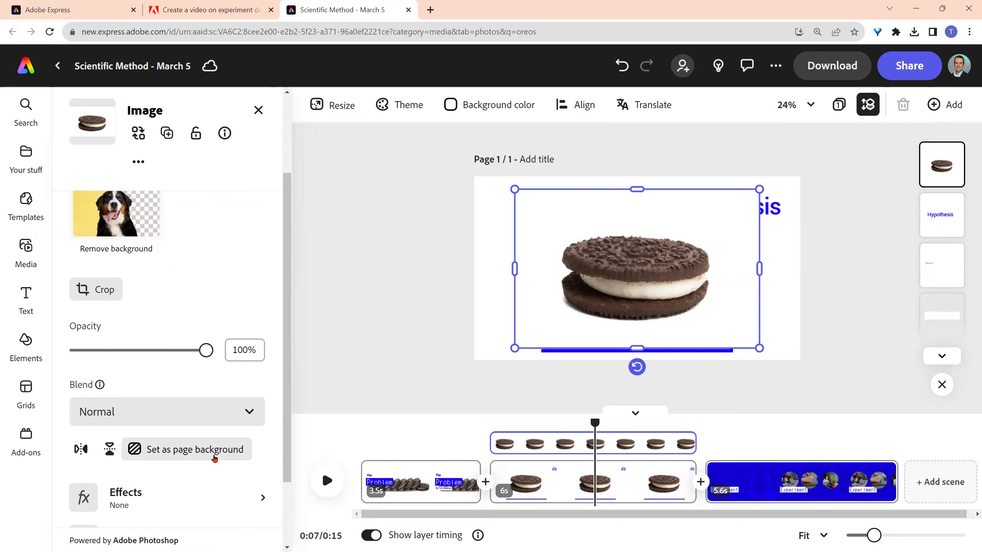
pyautogui.click(214, 453)
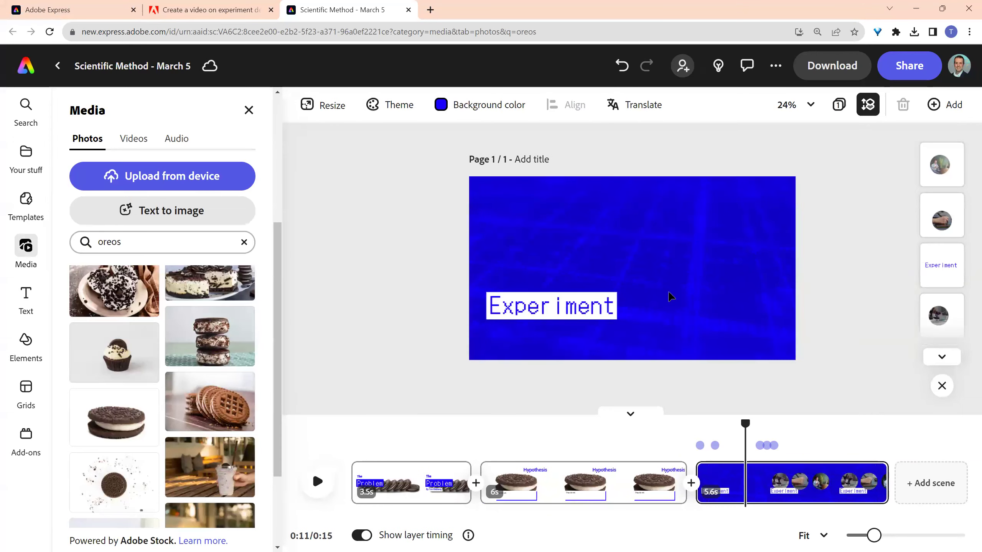
# - Delete the blue grid background video from the Experiment scene
pyautogui.click(670, 310)
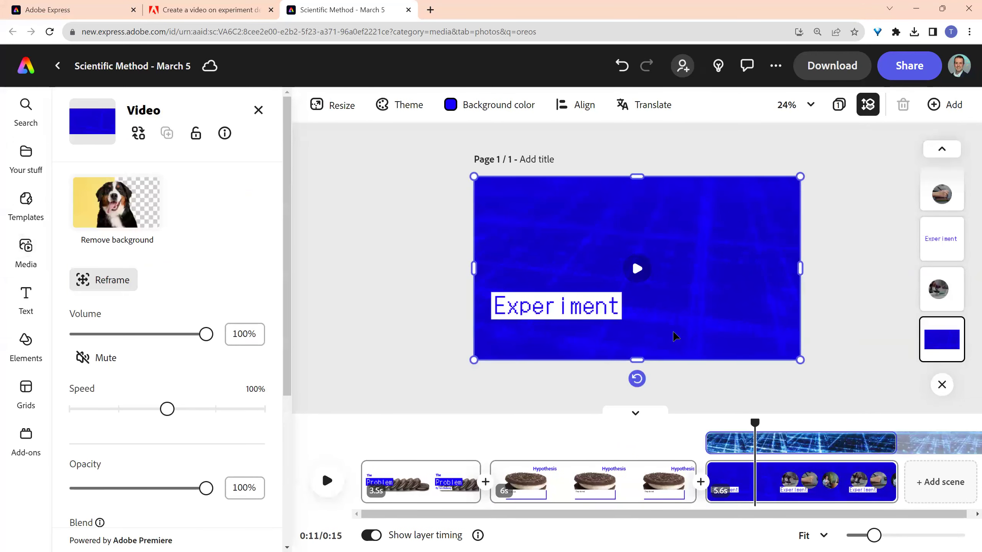
pyautogui.press('Escape')
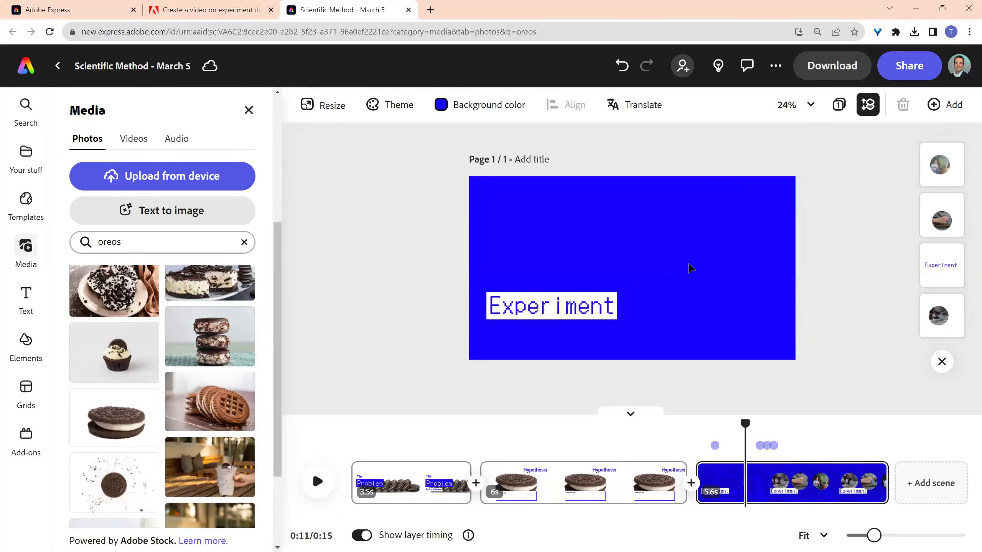
# - Search the stock photos for "oreos broken" and again for "oreos", looking through the results for an Experiment scene picture
pyautogui.click(151, 251)
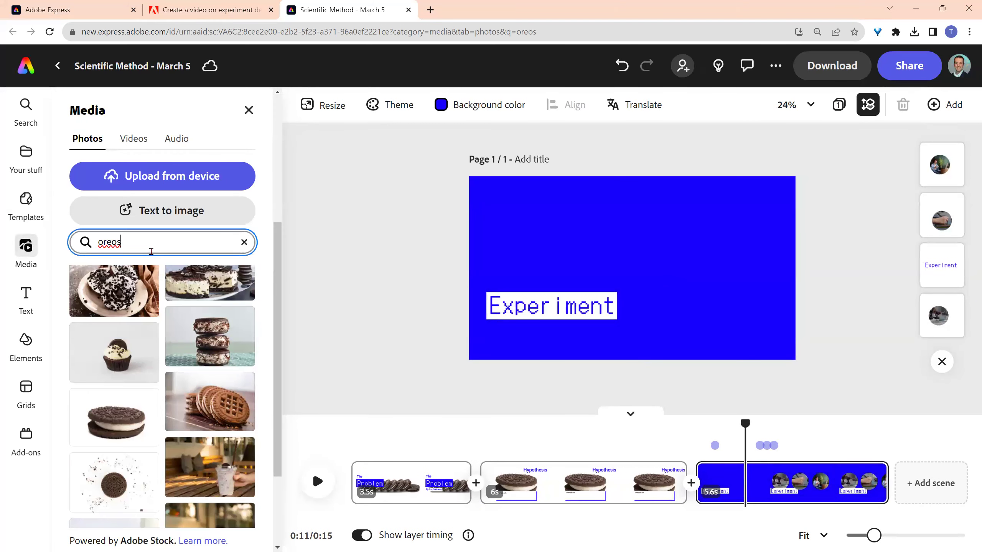
pyautogui.write('broken')
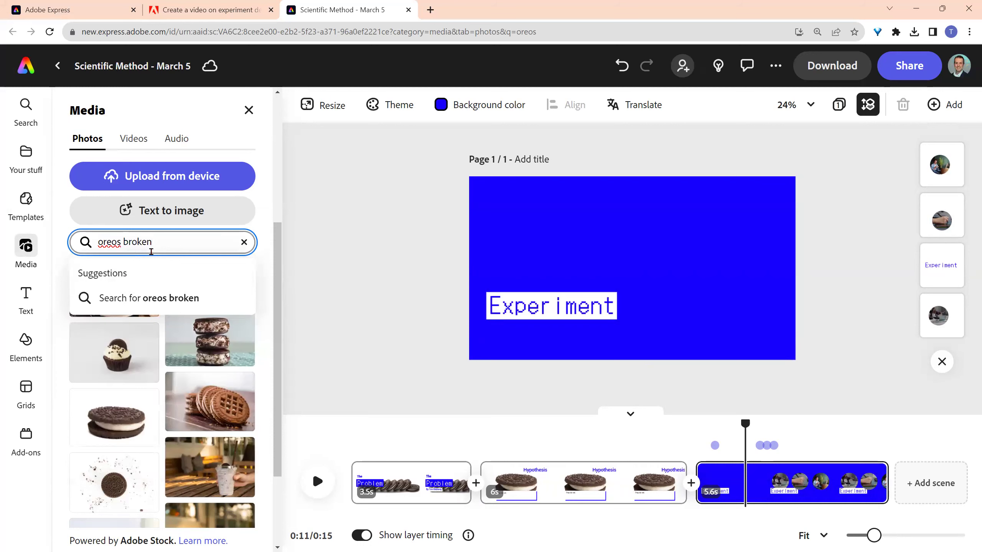
pyautogui.press('Return')
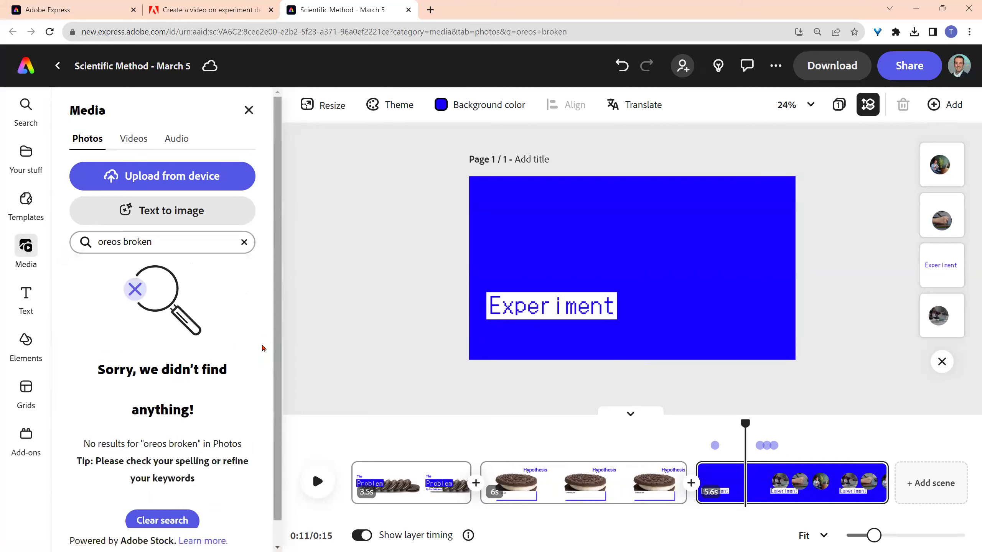
pyautogui.doubleClick(137, 242)
pyautogui.press('BackSpace')
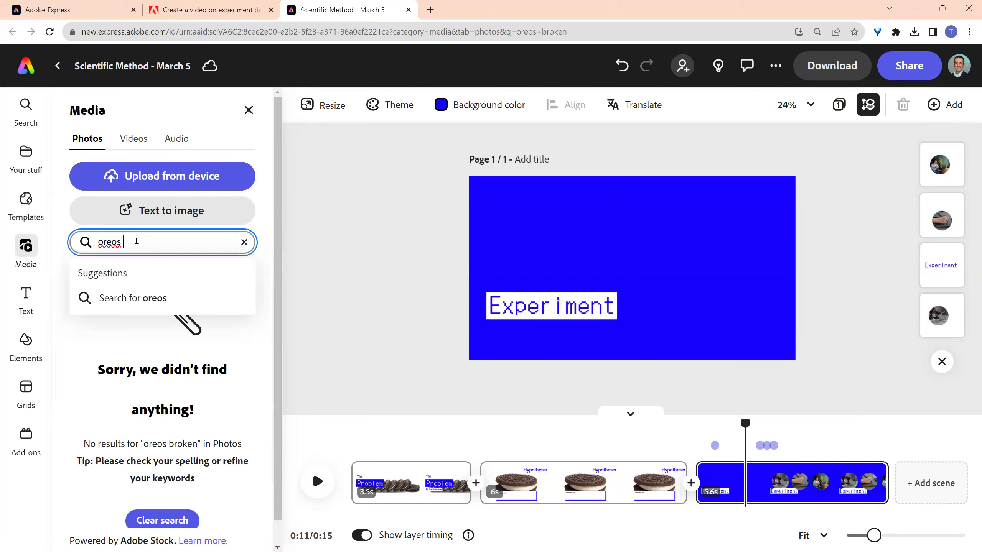
pyautogui.press('Return')
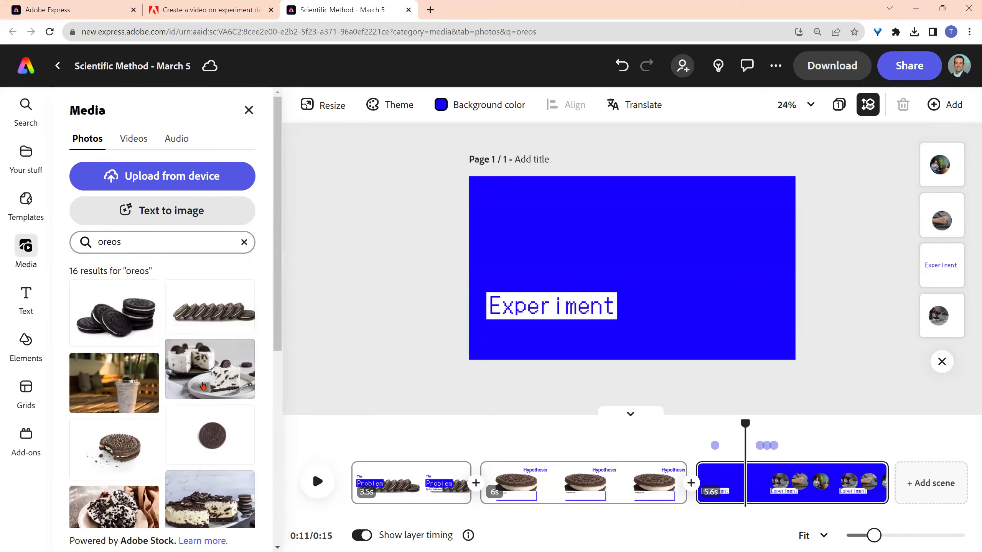
pyautogui.scroll(-4, 204, 458)
pyautogui.scroll(-4, 204, 457)
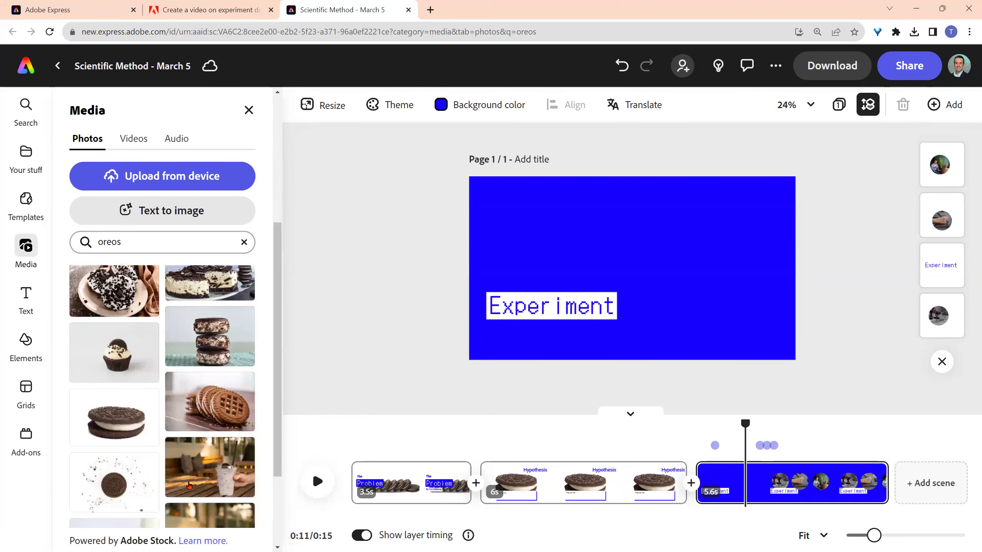
pyautogui.scroll(-3, 189, 485)
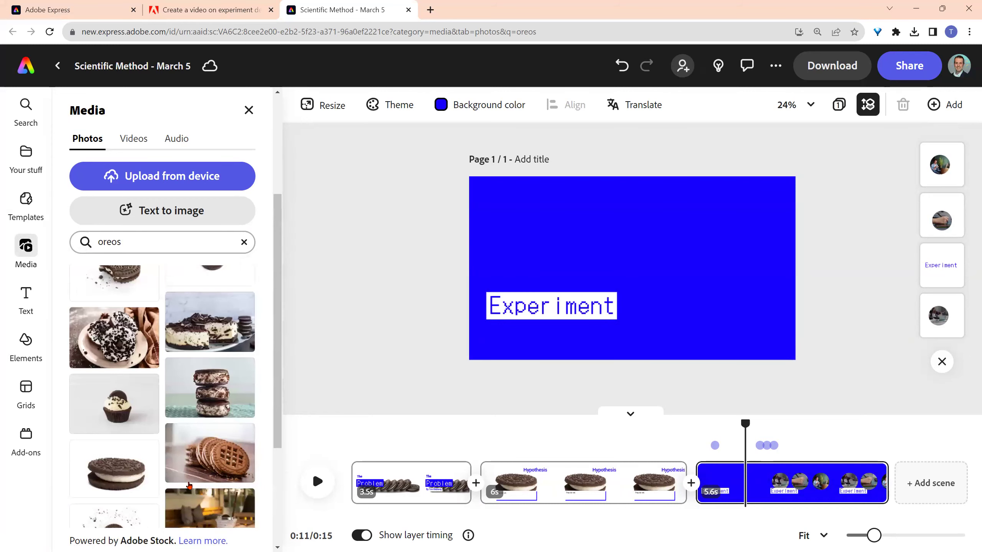
pyautogui.scroll(1, 193, 480)
pyautogui.scroll(3, 192, 479)
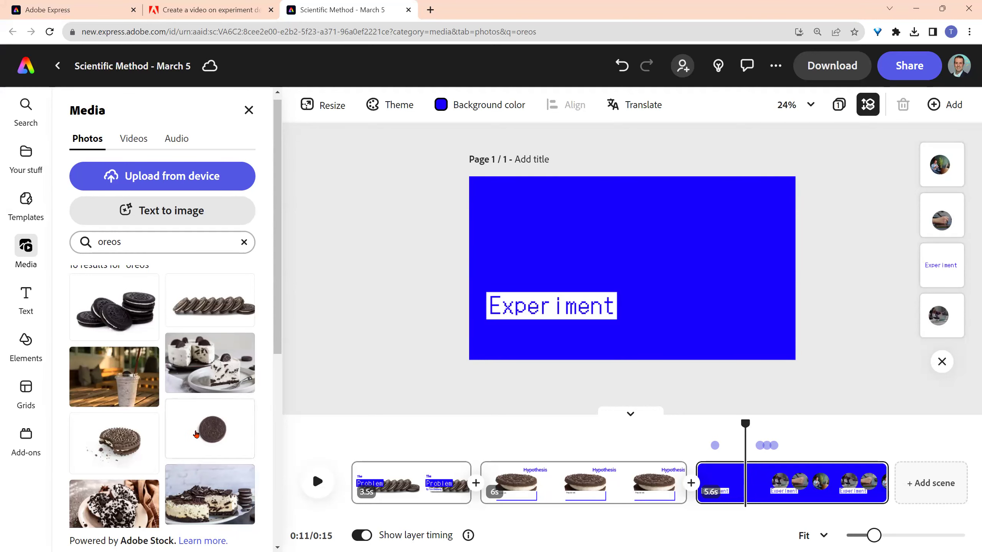
pyautogui.scroll(1, 196, 435)
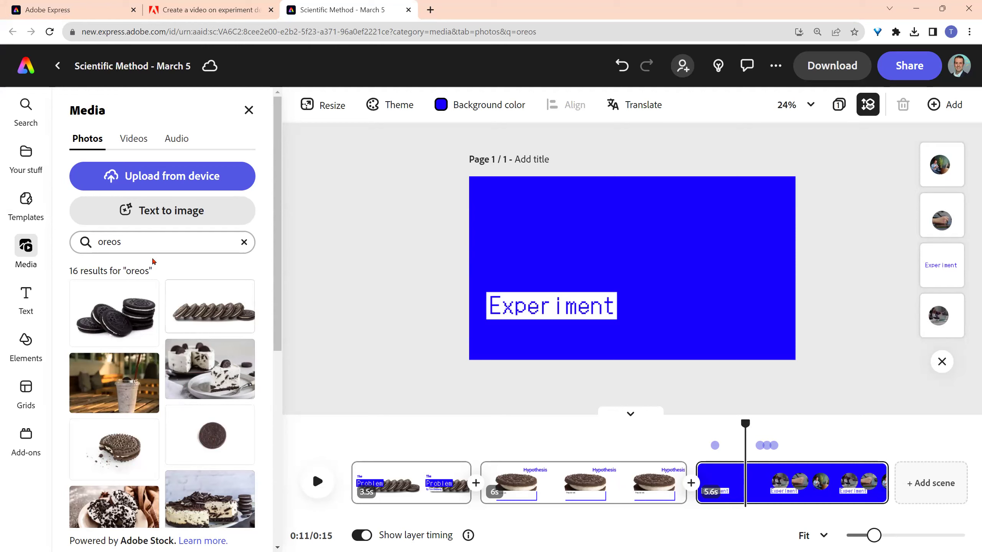
# - Generate a Widescreen (16:9) text-to-image picture in the Experiment scene from the prompt "Oreos with their cookies separated"
pyautogui.click(157, 220)
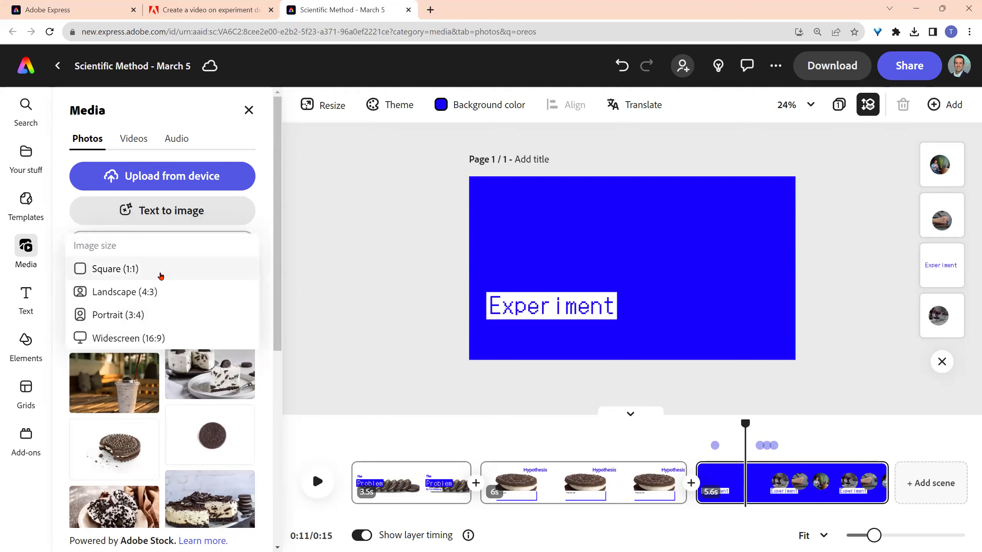
pyautogui.click(136, 337)
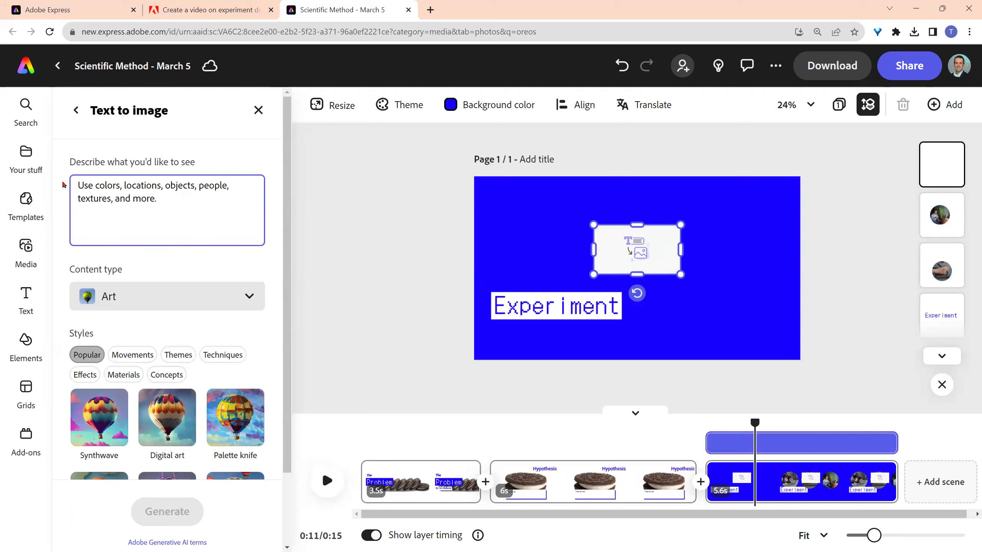
pyautogui.write('O')
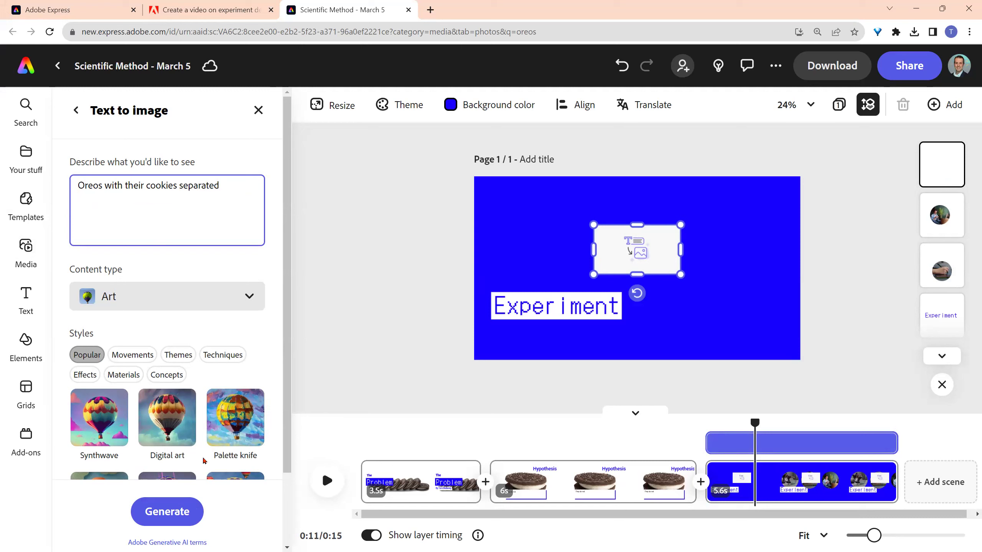
pyautogui.click(189, 515)
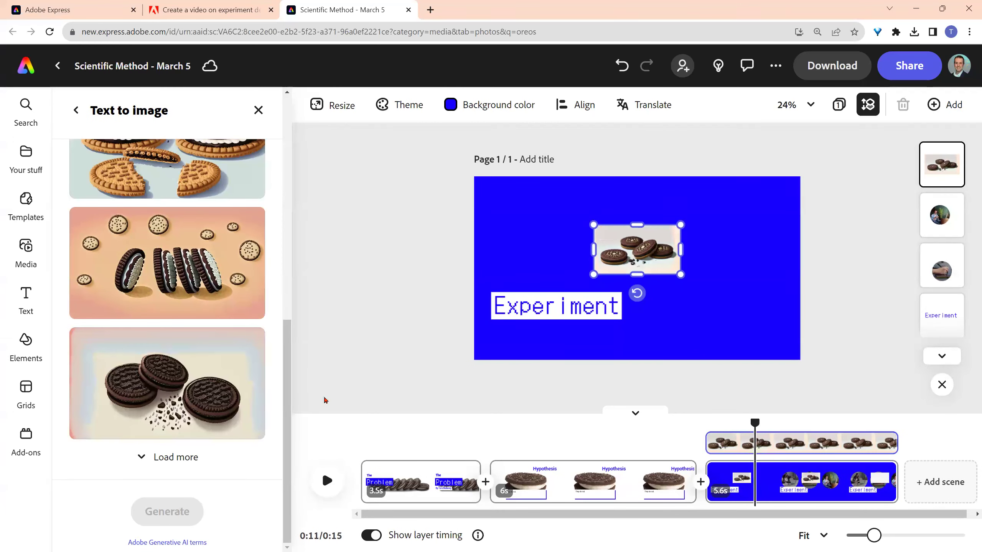
# - Load more generated variations and choose the one with a cookie stack beside bitten cookies on a tan background
pyautogui.scroll(5, 231, 398)
pyautogui.scroll(-5, 236, 480)
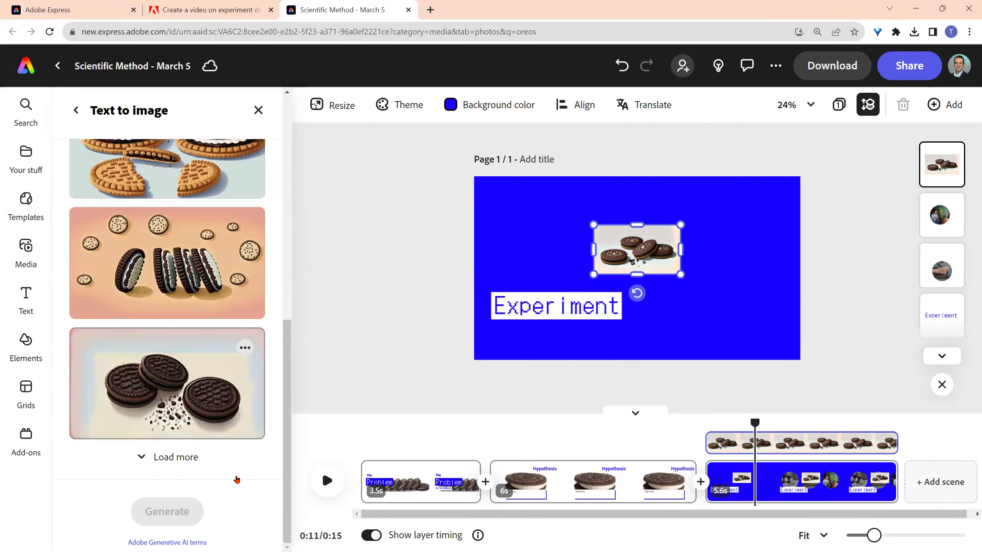
pyautogui.click(201, 457)
pyautogui.scroll(-2, 221, 483)
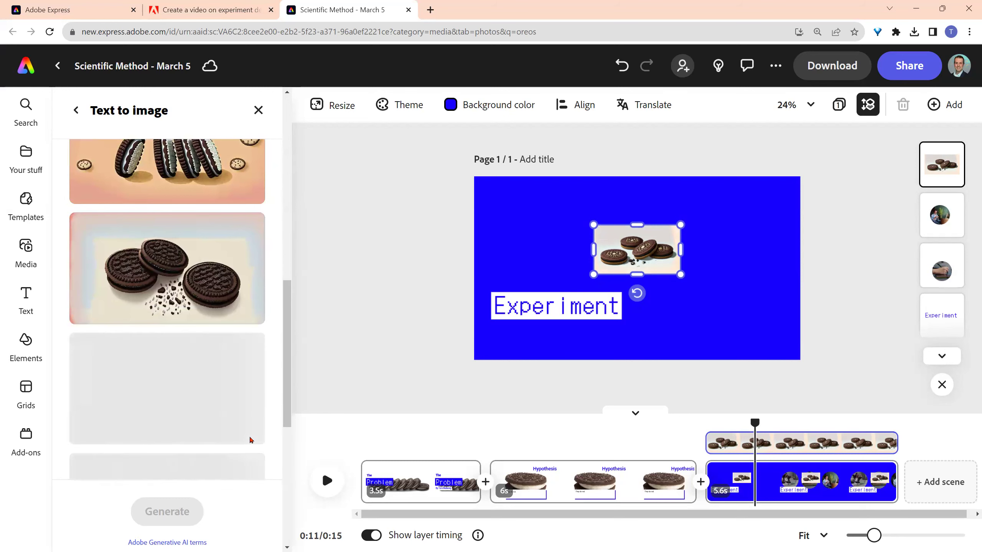
pyautogui.scroll(3, 189, 268)
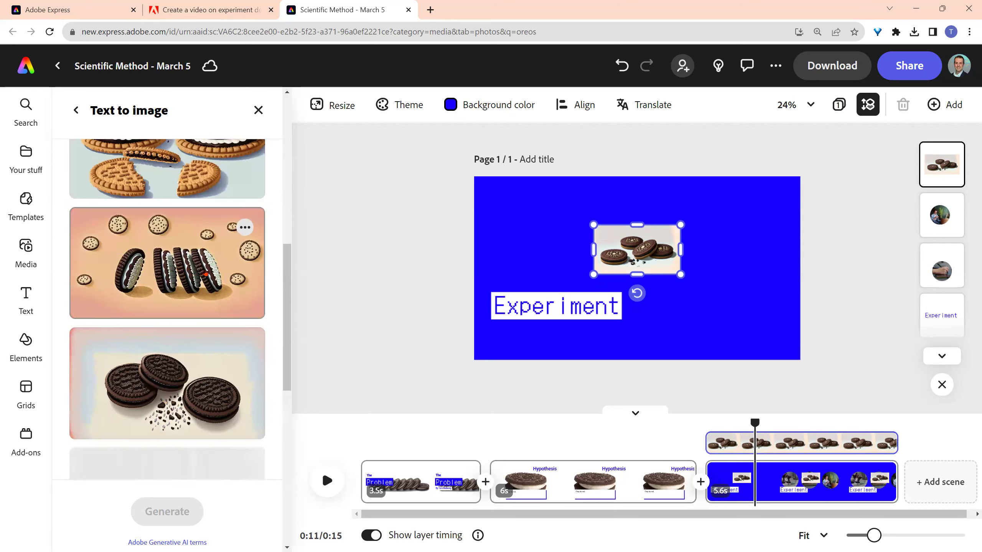
pyautogui.scroll(-5, 208, 367)
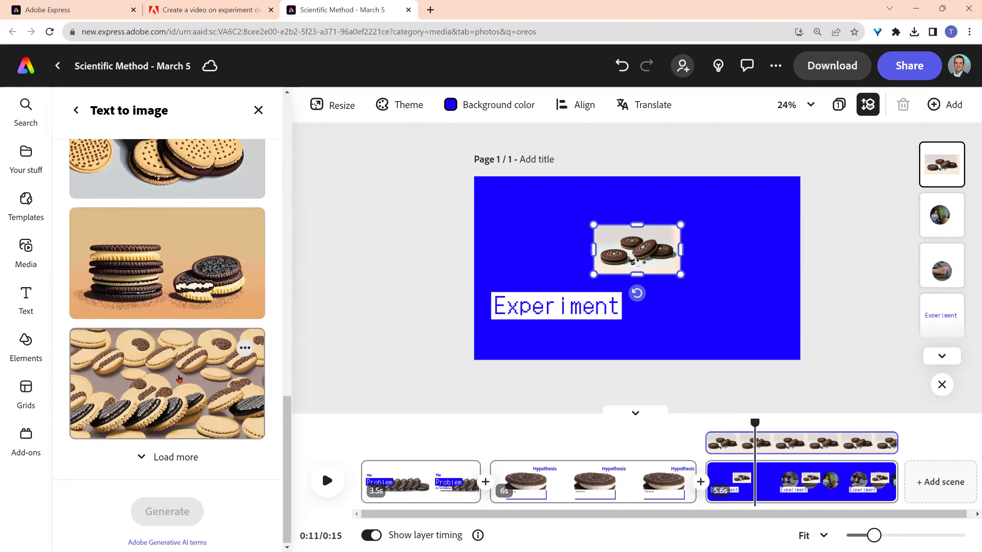
pyautogui.scroll(8, 180, 402)
pyautogui.scroll(-3, 180, 404)
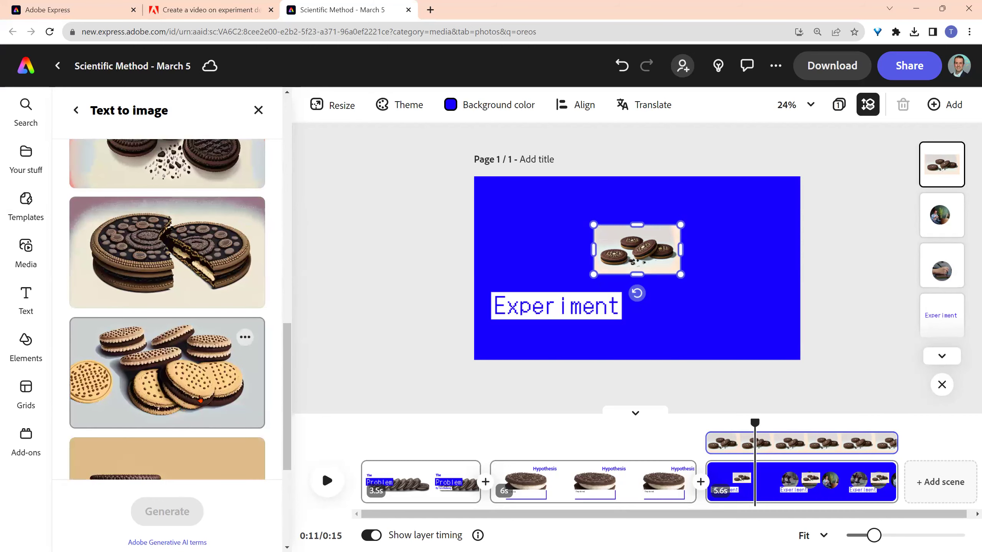
pyautogui.scroll(-1, 227, 404)
pyautogui.click(223, 444)
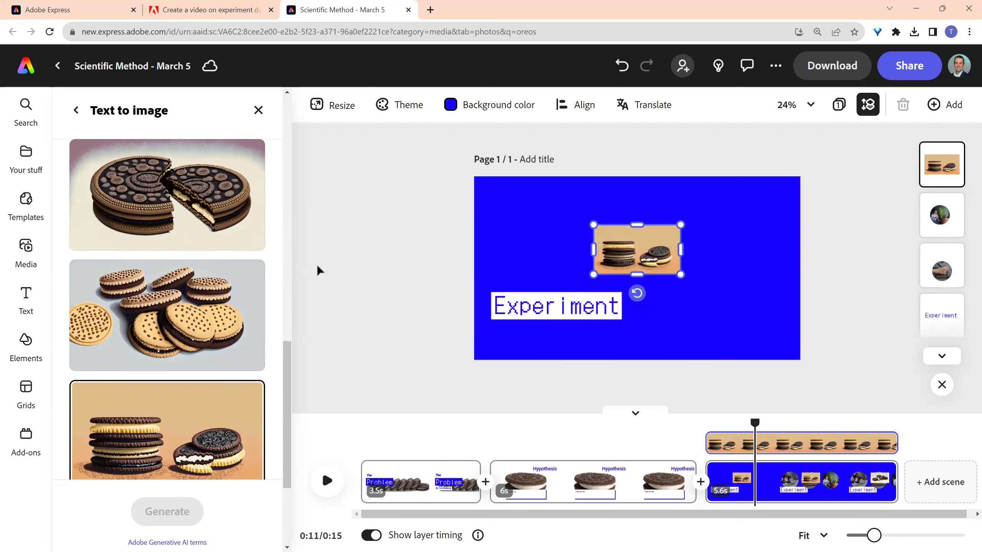
# - Set the generated cookie image as the page background of the Experiment scene
pyautogui.click(259, 110)
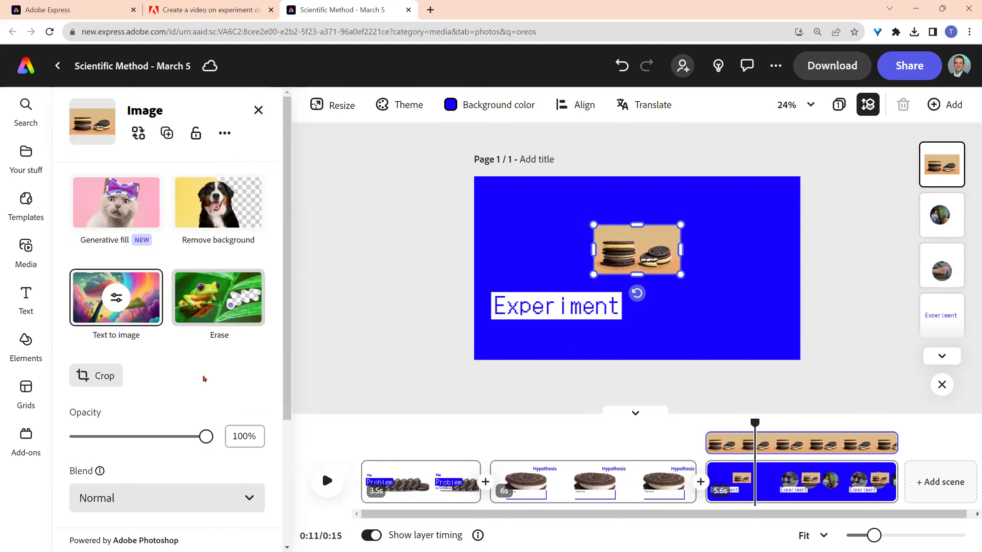
pyautogui.scroll(-5, 204, 379)
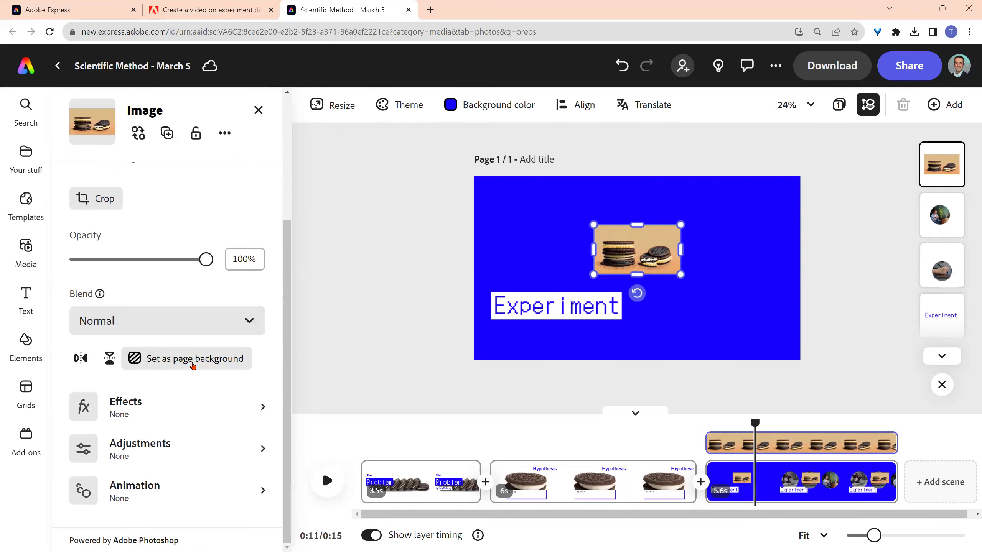
pyautogui.click(193, 365)
pyautogui.click(415, 232)
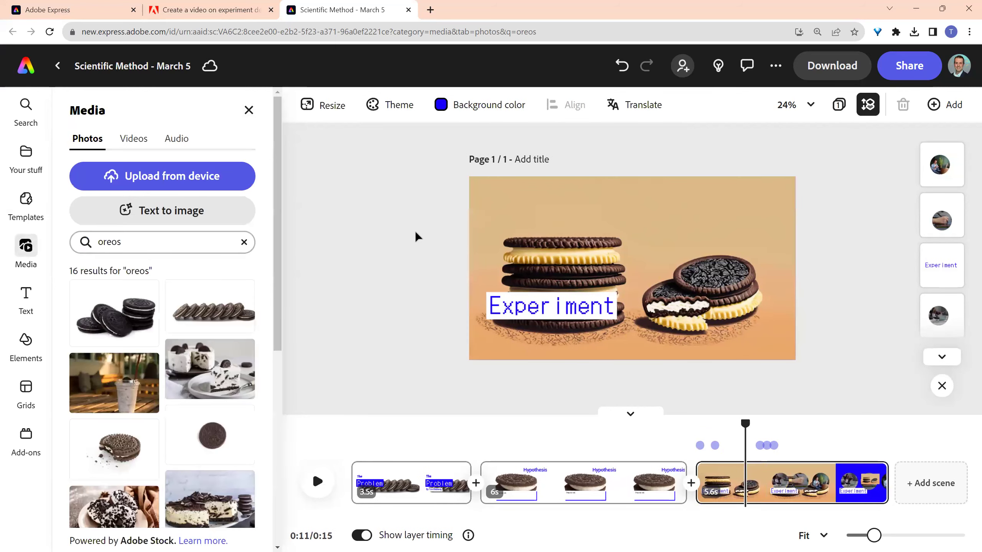
# - Move the playhead back to the start of the timeline at 0:00
pyautogui.moveTo(743, 425); pyautogui.dragTo(351, 429)
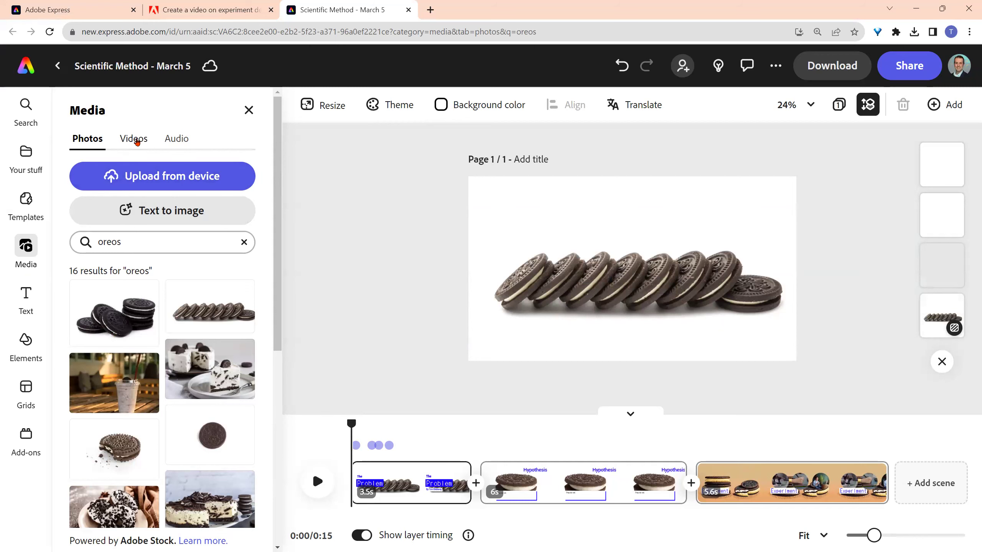
# - Clear the "oreos" audio search and record a voiceover from the start of the video
pyautogui.click(136, 141)
pyautogui.click(182, 138)
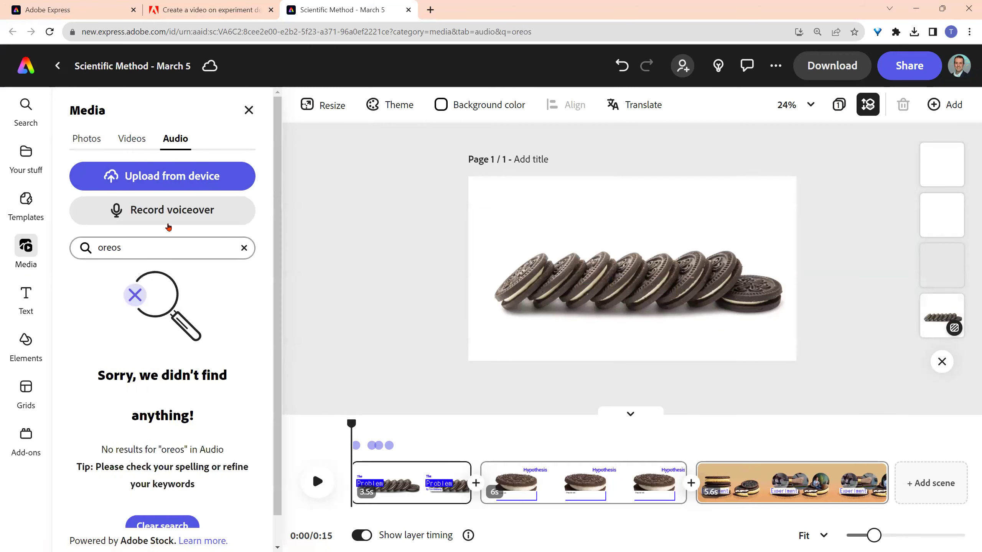
pyautogui.click(244, 248)
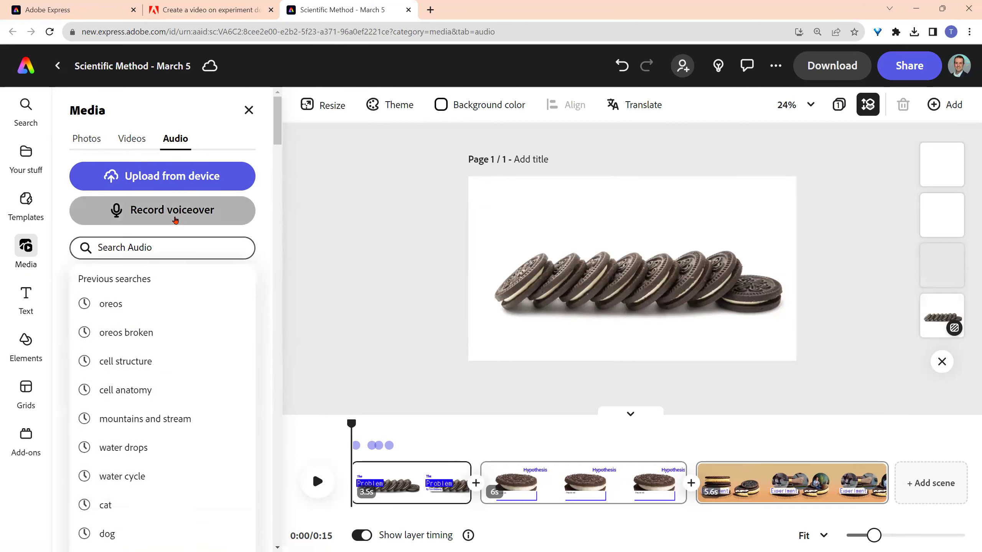
pyautogui.click(175, 220)
pyautogui.click(151, 249)
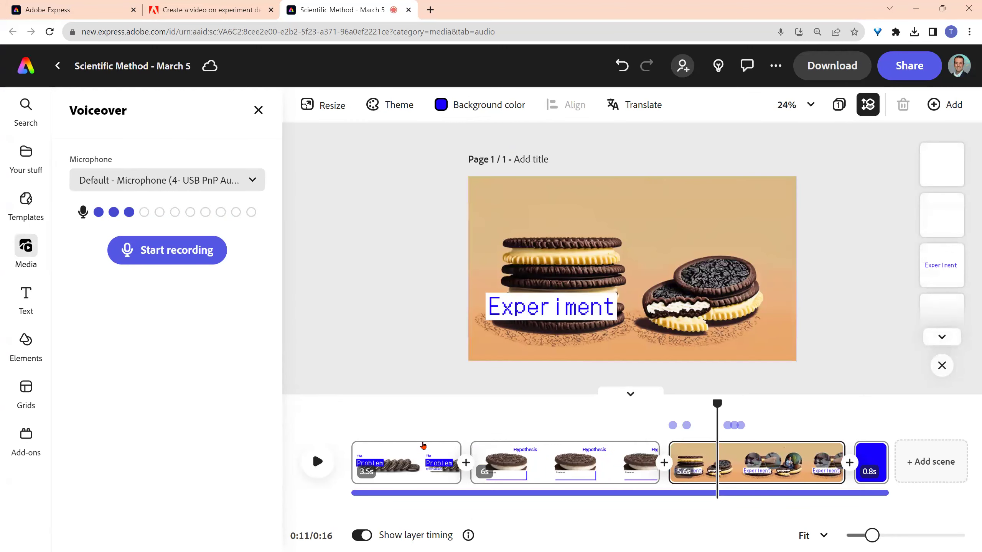
# - Play the video into the Experiment scene and delete its three circular video clips
pyautogui.click(317, 462)
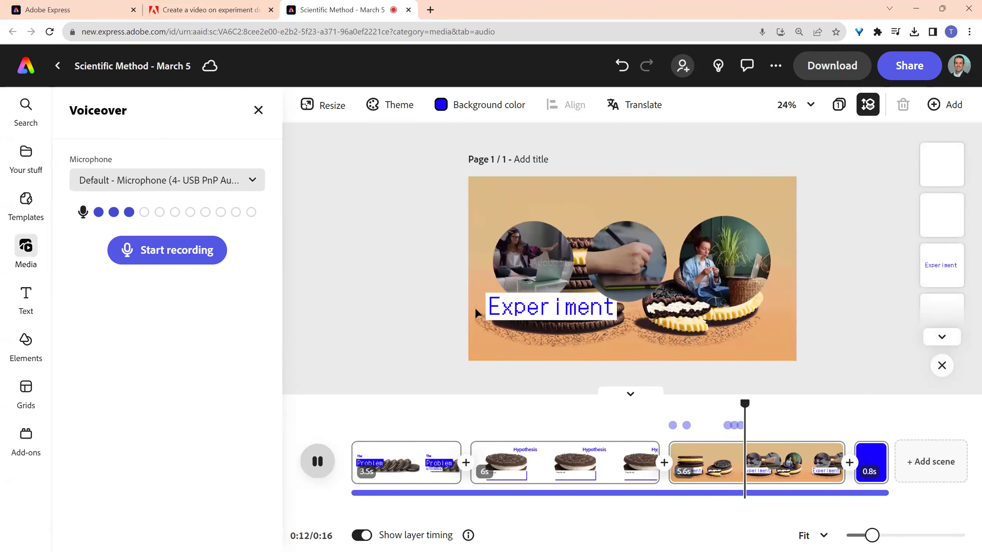
pyautogui.click(527, 275)
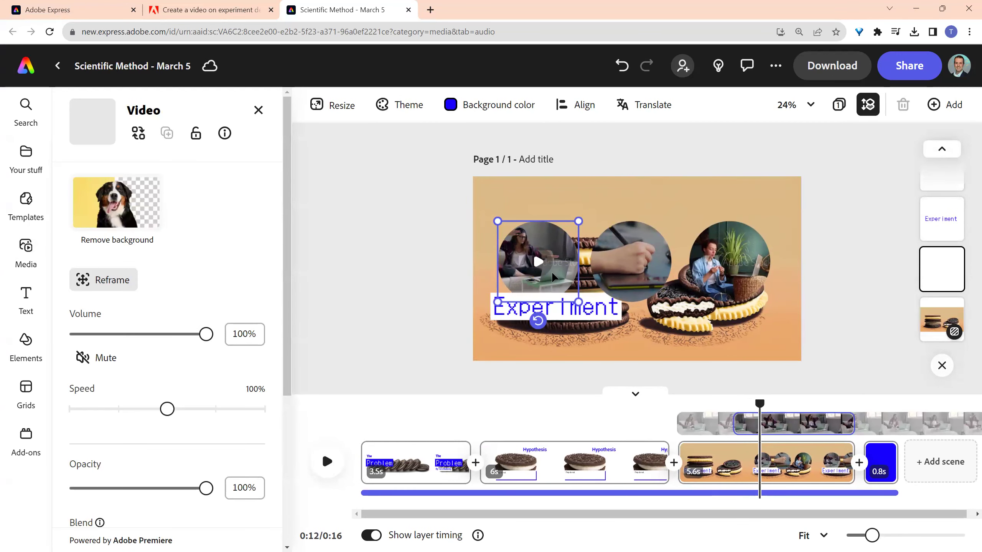
pyautogui.press('Delete')
pyautogui.click(621, 272)
pyautogui.press('Delete')
pyautogui.click(711, 271)
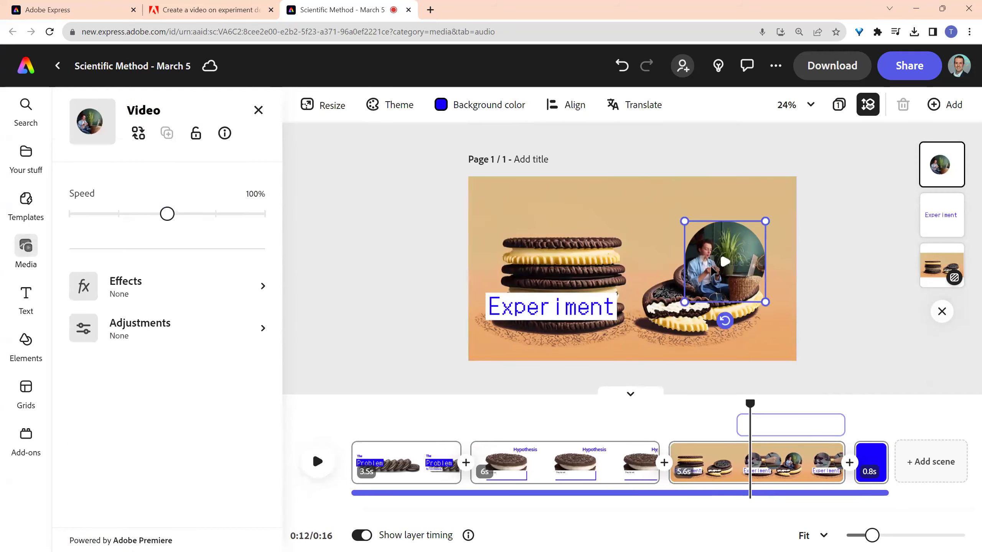
pyautogui.press('Delete')
# - Play back from 9.4 s, delete the empty blue end scene, and extend the Experiment scene to 5.8 s
pyautogui.moveTo(750, 404); pyautogui.dragTo(658, 407)
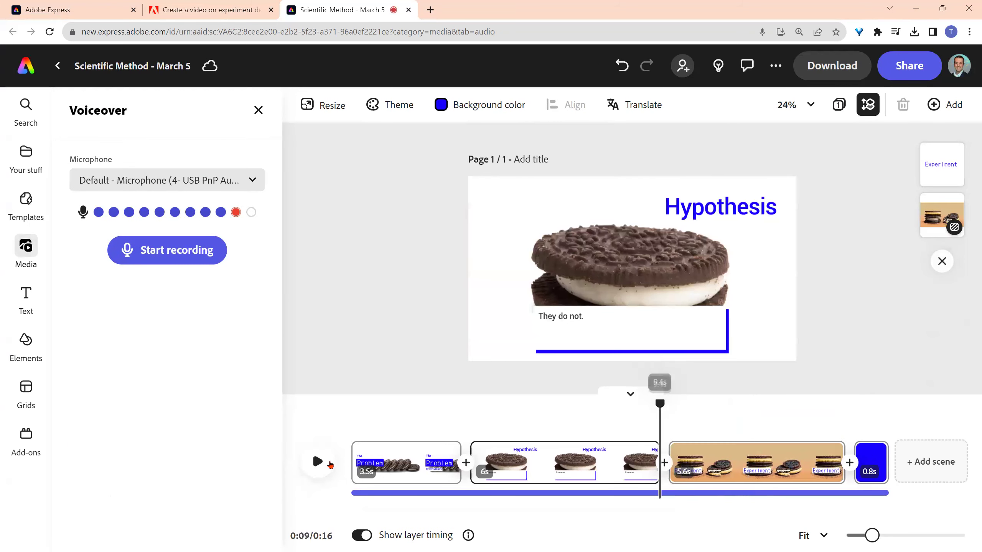
pyautogui.click(330, 464)
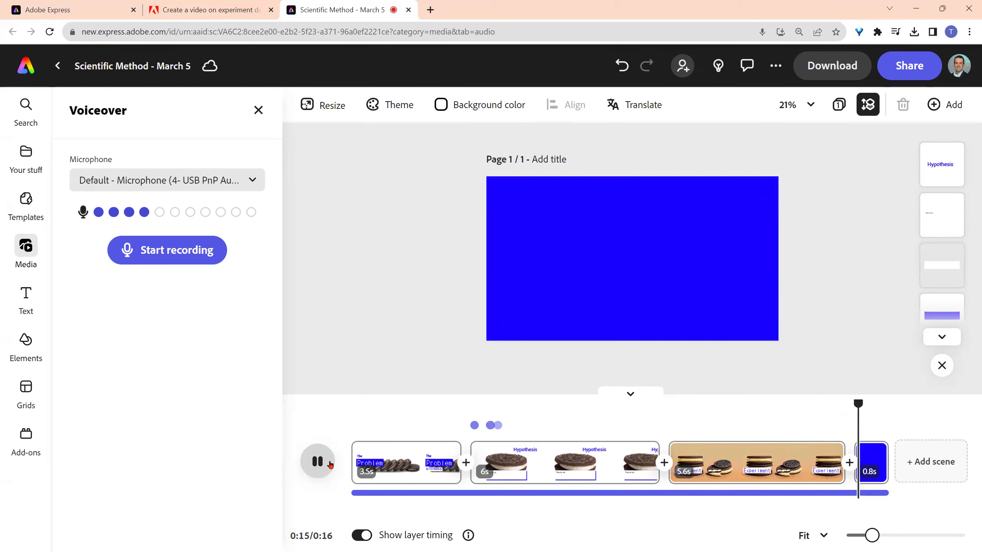
pyautogui.click(871, 474)
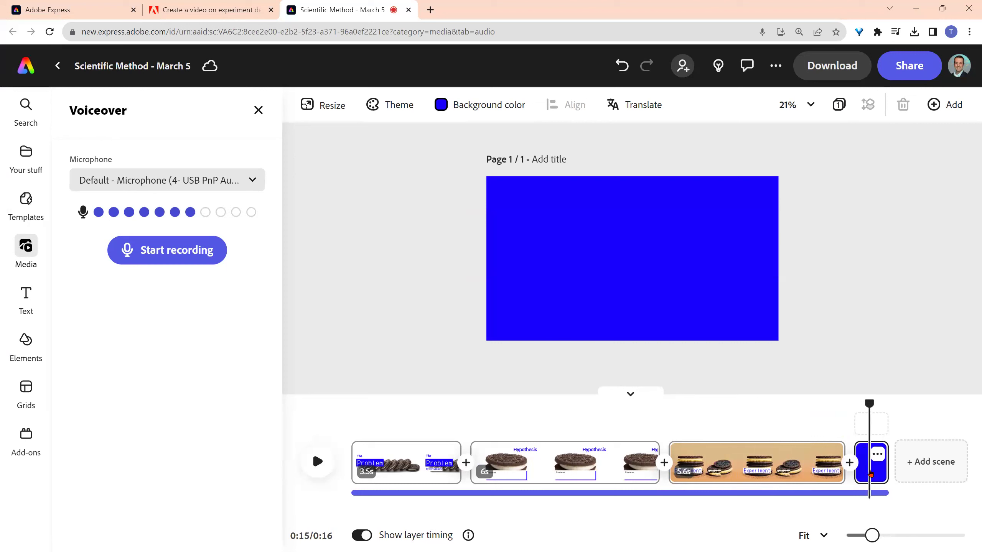
pyautogui.press('Delete')
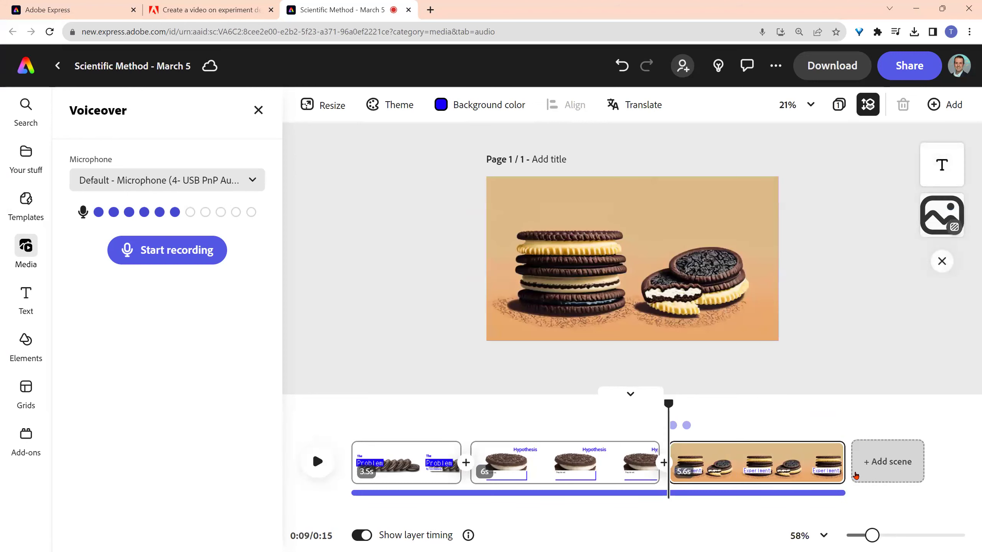
pyautogui.moveTo(836, 467); pyautogui.dragTo(852, 466)
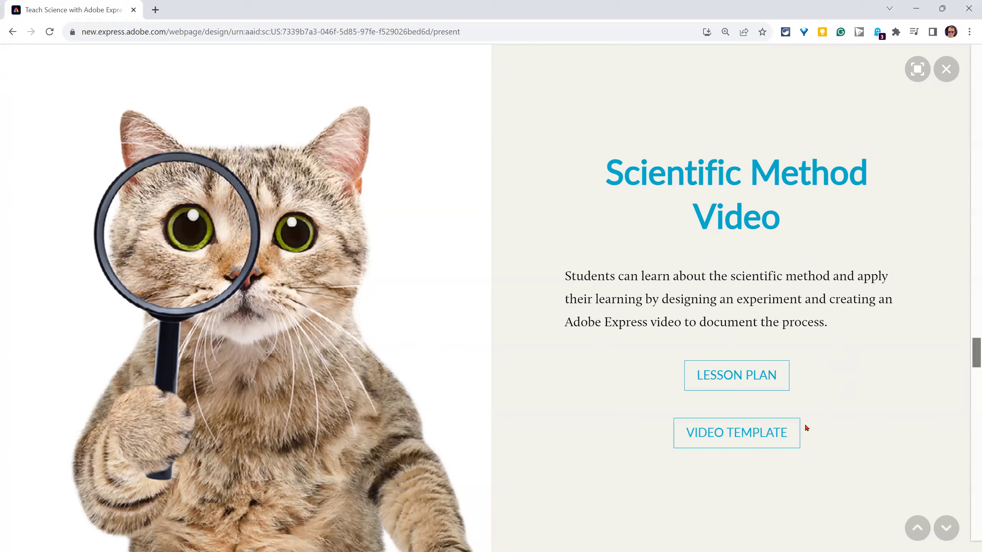
# - Advance the Teach Science webpage presentation past the Scientific Method Video section and the lesson-sharing question
pyautogui.click(946, 528)
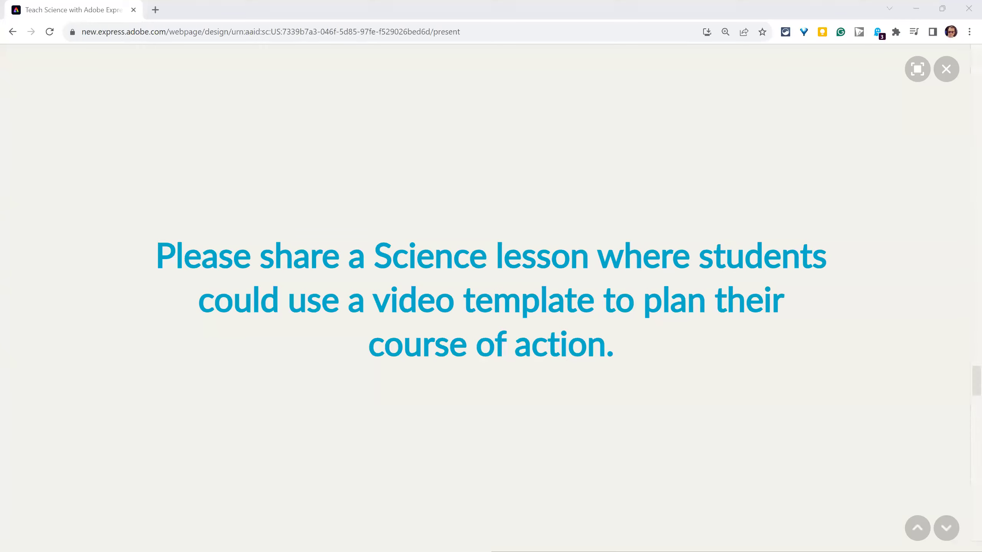
pyautogui.click(946, 528)
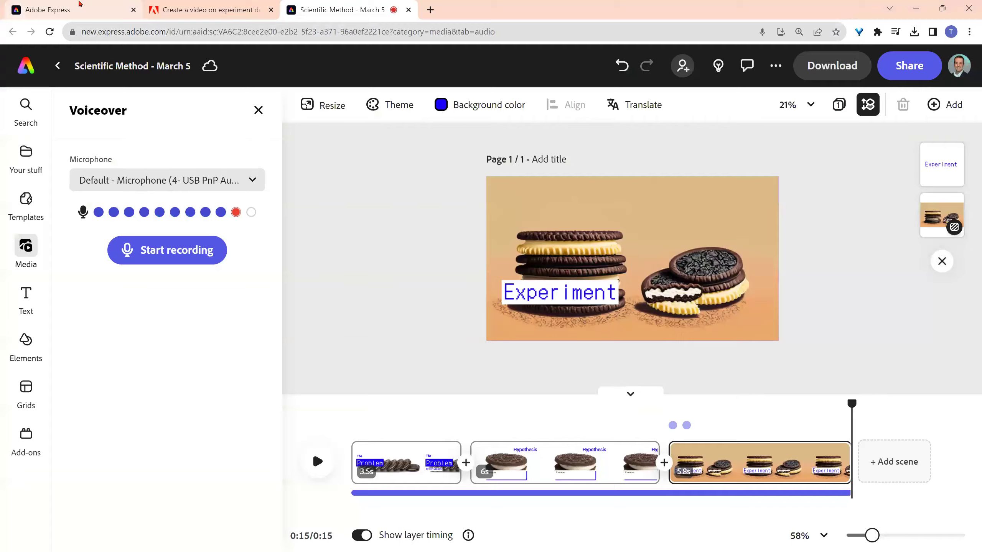
# - Return to the Adobe Express home page and create a new Square (1:1) project
pyautogui.click(79, 5)
pyautogui.click(329, 98)
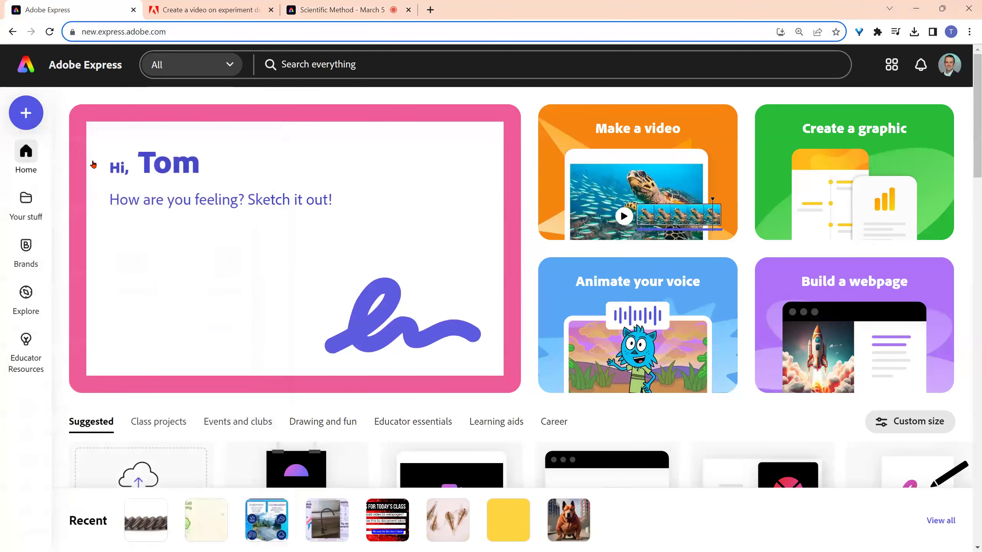
pyautogui.click(34, 113)
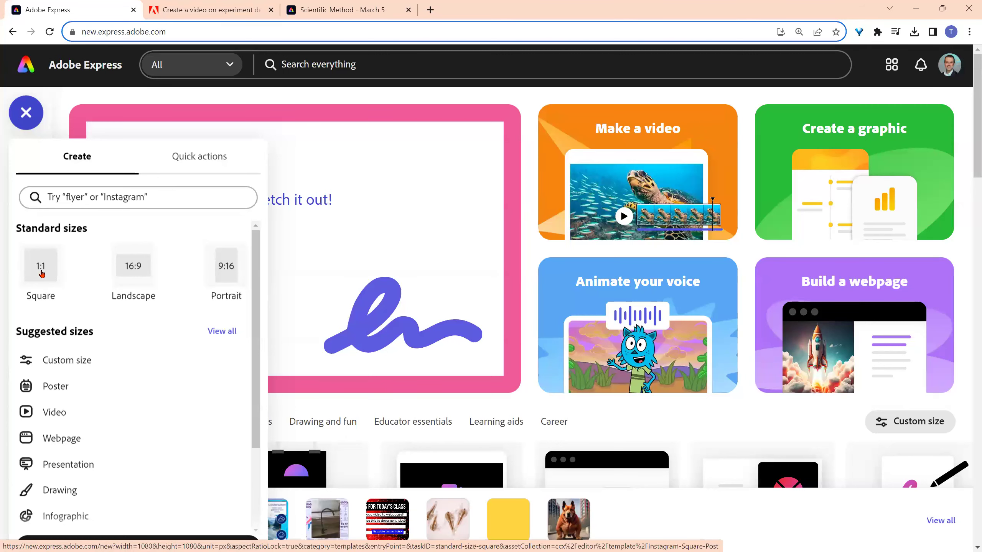
pyautogui.click(32, 264)
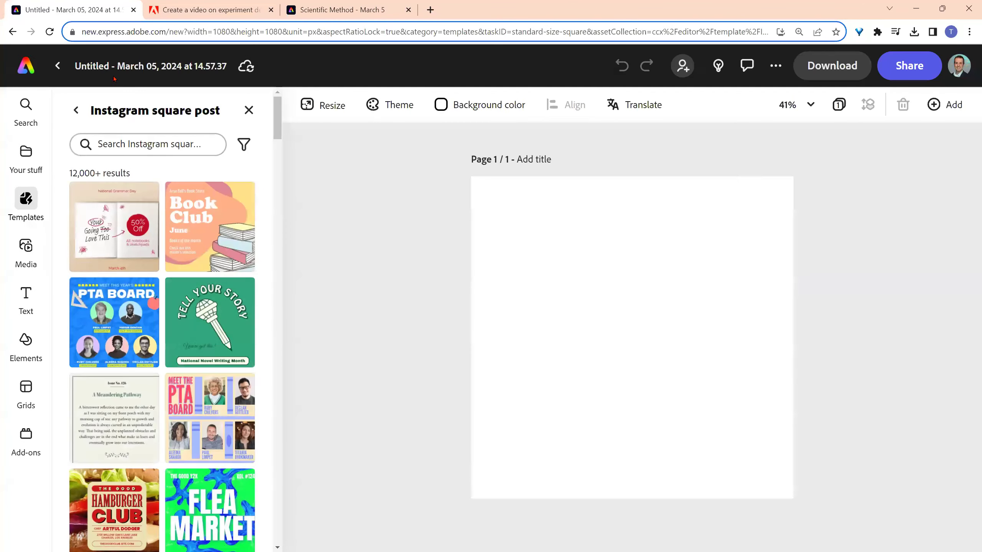
# - Rename the new square project as "Water Cycle March 5"
pyautogui.click(118, 65)
pyautogui.write('Watee')
pyautogui.press('BackSpace')
pyautogui.write('Cycle')
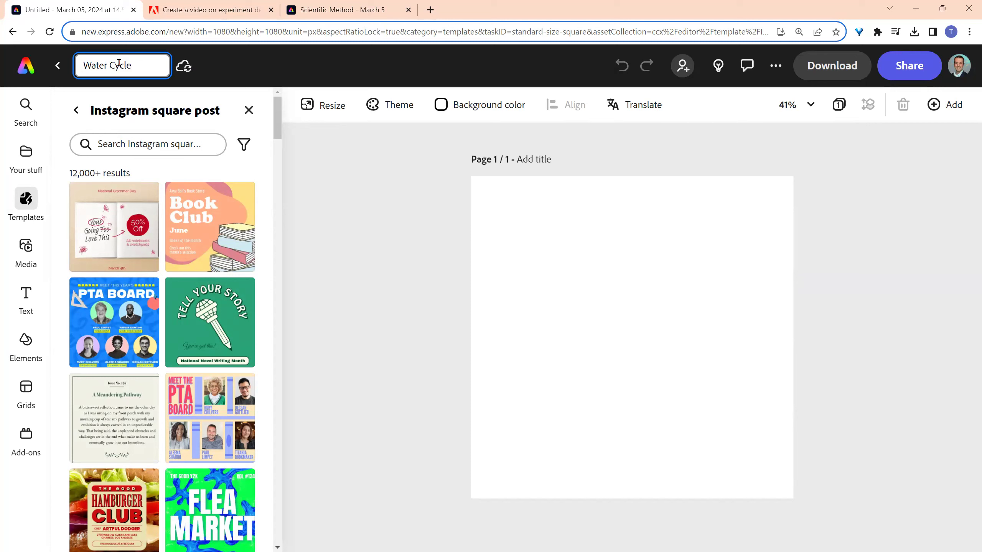
pyautogui.write(' March 5')
pyautogui.press('Escape')
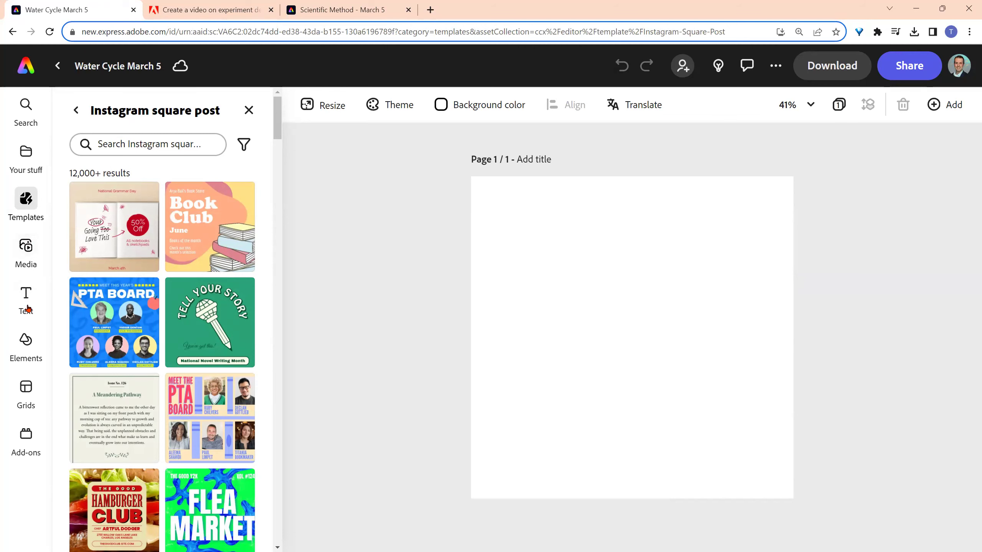
# - Search the stock photos for "mountains and stream"
pyautogui.click(26, 247)
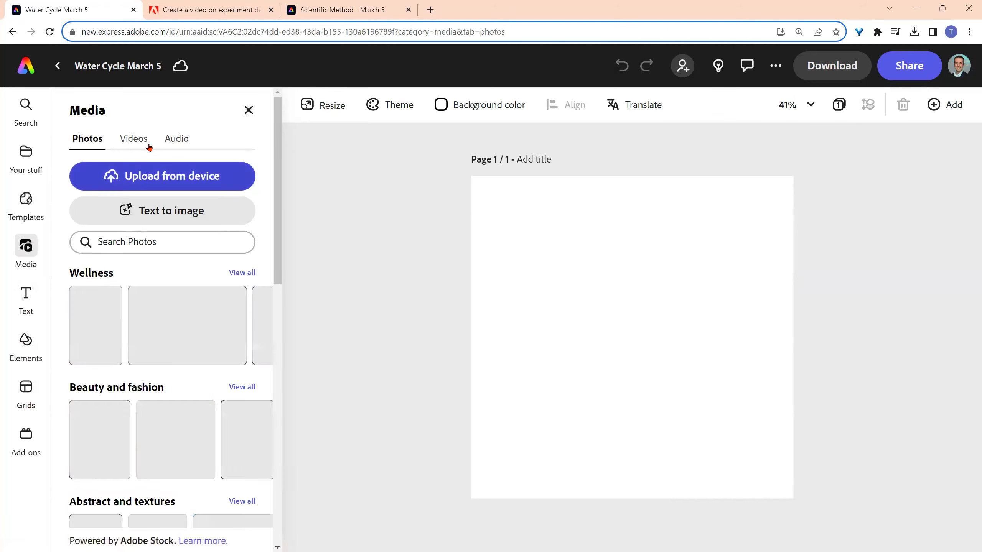
pyautogui.click(158, 242)
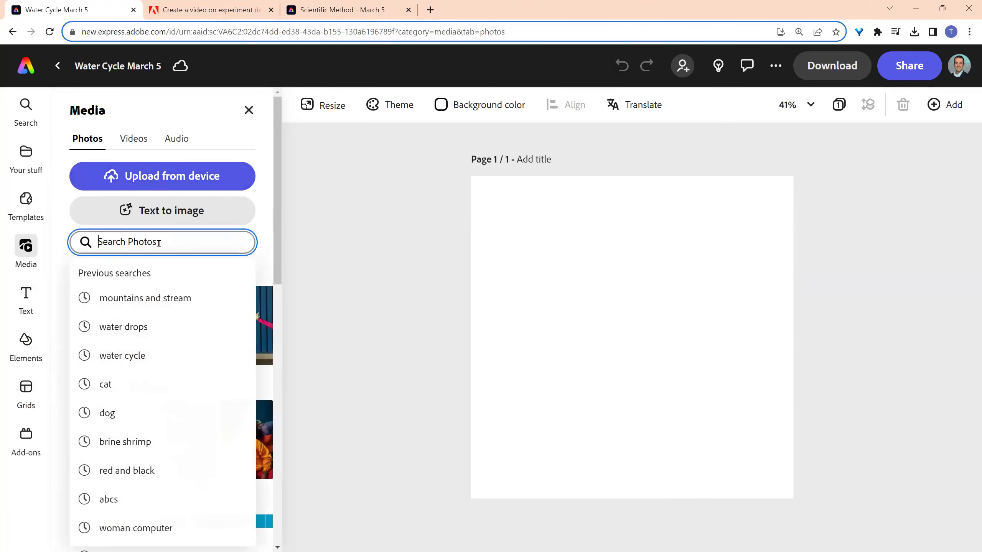
pyautogui.write('s')
pyautogui.press('BackSpace')
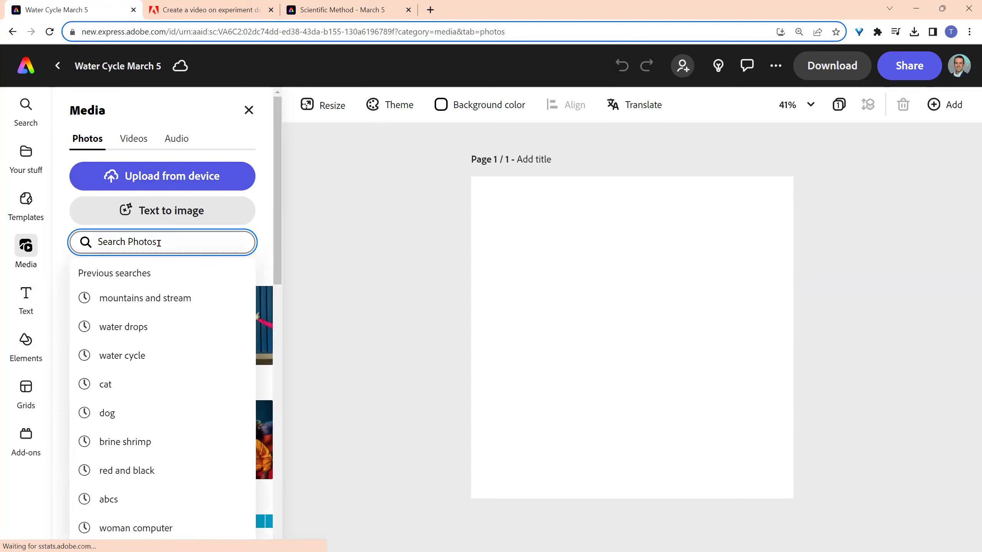
pyautogui.write('mou')
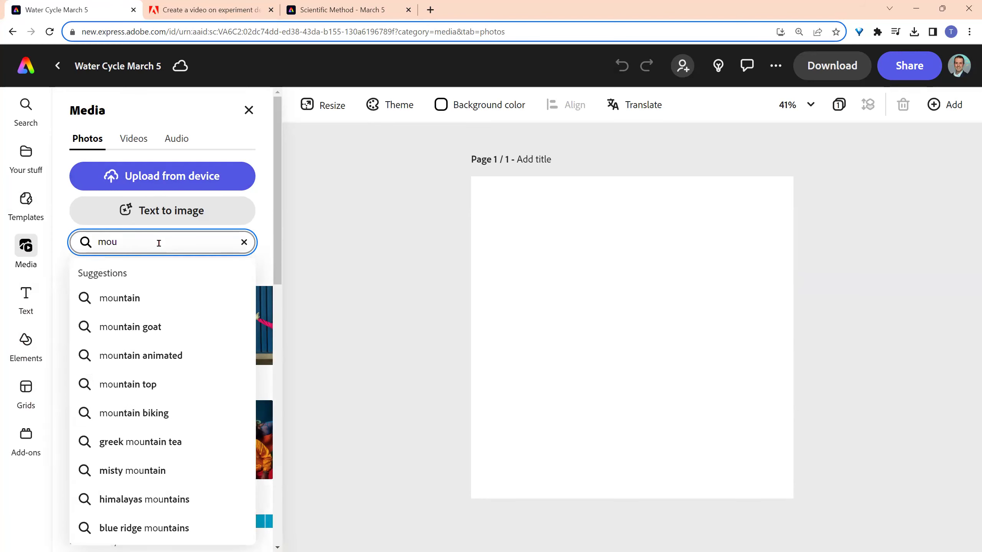
pyautogui.write('ntains')
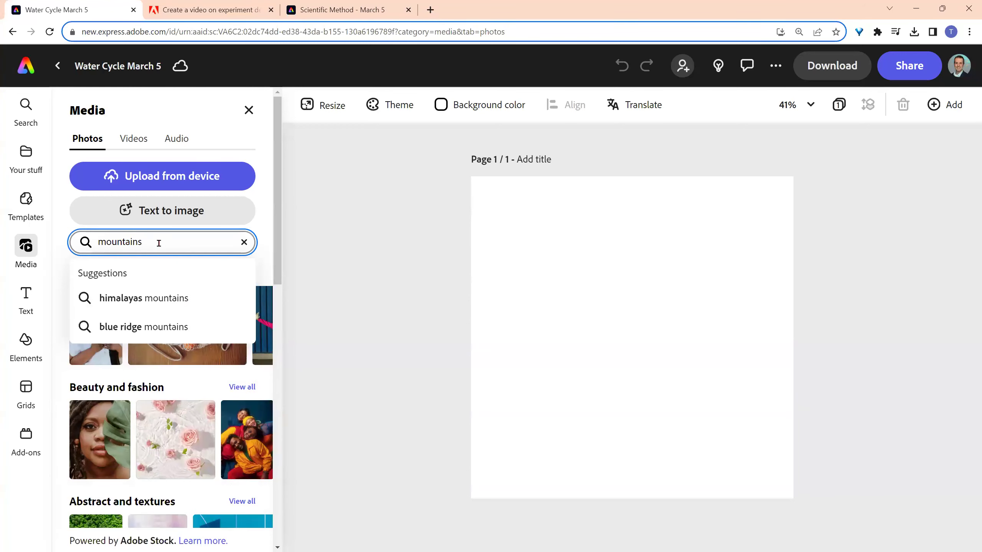
pyautogui.write(' and s')
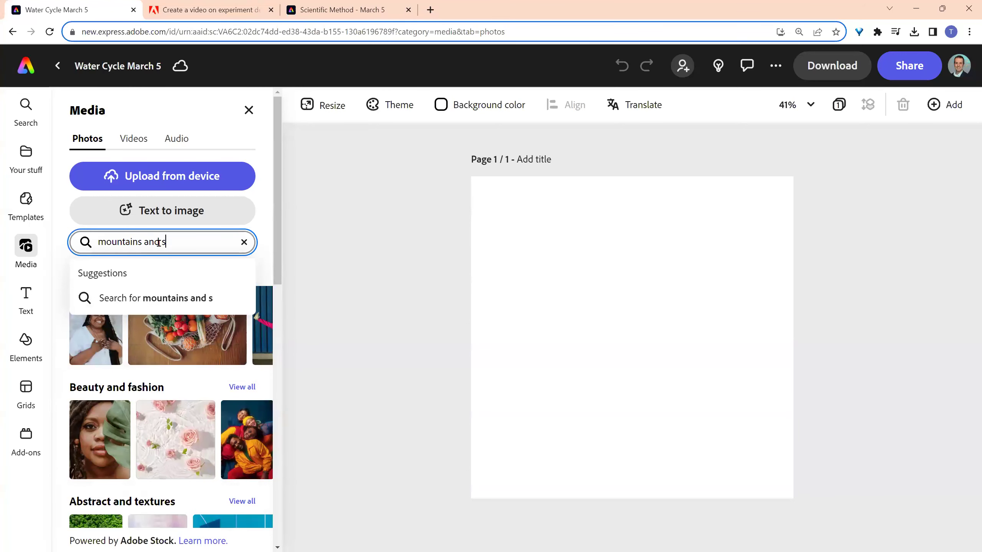
pyautogui.write('tream')
pyautogui.press('Return')
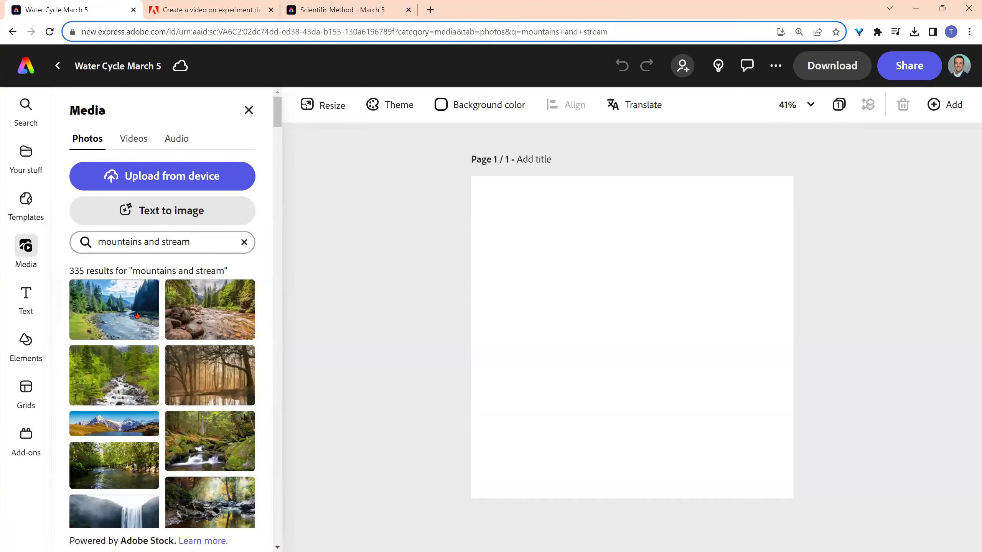
# - Add the photo of a river between evergreen trees and set it as the page background
pyautogui.click(137, 316)
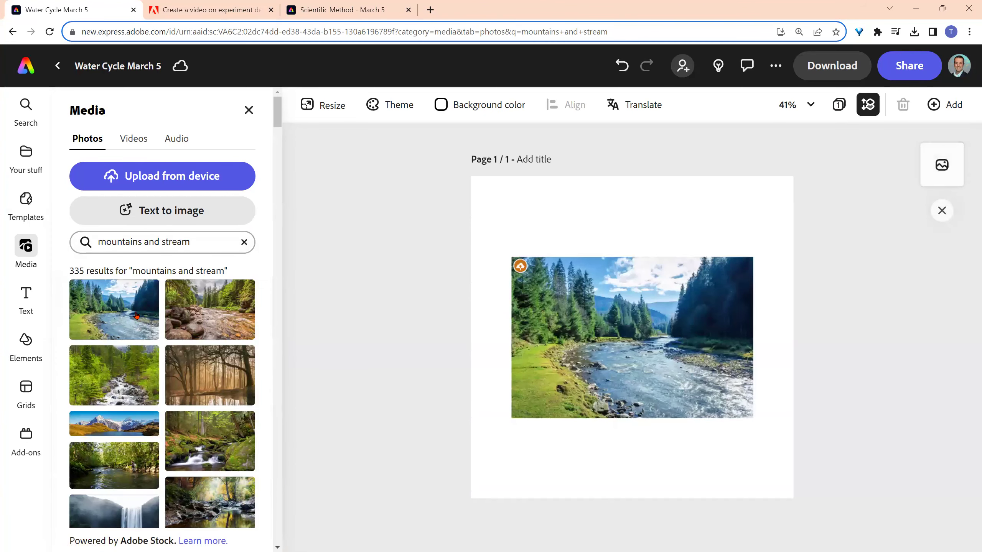
pyautogui.click(671, 331)
pyautogui.scroll(-3, 255, 321)
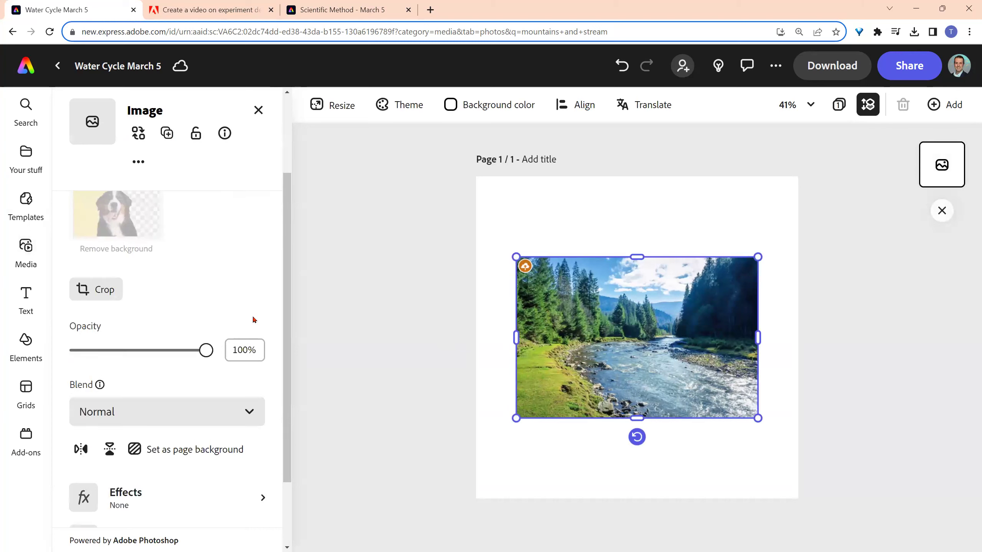
pyautogui.click(207, 450)
pyautogui.click(391, 291)
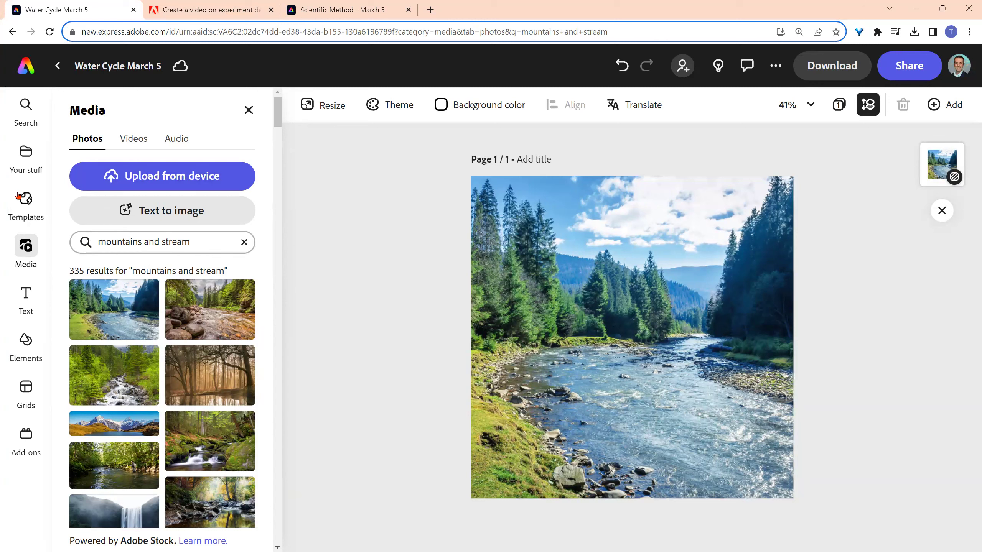
# - Add a new text box to the page over the river photo
pyautogui.click(38, 301)
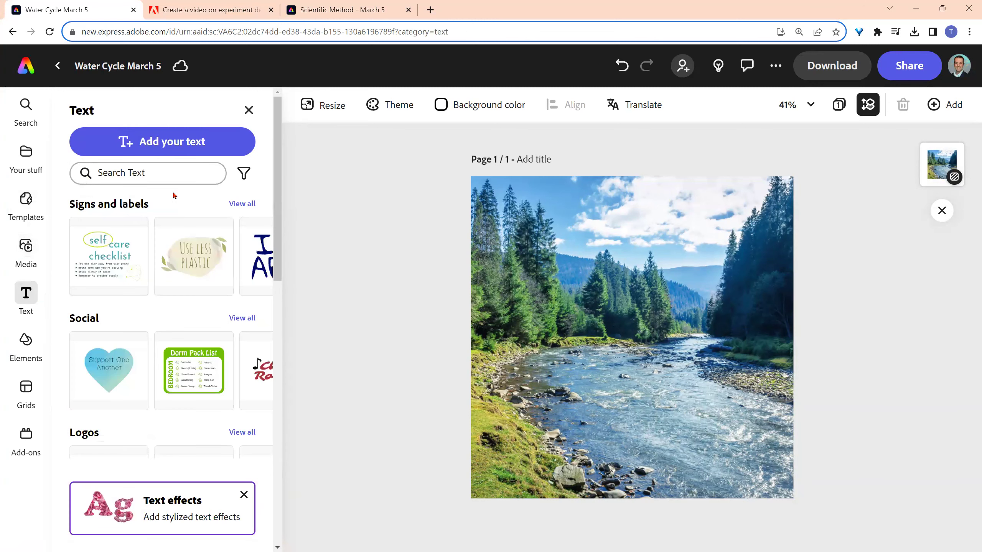
pyautogui.click(158, 142)
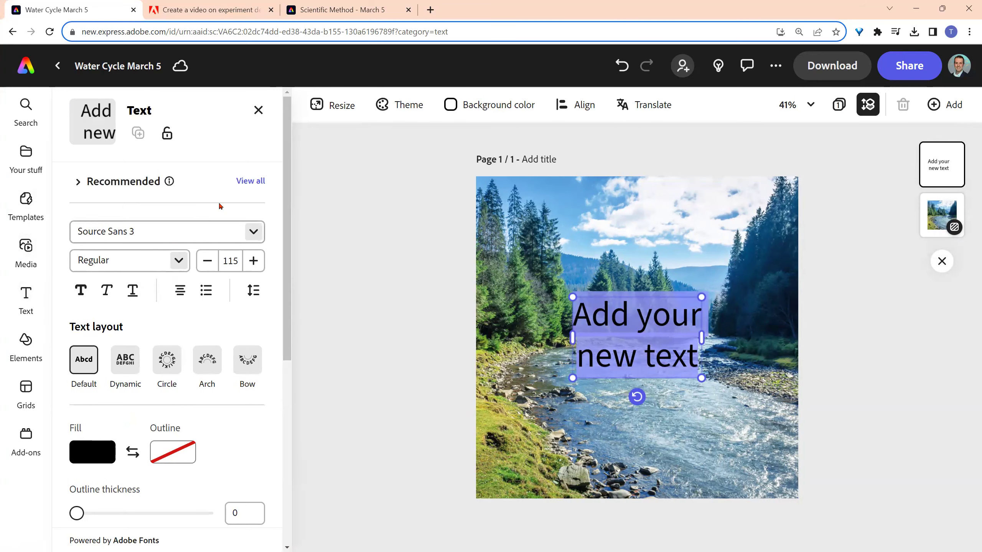
# - Browse the list of available fonts for the new text box from beginning to end
pyautogui.scroll(-1, 197, 219)
pyautogui.click(200, 175)
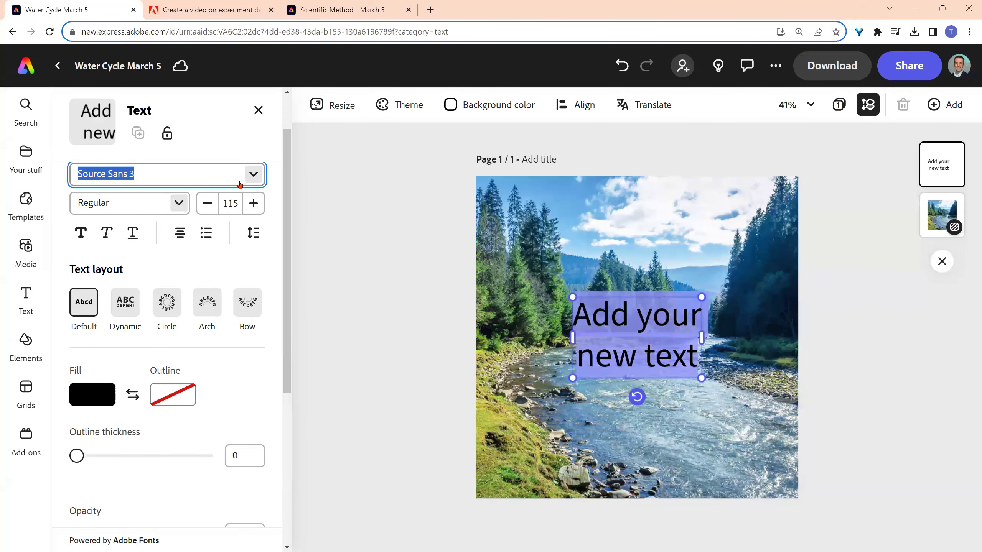
pyautogui.click(252, 174)
pyautogui.scroll(-3, 242, 328)
pyautogui.scroll(-10, 242, 336)
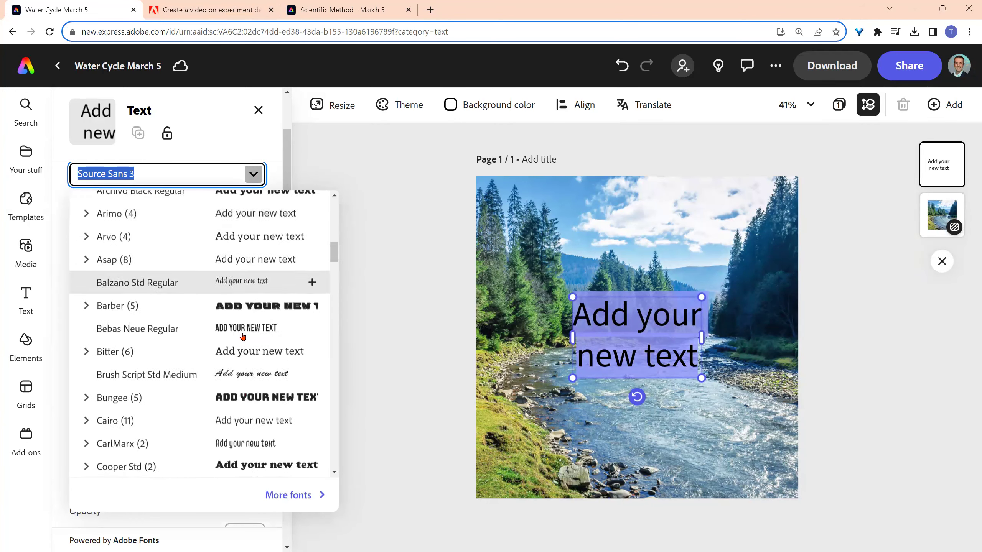
pyautogui.scroll(-5, 242, 337)
pyautogui.scroll(-5, 238, 355)
pyautogui.scroll(5, 238, 356)
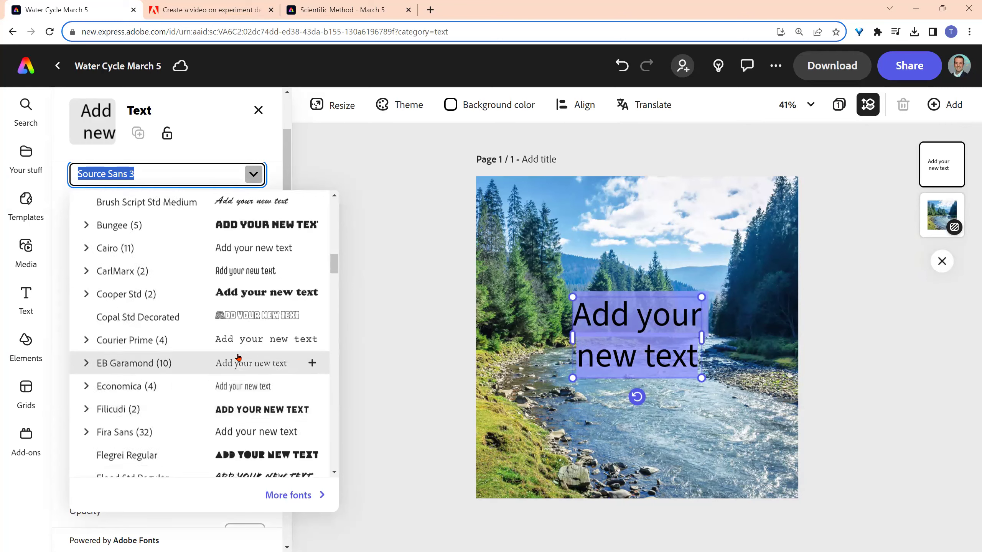
pyautogui.scroll(4, 237, 357)
pyautogui.scroll(-15, 238, 356)
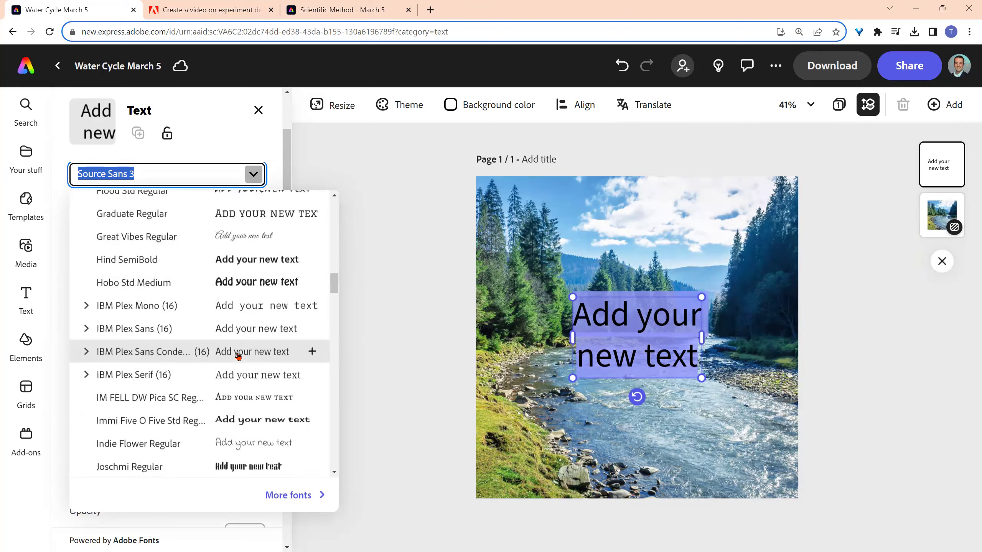
pyautogui.scroll(-15, 238, 357)
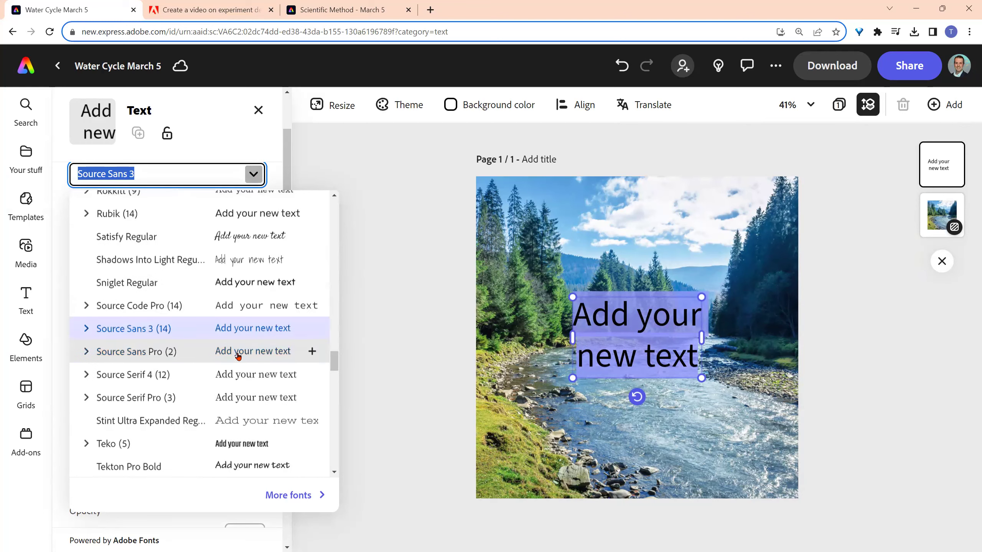
pyautogui.scroll(-15, 238, 356)
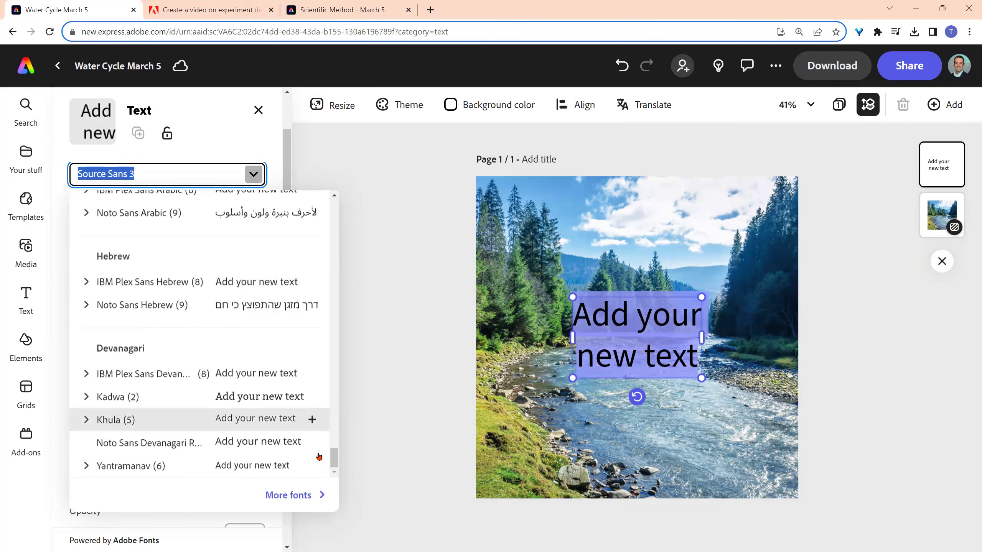
# - Set the new text's font to Bungee Inline from the additional English fonts
pyautogui.click(315, 496)
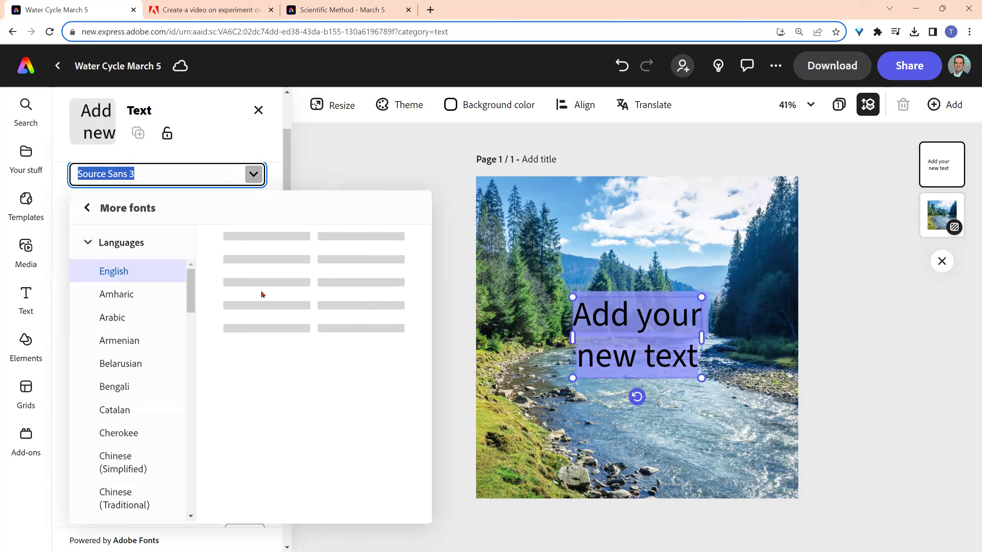
pyautogui.scroll(-2, 352, 324)
pyautogui.scroll(-15, 352, 324)
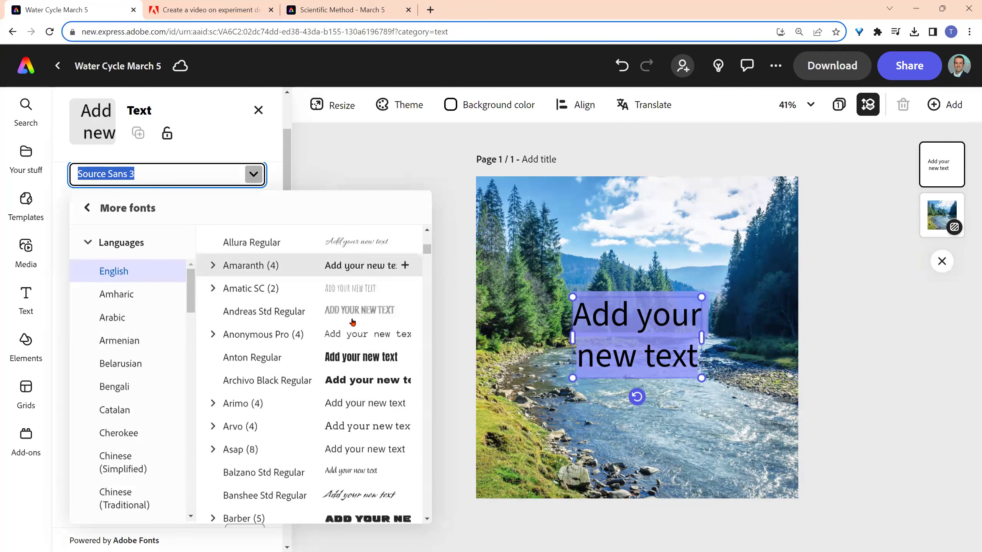
pyautogui.click(212, 449)
pyautogui.scroll(-3, 325, 287)
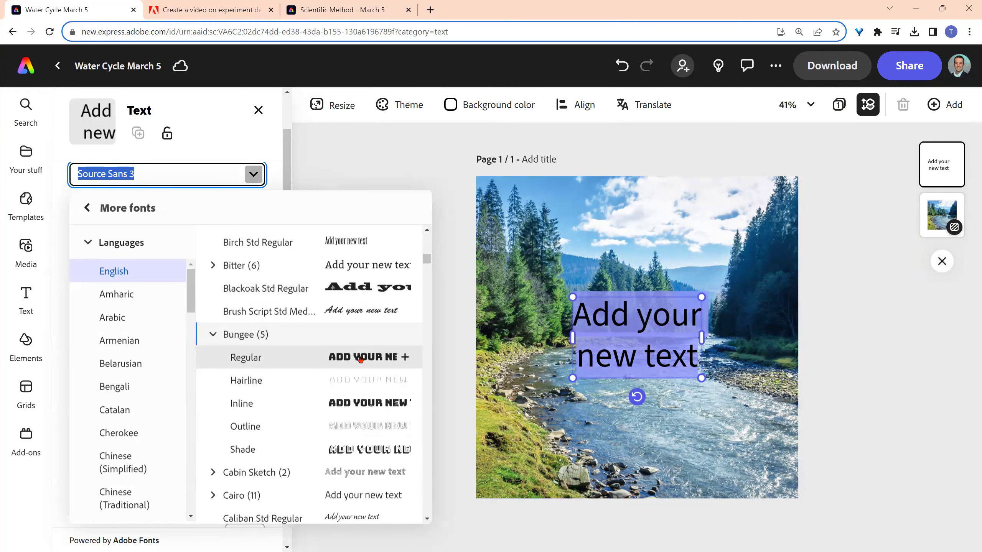
pyautogui.click(349, 405)
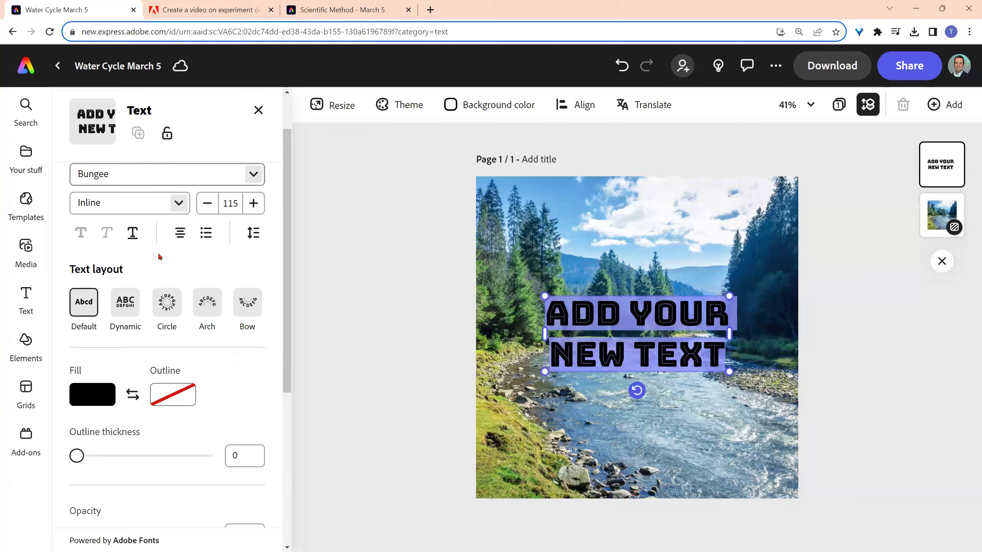
# - Replace the placeholder text with "WATER CYCLE"
pyautogui.tripleClick(618, 309)
pyautogui.click(681, 338)
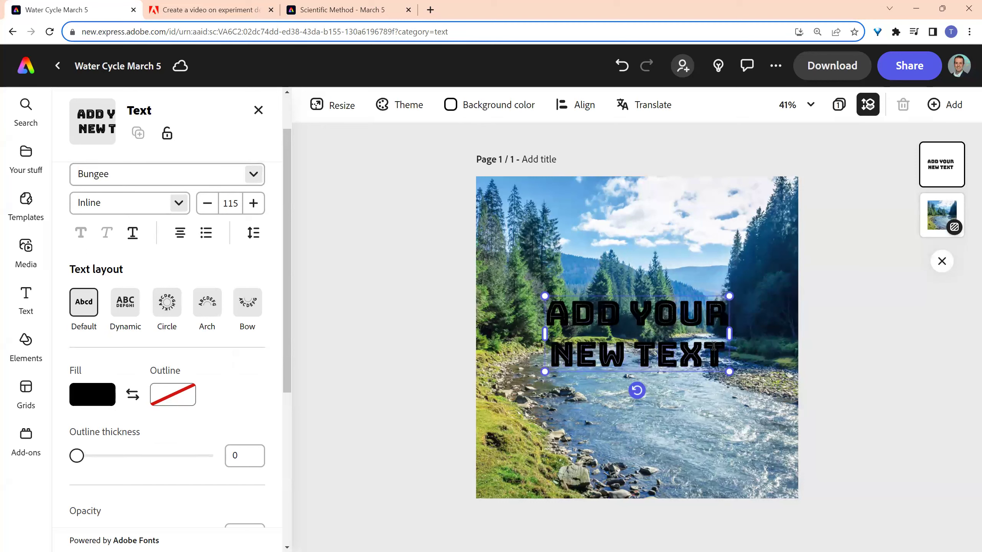
pyautogui.moveTo(713, 347); pyautogui.dragTo(553, 313)
pyautogui.write('WATER CYC')
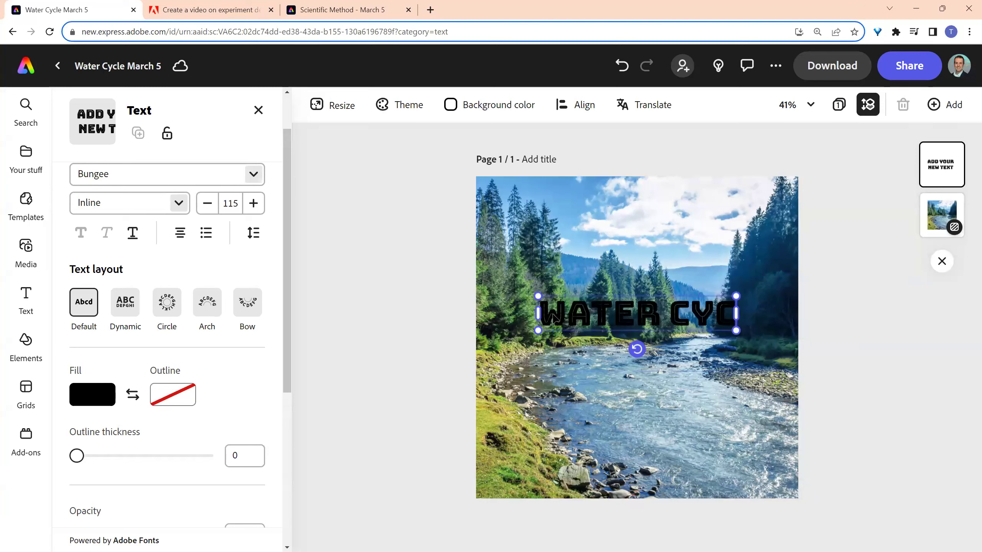
pyautogui.write('LE')
pyautogui.press('Escape')
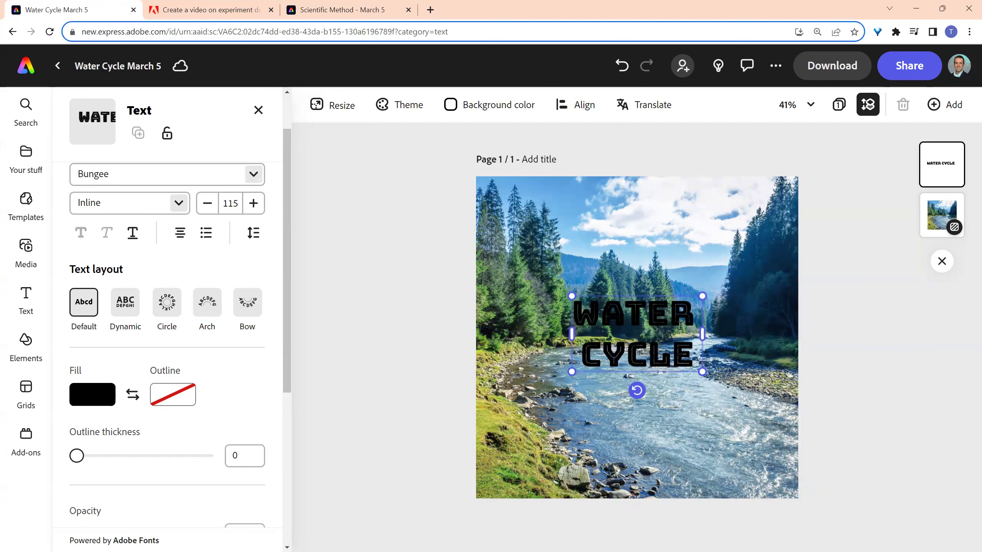
# - Make the fill of the WATER CYCLE text fully transparent by setting its fill opacity to 0%
pyautogui.moveTo(692, 355); pyautogui.dragTo(560, 318)
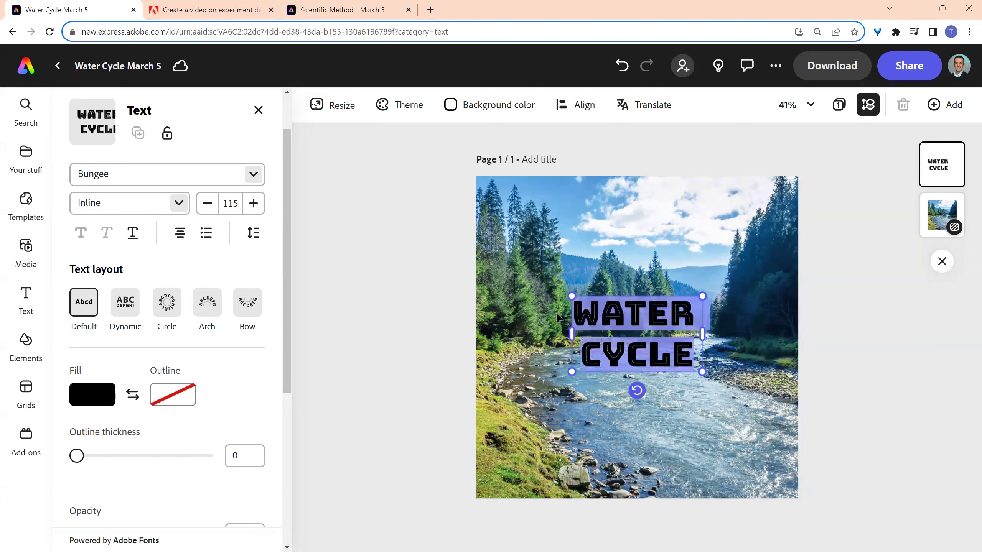
pyautogui.click(82, 402)
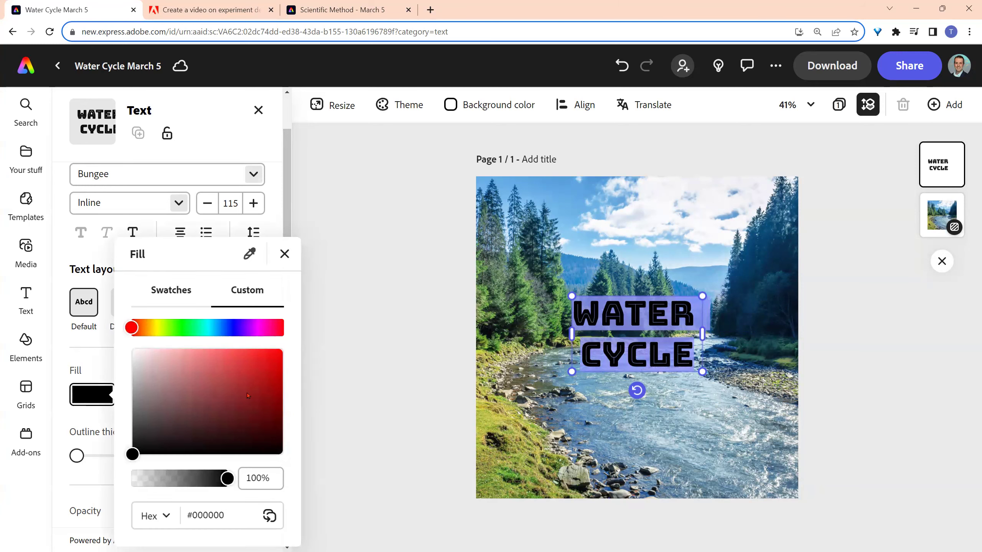
pyautogui.moveTo(228, 478); pyautogui.dragTo(124, 481)
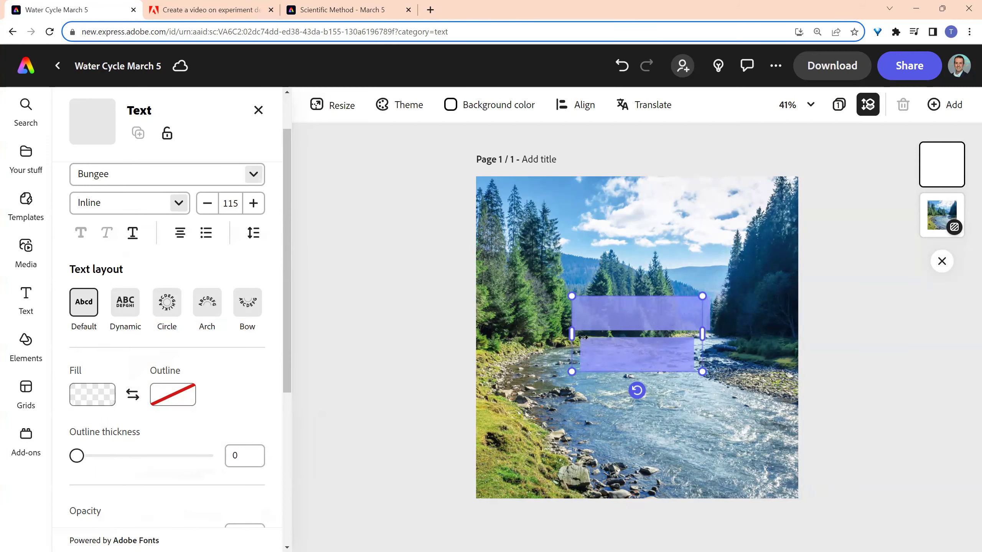
# - Reselect both lines of the invisible title text and restore its fill opacity to 100%
pyautogui.doubleClick(615, 319)
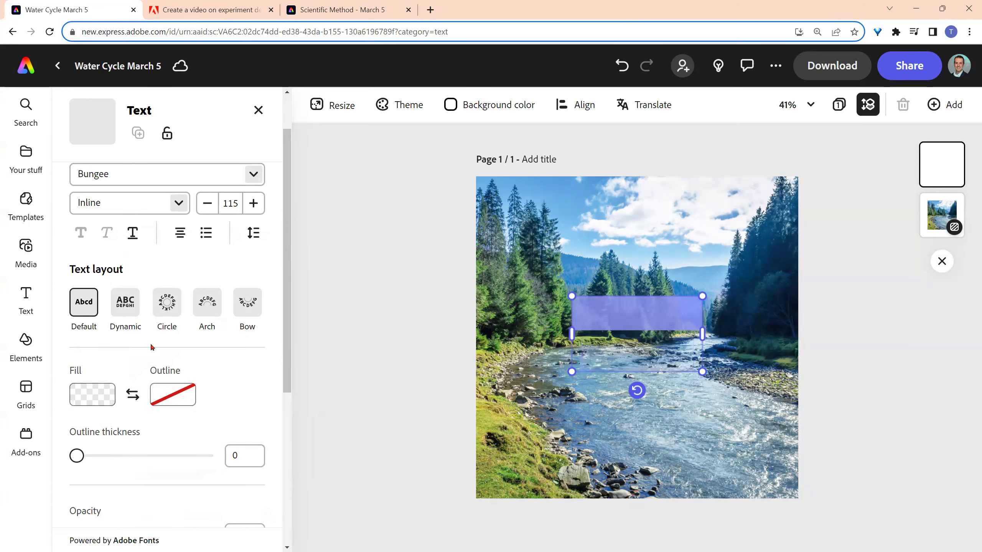
pyautogui.click(597, 331)
pyautogui.doubleClick(575, 315)
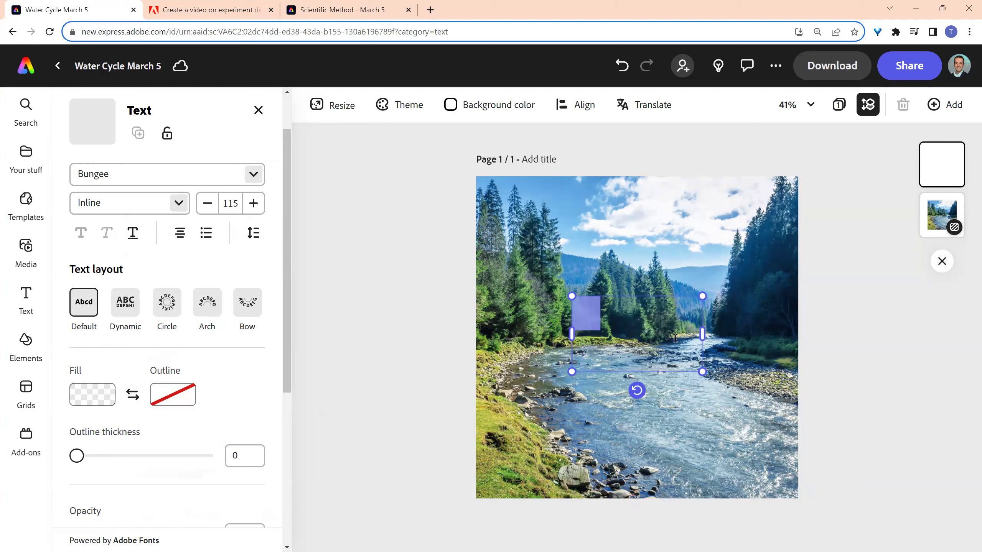
pyautogui.moveTo(675, 338); pyautogui.dragTo(707, 384)
pyautogui.click(82, 398)
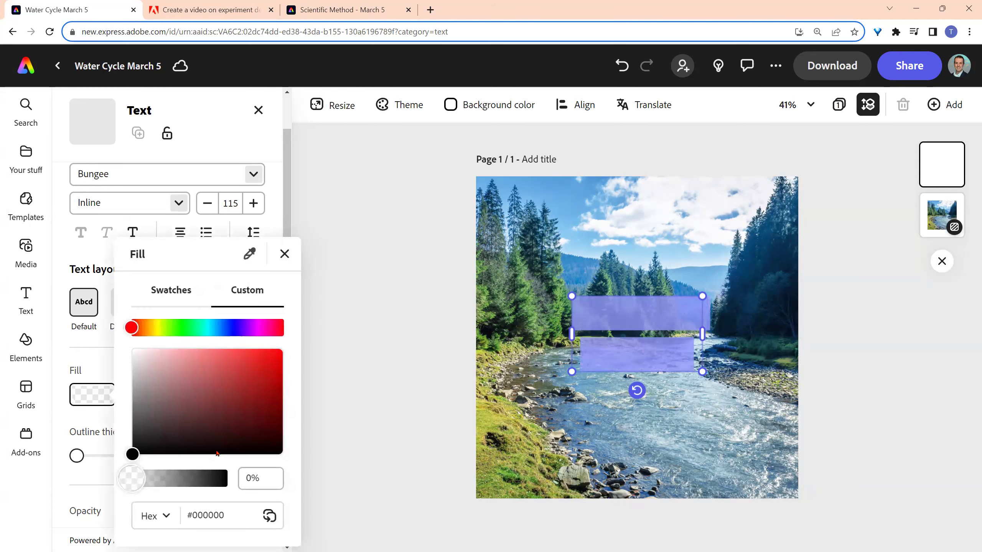
pyautogui.moveTo(142, 487); pyautogui.dragTo(249, 489)
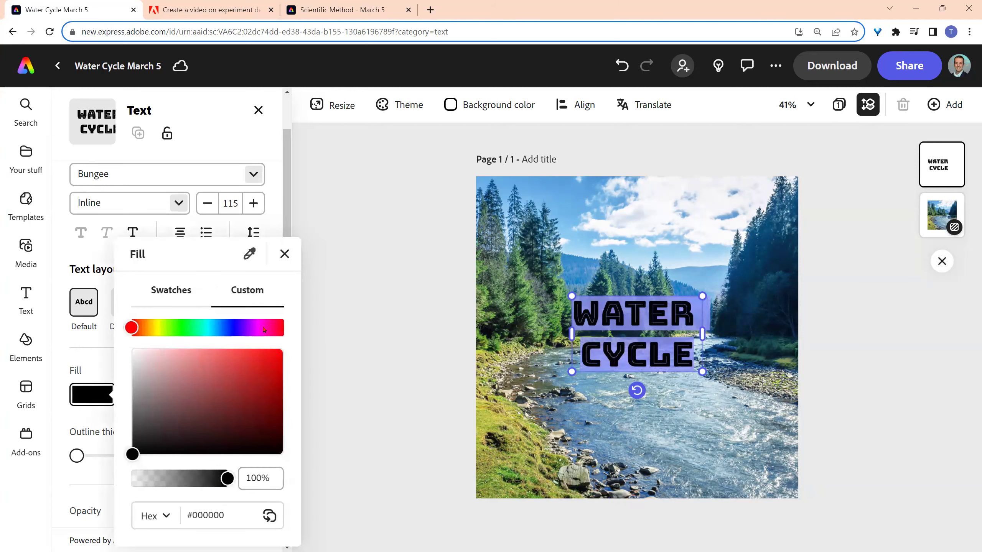
# - Set the fill color of the WATER CYCLE text to white (#FFFFFF)
pyautogui.click(135, 352)
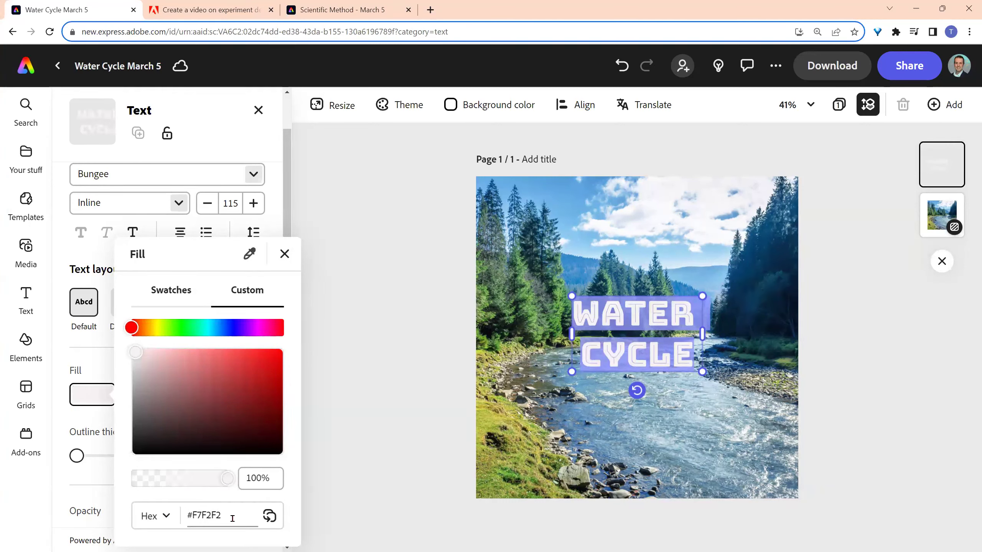
pyautogui.moveTo(222, 515); pyautogui.dragTo(193, 518)
pyautogui.write('FFFFFF')
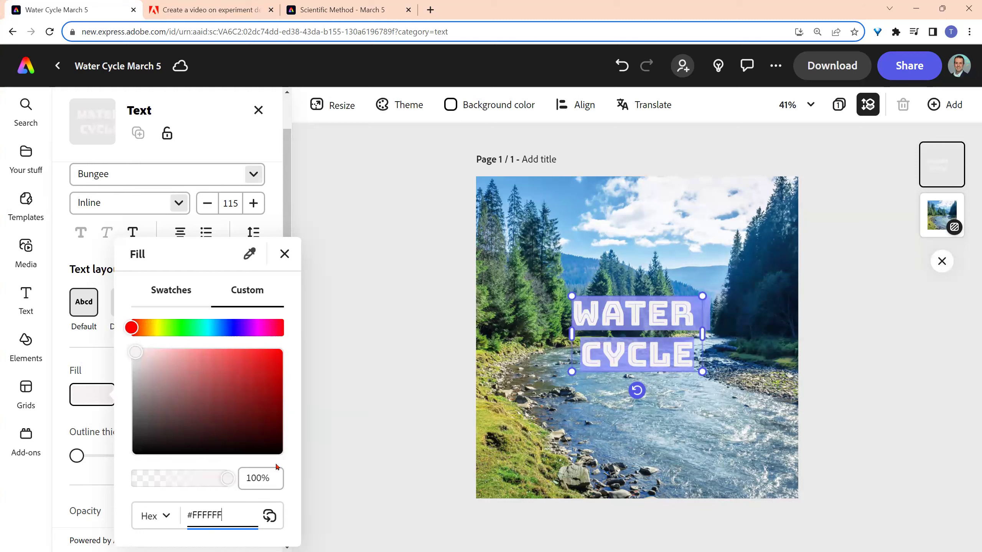
pyautogui.click(179, 304)
pyautogui.click(168, 329)
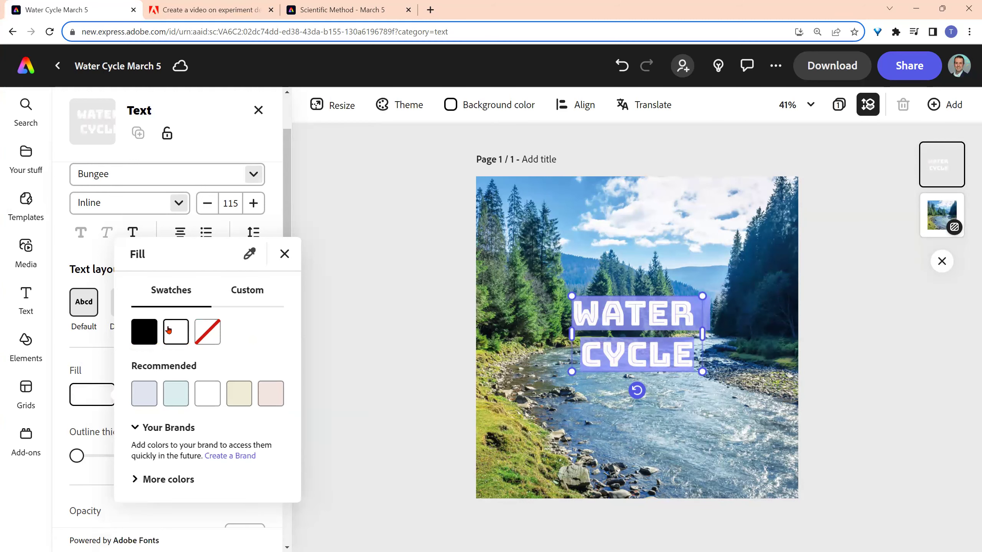
pyautogui.click(288, 250)
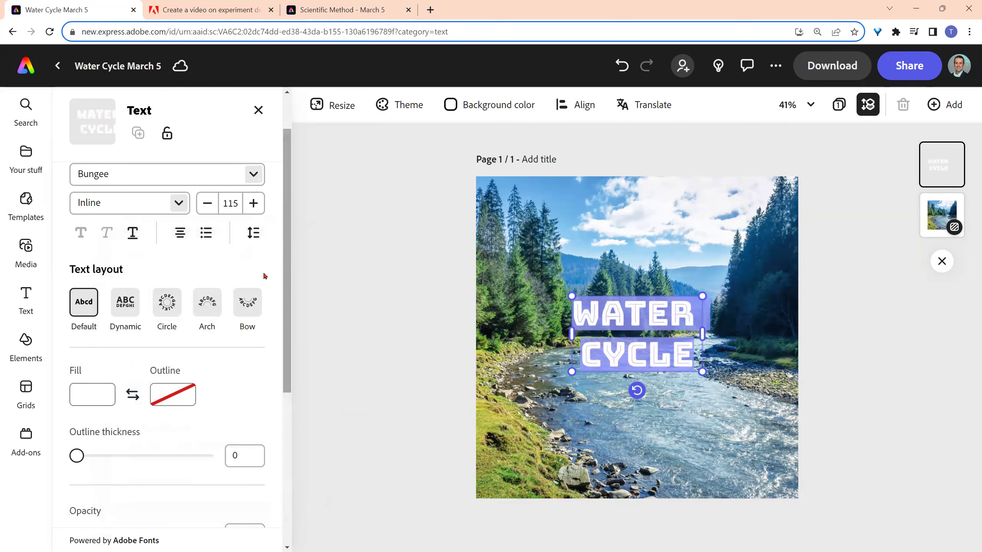
# - Try the rough-edged rectangle as a background shape behind the WATER CYCLE text and remove it again
pyautogui.scroll(-6, 210, 359)
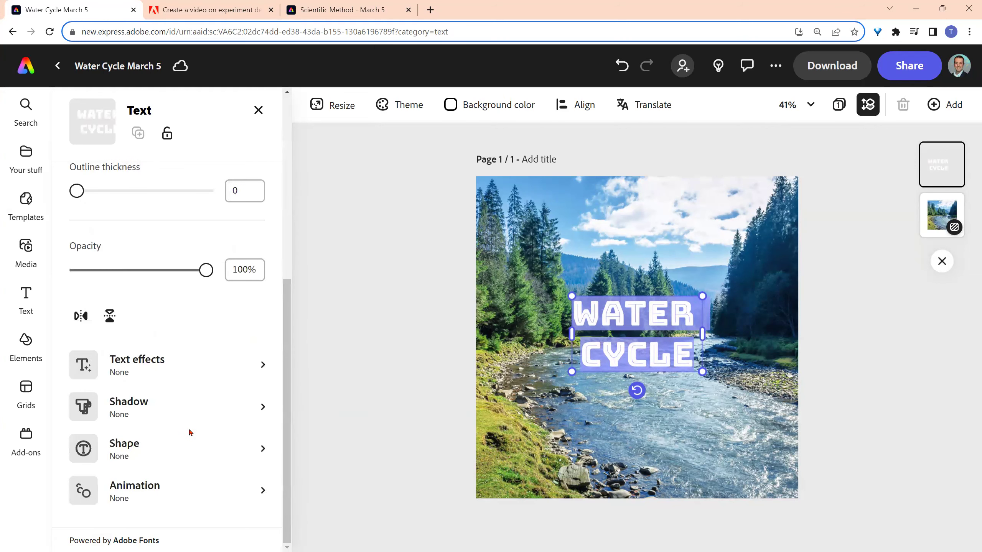
pyautogui.click(174, 455)
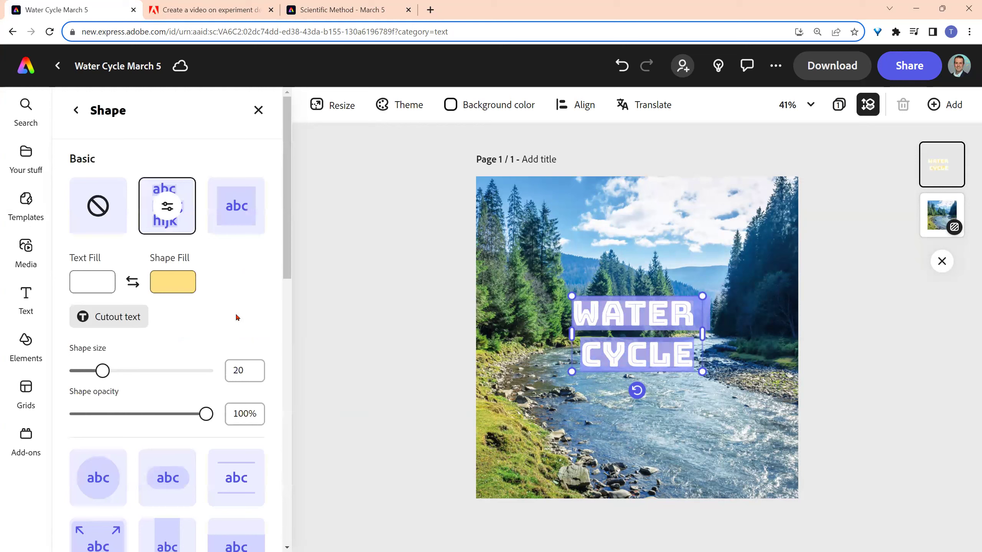
pyautogui.scroll(-2, 237, 318)
pyautogui.scroll(2, 211, 294)
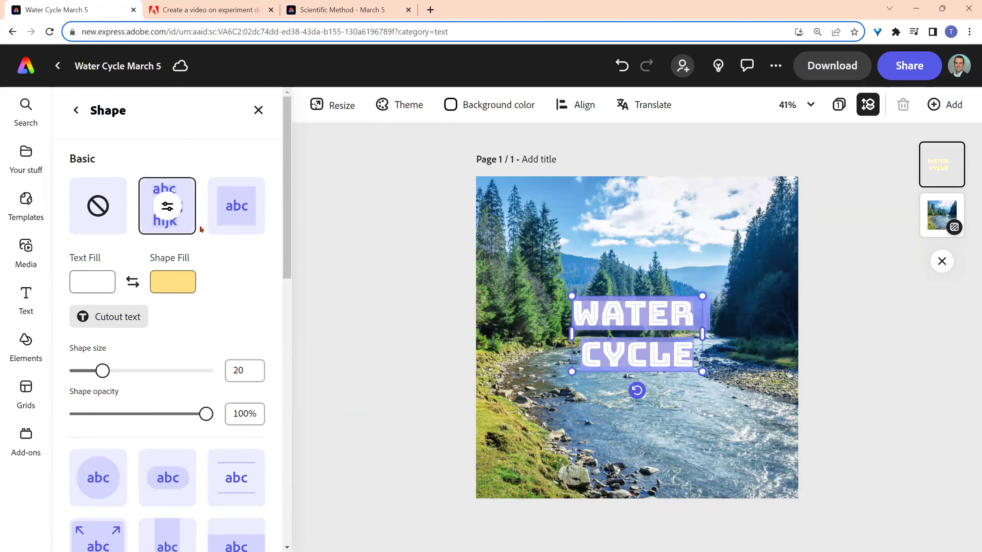
pyautogui.click(167, 206)
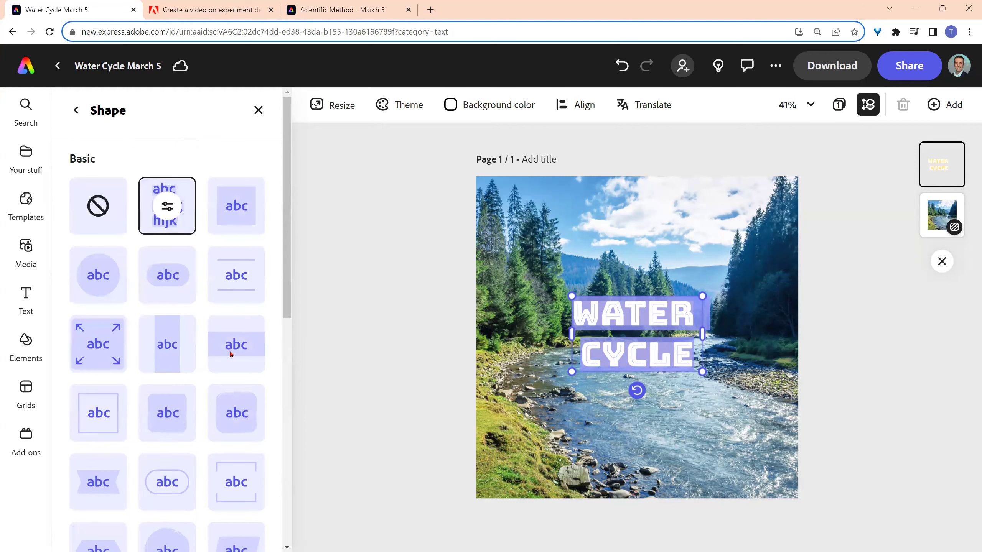
pyautogui.click(240, 415)
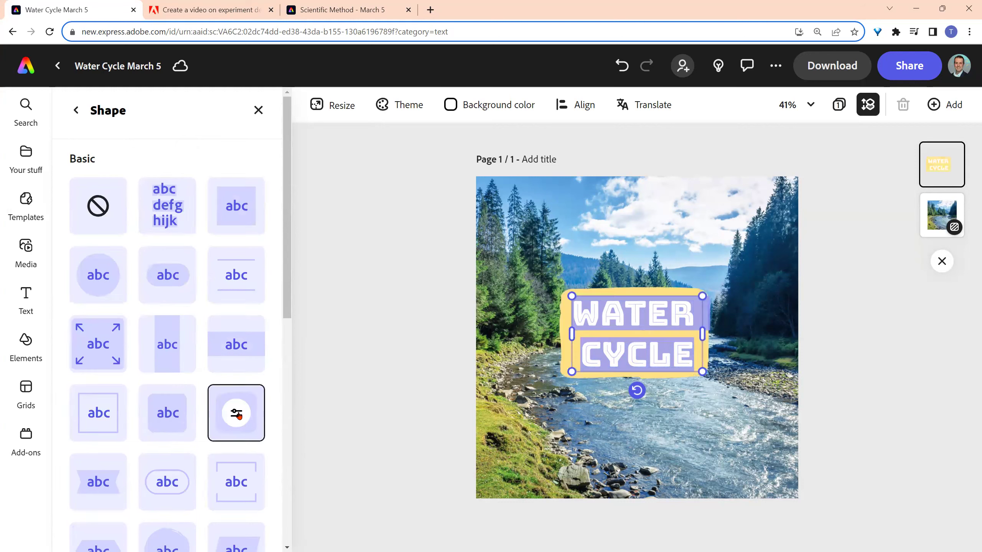
pyautogui.click(111, 225)
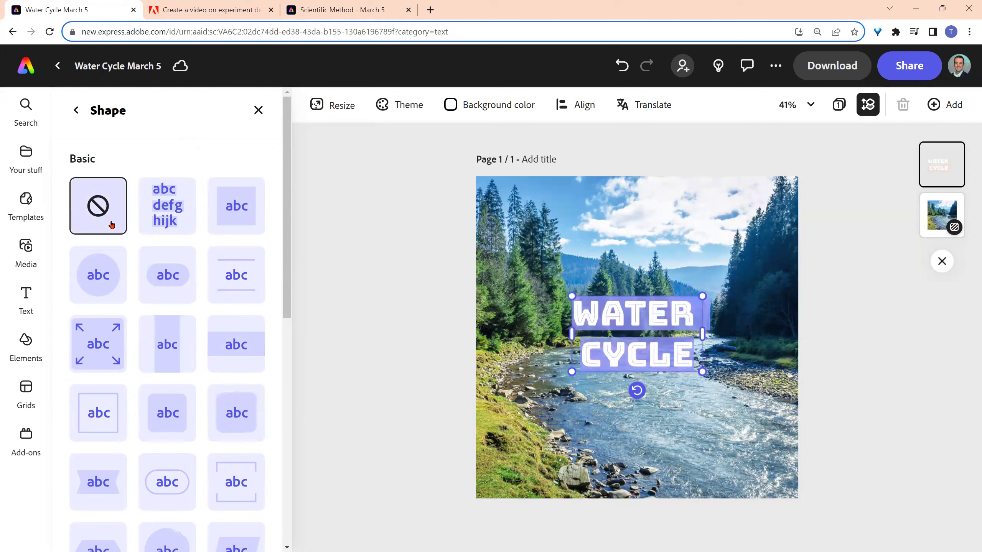
# - Place the plain rounded rectangle shape behind the WATER CYCLE text and open its shape settings
pyautogui.click(175, 421)
pyautogui.click(76, 110)
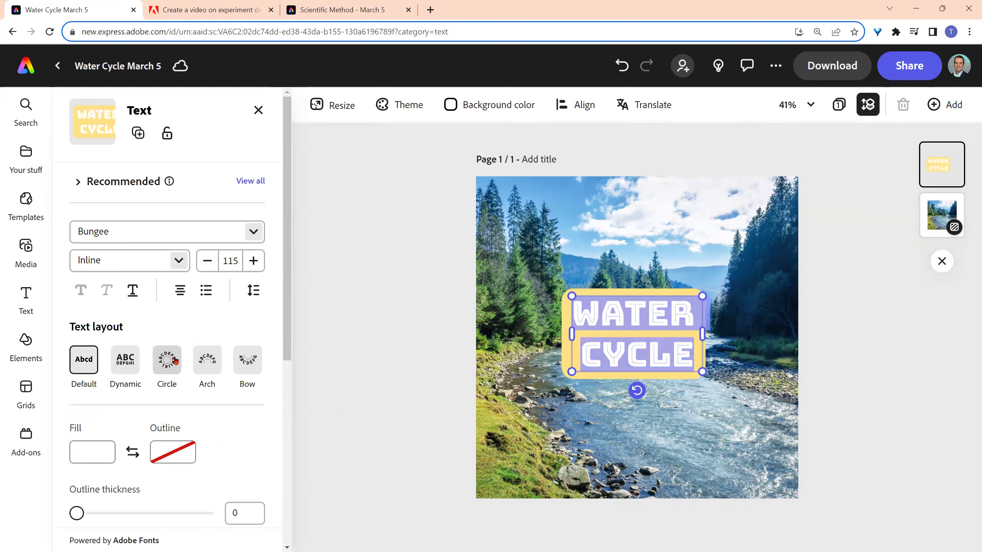
pyautogui.scroll(-10, 174, 367)
pyautogui.click(184, 454)
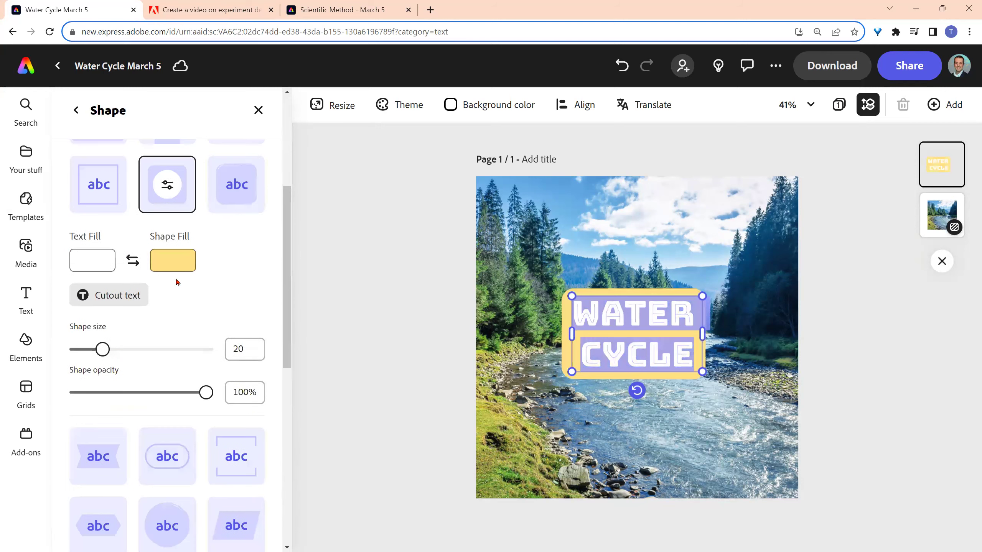
# - Set the title's background shape to a custom dark blue fill (#000970) with 80% fill opacity
pyautogui.click(176, 266)
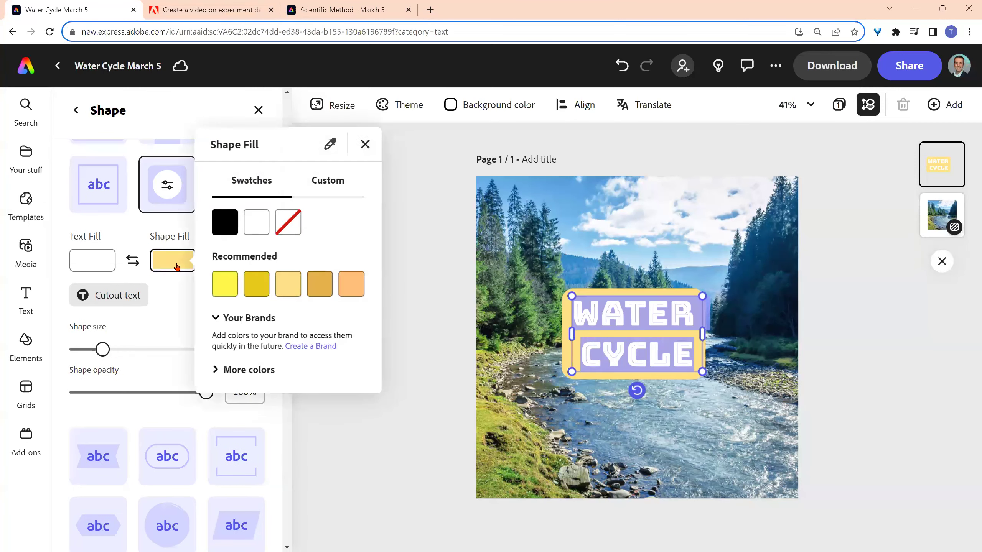
pyautogui.click(318, 182)
pyautogui.click(311, 218)
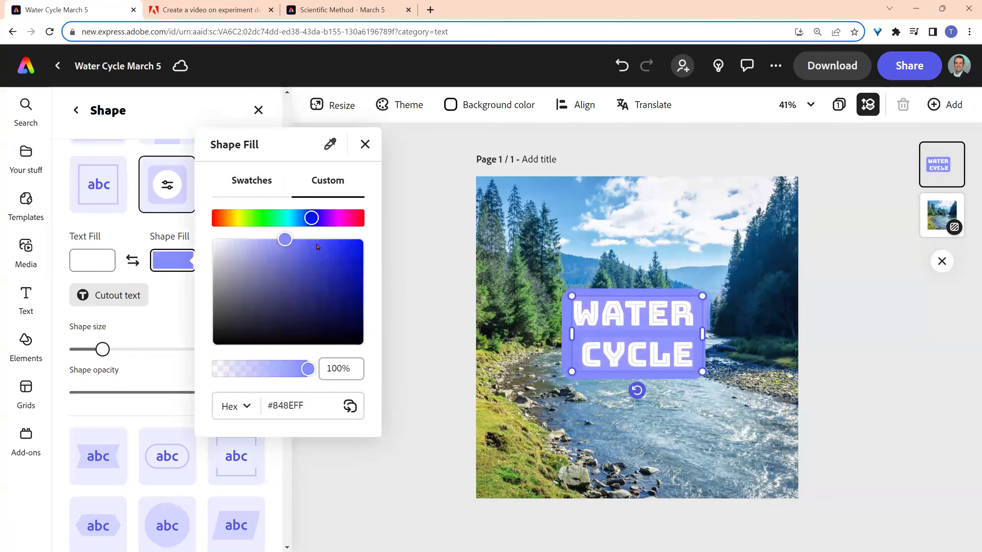
pyautogui.moveTo(290, 244); pyautogui.dragTo(364, 302)
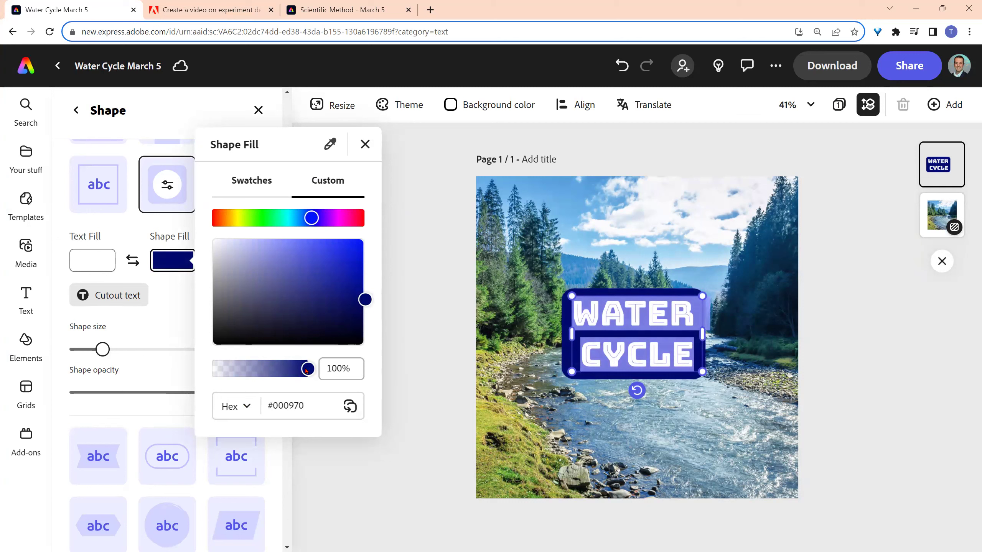
pyautogui.moveTo(307, 369); pyautogui.dragTo(290, 370)
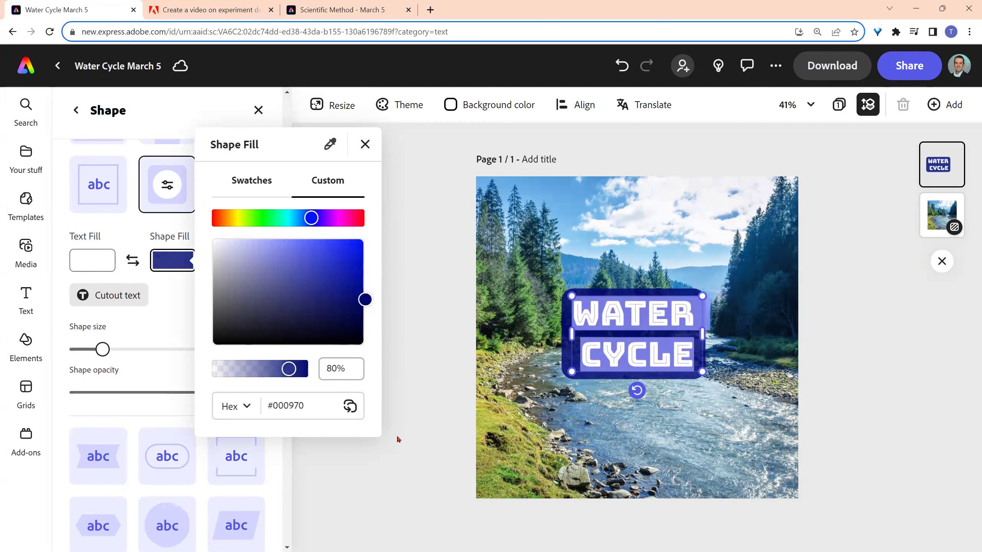
pyautogui.click(418, 430)
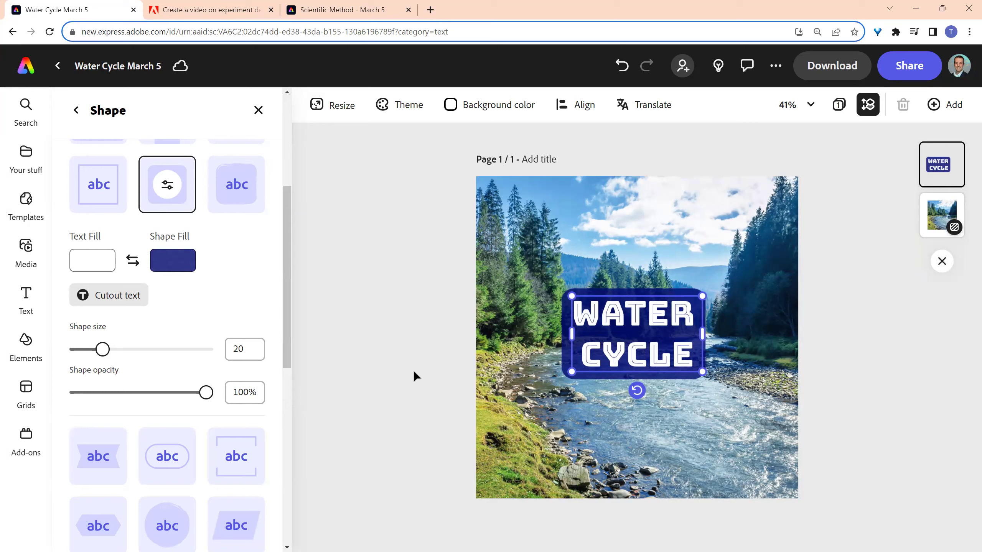
# - Duplicate the WATER CYCLE title and replace the copy's text with EVAPORATION
pyautogui.rightClick(655, 343)
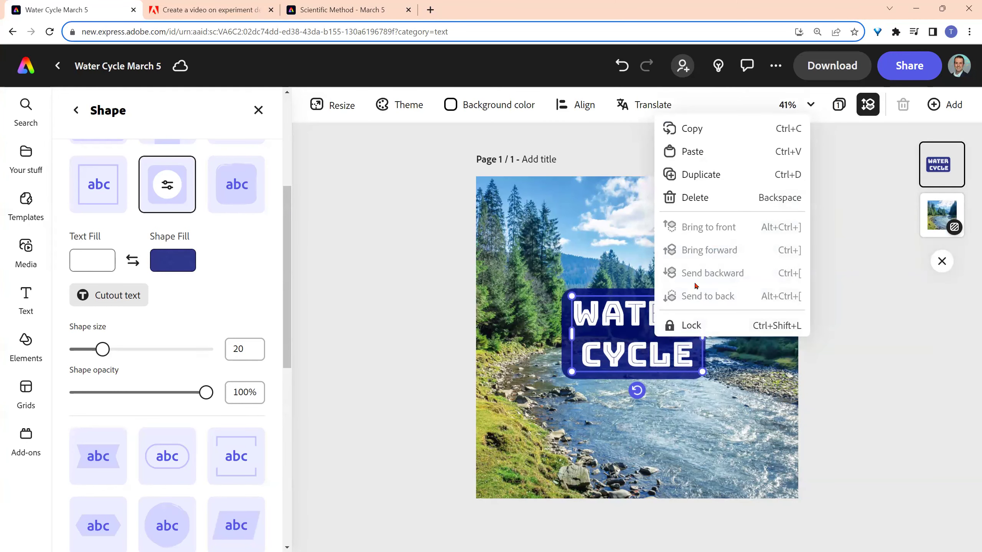
pyautogui.click(693, 175)
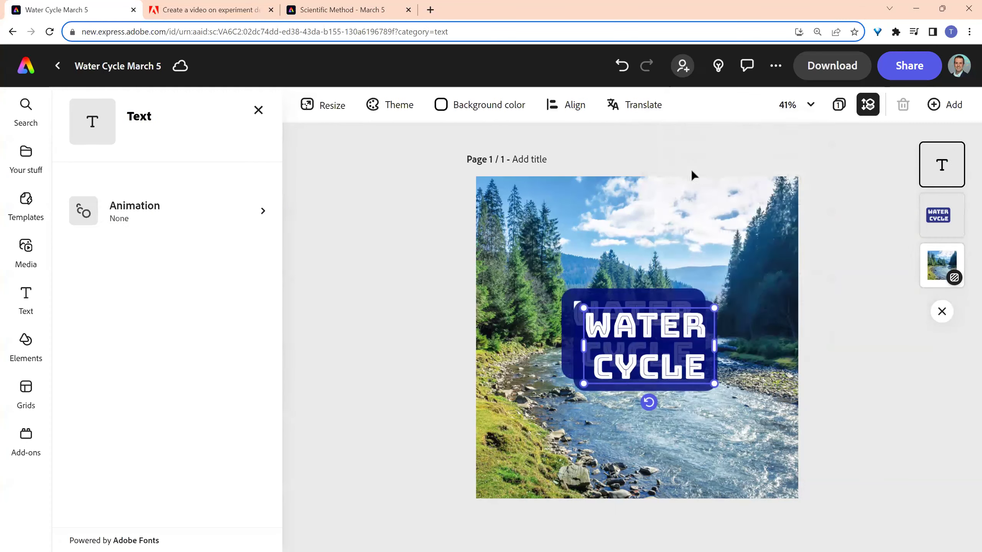
pyautogui.moveTo(706, 370); pyautogui.dragTo(574, 335)
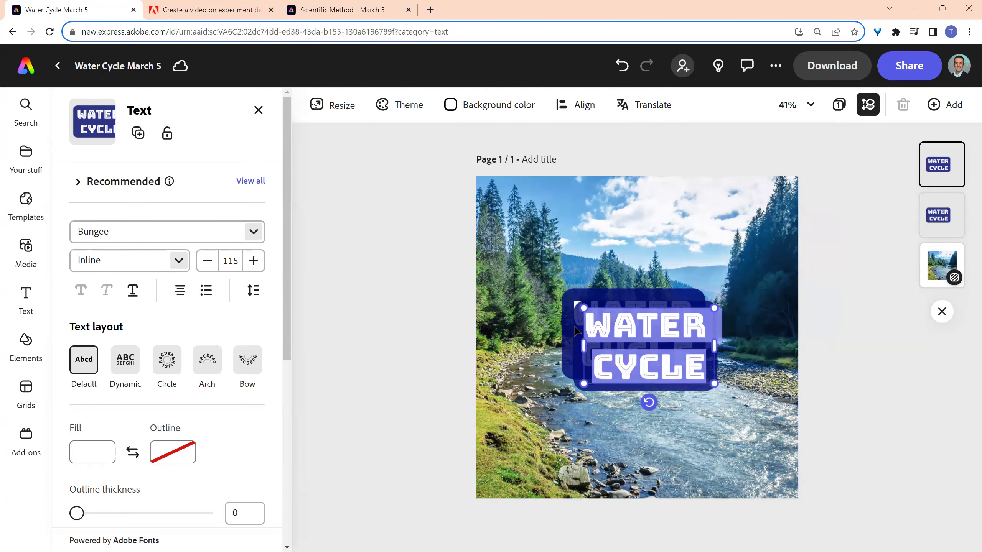
pyautogui.write('EVAPORAT')
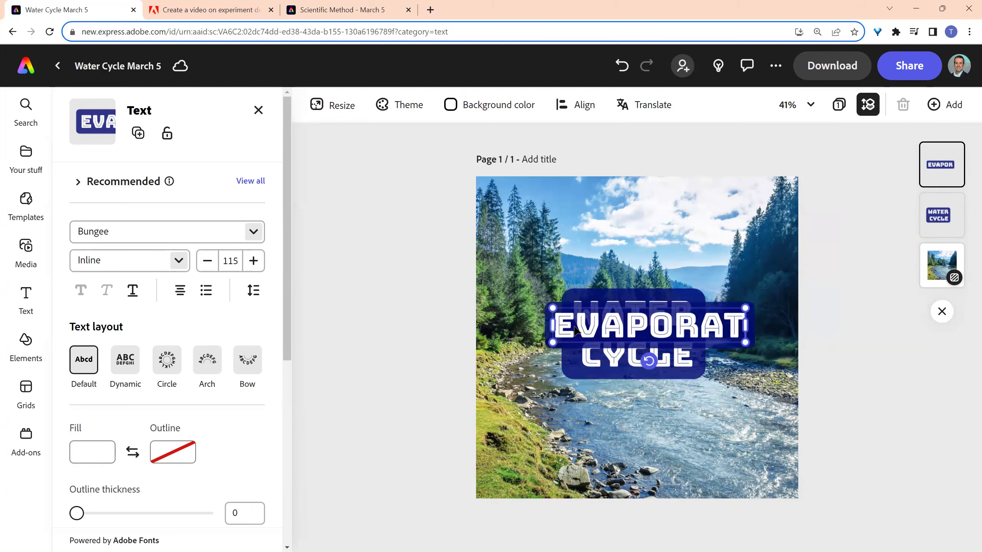
pyautogui.write('ION')
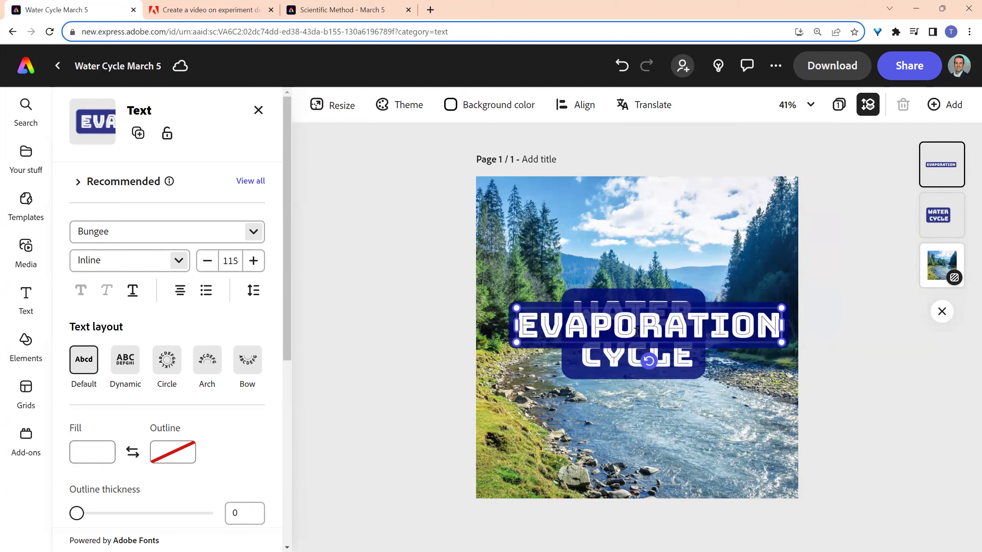
# - Set the EVAPORATION text to size 48 and move the label over the river in the image's lower right
pyautogui.hotkey('ctrl', 'a')
pyautogui.click(230, 261)
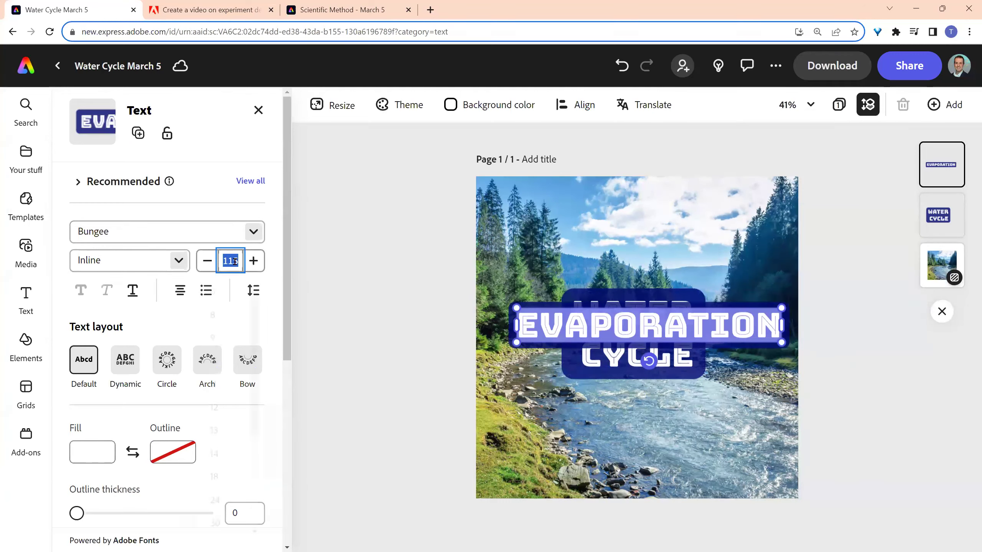
pyautogui.scroll(-3, 219, 477)
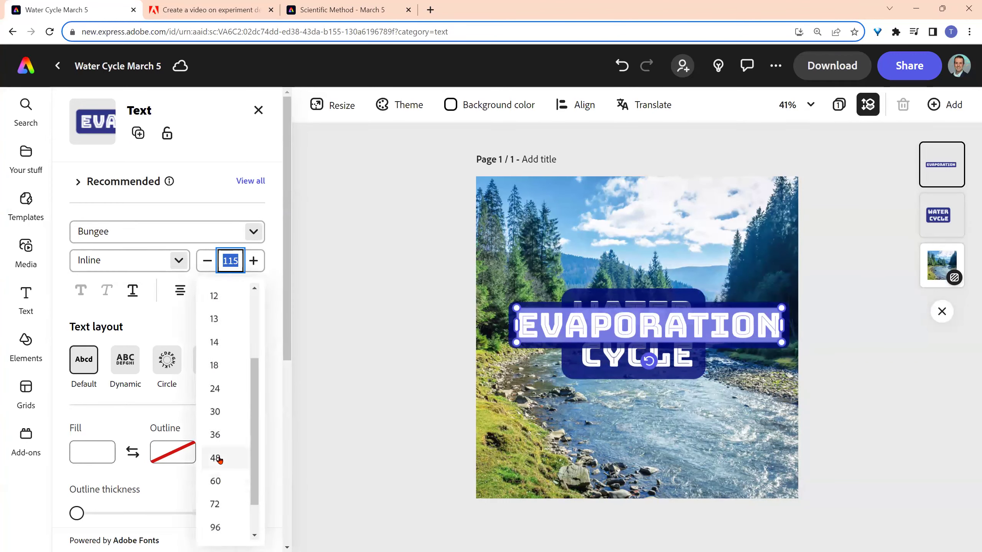
pyautogui.click(219, 456)
pyautogui.moveTo(649, 338); pyautogui.dragTo(692, 444)
pyautogui.click(692, 443)
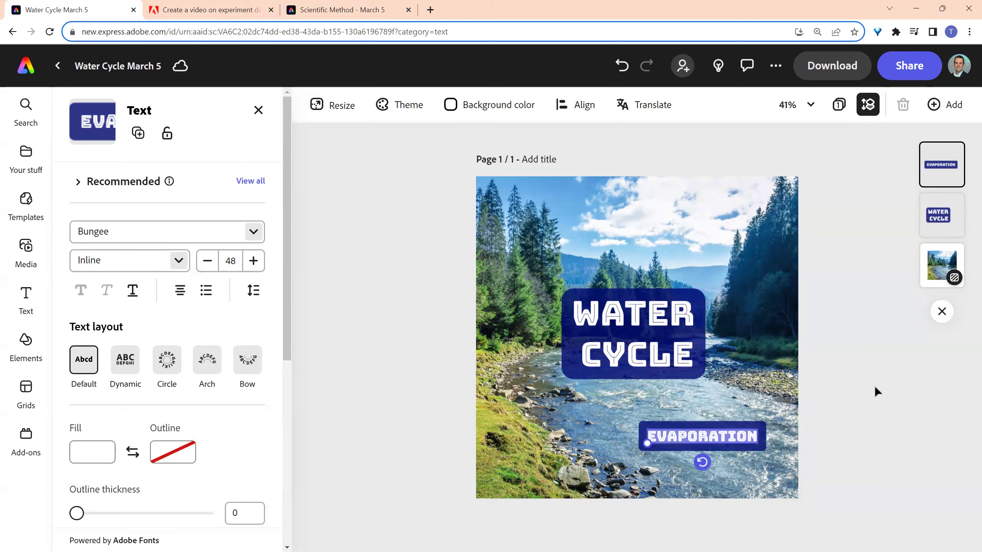
# - Duplicate the EVAPORATION label onto the grassy bank in the image's lower left and change its text to SURFACE RUNOFF
pyautogui.rightClick(745, 440)
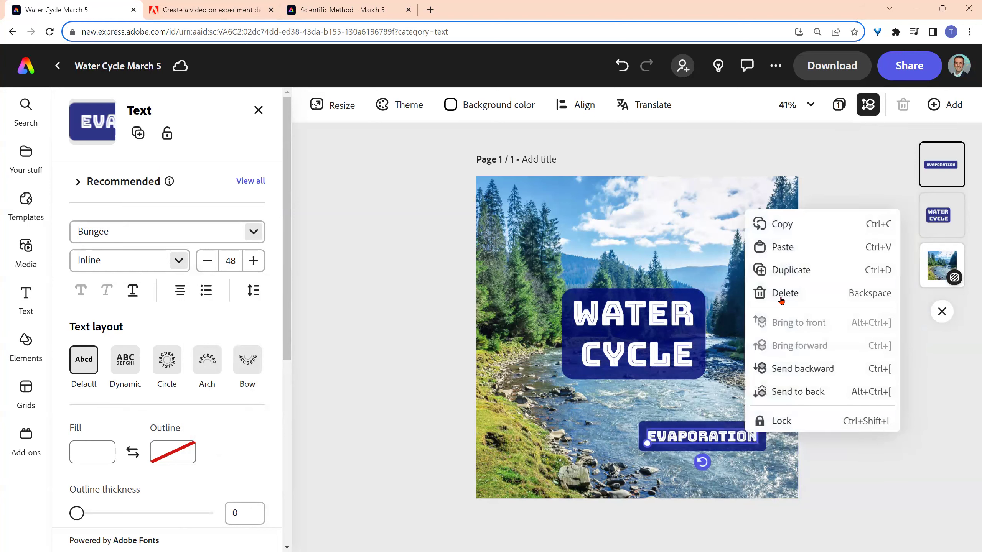
pyautogui.click(788, 271)
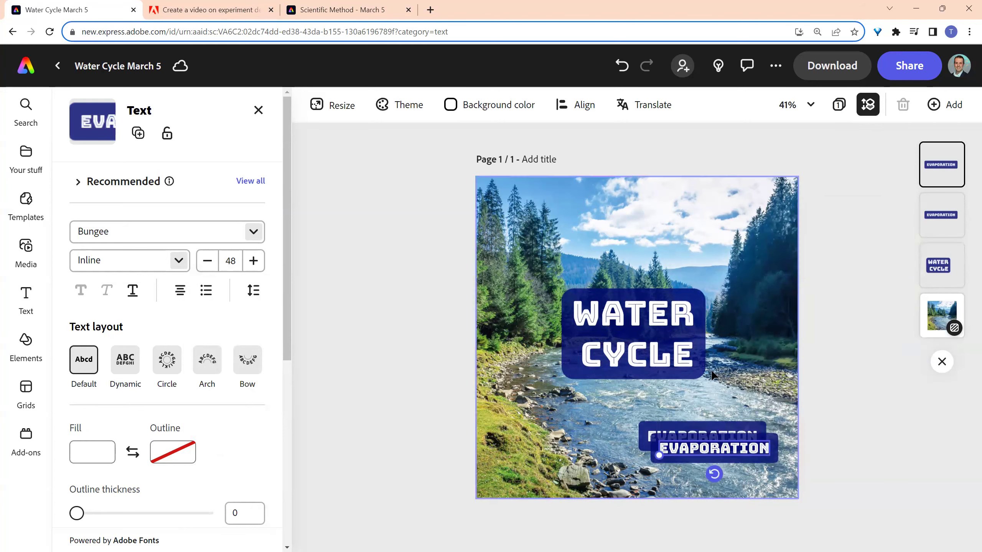
pyautogui.moveTo(715, 454); pyautogui.dragTo(540, 452)
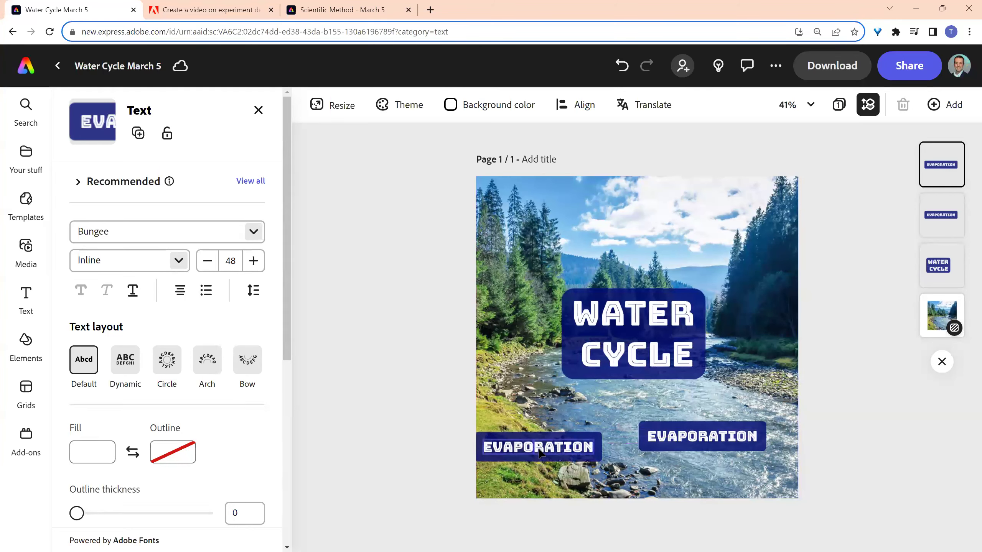
pyautogui.write('SURF')
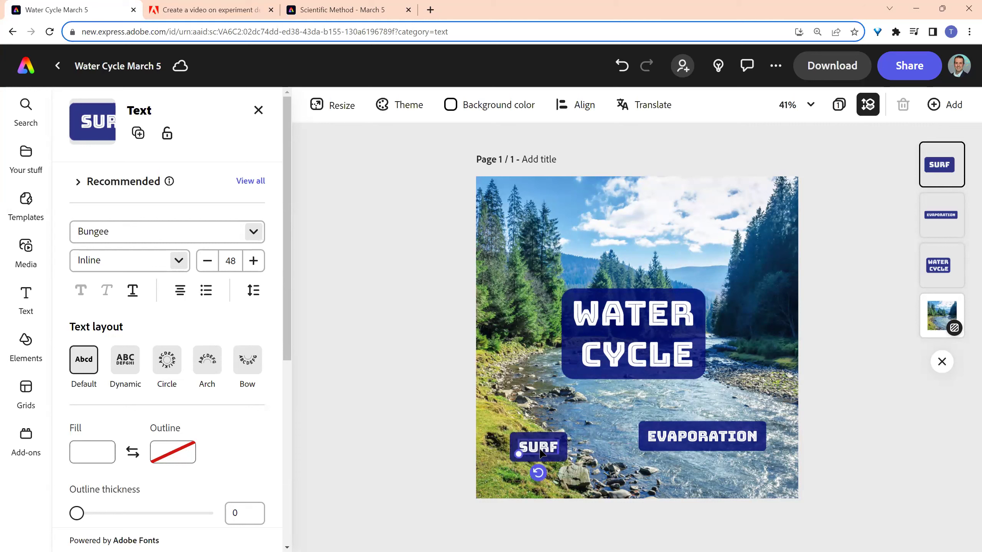
pyautogui.write('ACE RUNOFF')
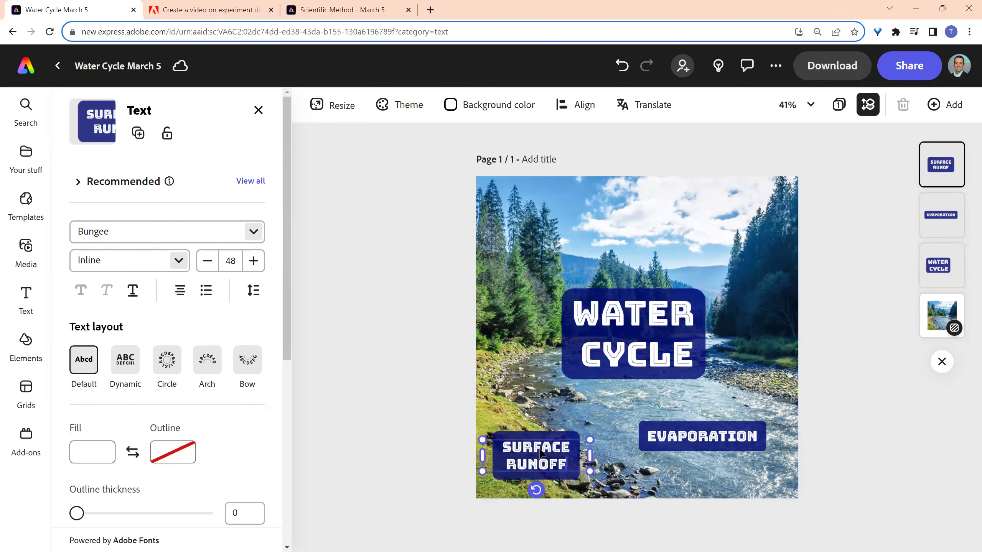
# - Duplicate the SURFACE RUNOFF label near the top of the image and change its text to PRECIPITATION
pyautogui.rightClick(541, 453)
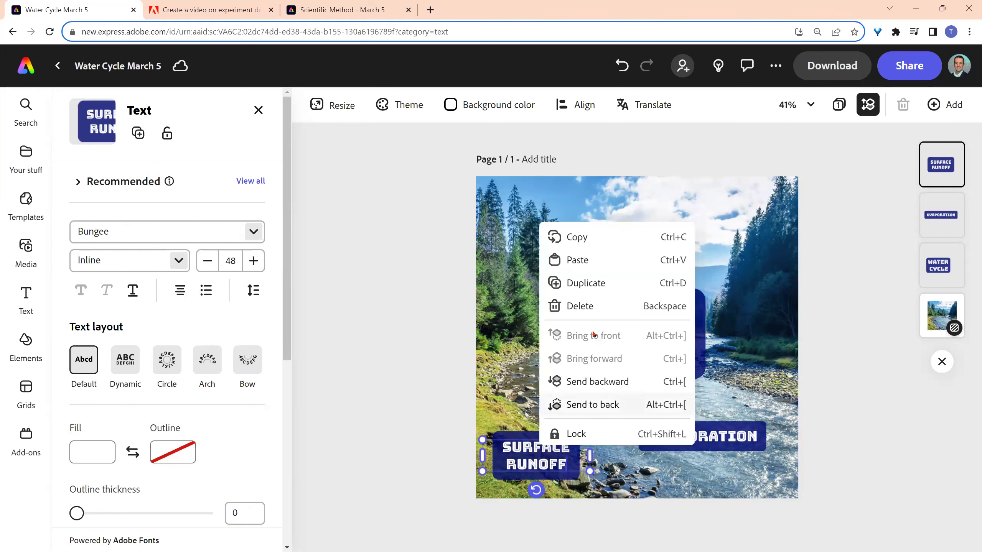
pyautogui.click(592, 287)
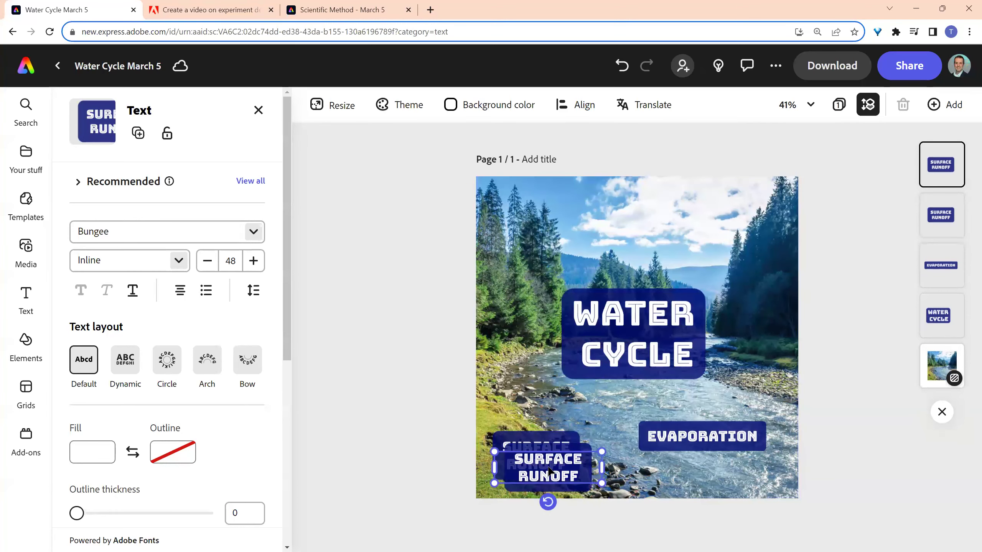
pyautogui.moveTo(548, 469); pyautogui.dragTo(602, 213)
pyautogui.doubleClick(602, 212)
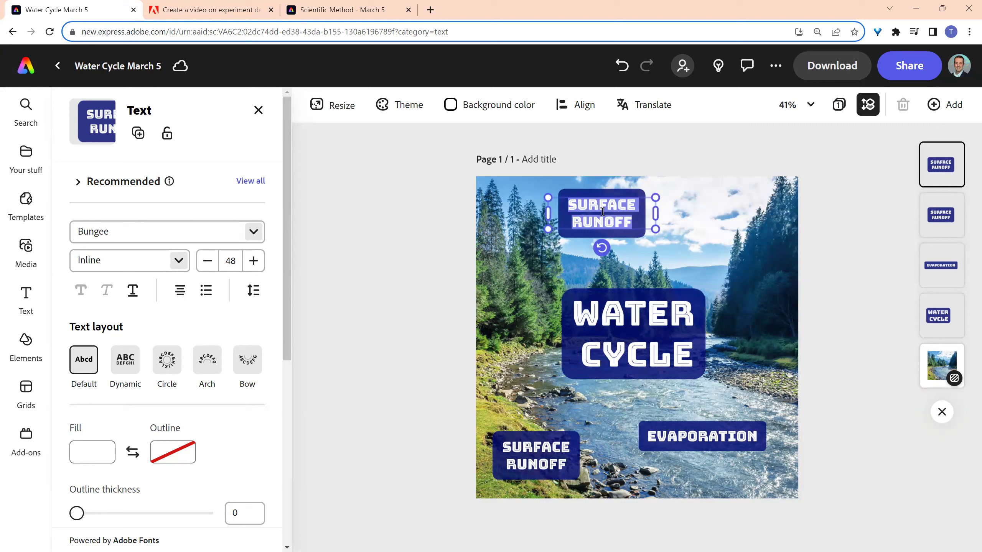
pyautogui.write('PRECIPI')
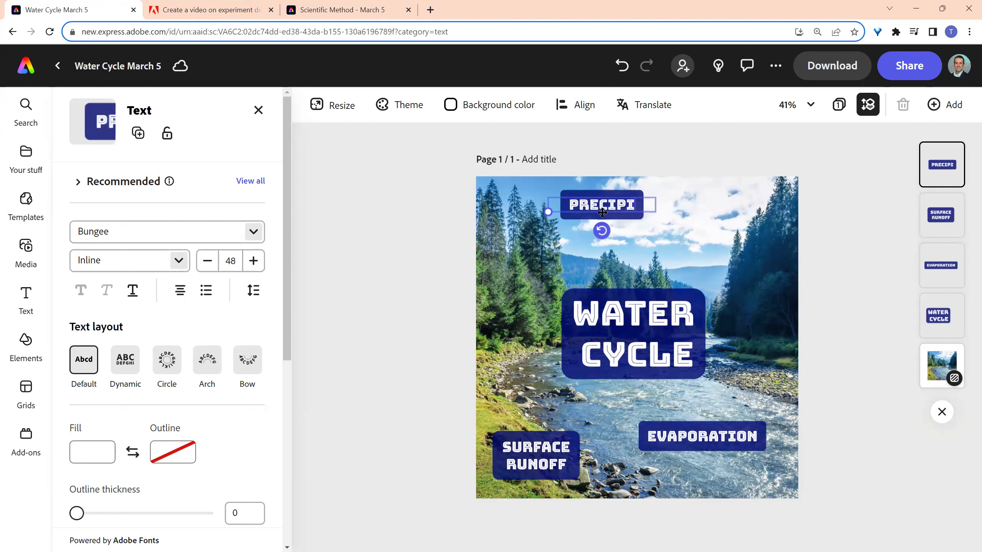
pyautogui.write('TATION')
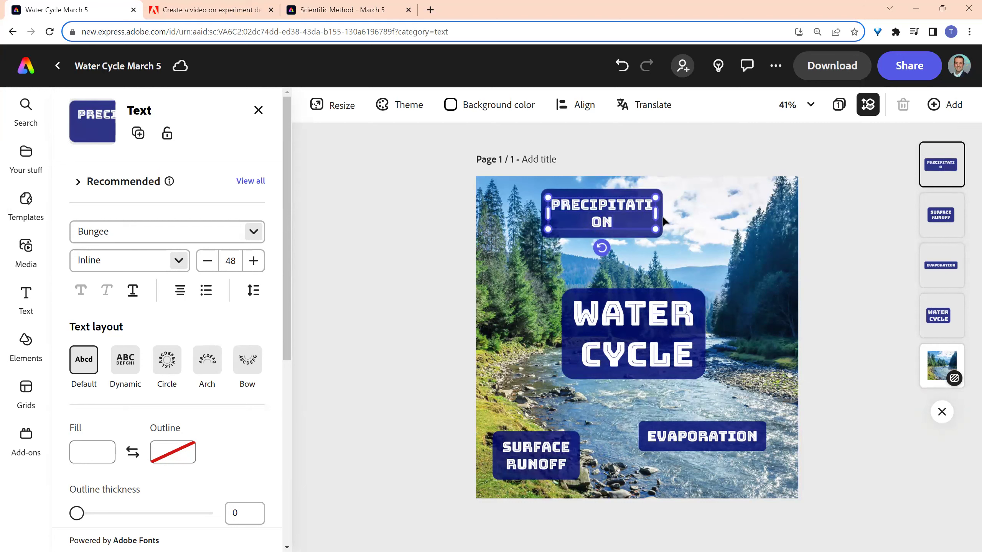
# - Widen the PRECIPITATION text box to fit the word on one line and move it just above the title's right side
pyautogui.moveTo(656, 214); pyautogui.dragTo(691, 215)
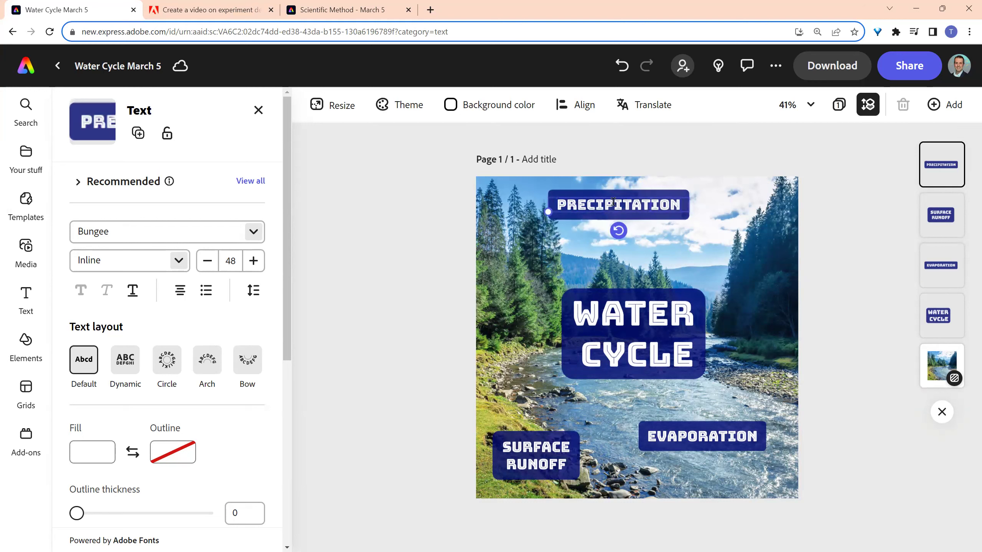
pyautogui.moveTo(613, 204); pyautogui.dragTo(650, 204)
pyautogui.moveTo(584, 215); pyautogui.dragTo(688, 273)
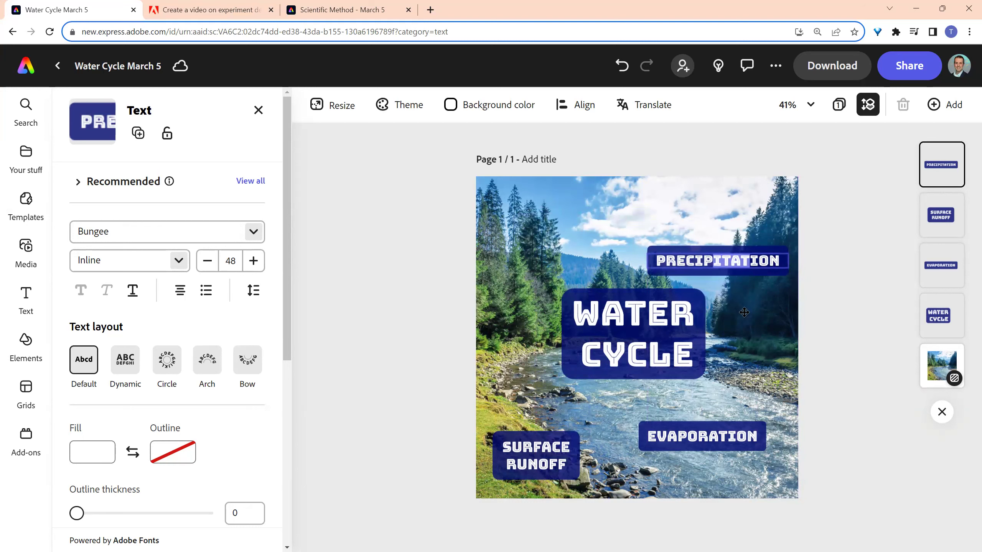
# - Duplicate the PRECIPITATION label over the clouds at the top of the image and change its text to CONDENSATION
pyautogui.rightClick(720, 267)
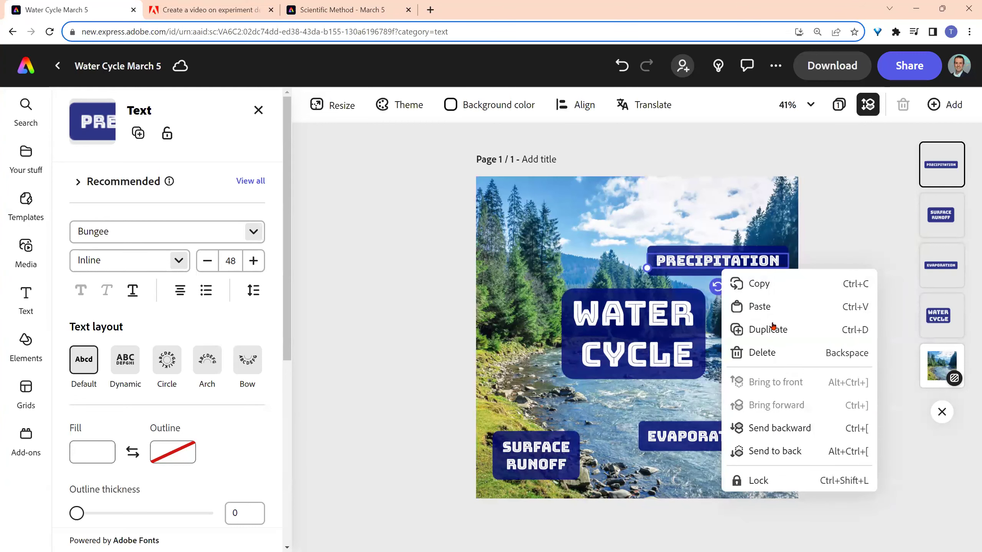
pyautogui.click(777, 338)
pyautogui.moveTo(664, 333); pyautogui.dragTo(676, 199)
pyautogui.doubleClick(677, 199)
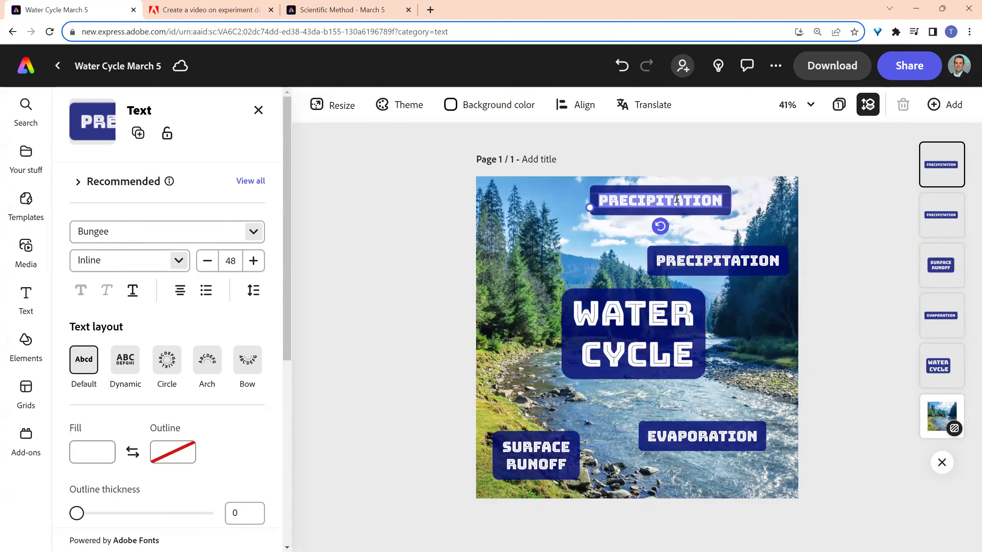
pyautogui.write('CONDENSA')
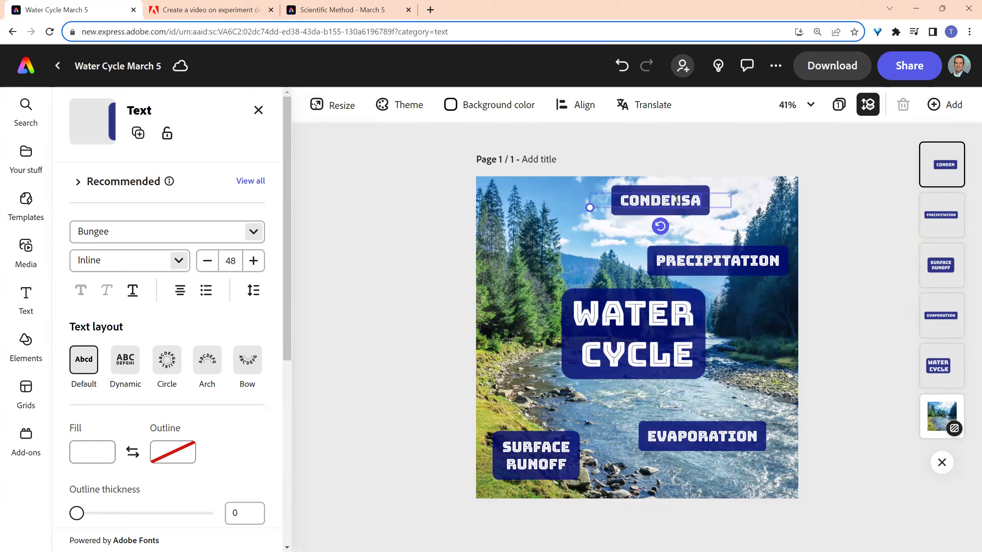
pyautogui.write('TION')
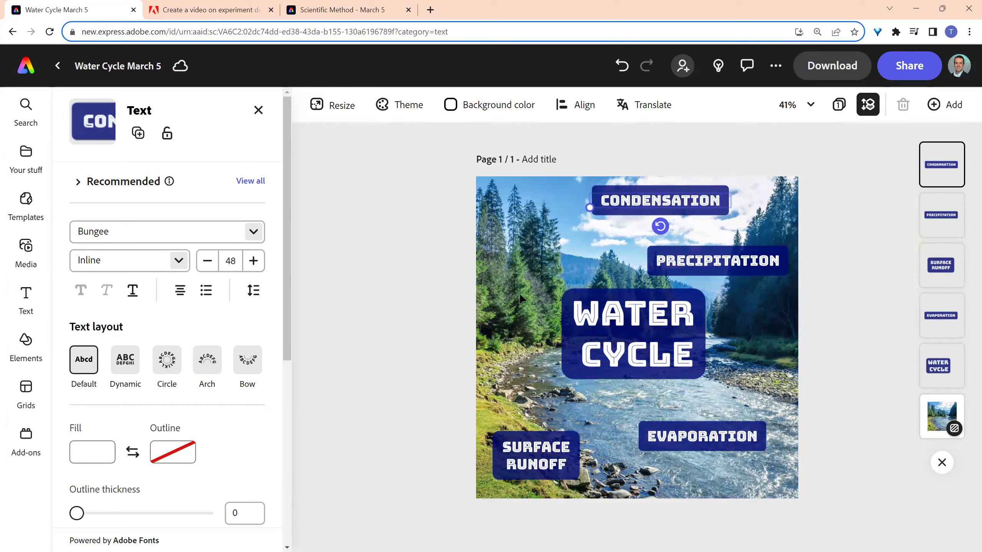
# - Duplicate the PRECIPITATION label over the trees on the image's left side and change its text to TRANSPIRATION
pyautogui.rightClick(672, 263)
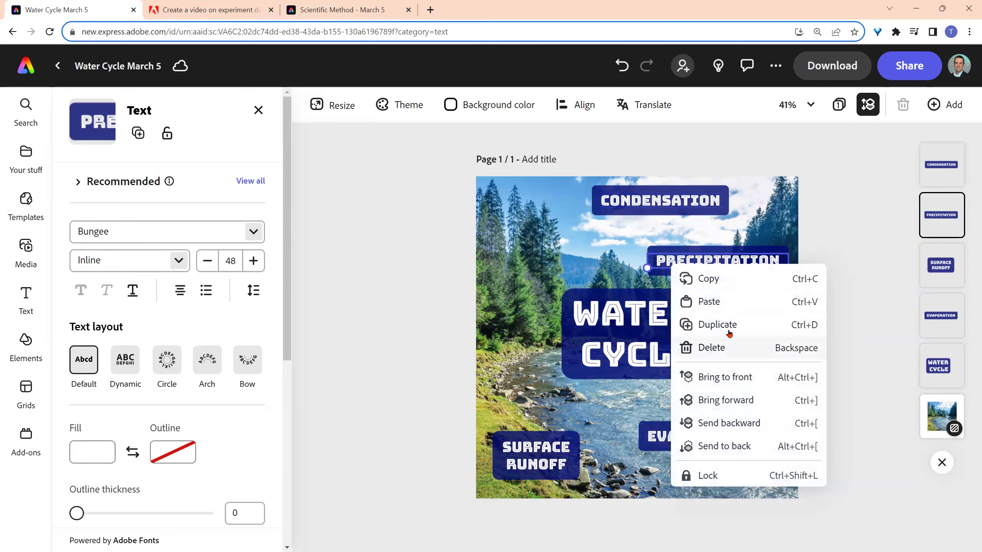
pyautogui.click(729, 333)
pyautogui.moveTo(659, 344); pyautogui.dragTo(552, 247)
pyautogui.doubleClick(558, 269)
pyautogui.write('TRAN')
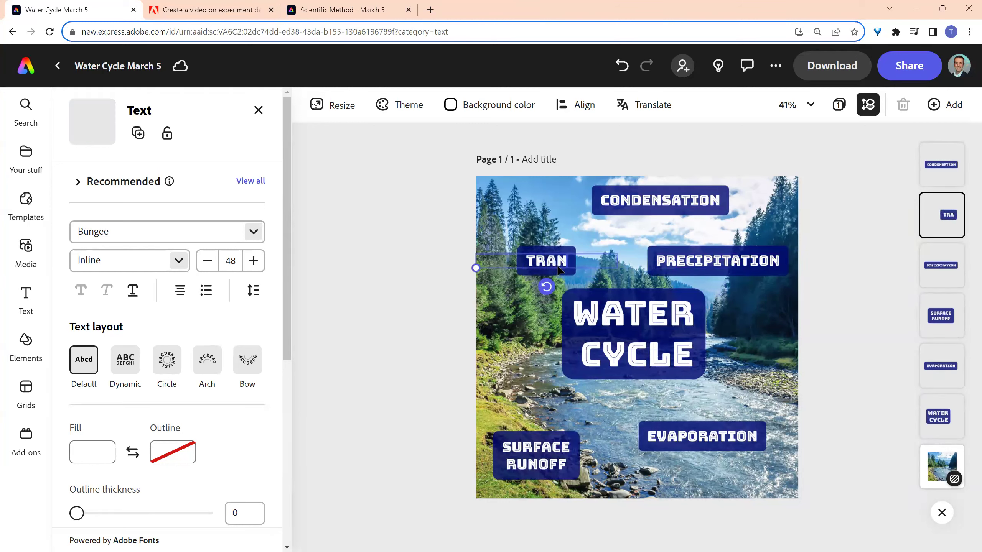
pyautogui.write('S')
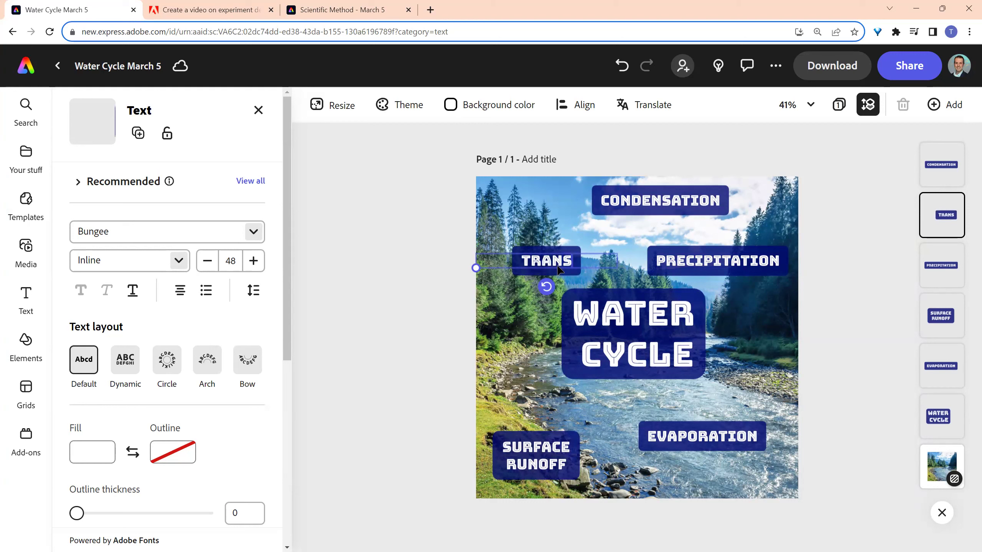
pyautogui.write('PRAT')
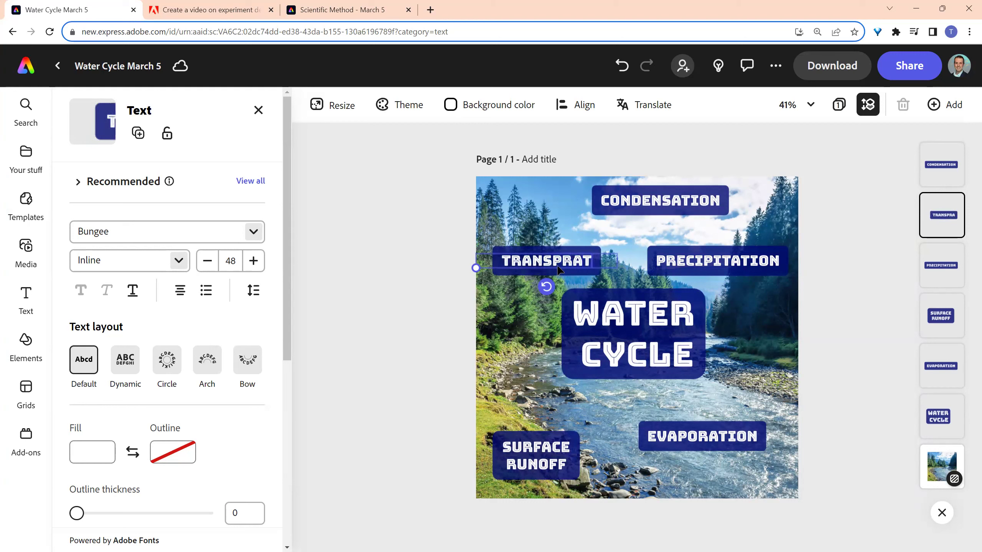
pyautogui.write('ION')
pyautogui.doubleClick(551, 262)
pyautogui.click(561, 263)
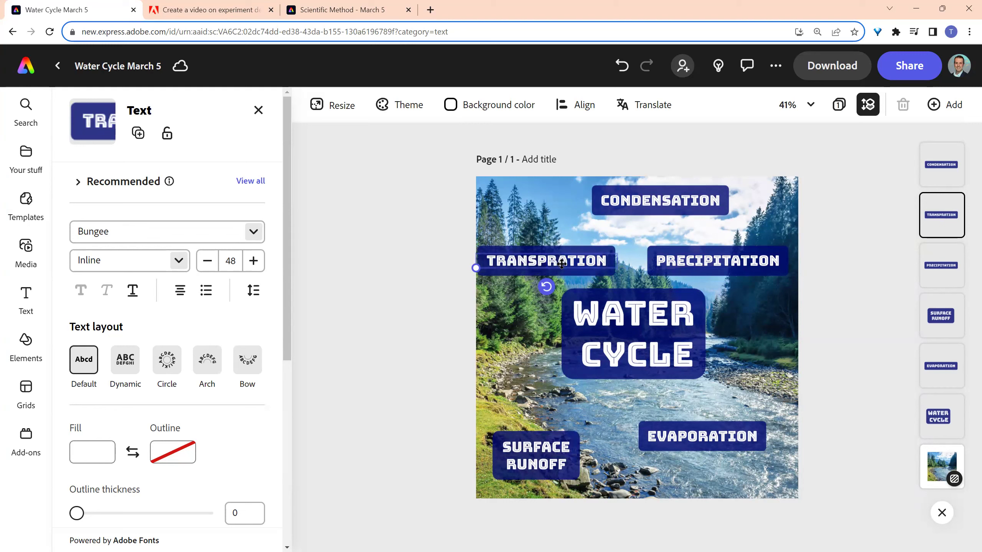
pyautogui.write('I')
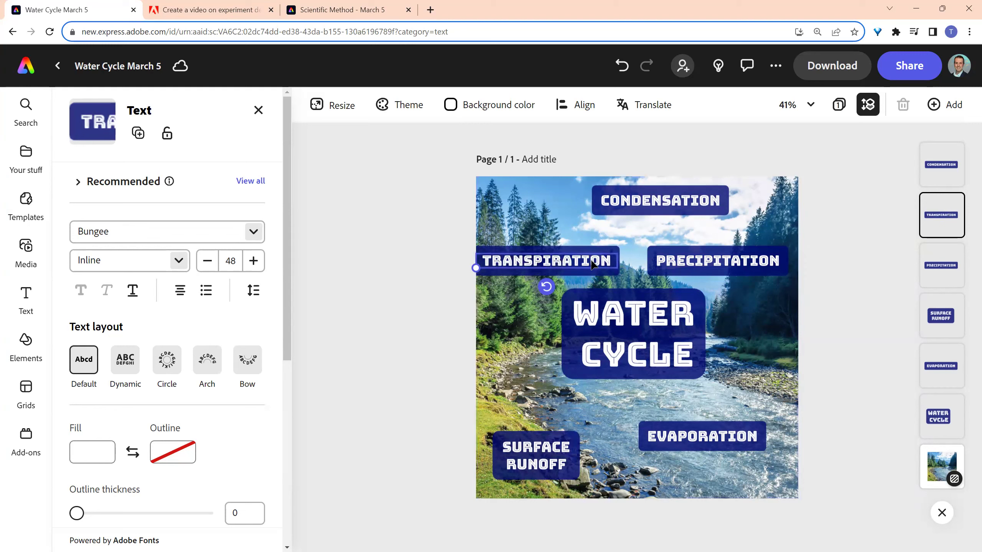
pyautogui.moveTo(591, 261); pyautogui.dragTo(598, 261)
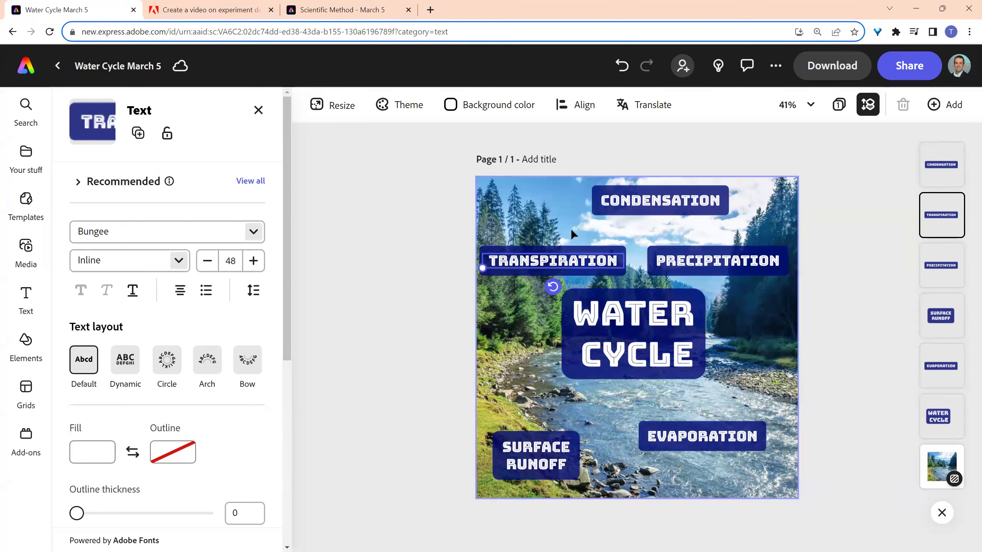
# - Move the PRECIPITATION label slightly higher and search the design assets for rain
pyautogui.moveTo(737, 268); pyautogui.dragTo(737, 260)
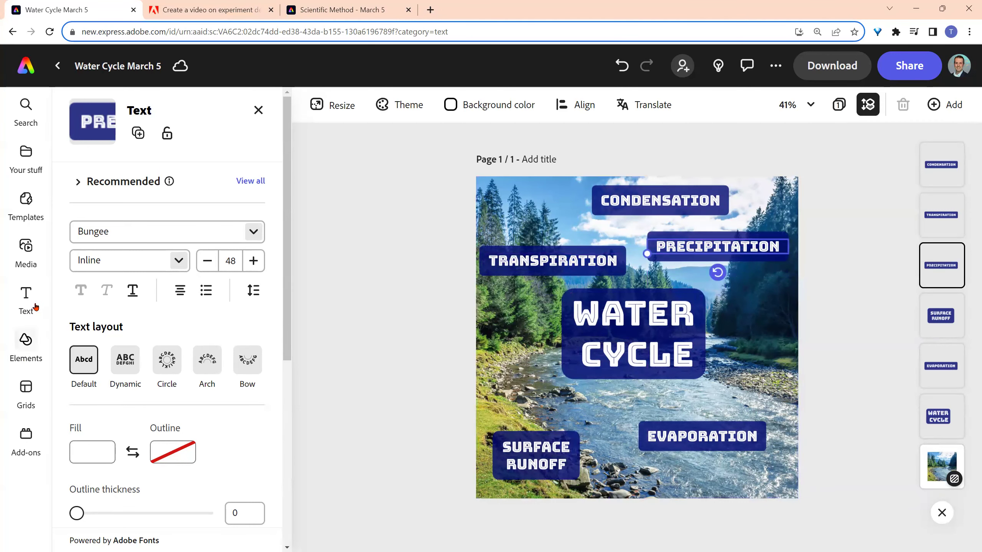
pyautogui.click(35, 355)
pyautogui.click(131, 168)
pyautogui.write('rain')
pyautogui.press('Return')
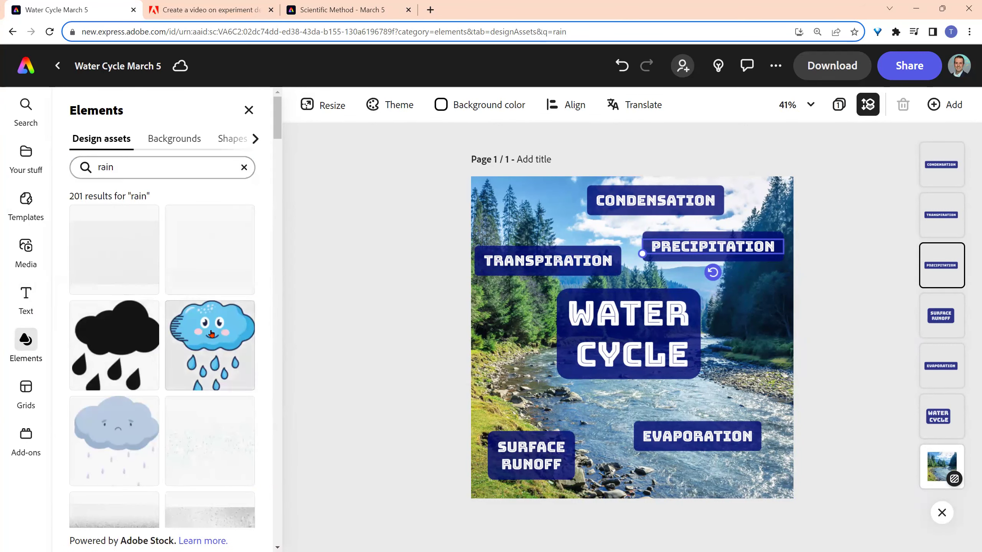
pyautogui.scroll(-1, 206, 340)
pyautogui.click(204, 297)
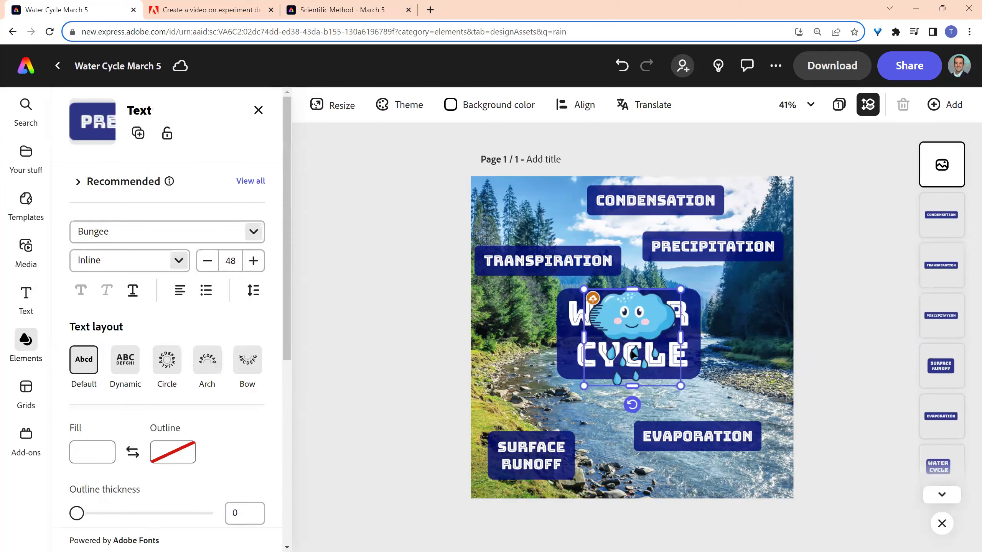
pyautogui.moveTo(596, 380); pyautogui.dragTo(731, 350)
pyautogui.moveTo(677, 317); pyautogui.dragTo(742, 306)
pyautogui.press('Delete')
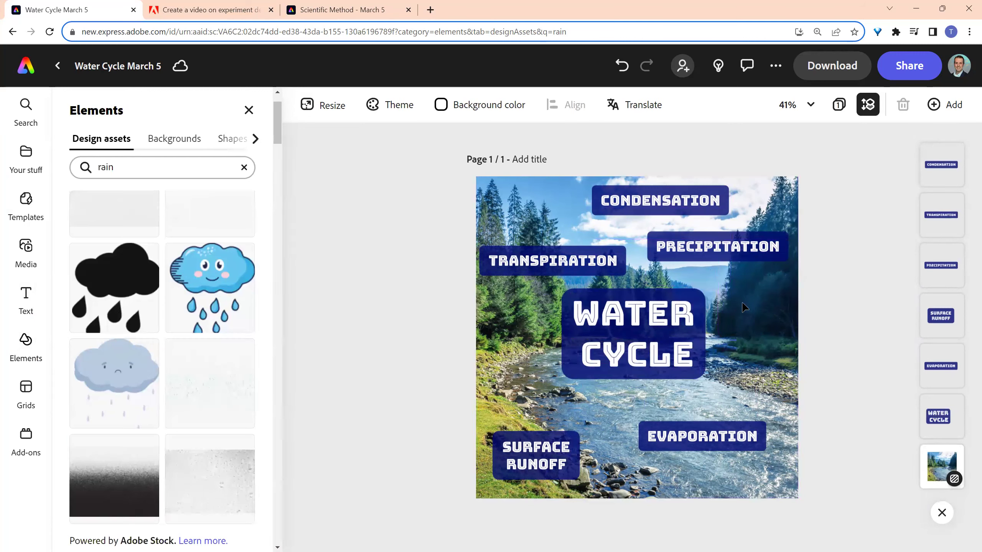
# - Add the outlined rain cloud with falling drops from the icon results, scaled down in the image's upper-right corner
pyautogui.click(255, 140)
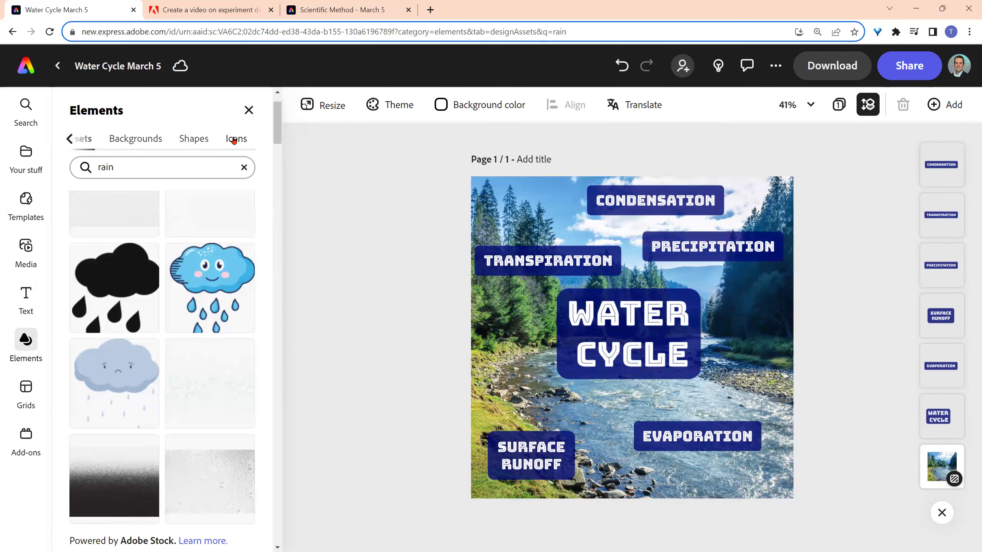
pyautogui.click(234, 140)
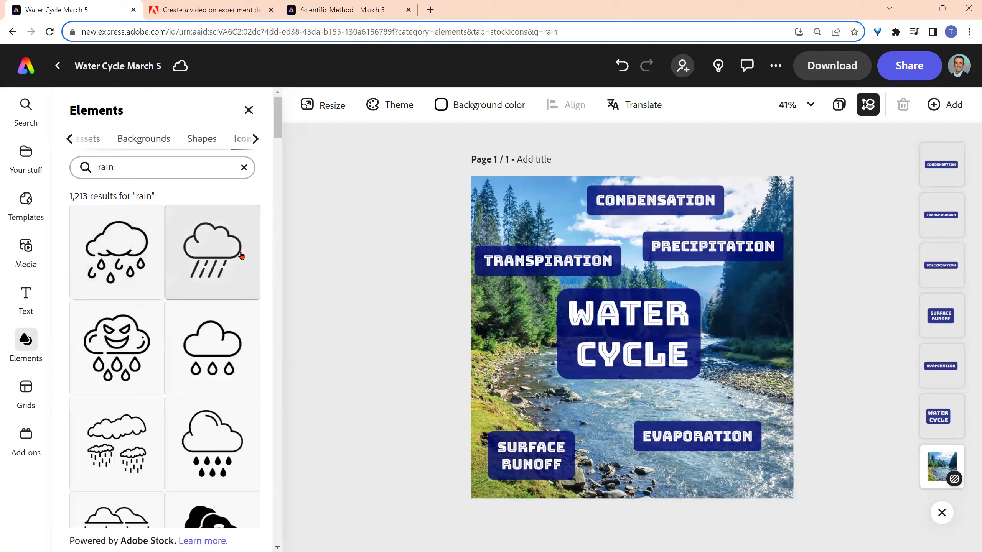
pyautogui.click(113, 267)
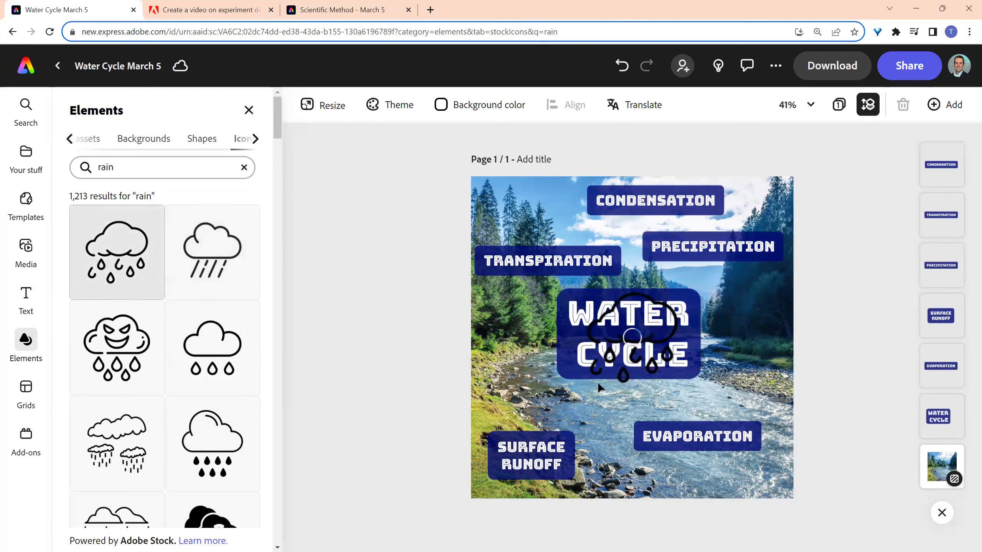
pyautogui.moveTo(620, 377); pyautogui.dragTo(759, 223)
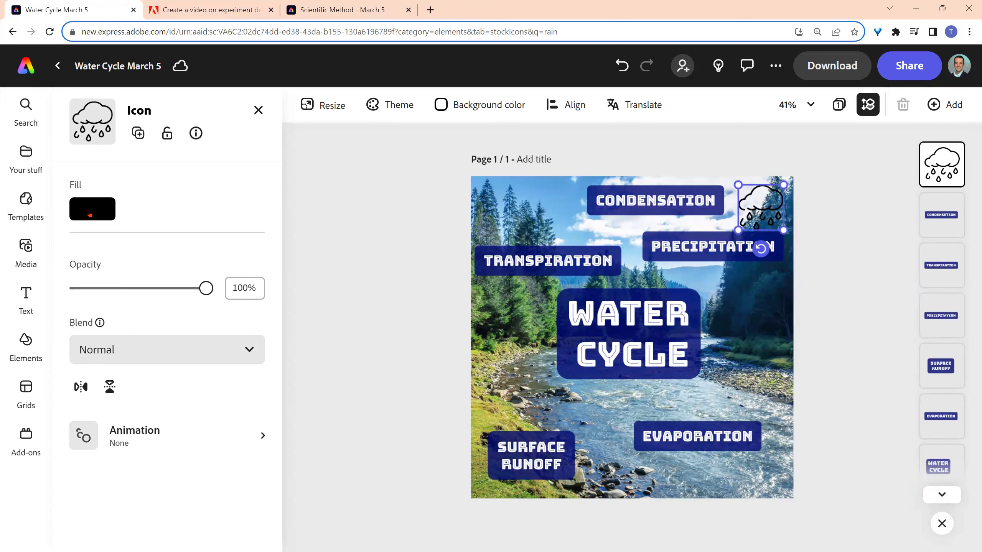
# - Set the rain cloud icon's fill to the near-white color #FAF2F2
pyautogui.click(309, 318)
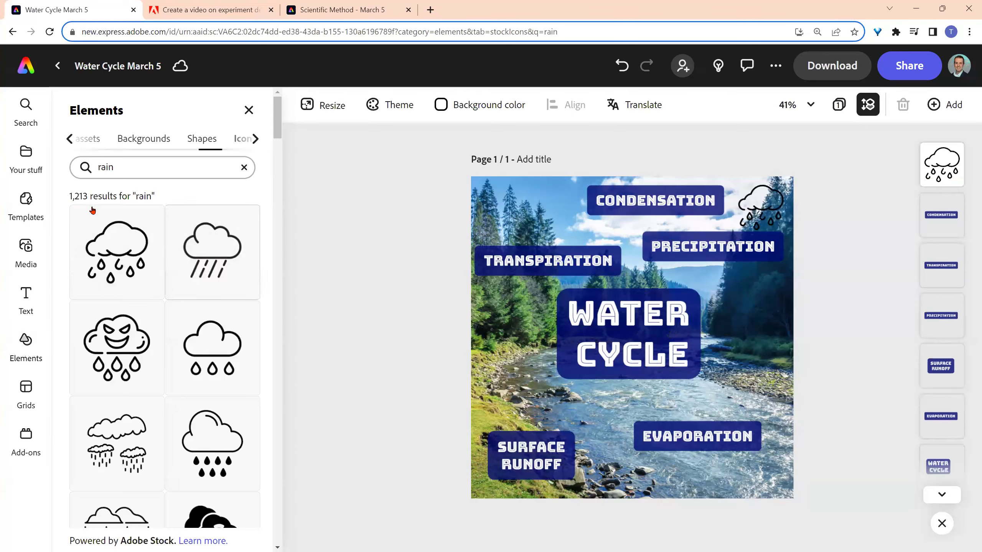
pyautogui.click(737, 212)
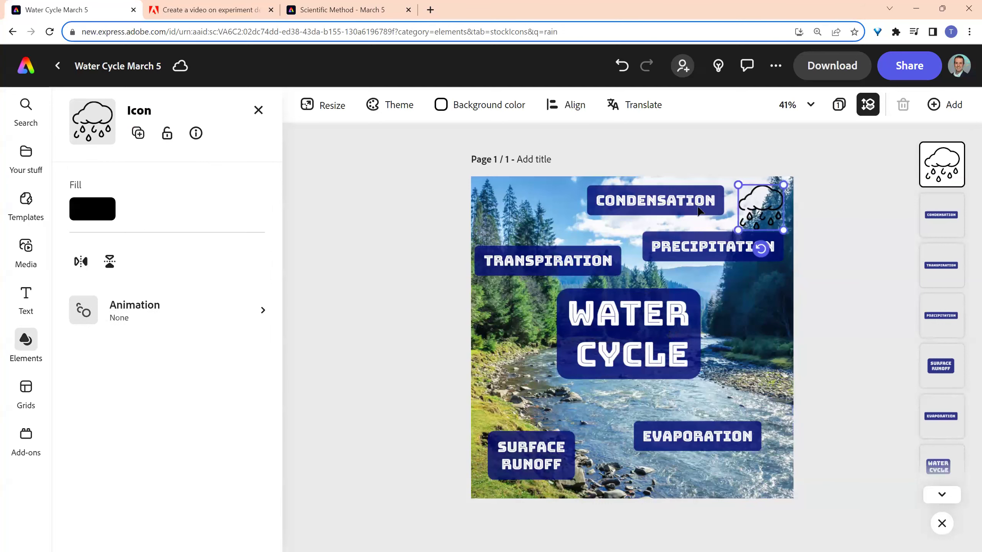
pyautogui.click(92, 209)
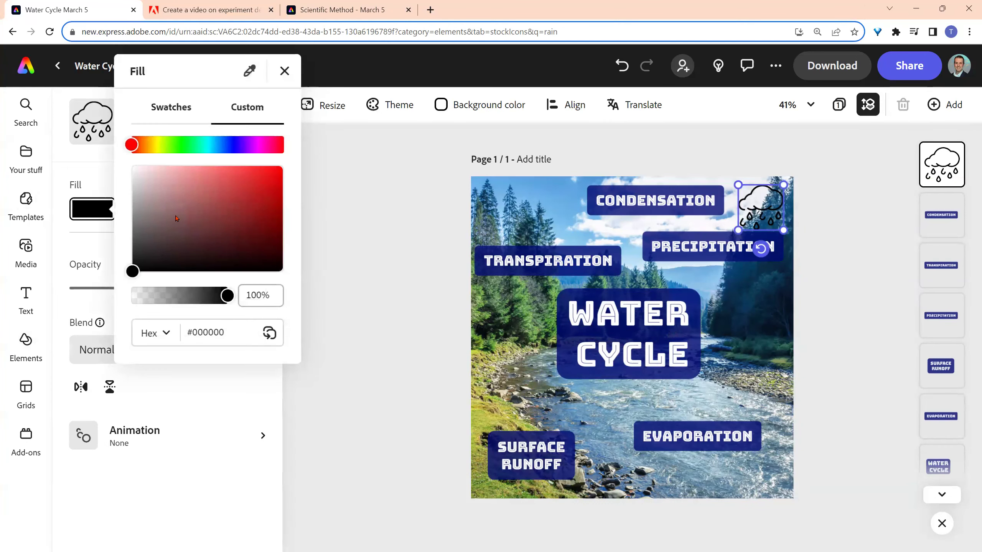
pyautogui.click(136, 170)
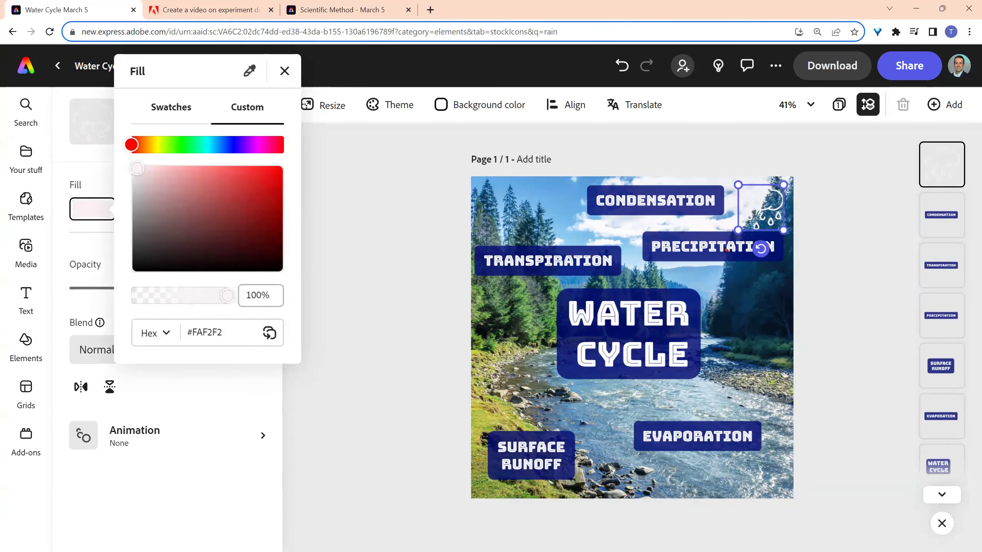
# - Move the PRECIPITATION label down to just above the title, then shrink the rain cloud icon and place it above the label's right end
pyautogui.click(773, 216)
pyautogui.moveTo(741, 190); pyautogui.dragTo(746, 267)
pyautogui.moveTo(773, 220); pyautogui.dragTo(760, 240)
pyautogui.click(781, 325)
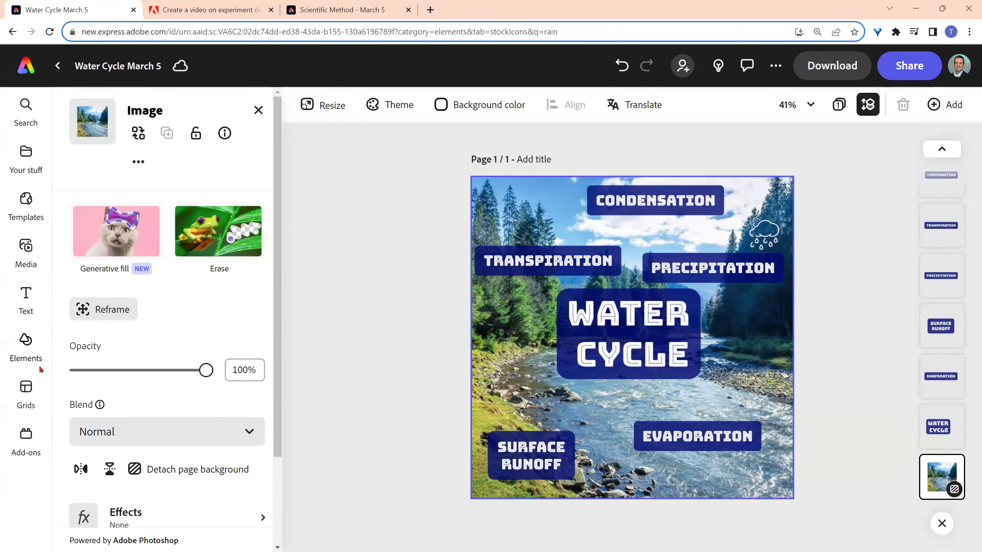
# - Search the icons for curved arrow and add the thin arc-shaped arrow to the page
pyautogui.click(26, 340)
pyautogui.click(120, 174)
pyautogui.write('curv')
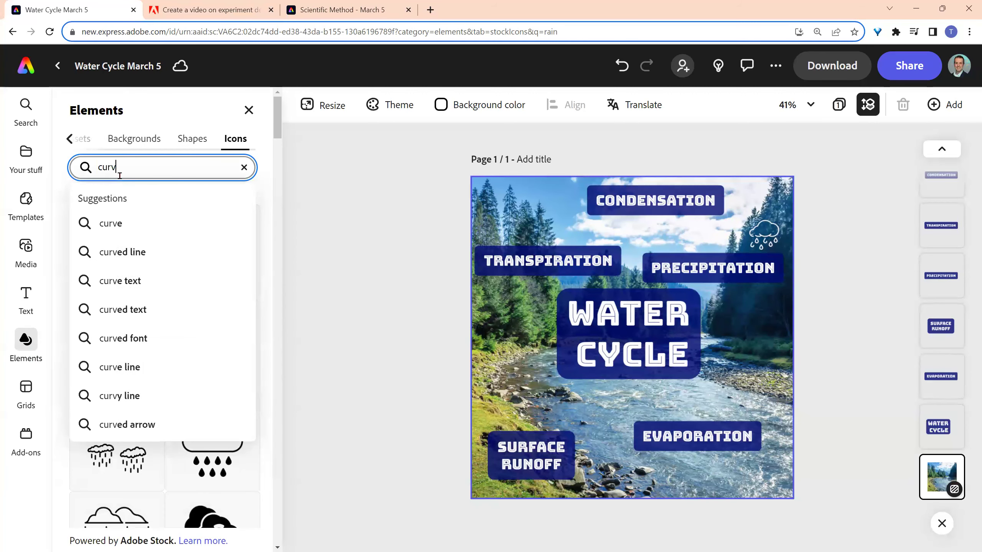
pyautogui.write('ed arrow')
pyautogui.press('Return')
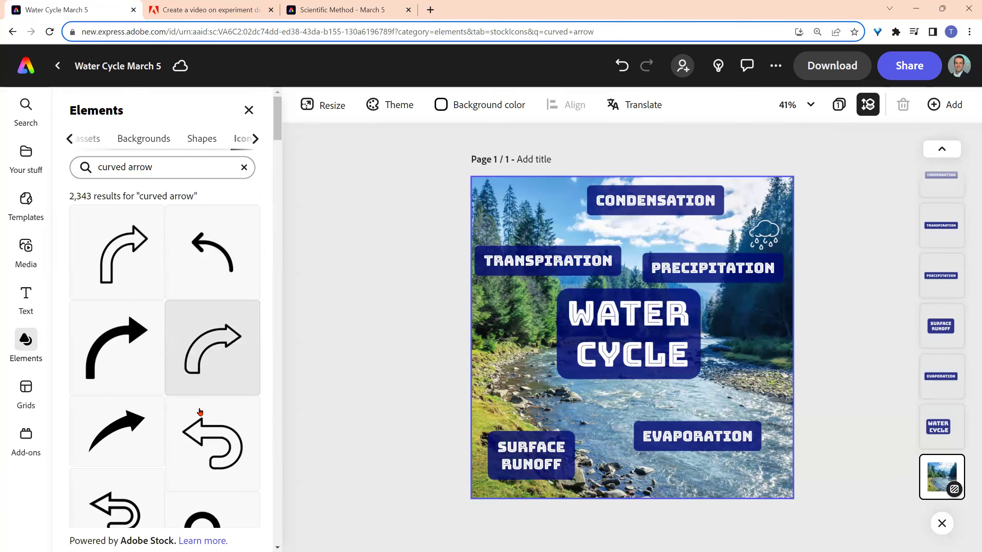
pyautogui.scroll(-4, 201, 412)
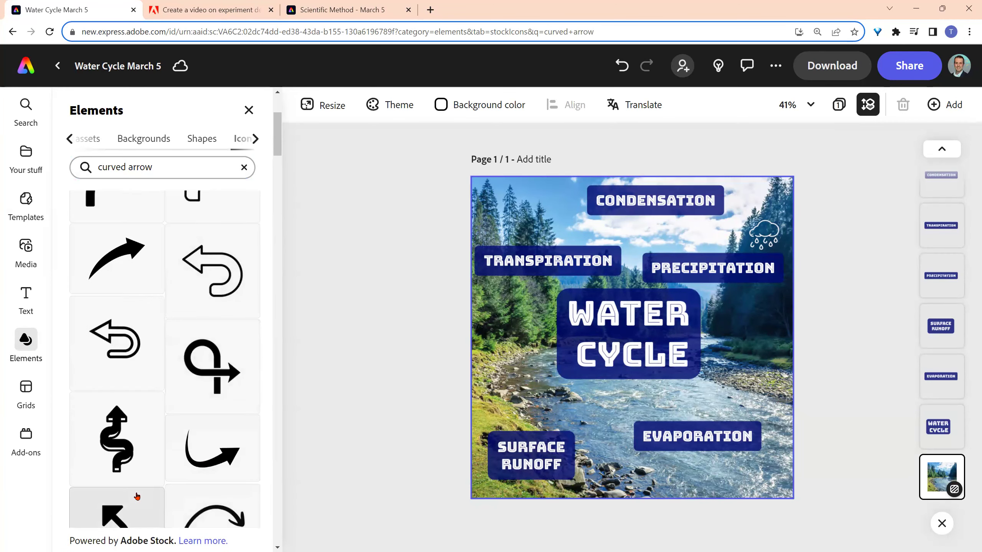
pyautogui.scroll(-2, 137, 497)
pyautogui.click(207, 460)
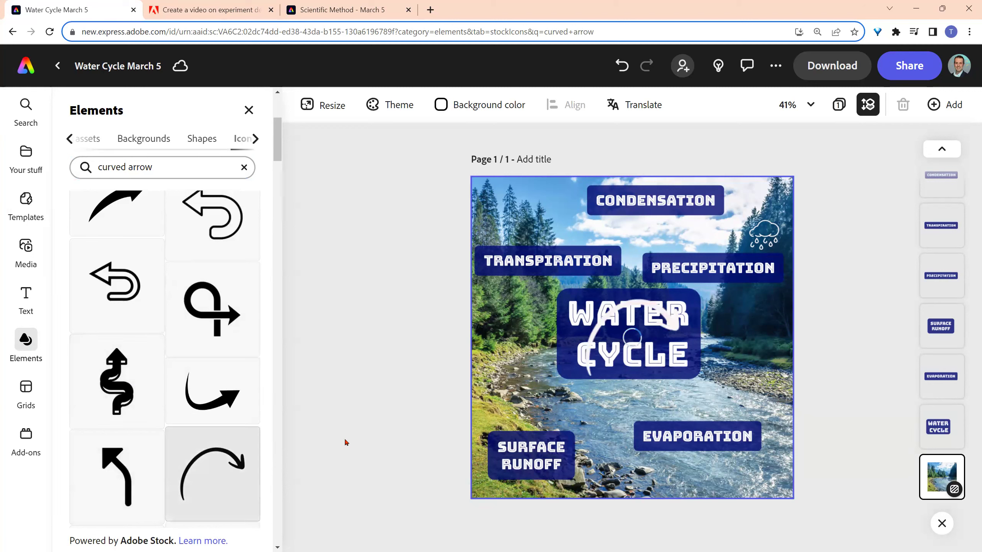
# - Set the curved arrow's fill to the custom dark blue #061480
pyautogui.click(651, 309)
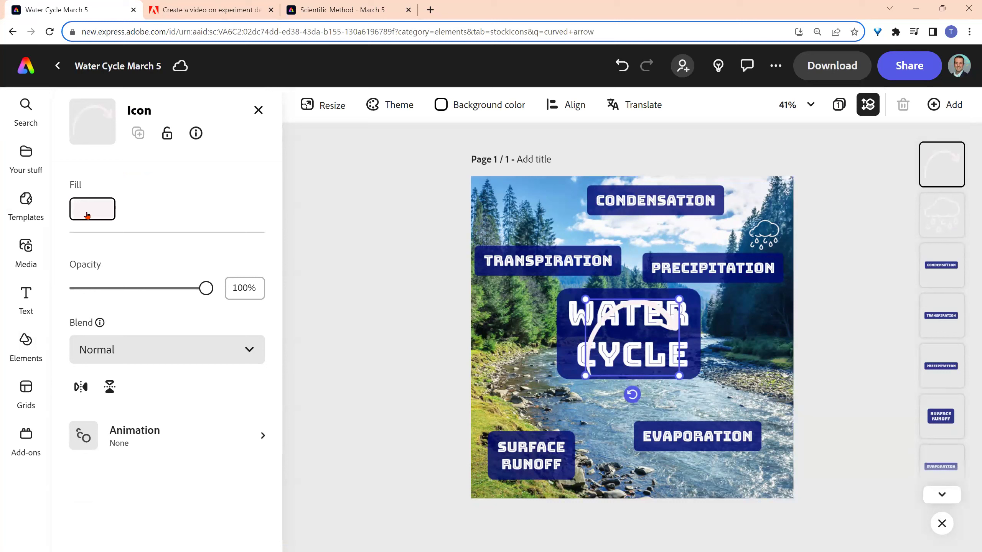
pyautogui.click(87, 215)
pyautogui.click(183, 116)
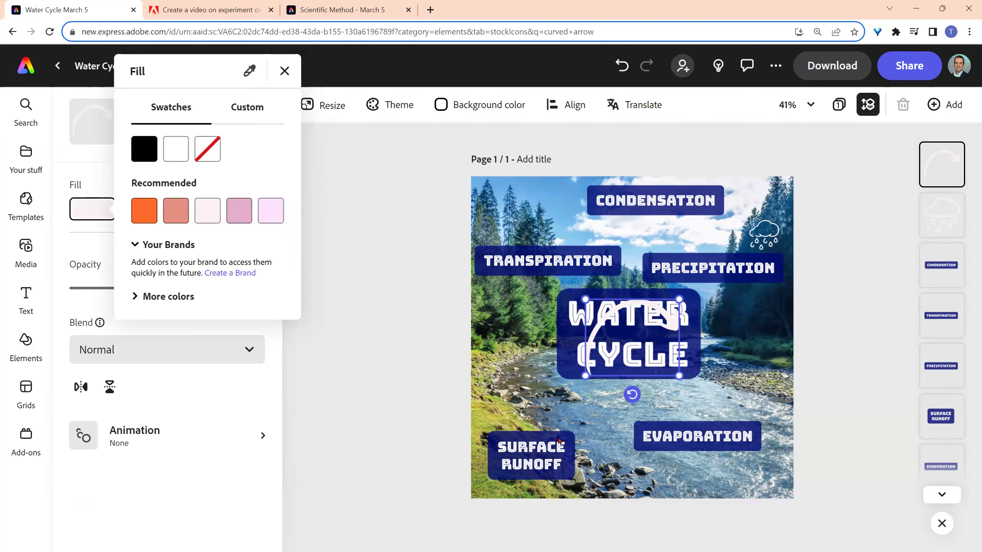
pyautogui.click(255, 113)
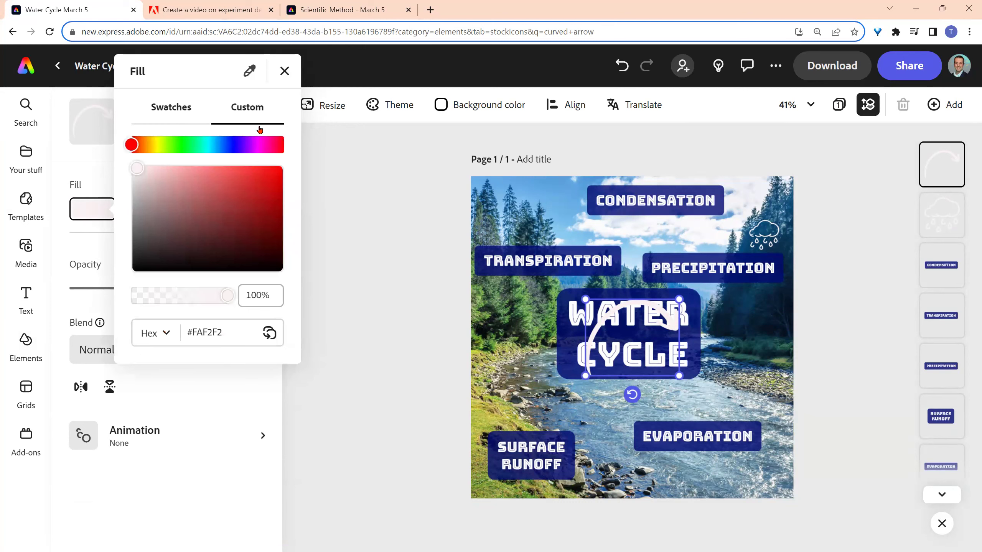
pyautogui.click(231, 145)
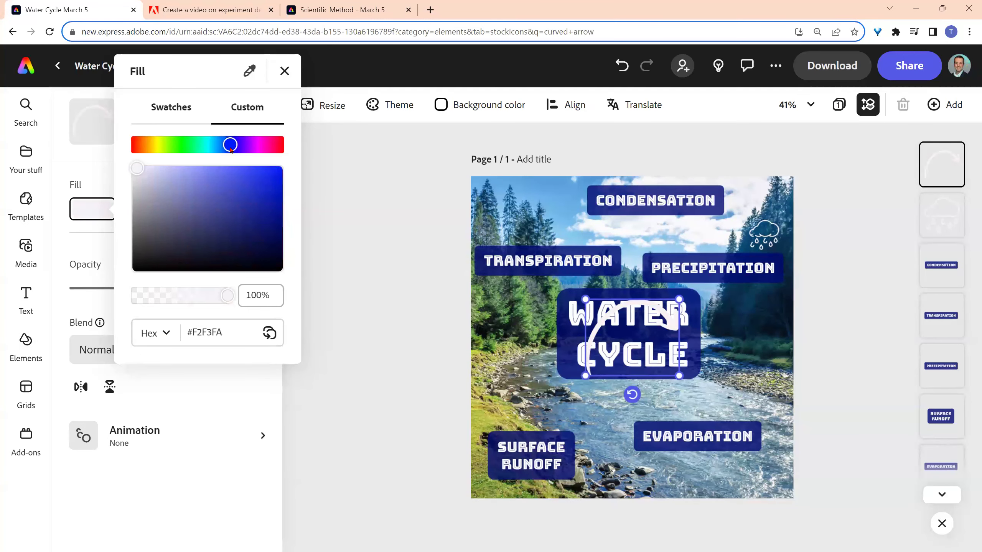
pyautogui.click(277, 220)
pyautogui.click(662, 314)
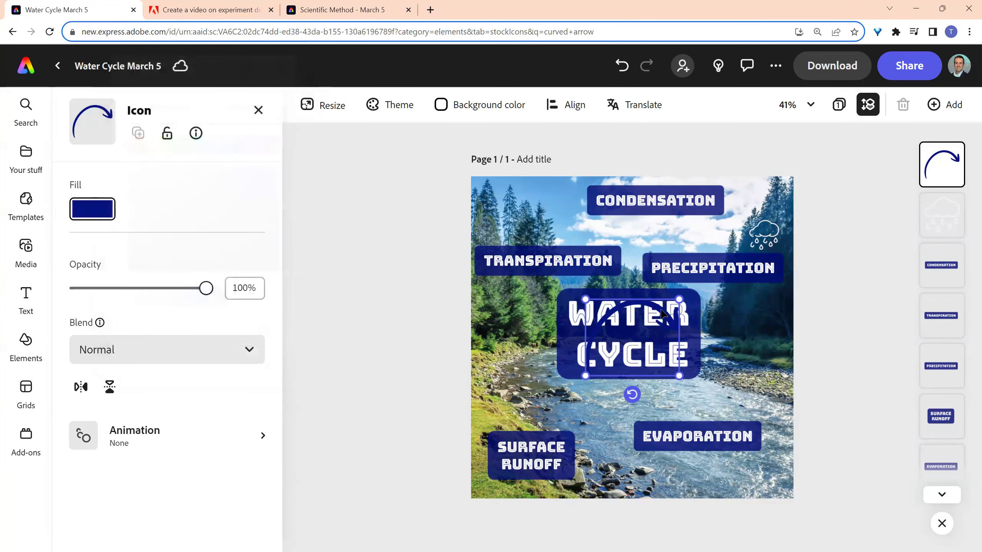
# - Place the curved arrow above the EVAPORATION label, flip it horizontally and rotate it 90° clockwise so it points up toward PRECIPITATION
pyautogui.moveTo(662, 321); pyautogui.dragTo(756, 367)
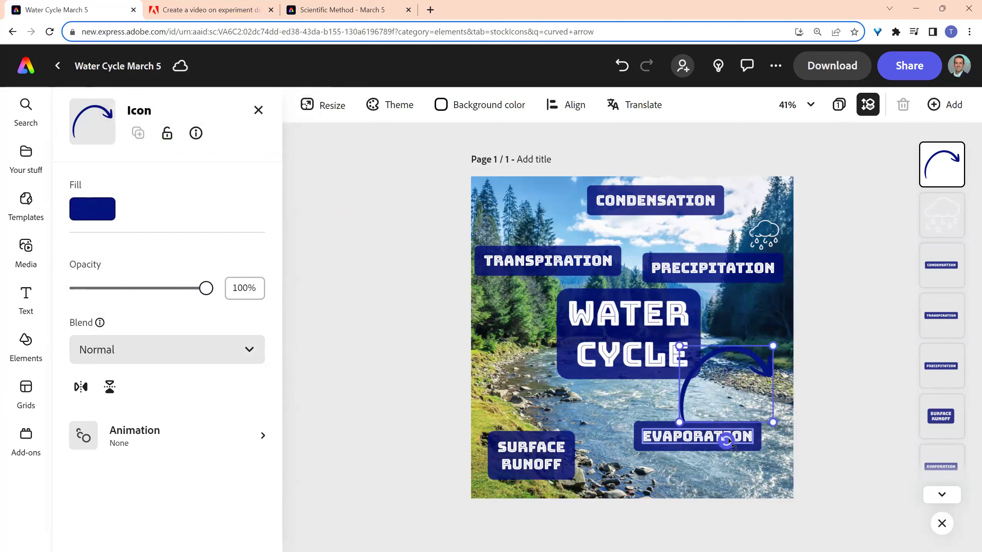
pyautogui.click(80, 386)
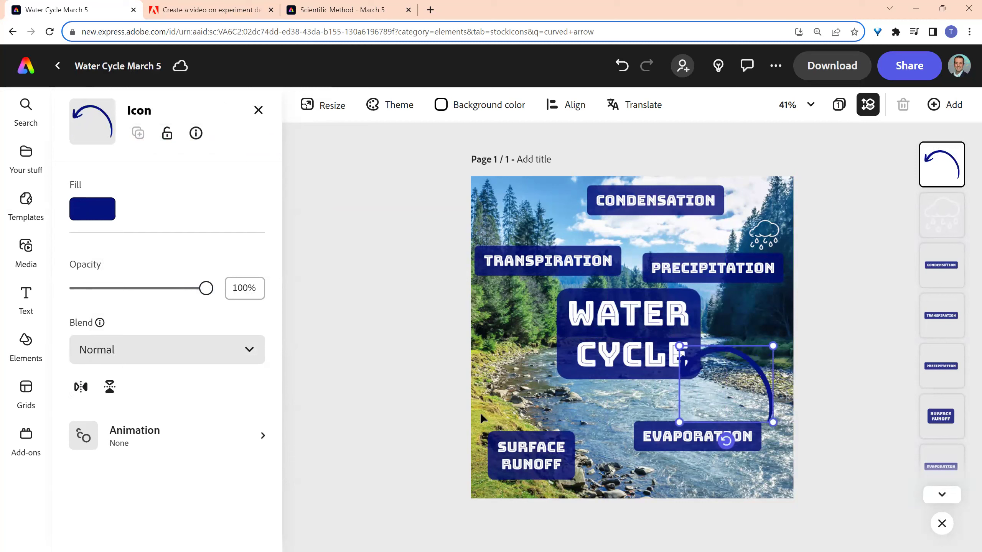
pyautogui.moveTo(726, 442); pyautogui.dragTo(421, 366)
pyautogui.moveTo(758, 389); pyautogui.dragTo(759, 387)
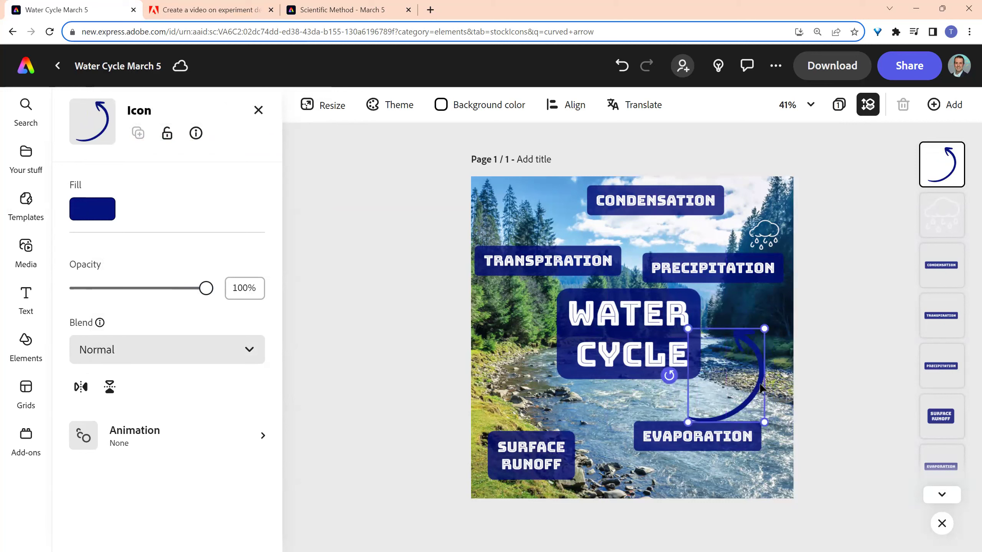
# - Set the curved arrow's fill to the white swatch
pyautogui.click(100, 217)
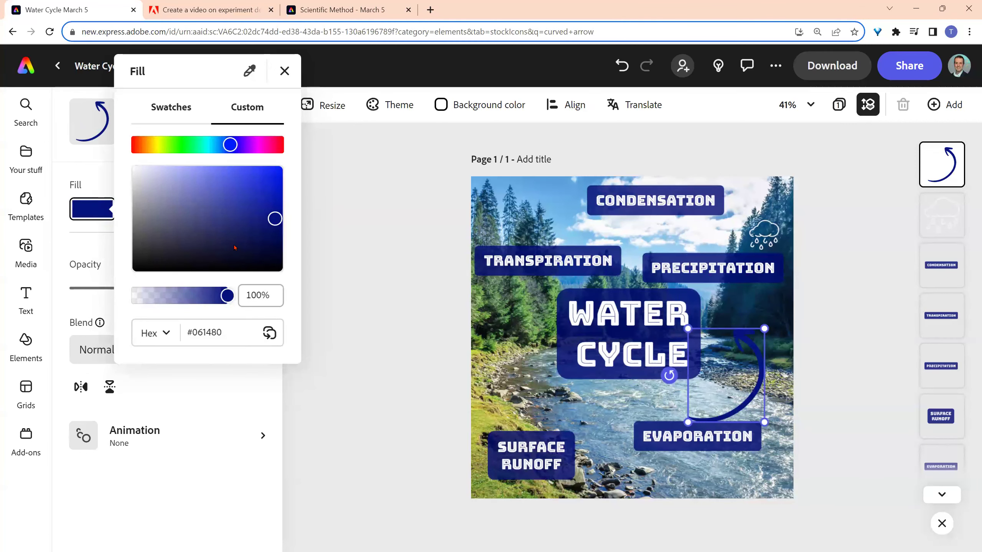
pyautogui.click(183, 111)
pyautogui.click(173, 145)
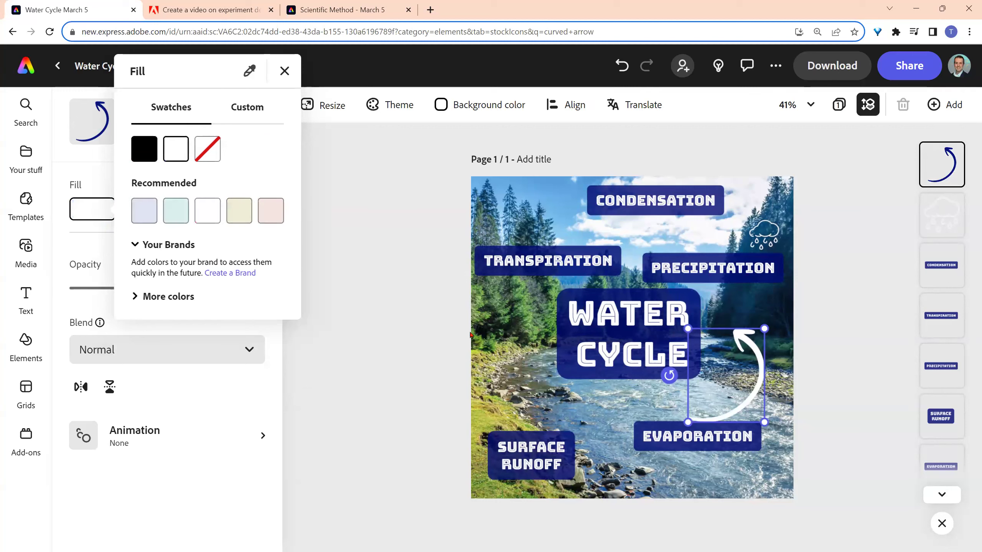
pyautogui.click(349, 381)
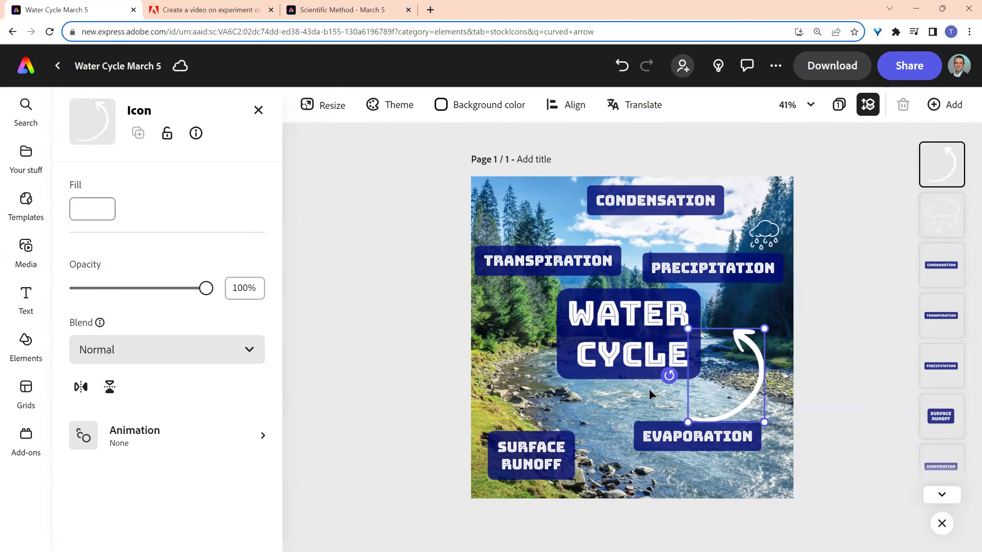
# - Duplicate the white curved arrow, flip the copy horizontally, shrink it and rotate it above TRANSPIRATION so it points toward CONDENSATION
pyautogui.rightClick(751, 383)
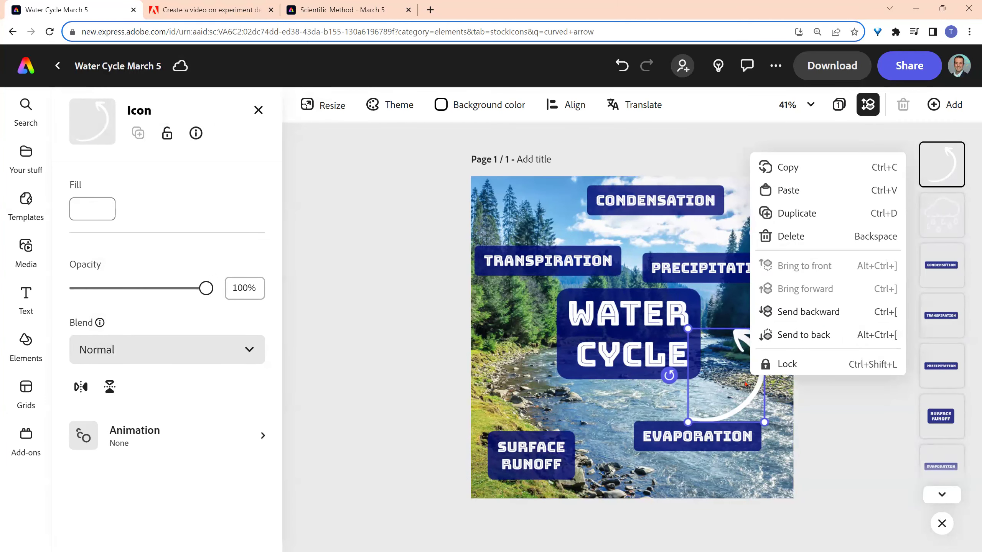
pyautogui.click(788, 213)
pyautogui.moveTo(697, 392); pyautogui.dragTo(508, 342)
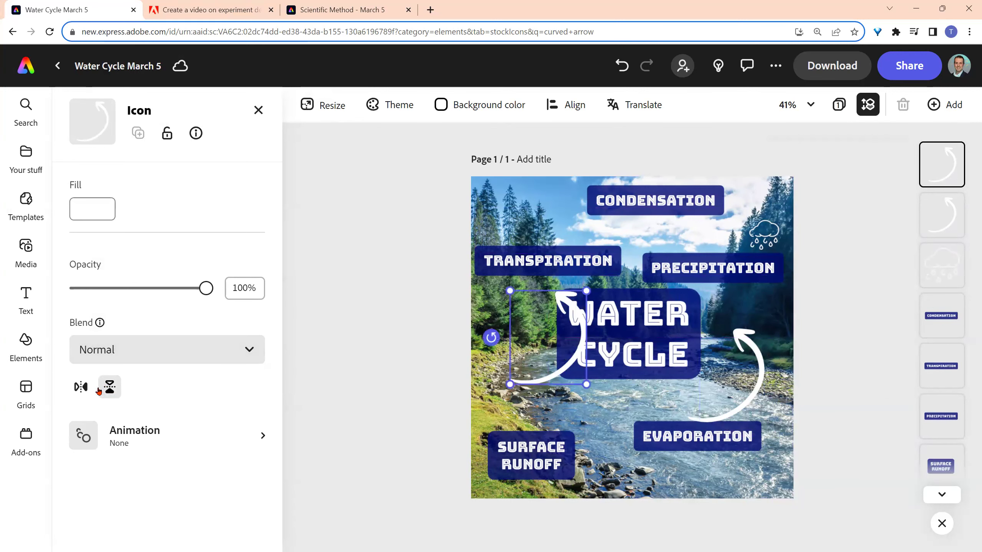
pyautogui.click(81, 387)
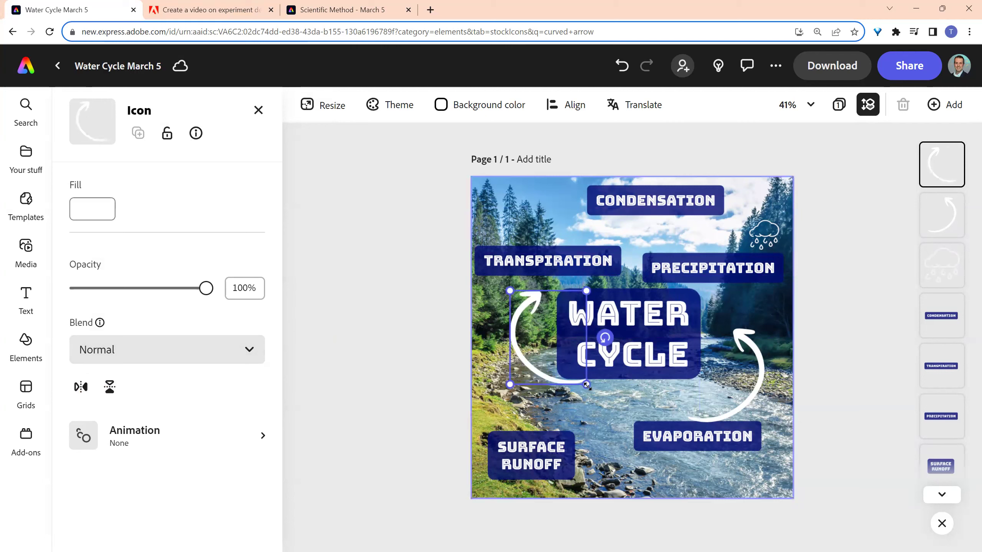
pyautogui.moveTo(559, 368); pyautogui.dragTo(521, 228)
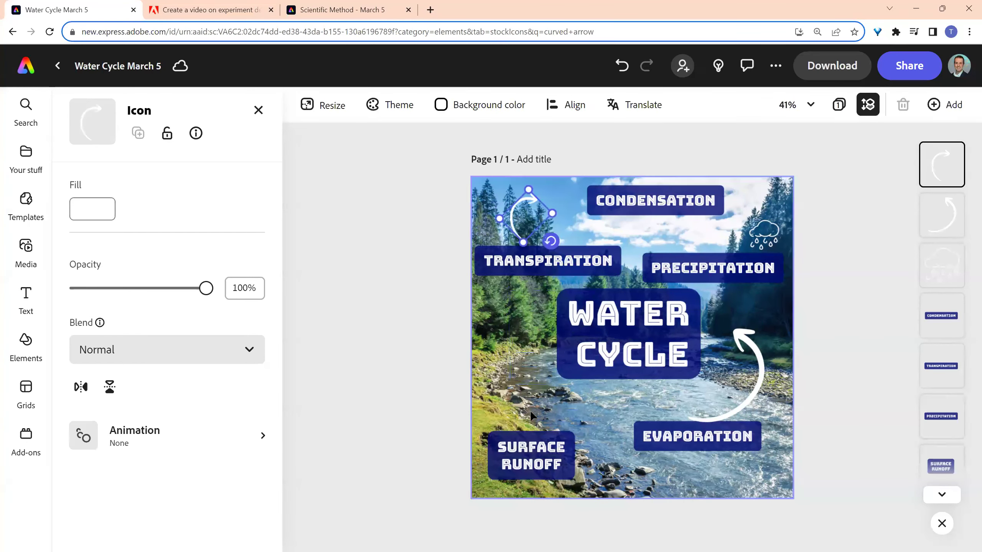
pyautogui.click(398, 363)
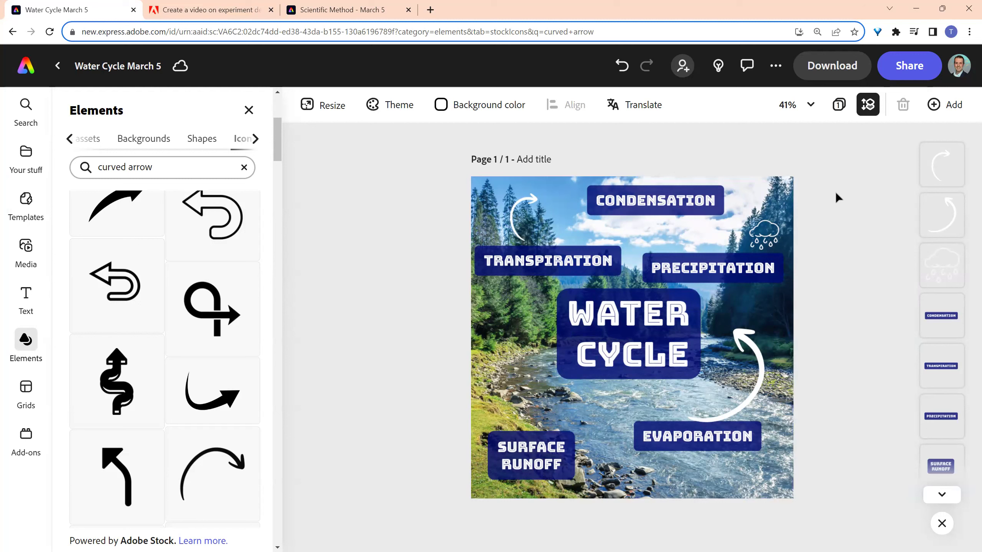
# - Download the Water Cycle project in PNG format
pyautogui.click(832, 65)
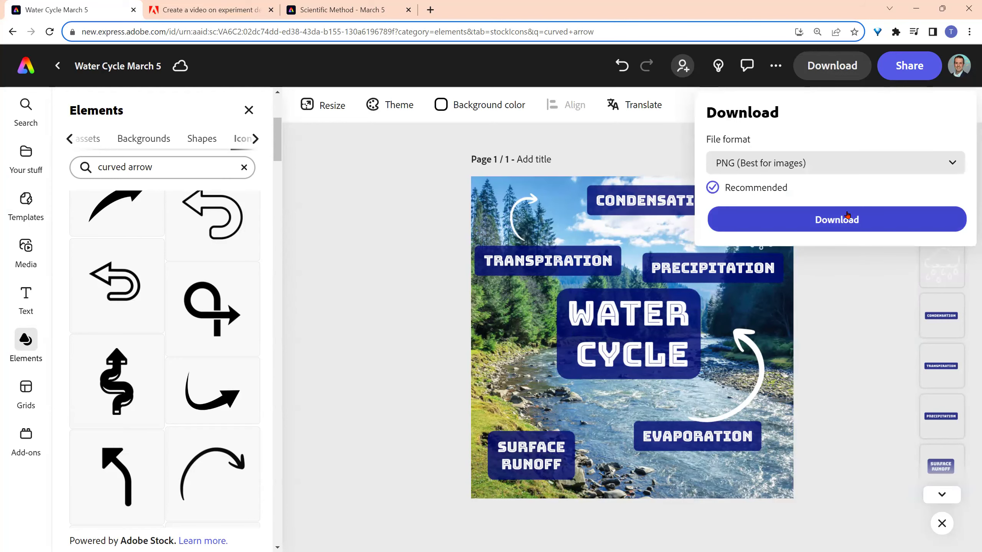
pyautogui.click(852, 219)
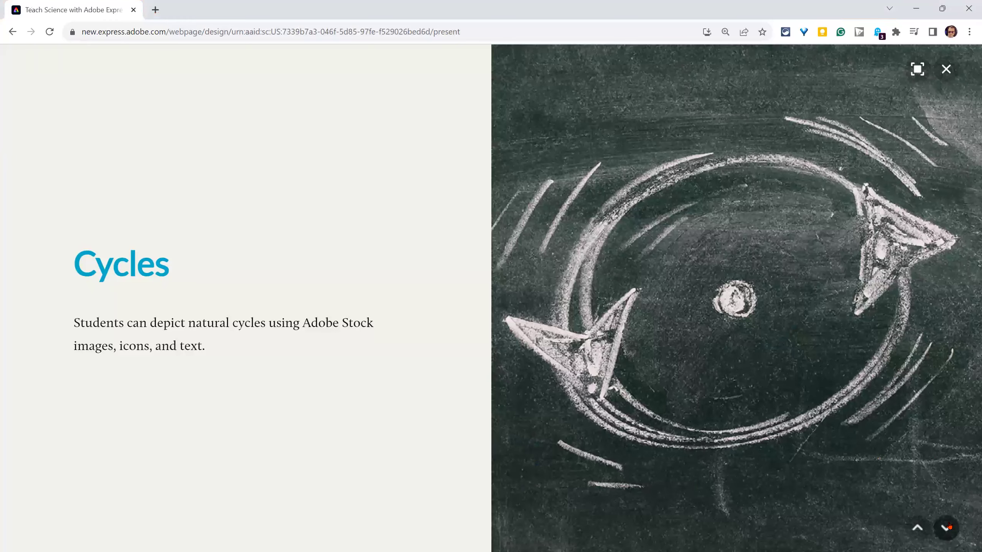
# - Advance the science teaching presentation to Documenting Experiments and copy the address of its TEMPLATE link
pyautogui.click(949, 526)
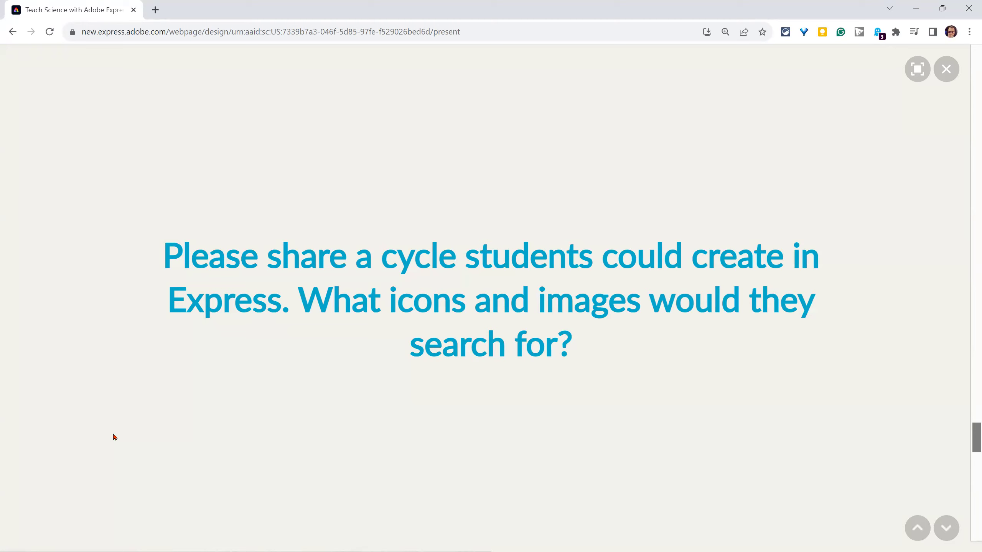
pyautogui.click(945, 528)
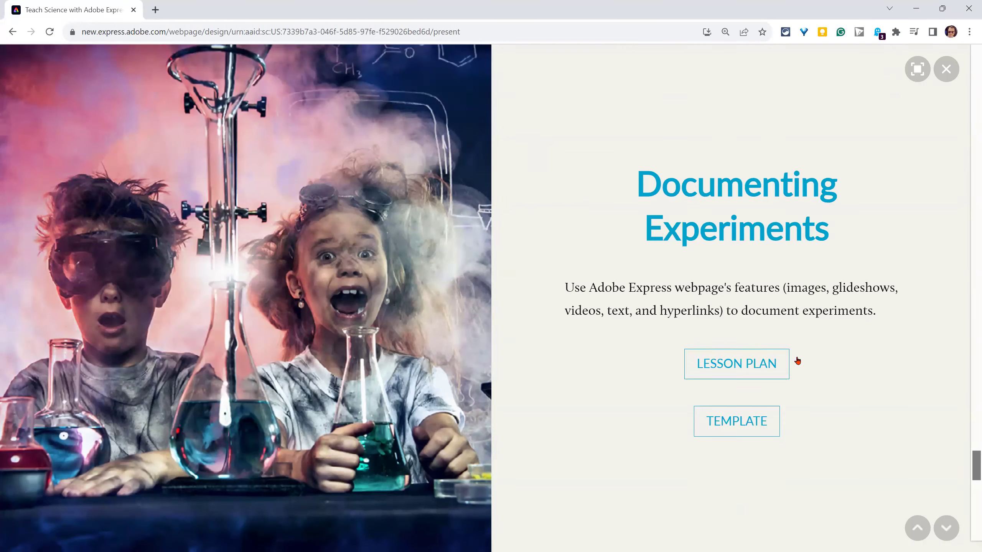
pyautogui.rightClick(738, 429)
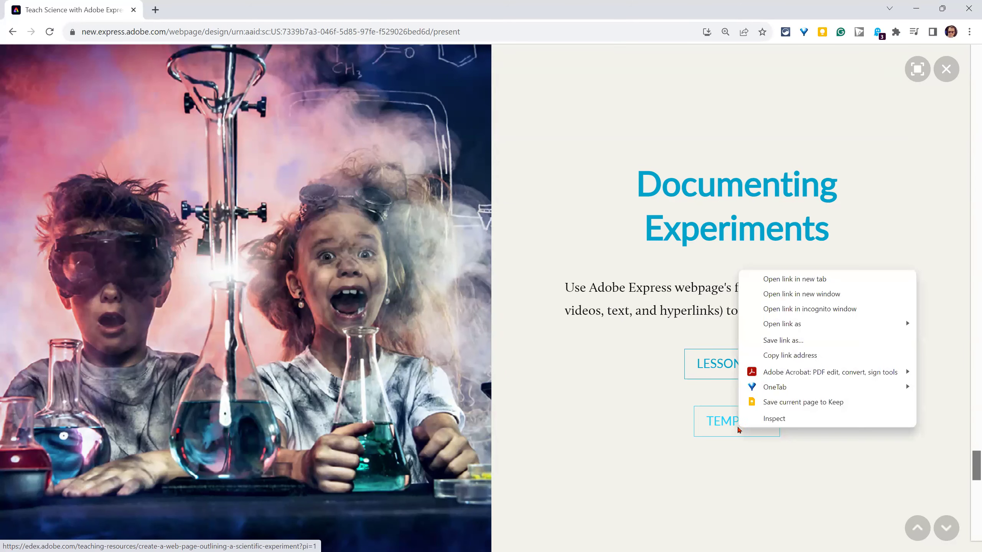
pyautogui.click(627, 274)
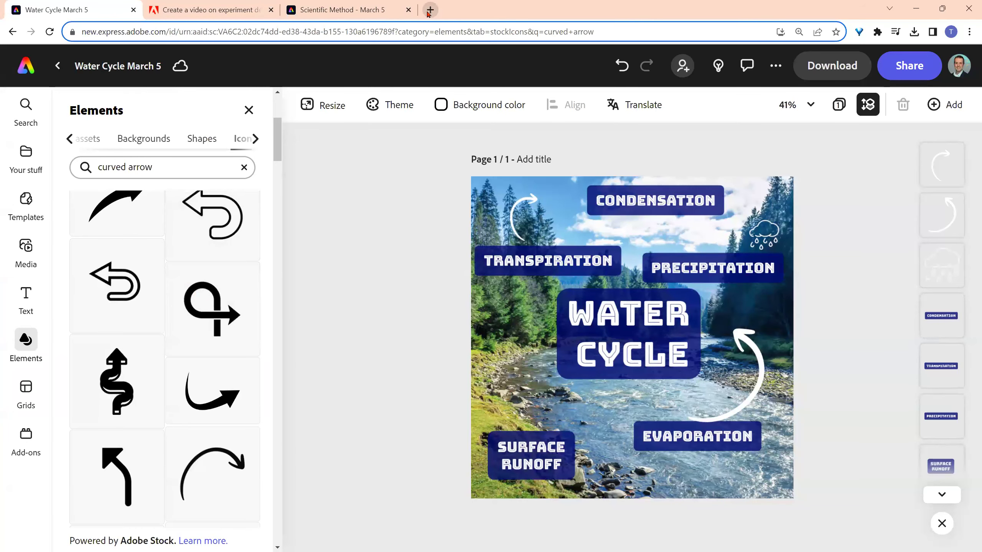
# - Load the copied link to the scientific experiment web page resource in a new browser tab and open its editable template in Adobe Express
pyautogui.click(430, 10)
pyautogui.write('https://edex.adobe.com/teaching-resources/create-a-web-page-outlining-a-scientific-experiment?pi=1')
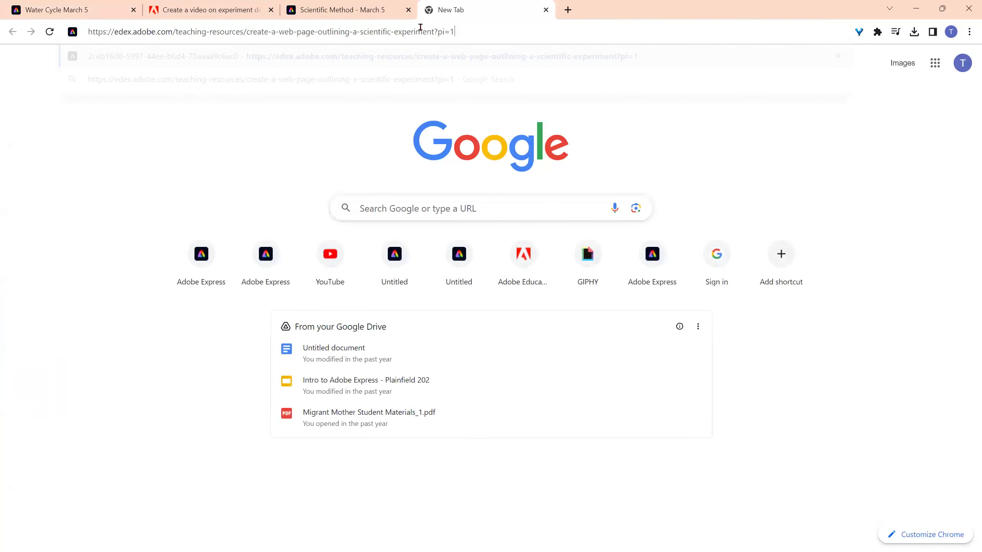
pyautogui.press('Return')
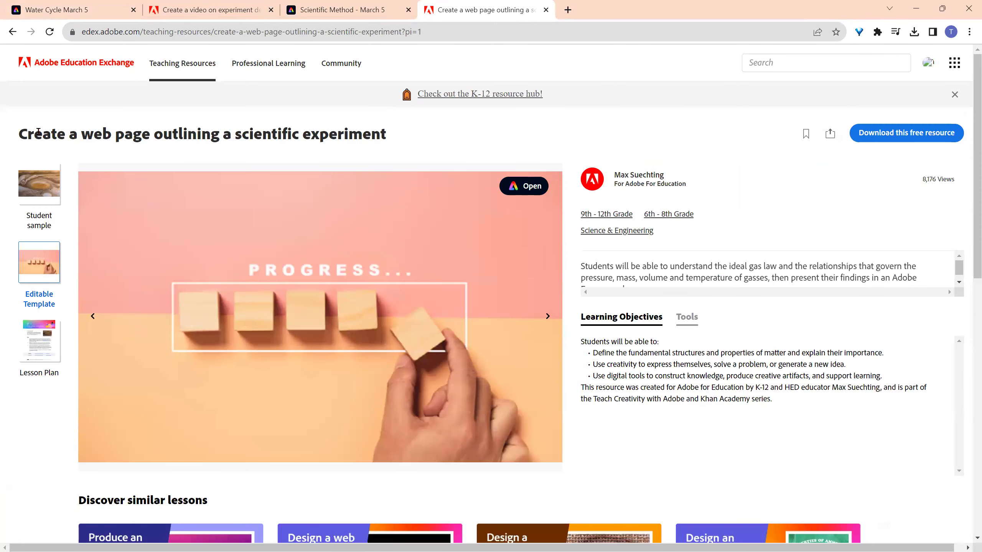
pyautogui.moveTo(39, 132); pyautogui.dragTo(288, 150)
pyautogui.click(337, 141)
pyautogui.click(536, 196)
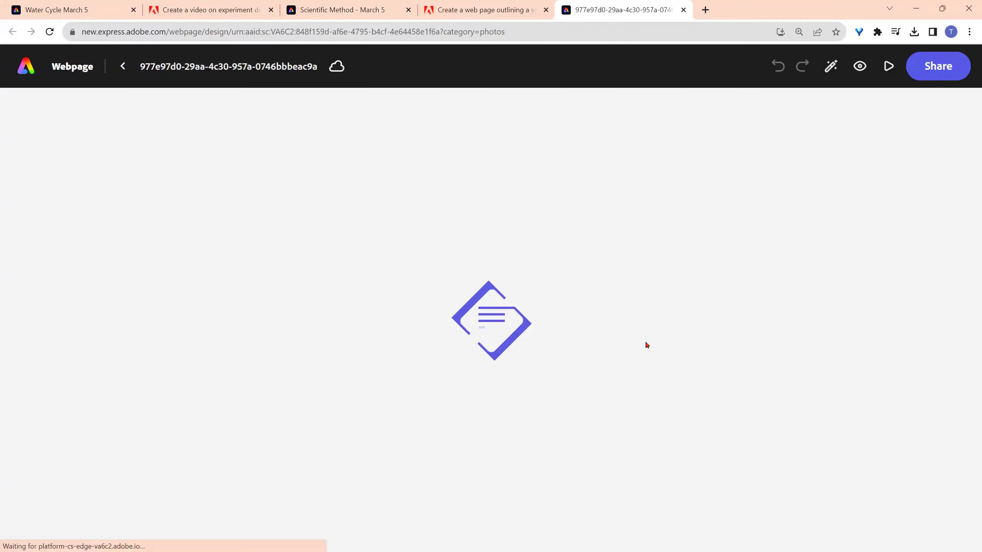
# - Rename the webpage project as Brine Shrimp
pyautogui.scroll(-15, 645, 344)
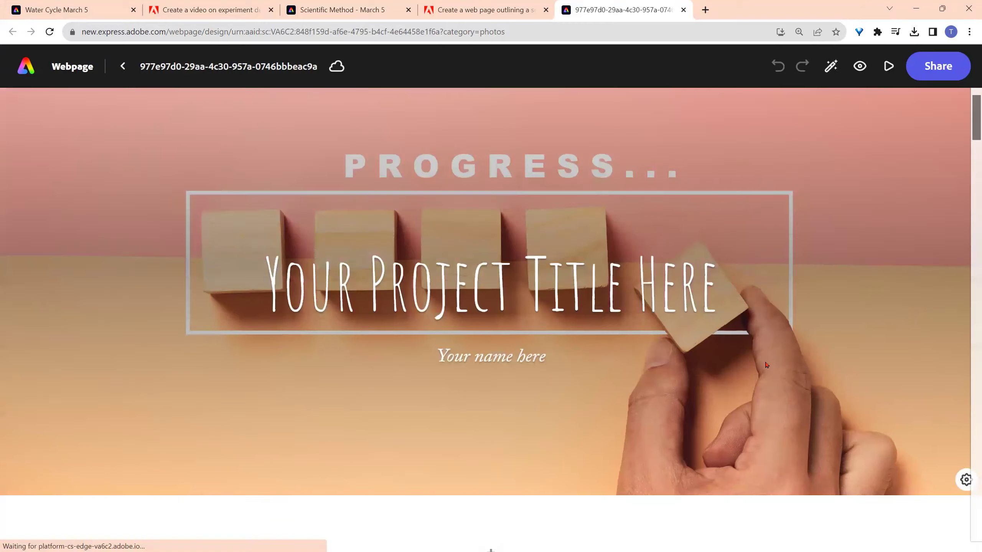
pyautogui.scroll(-20, 749, 461)
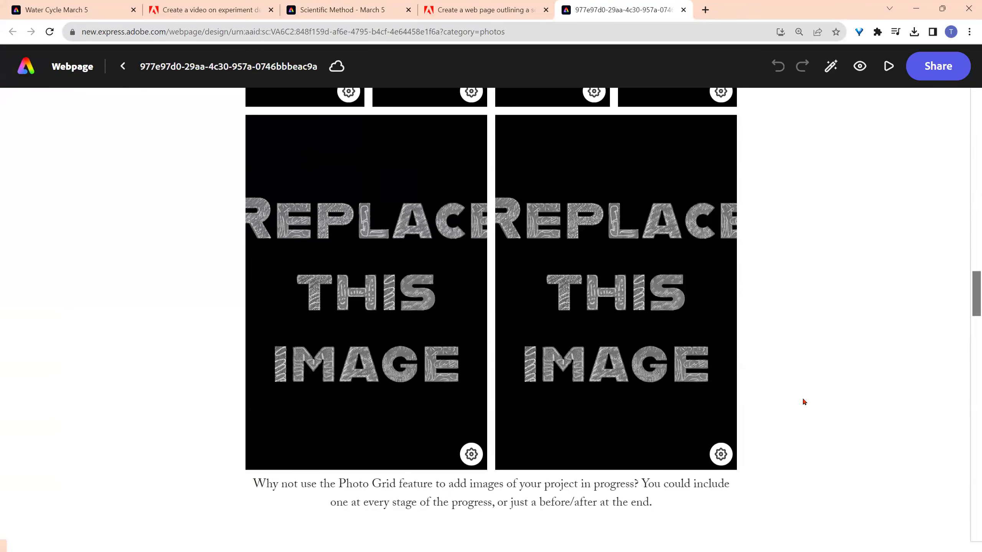
pyautogui.scroll(-10, 801, 401)
pyautogui.scroll(6, 810, 395)
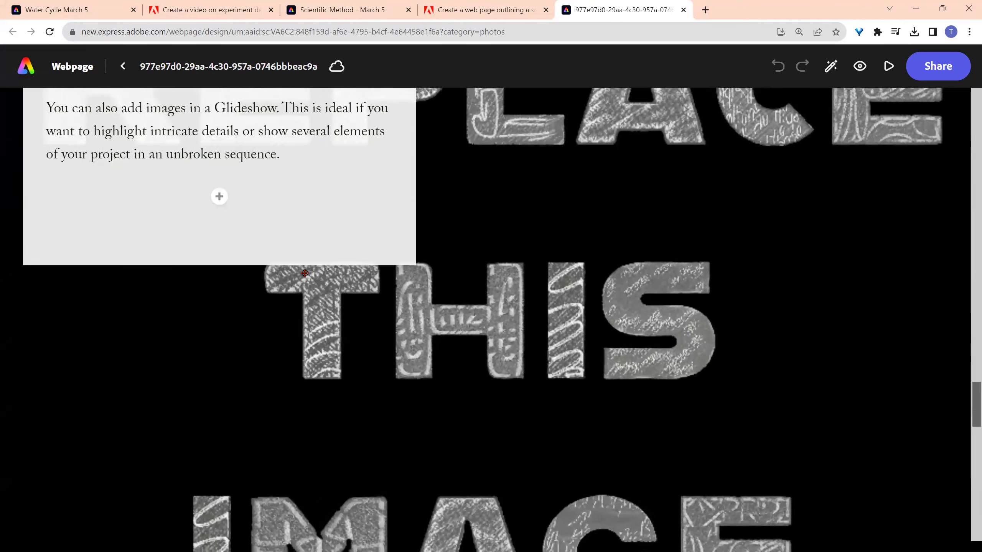
pyautogui.moveTo(972, 386); pyautogui.dragTo(971, 90)
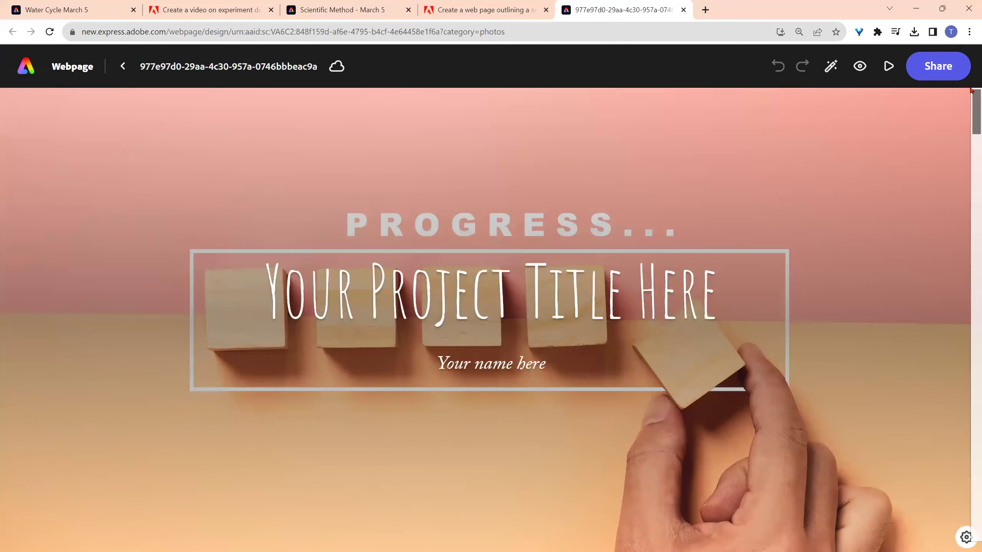
pyautogui.click(260, 66)
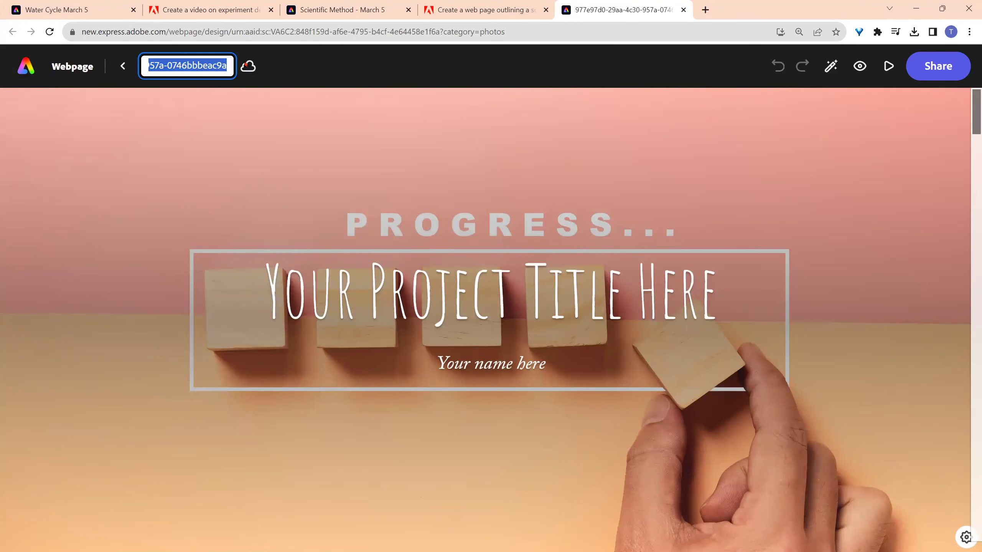
pyautogui.write('Brine')
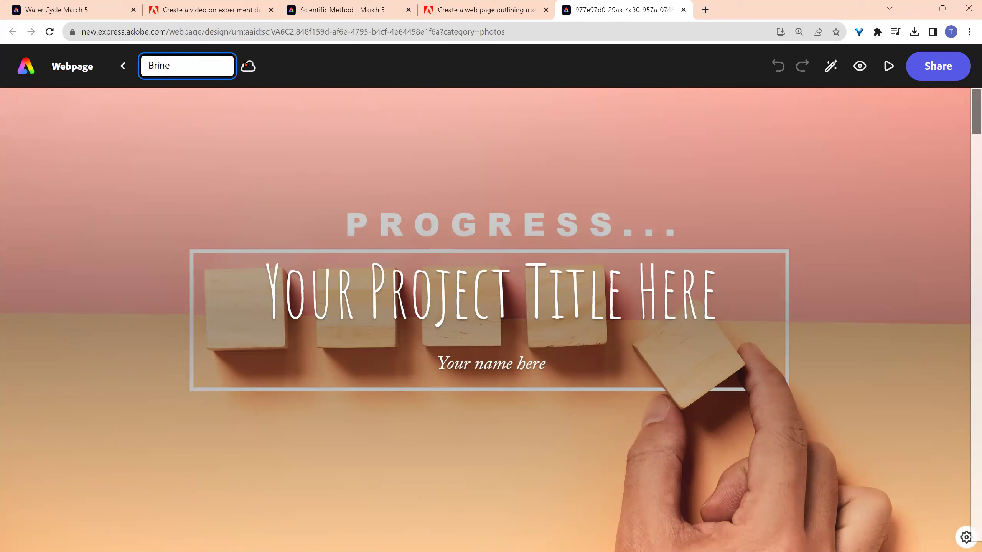
pyautogui.write(' Shrimp')
pyautogui.press('Return')
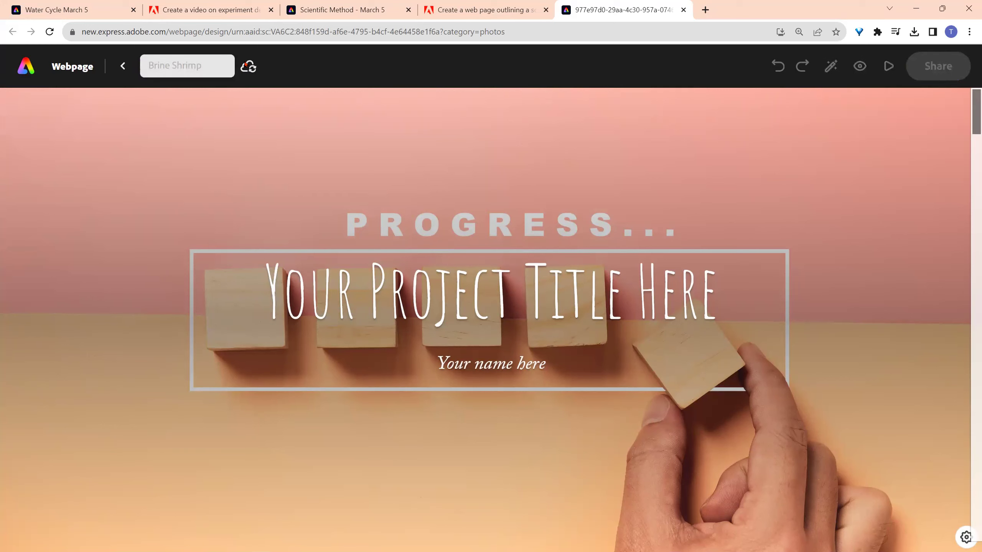
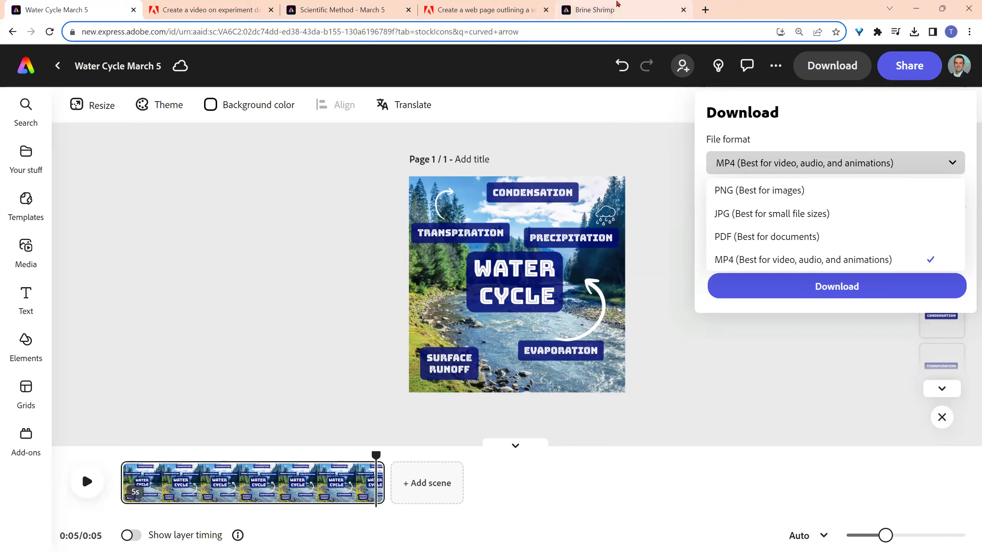
# - Return to the Brine Shrimp webpage and replace its cover image with the stock photo of several shrimp found by searching "brine shrimp"
pyautogui.click(595, 10)
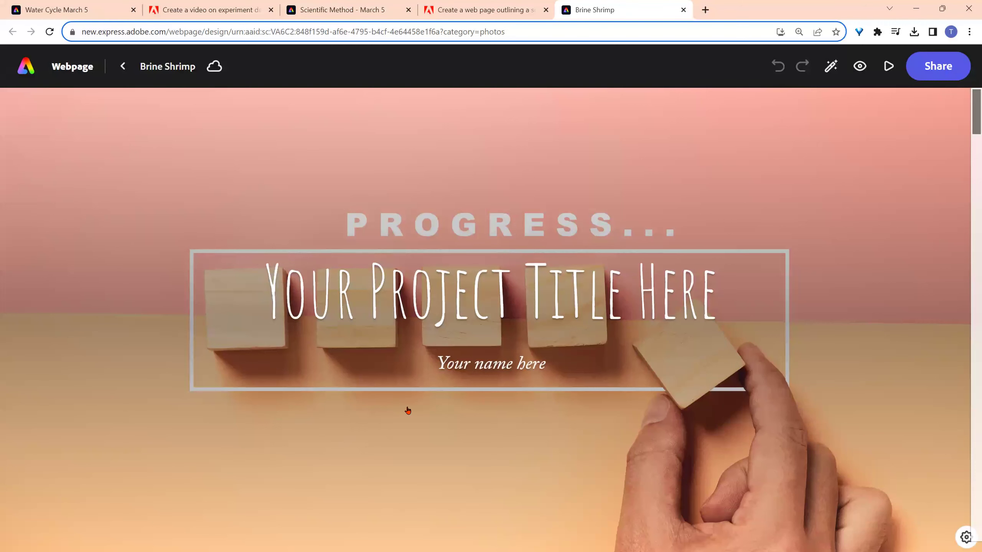
pyautogui.click(450, 416)
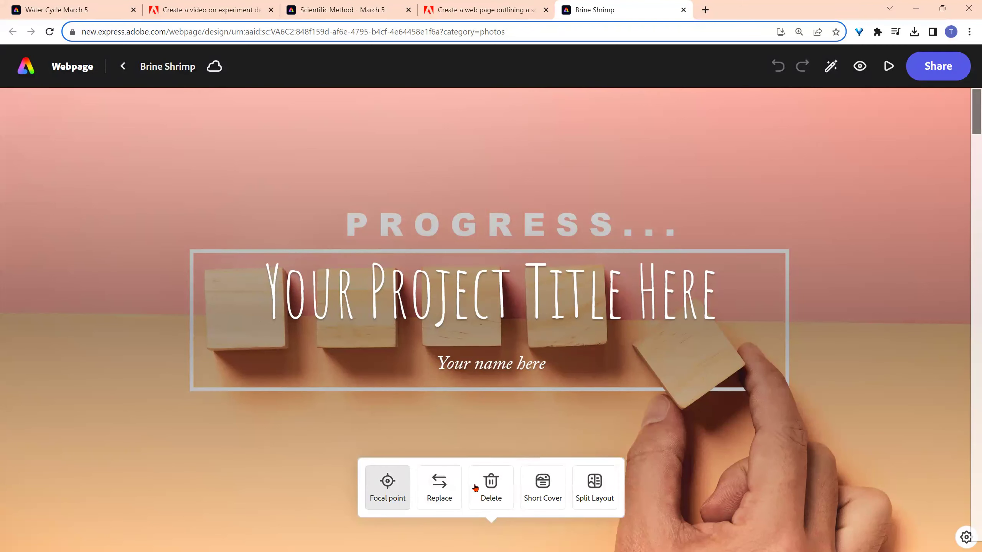
pyautogui.click(433, 491)
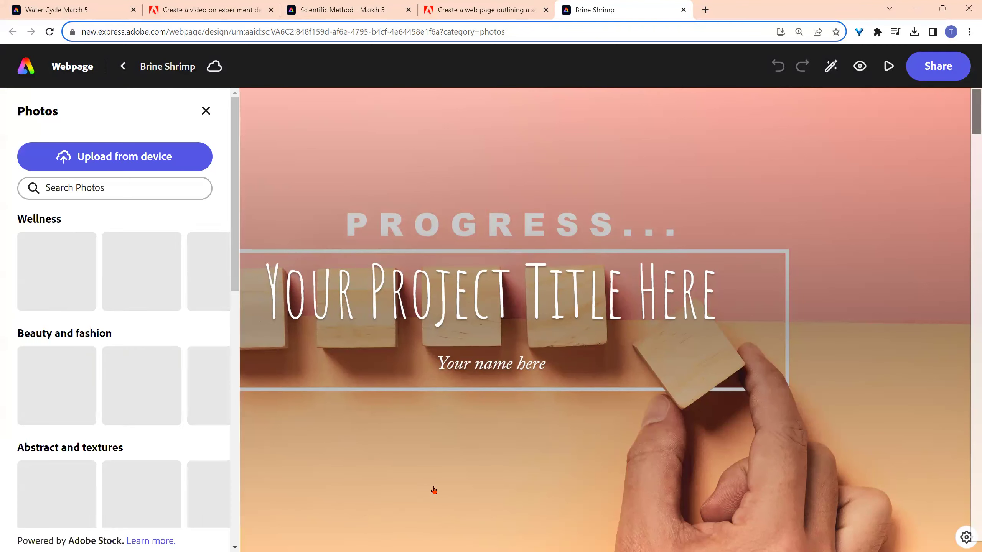
pyautogui.click(124, 189)
pyautogui.write('br')
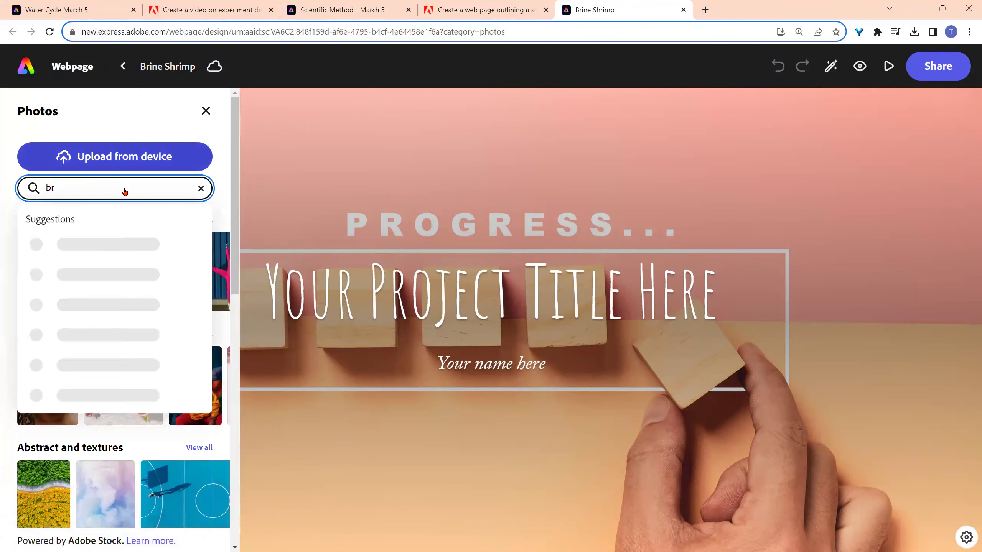
pyautogui.write('ine shrimp')
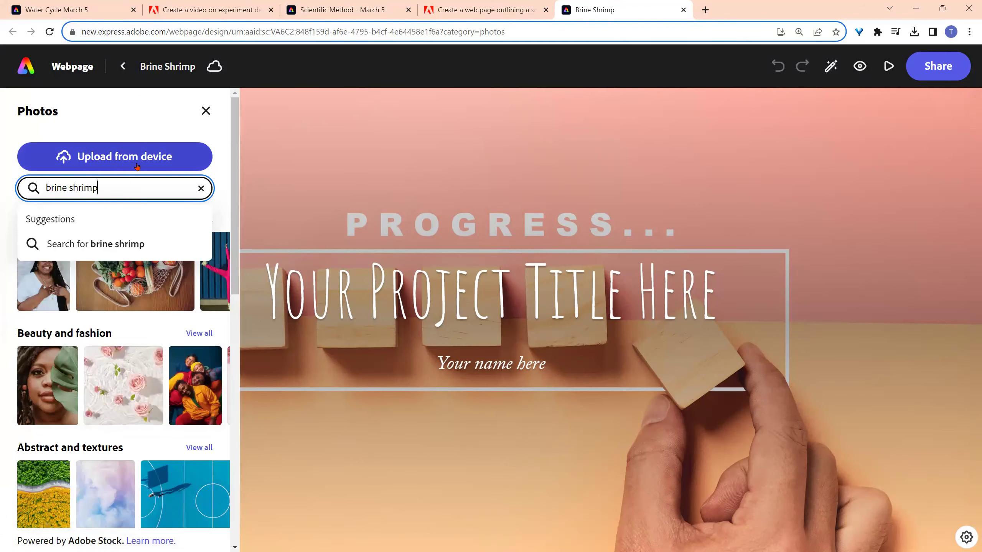
pyautogui.press('Return')
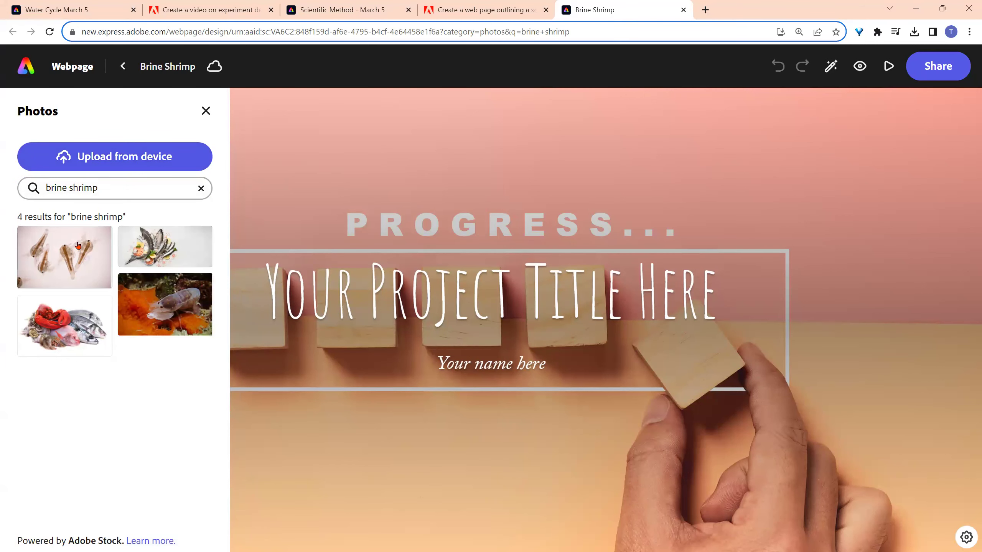
pyautogui.click(89, 273)
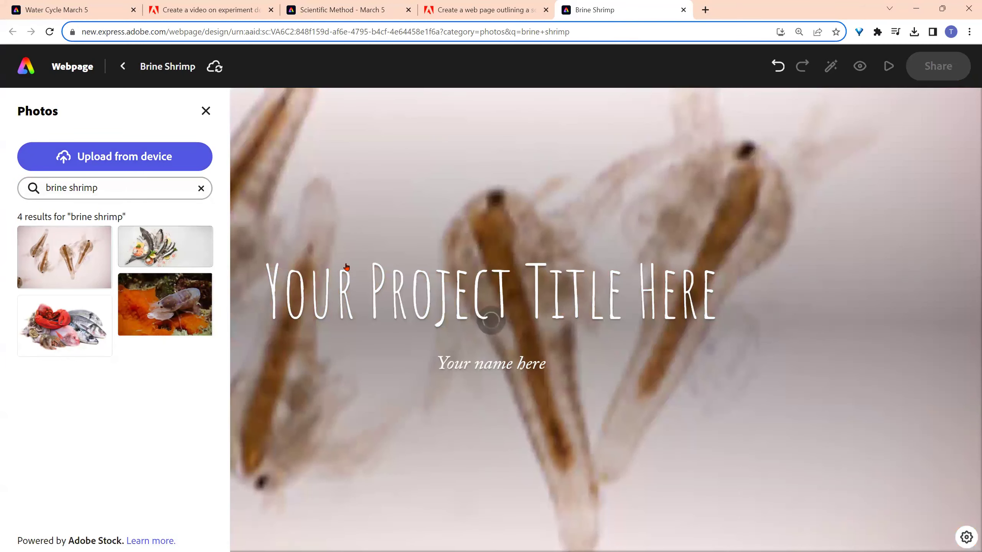
# - Change the cover title to "Brine Shrimp Lab" and replace the name placeholder below it with the author's full name
pyautogui.tripleClick(519, 286)
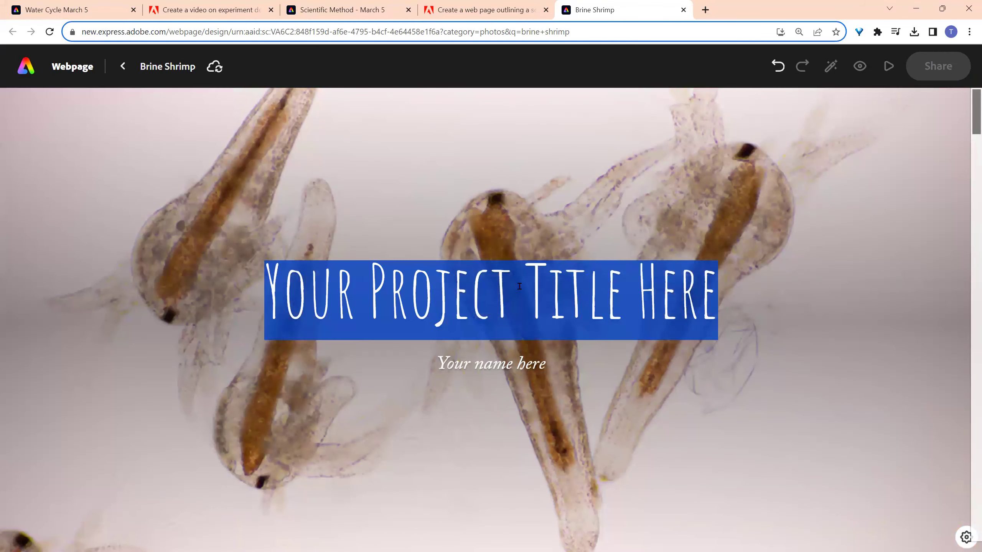
pyautogui.write('Brine Shrimp Lab')
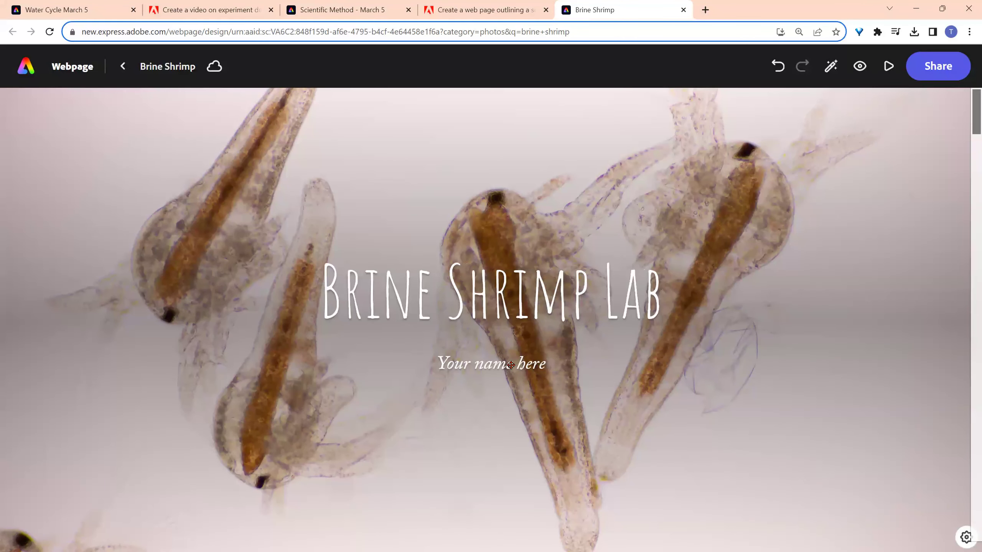
pyautogui.tripleClick(511, 365)
pyautogui.write('Tom Mullaney')
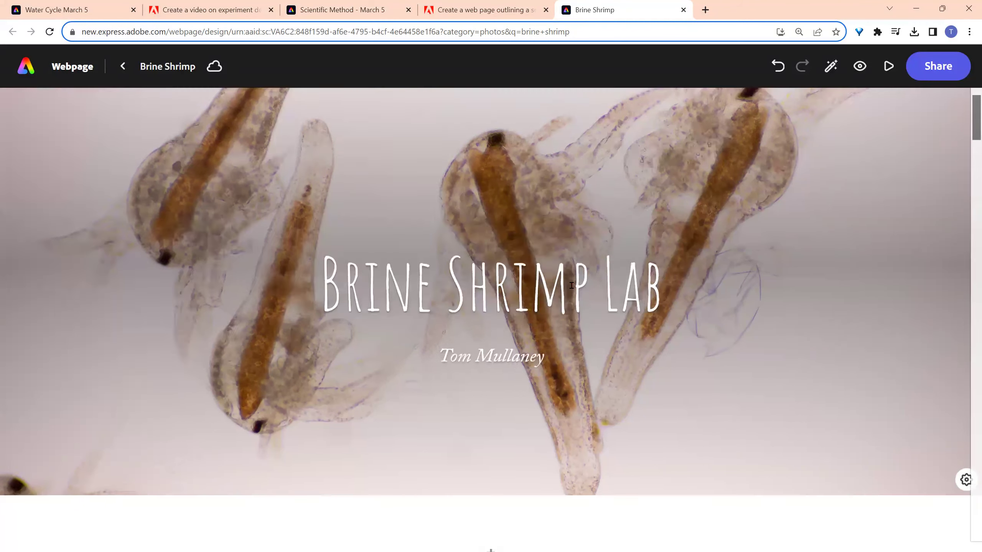
# - Start replacing the split layout's placeholder image with an uploaded file and open the Brine Shrimp Images folder found by searching Downloads for "brine"
pyautogui.scroll(-10, 502, 368)
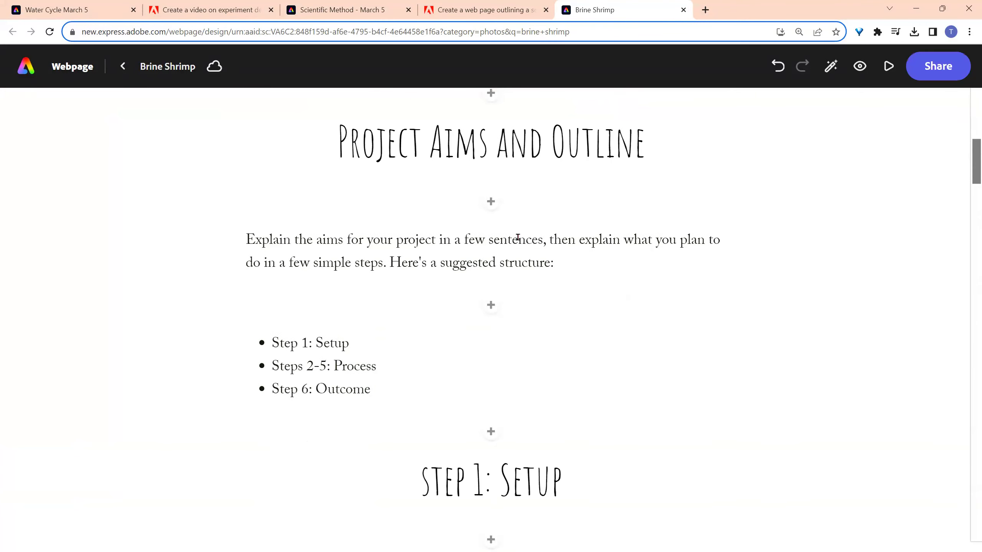
pyautogui.scroll(-6, 518, 238)
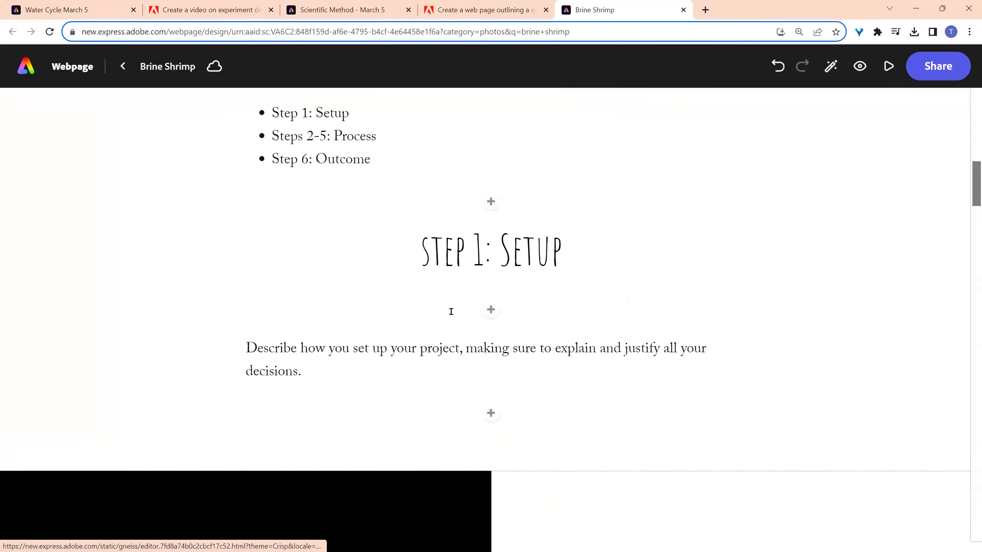
pyautogui.scroll(-10, 451, 310)
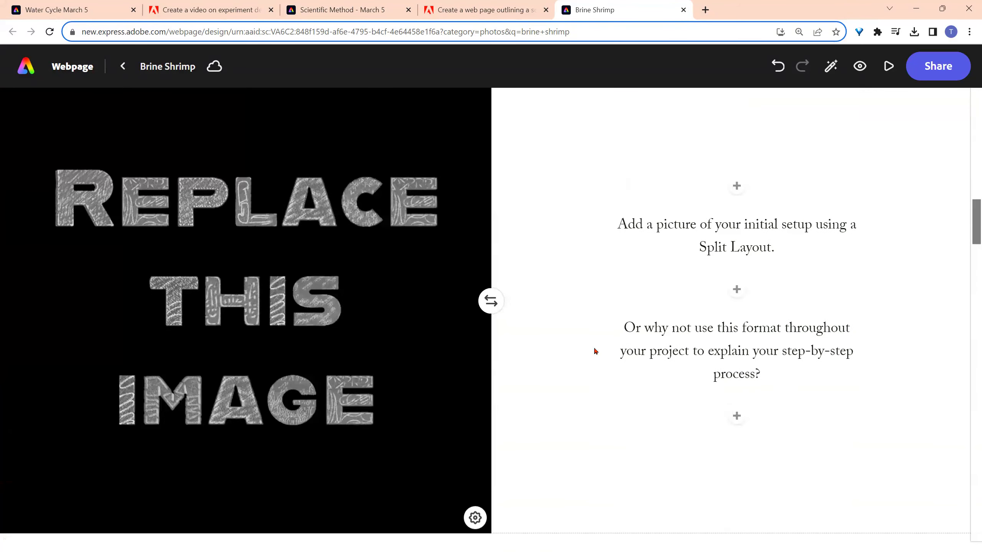
pyautogui.scroll(-2, 601, 349)
pyautogui.scroll(3, 539, 334)
pyautogui.click(340, 299)
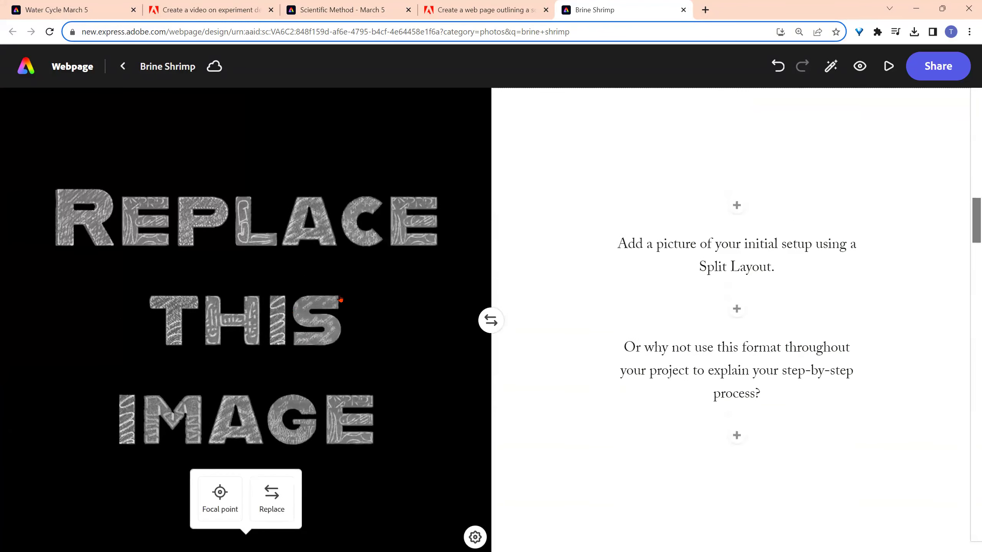
pyautogui.click(280, 497)
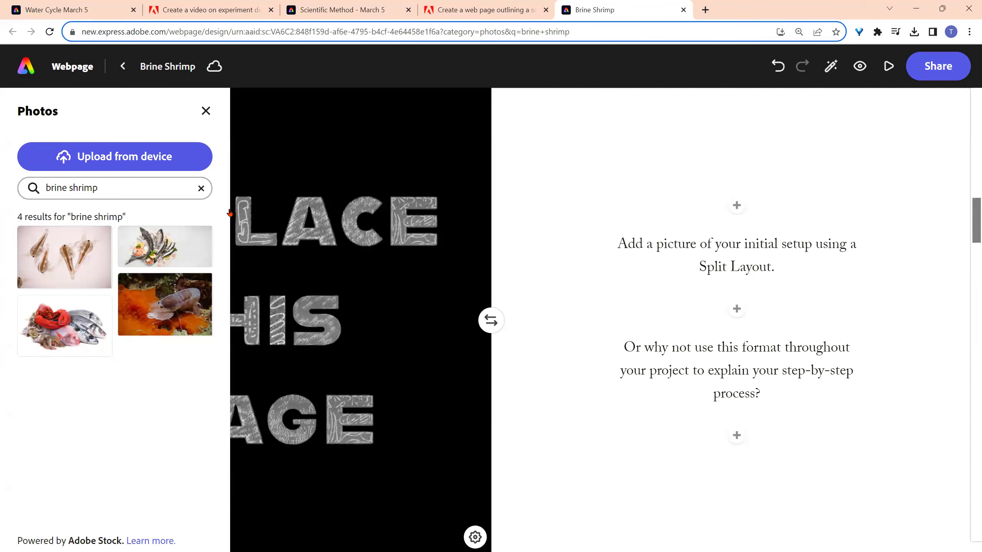
pyautogui.click(116, 159)
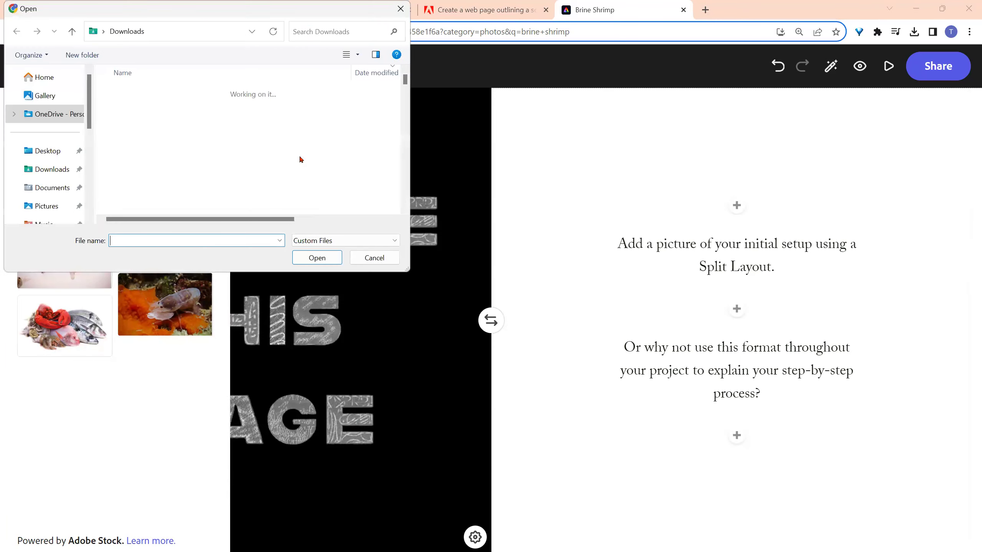
pyautogui.click(345, 26)
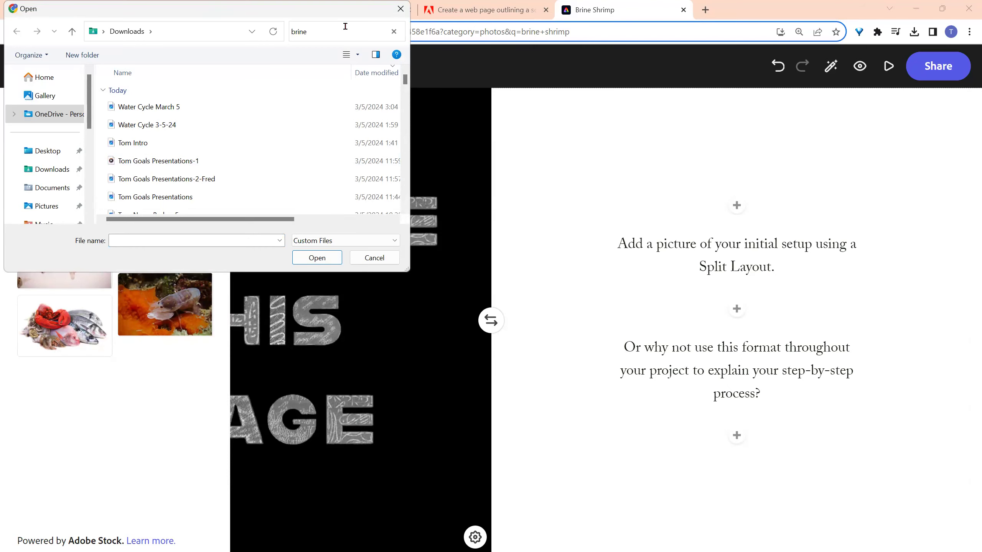
pyautogui.doubleClick(208, 204)
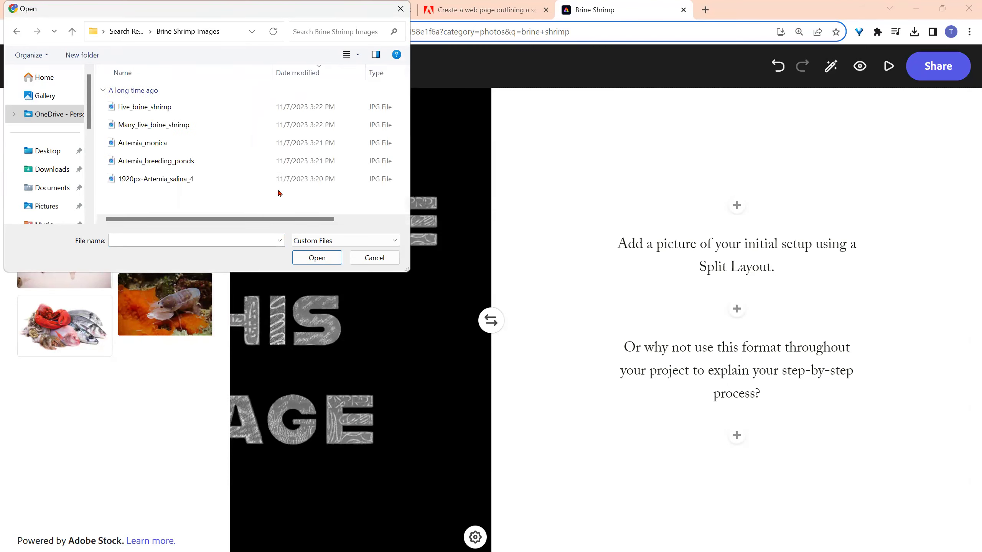
# - Display the folder's files as thumbnails and insert 1920px-Artemia_salina_4 as the split layout's image
pyautogui.click(358, 55)
pyautogui.click(400, 34)
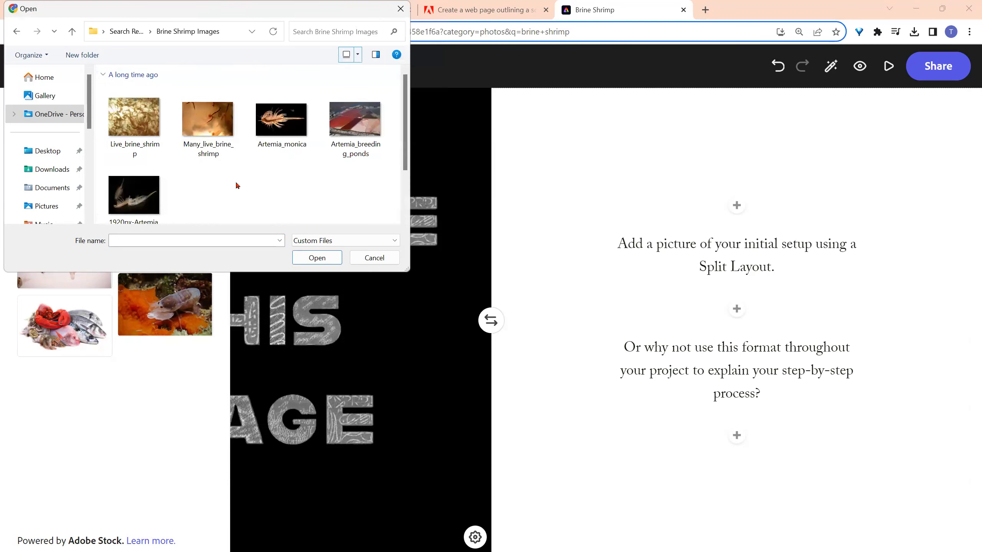
pyautogui.click(131, 190)
pyautogui.click(317, 258)
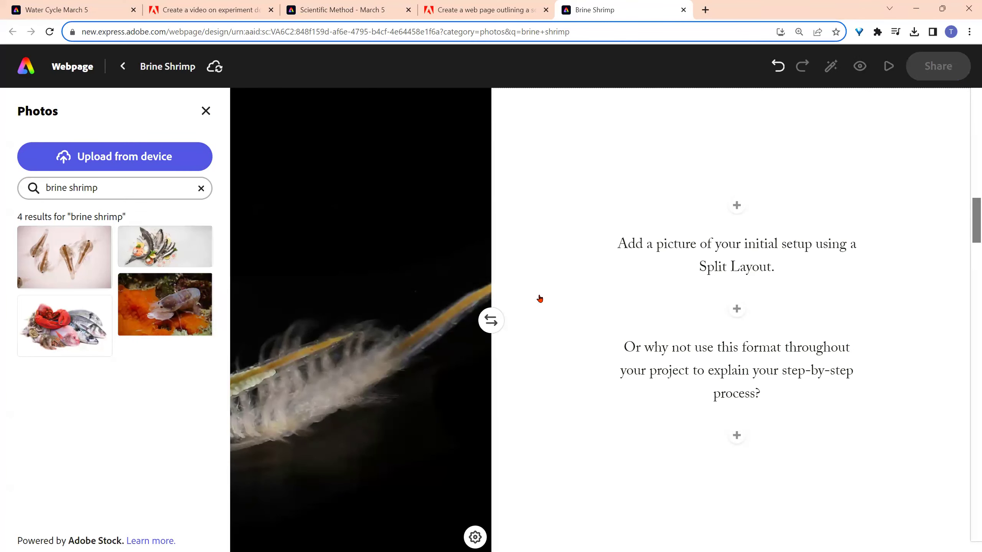
pyautogui.click(208, 111)
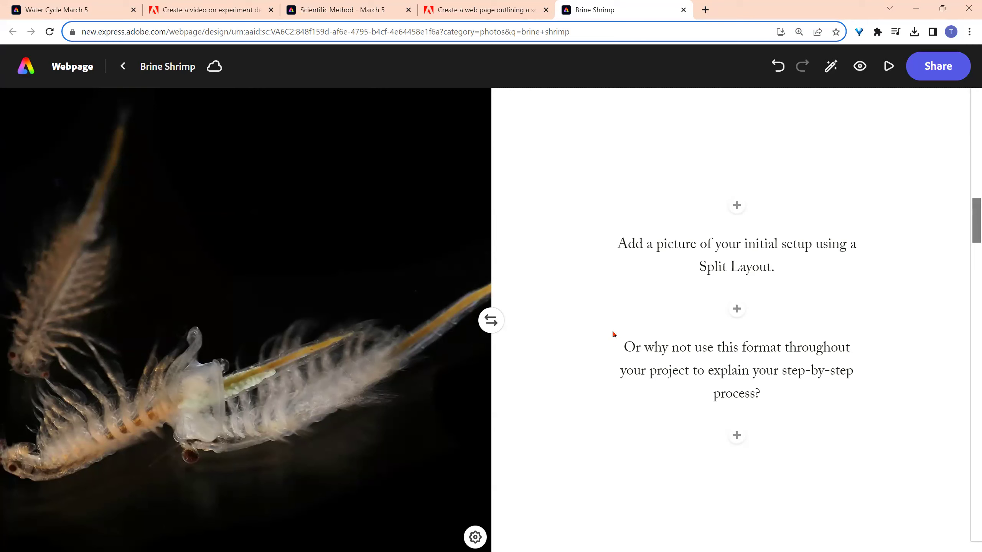
# - Look over the photo grid and glideshow placeholder sections further down the webpage
pyautogui.scroll(-10, 584, 291)
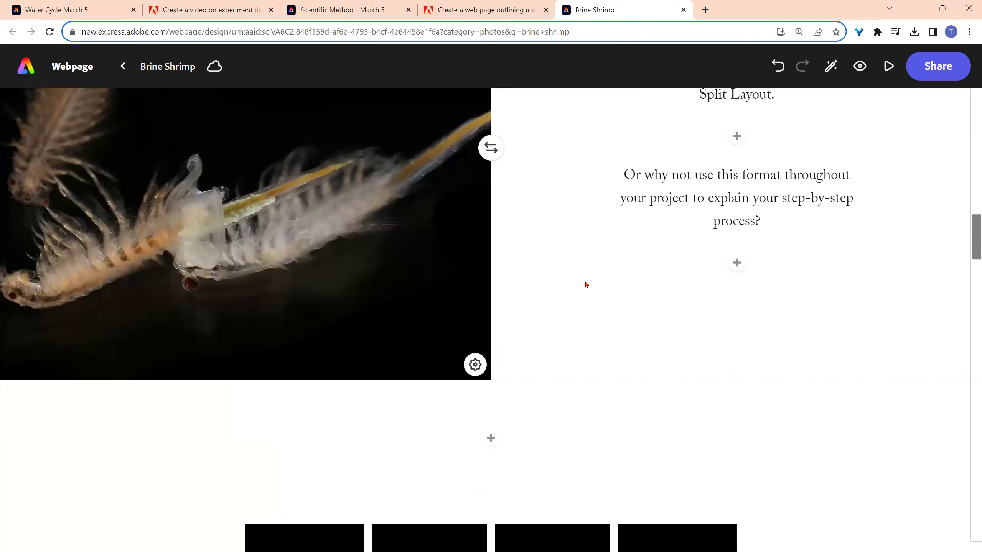
pyautogui.scroll(-6, 799, 266)
pyautogui.scroll(4, 794, 302)
pyautogui.scroll(-5, 790, 335)
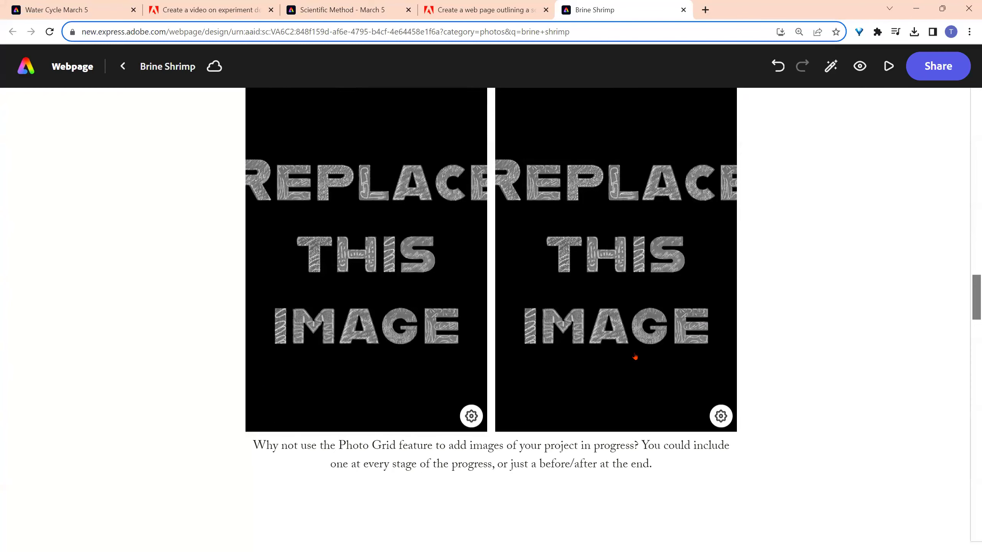
pyautogui.scroll(5, 635, 357)
pyautogui.scroll(-15, 830, 348)
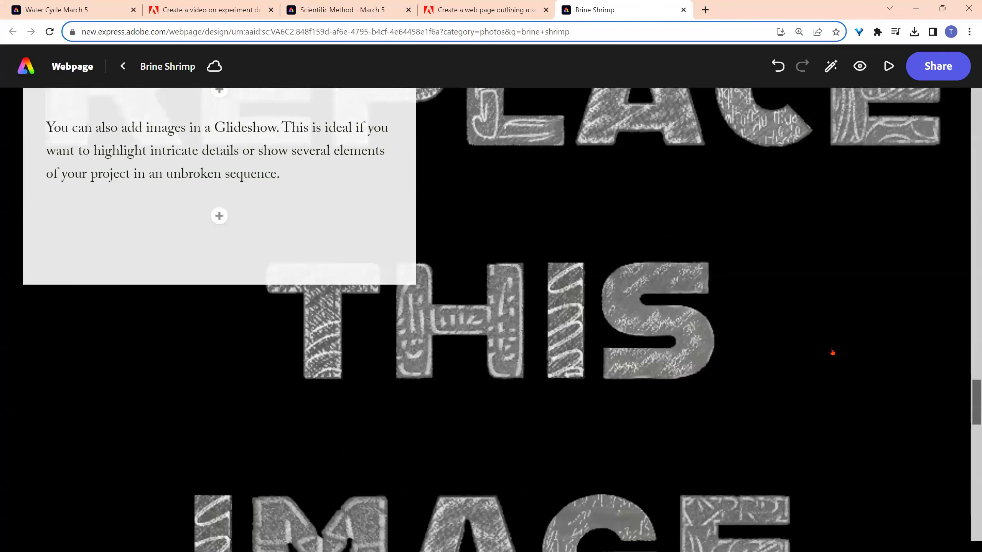
pyautogui.scroll(4, 812, 350)
pyautogui.scroll(-4, 549, 317)
pyautogui.scroll(-8, 541, 311)
pyautogui.scroll(14, 548, 311)
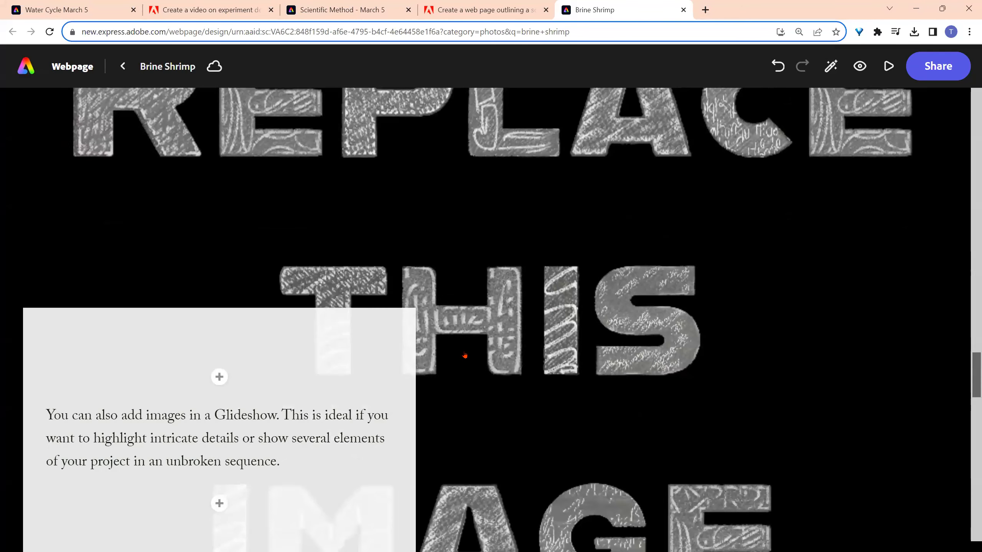
# - Open the glideshow's photos for editing and upload the Artemia_breeding_ponds image from the Brine Shrimp Images folder
pyautogui.scroll(6, 464, 348)
pyautogui.scroll(-3, 483, 340)
pyautogui.click(532, 343)
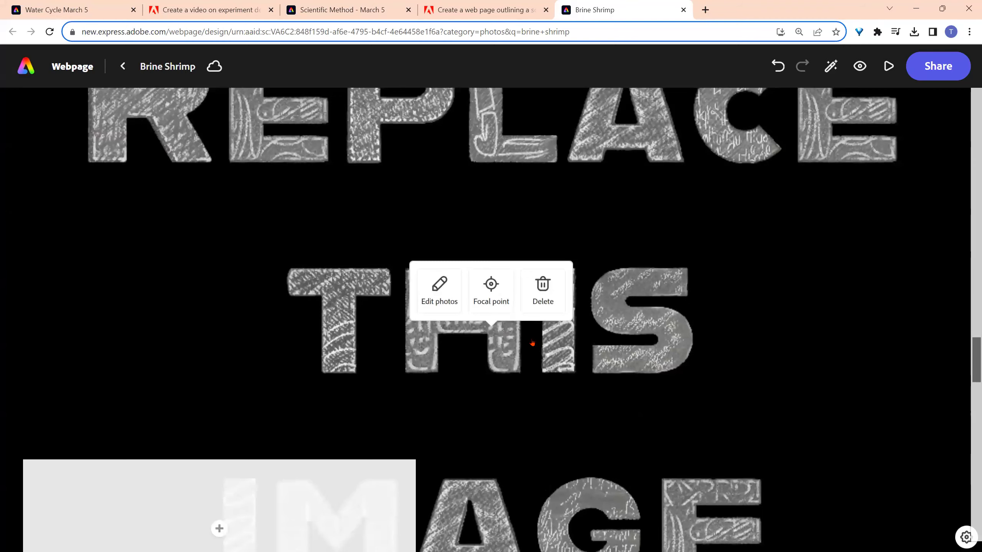
pyautogui.click(439, 292)
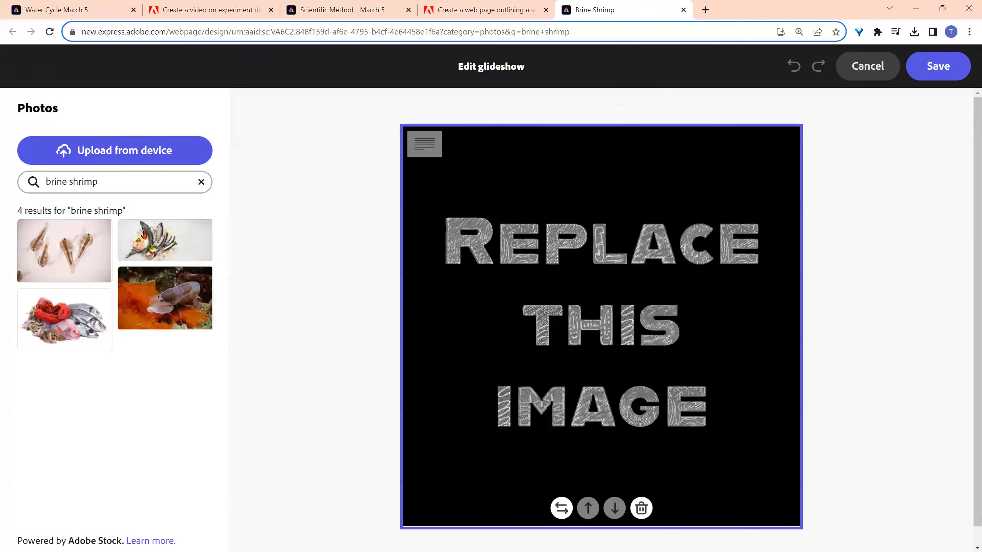
pyautogui.click(112, 158)
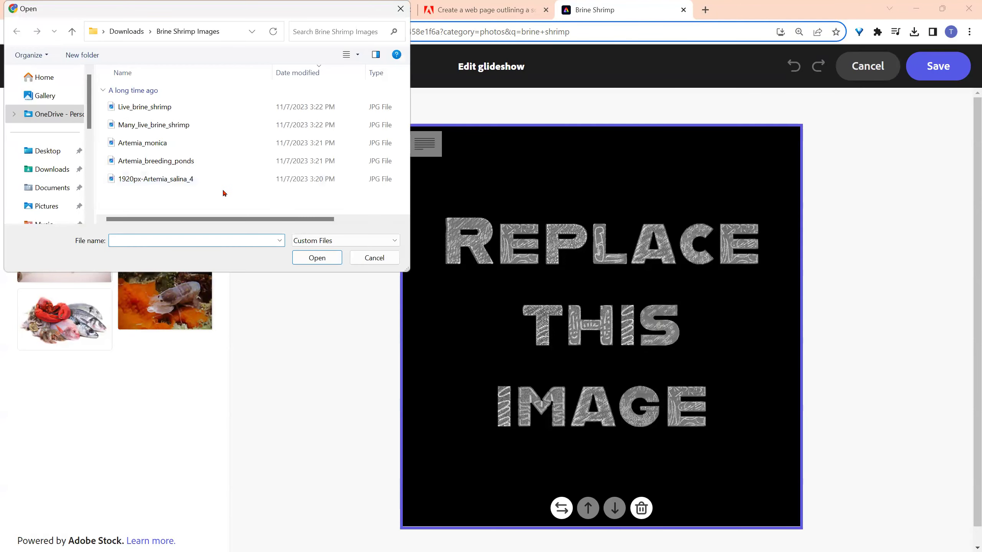
pyautogui.click(186, 160)
pyautogui.click(339, 257)
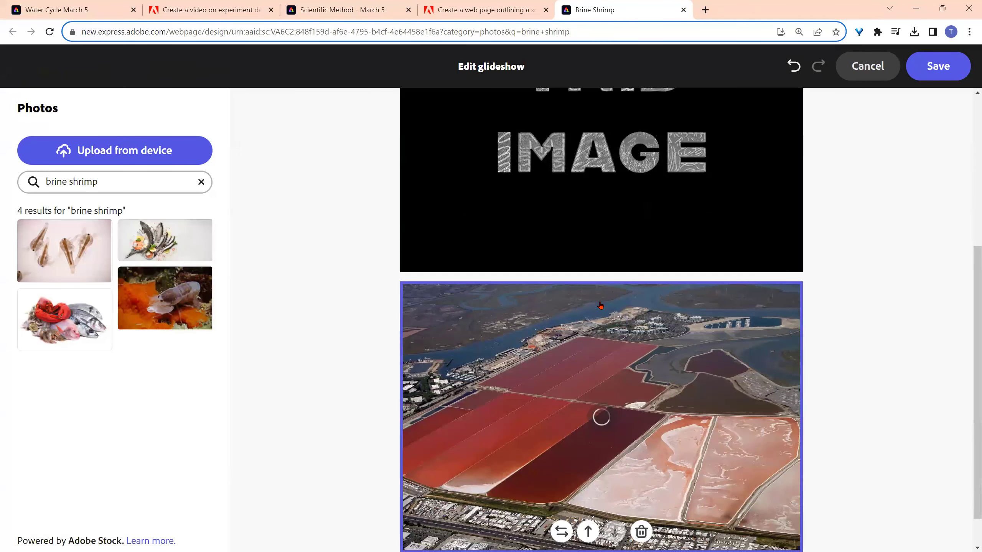
# - Delete the "Replace this image" placeholder and its associated text from the glideshow, and save the glideshow
pyautogui.click(719, 210)
pyautogui.click(647, 511)
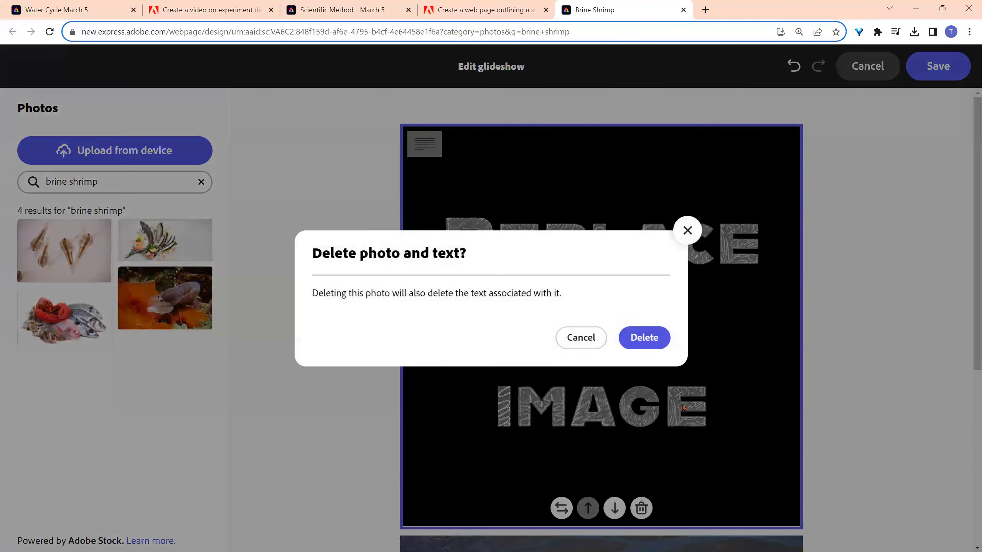
pyautogui.click(628, 340)
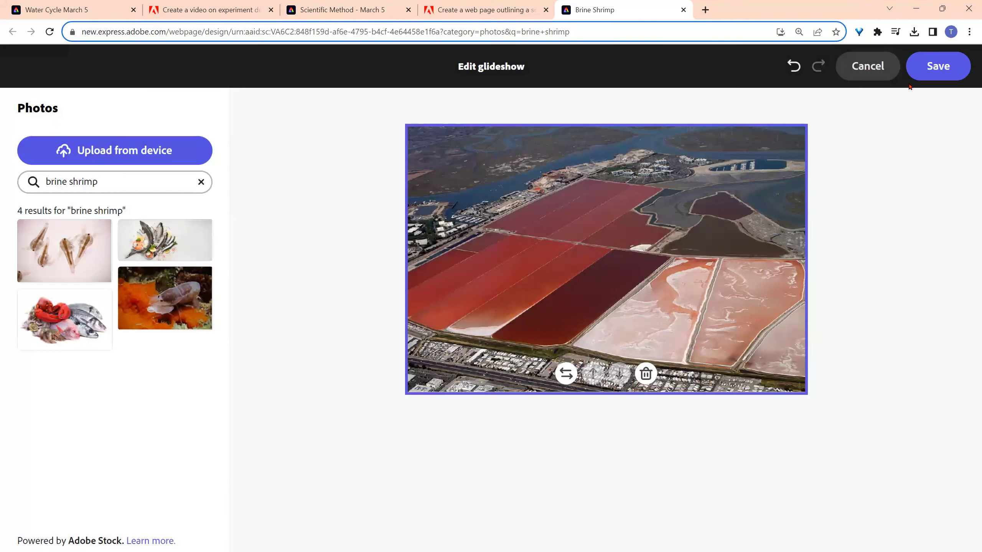
# - Start adding a GIF to the empty text box over the glideshow's breeding ponds photo
pyautogui.scroll(-5, 210, 199)
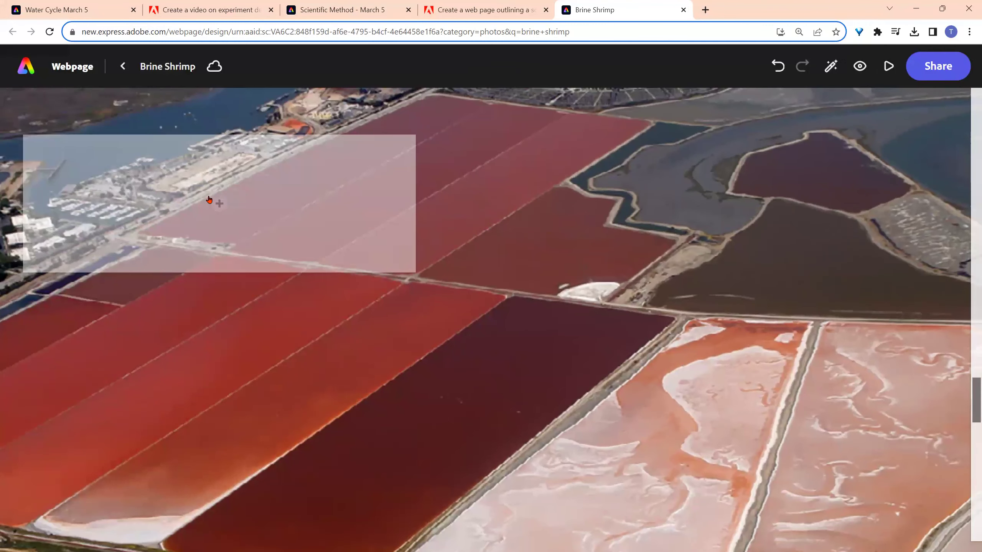
pyautogui.click(219, 203)
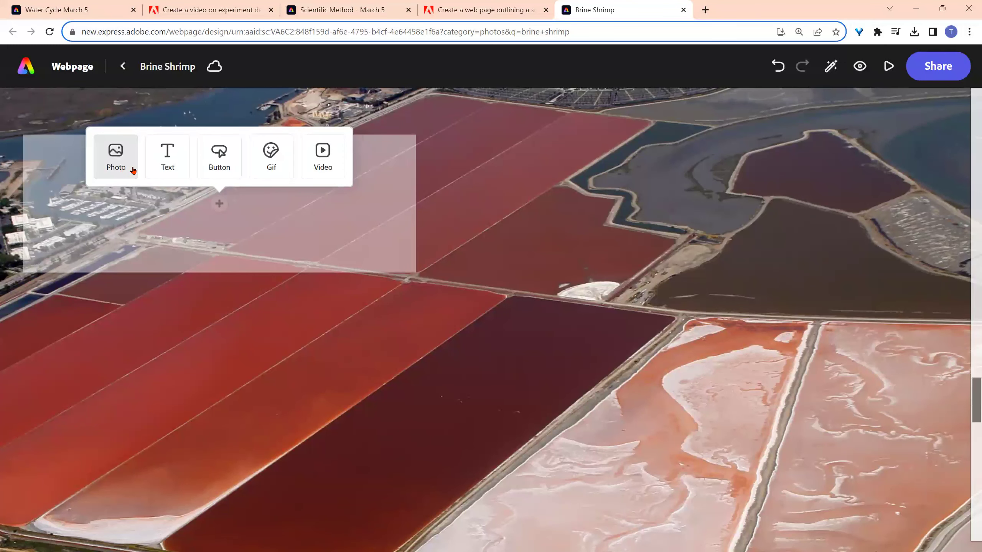
pyautogui.click(280, 158)
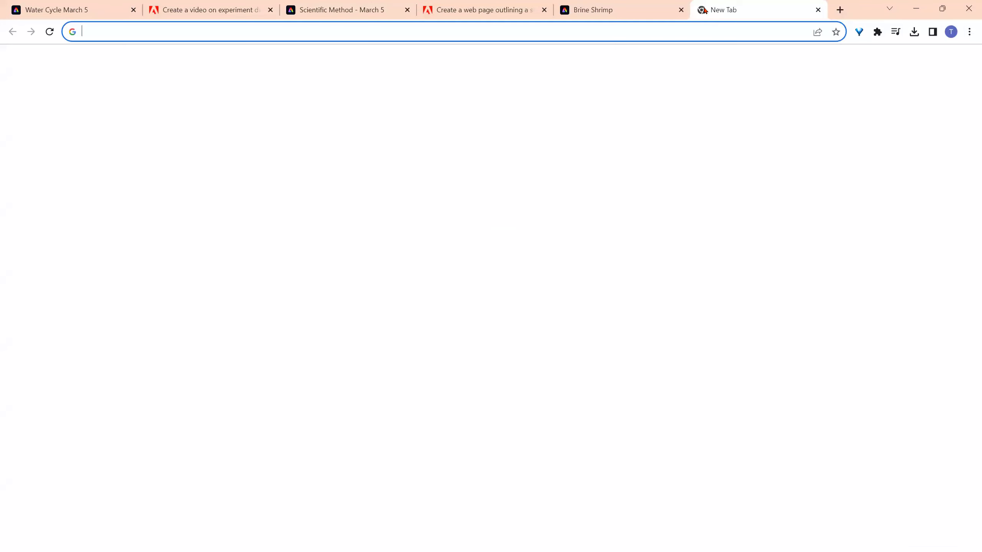
# - Open giphy.com in a new browser tab and search it for "brine shrimp"
pyautogui.click(705, 9)
pyautogui.write('g')
pyautogui.press('Return')
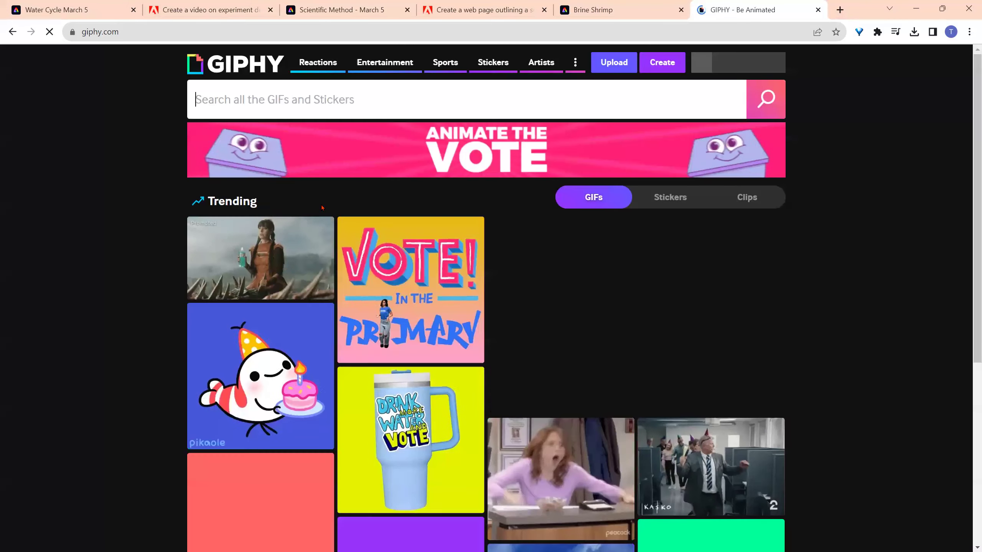
pyautogui.click(288, 96)
pyautogui.write('brine')
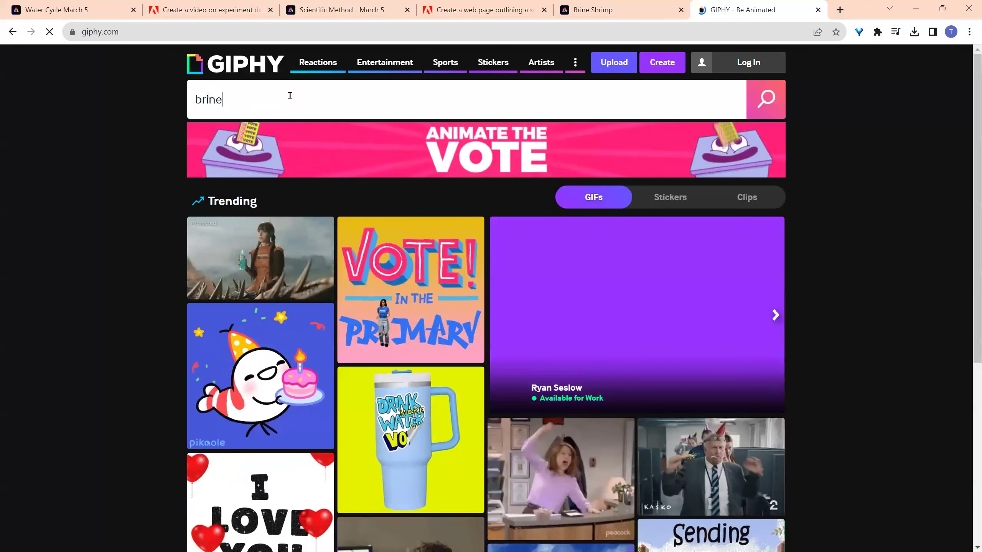
pyautogui.write(' shrimp')
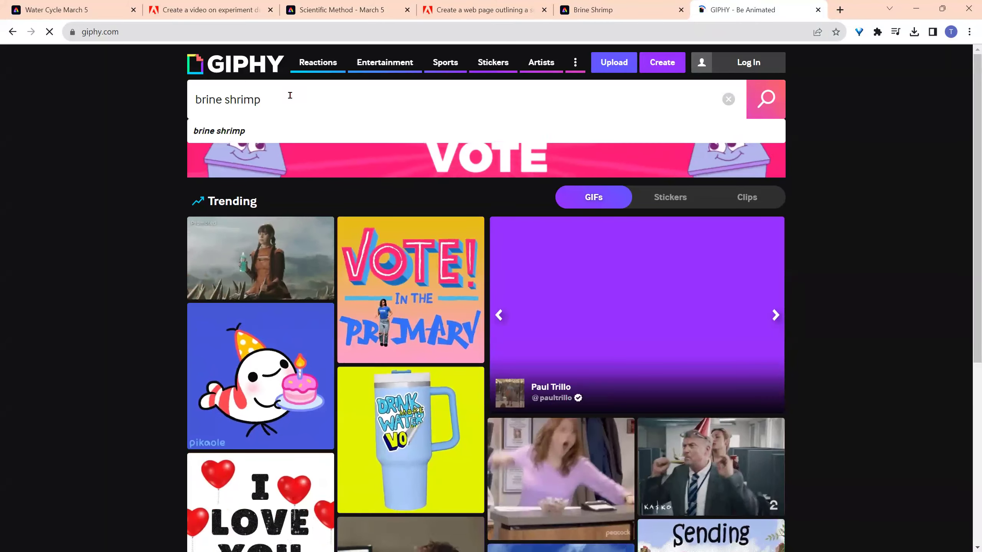
pyautogui.click(251, 131)
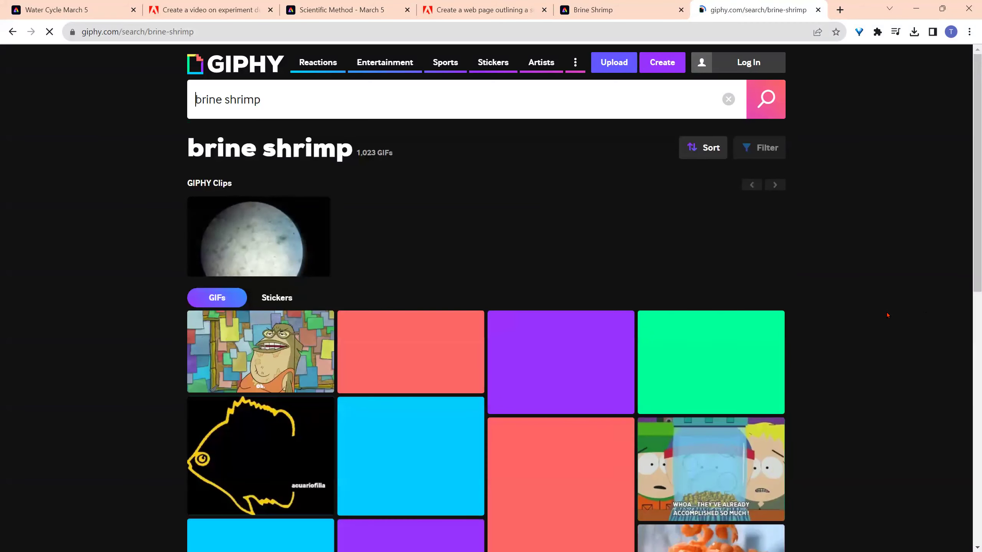
# - Look through the brine shrimp GIFs on GIPHY, switch to the sticker results, and browse those as well
pyautogui.scroll(-1, 887, 315)
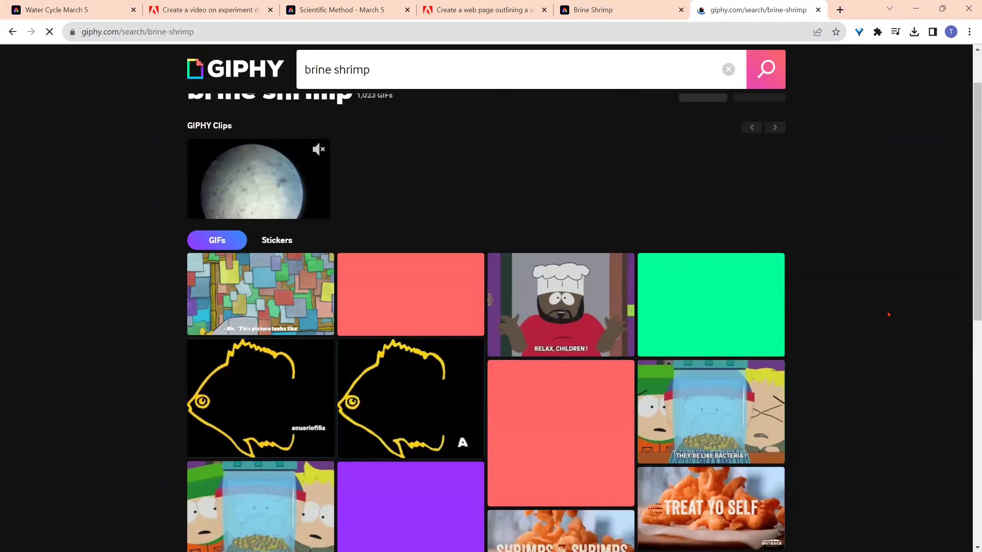
pyautogui.scroll(-2, 887, 315)
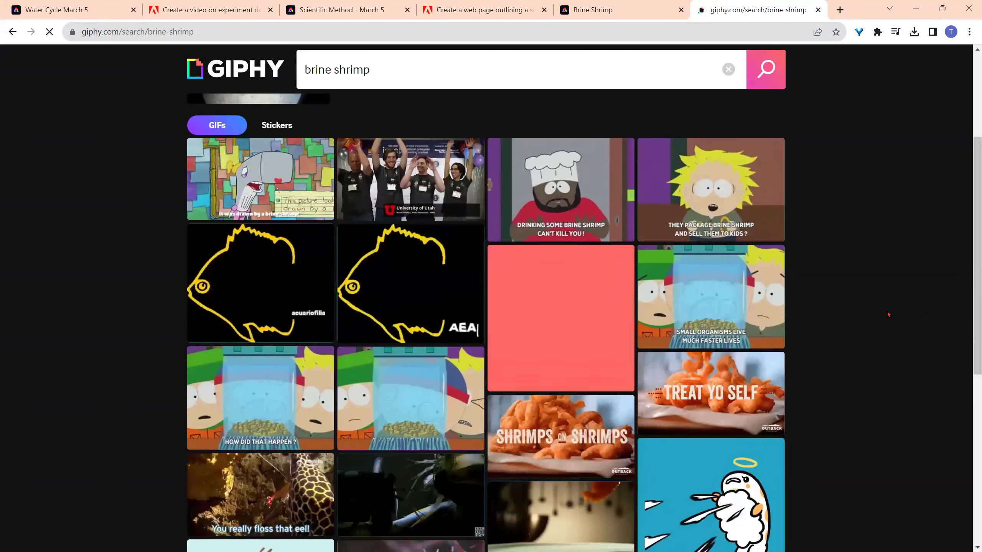
pyautogui.scroll(-4, 850, 349)
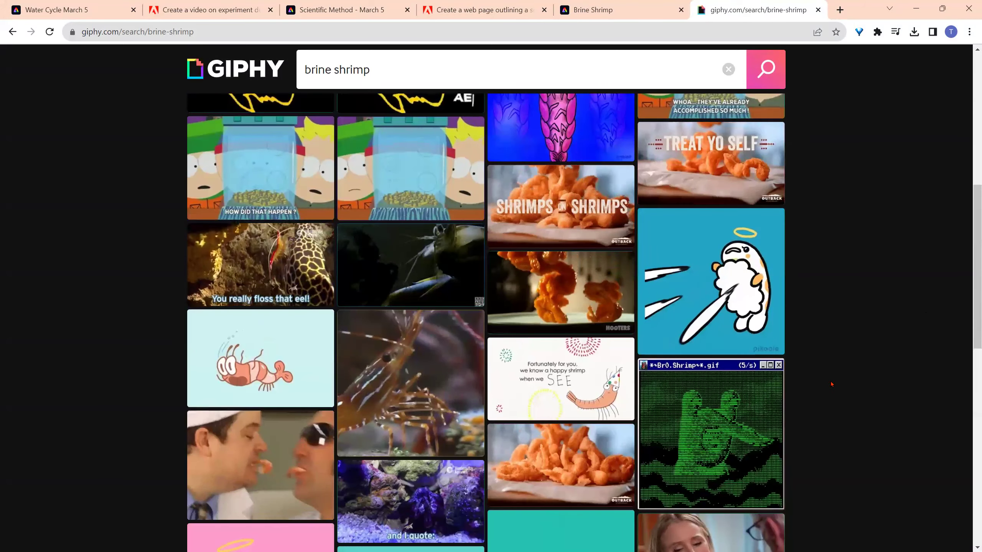
pyautogui.scroll(3, 832, 383)
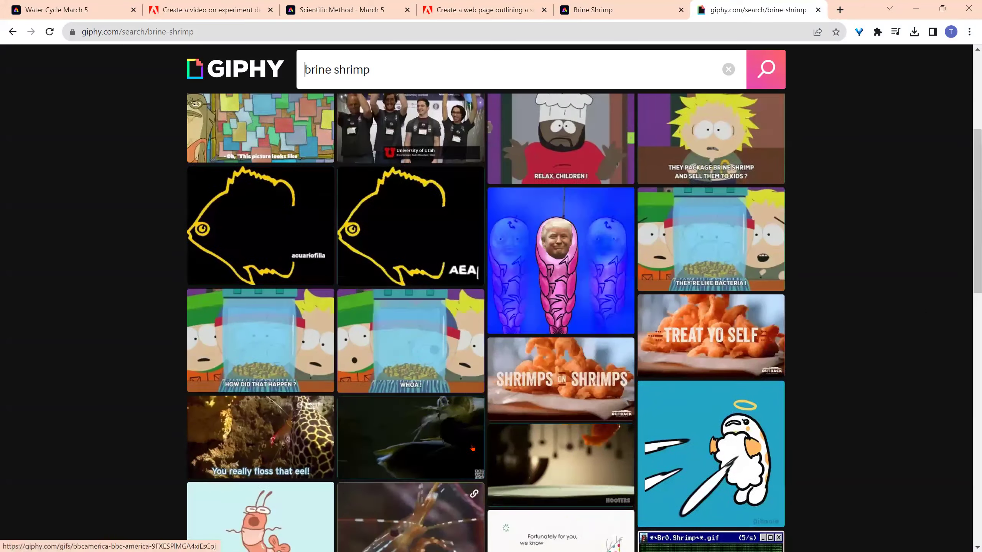
pyautogui.scroll(3, 472, 448)
pyautogui.click(277, 239)
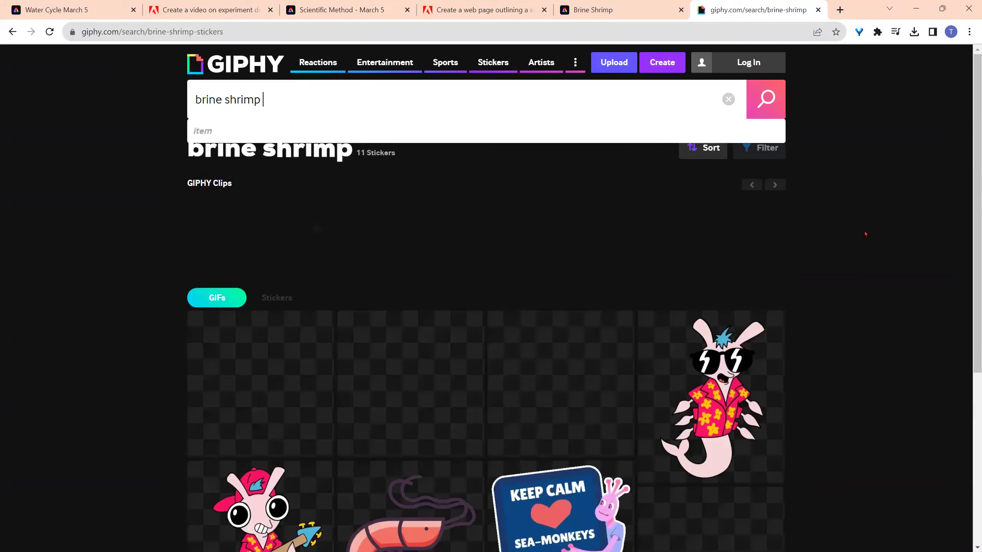
pyautogui.scroll(-3, 865, 234)
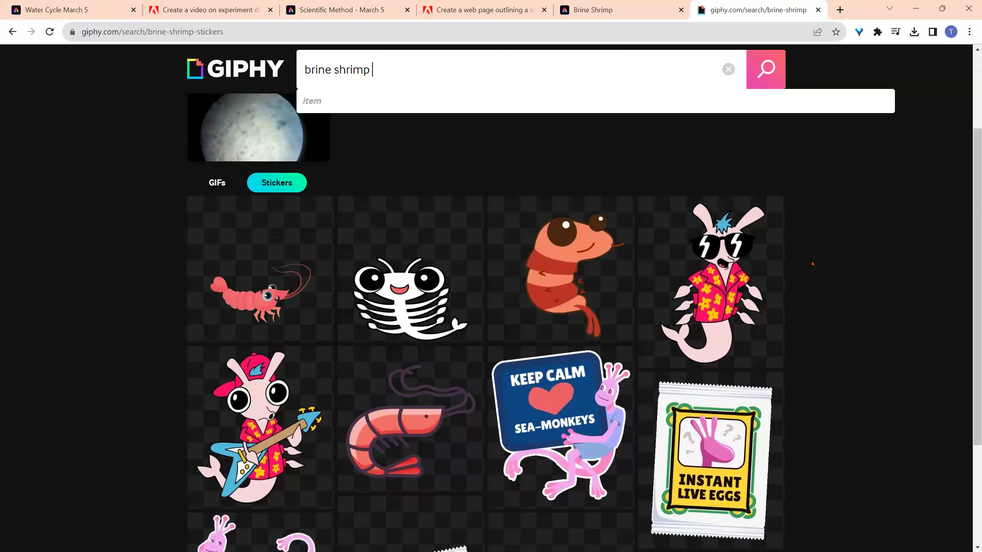
pyautogui.scroll(-3, 812, 264)
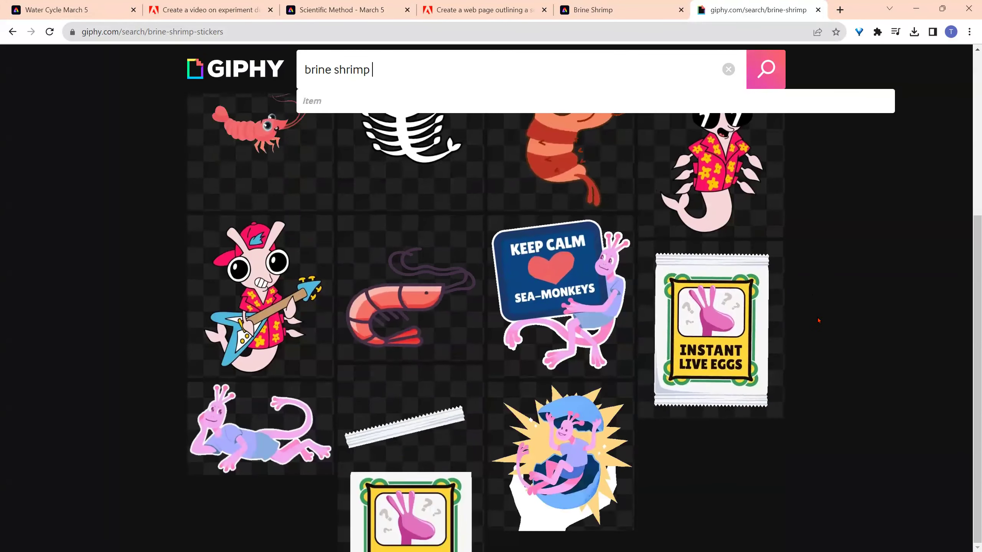
# - Open the "Keep Calm Sea-Monkeys" brine shrimp sticker on GIPHY and copy its GIF link from the share options
pyautogui.click(693, 272)
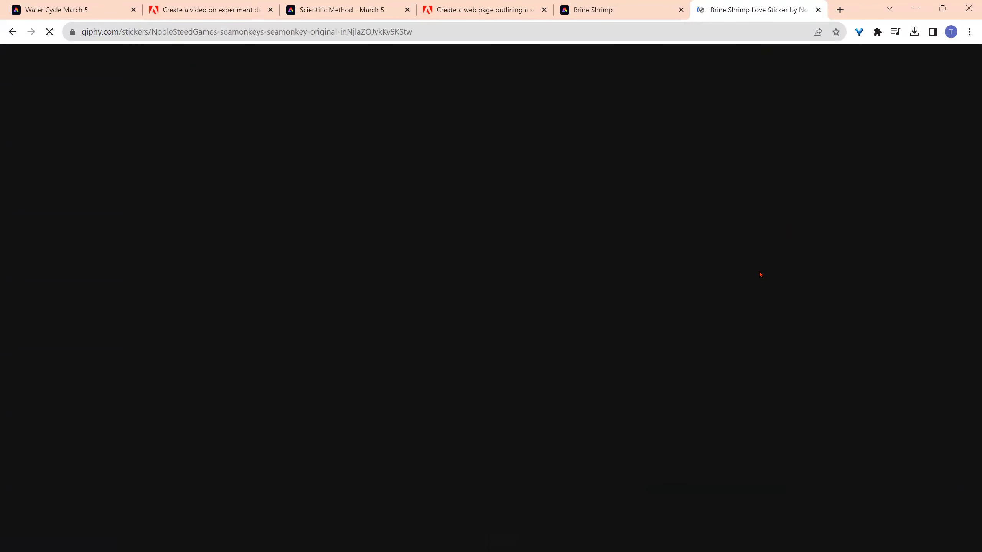
pyautogui.click(761, 196)
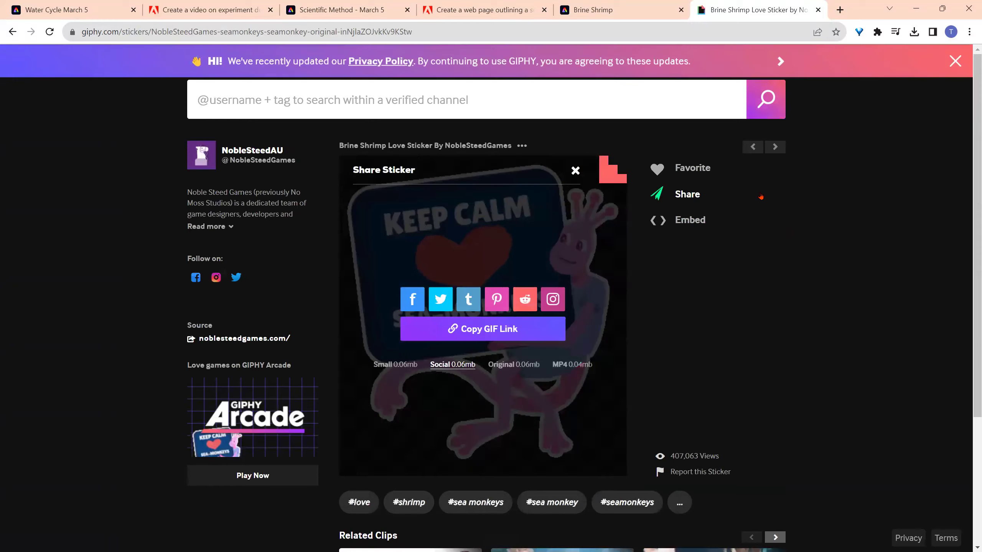
pyautogui.click(482, 329)
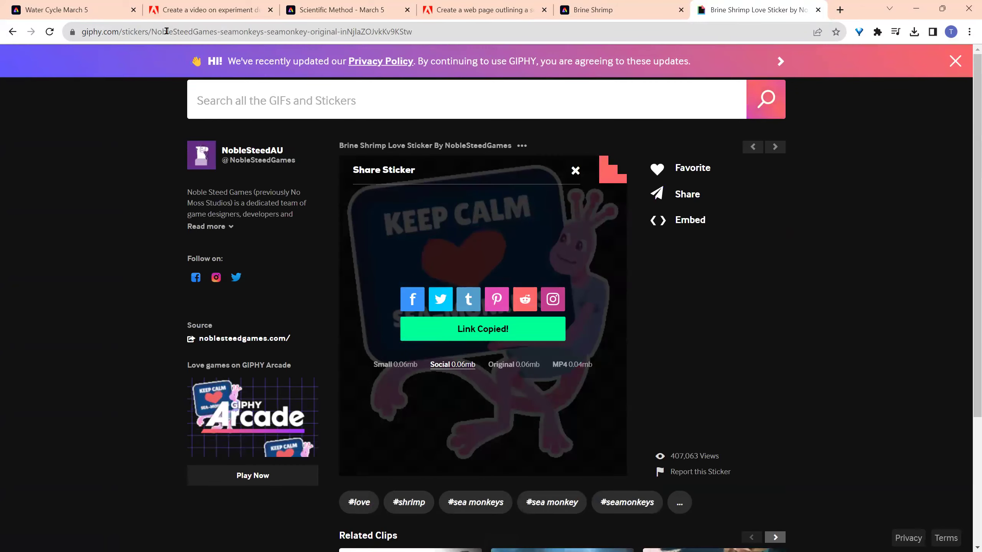
# - Return to the Brine Shrimp webpage and embed the copied GIPHY link as the GIF in the box over the breeding ponds photo
pyautogui.click(363, 4)
pyautogui.click(602, 9)
pyautogui.click(212, 132)
pyautogui.rightClick(212, 132)
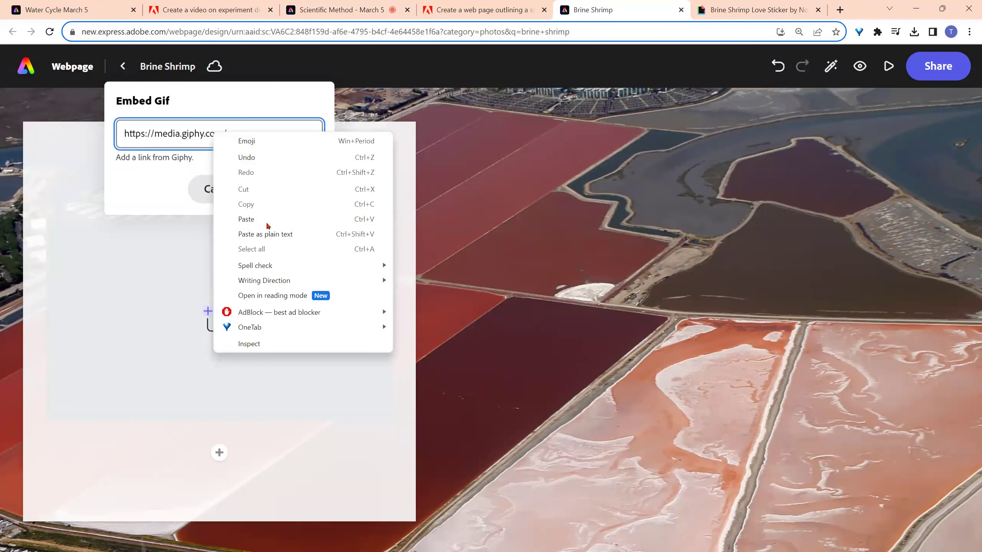
pyautogui.click(267, 221)
pyautogui.click(286, 195)
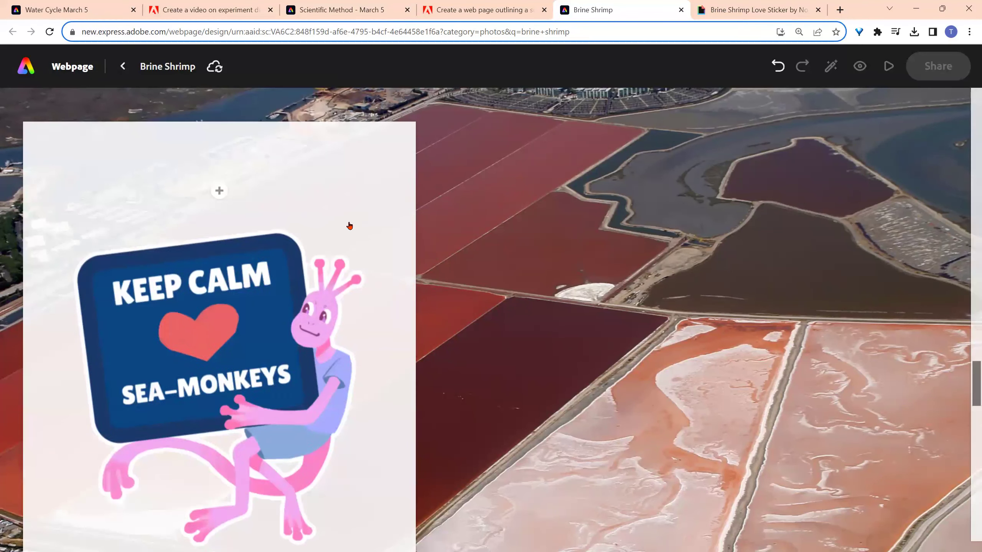
# - Add a text block beneath the sea-monkeys GIF reading "Brine Shrimp breeding pools."
pyautogui.scroll(-2, 296, 438)
pyautogui.click(219, 384)
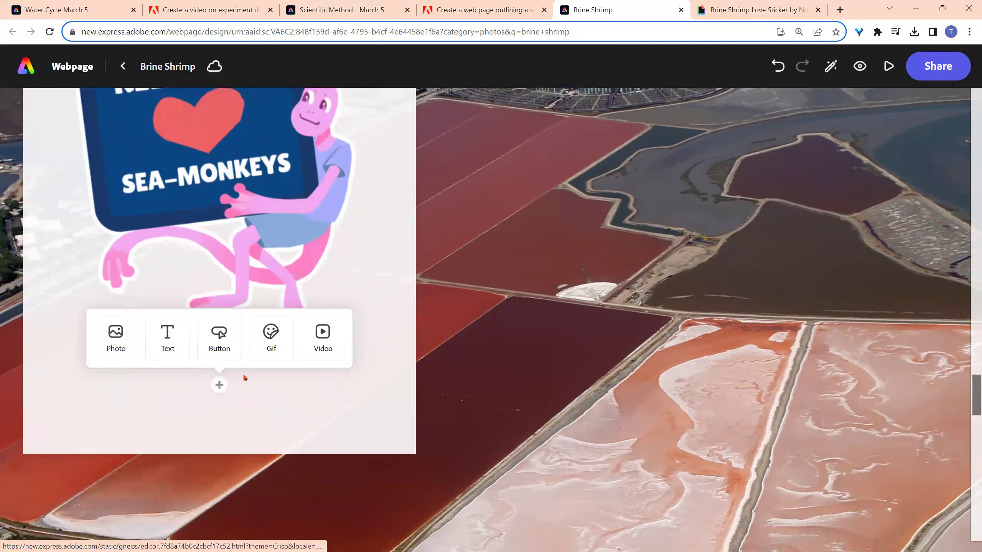
pyautogui.click(159, 350)
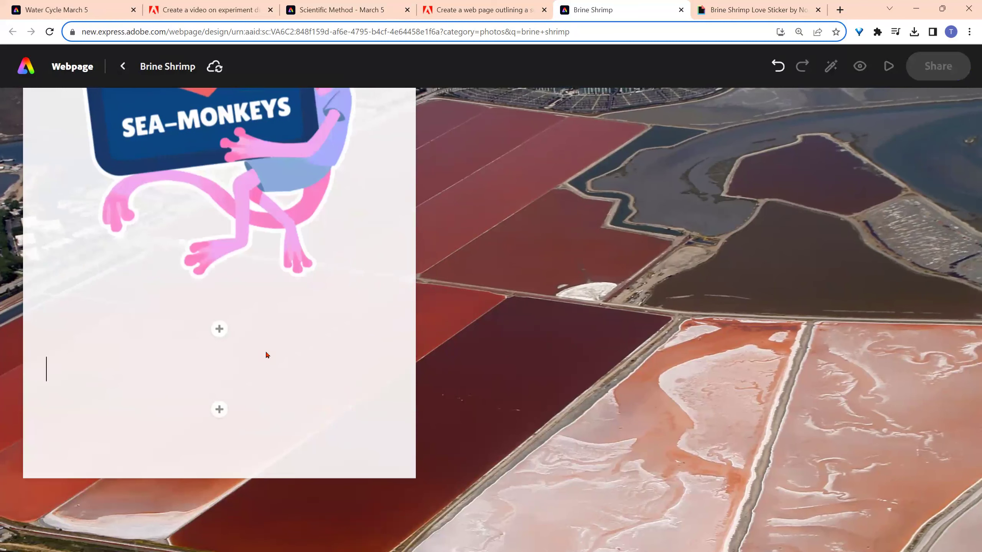
pyautogui.write('S')
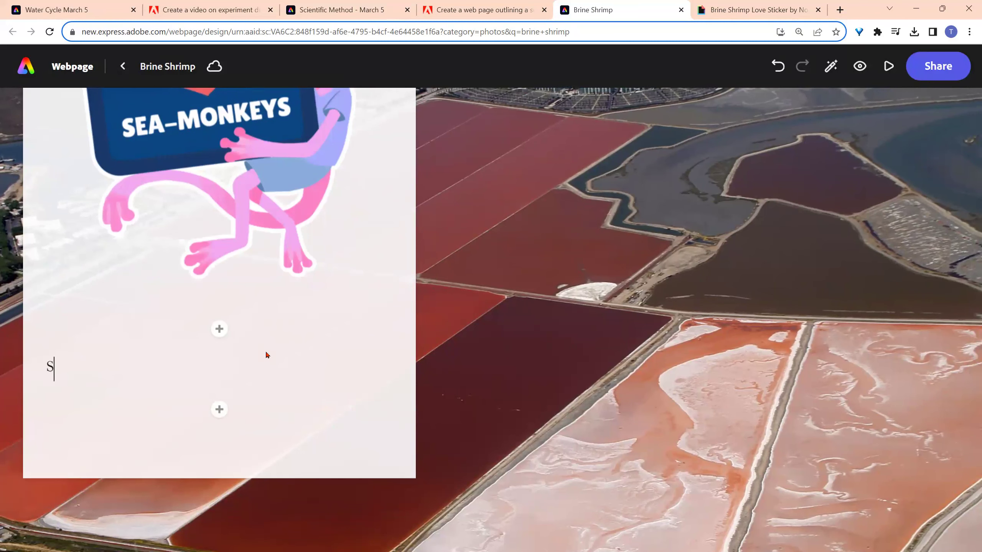
pyautogui.write('eBrine Shrimp breeding pp')
pyautogui.press('BackSpace')
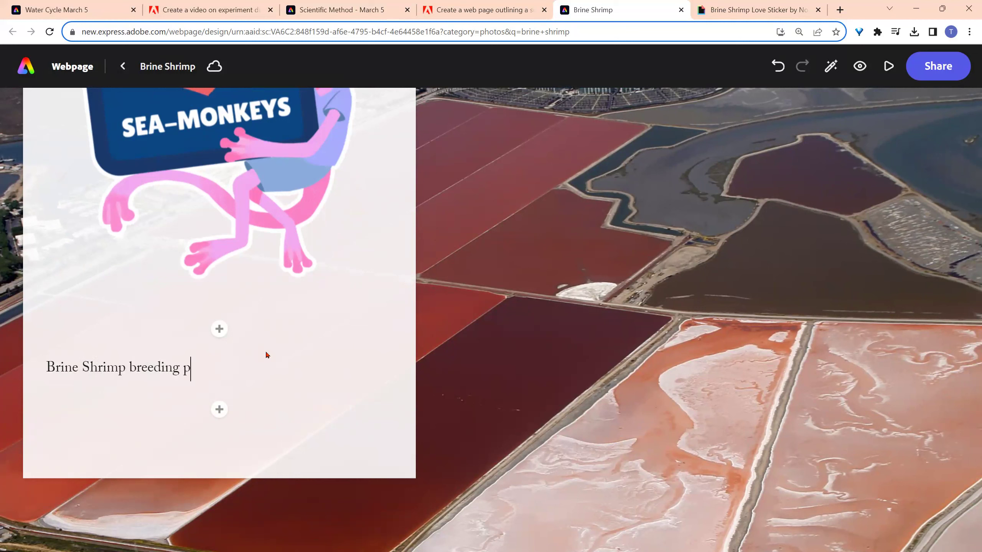
pyautogui.write('ools.')
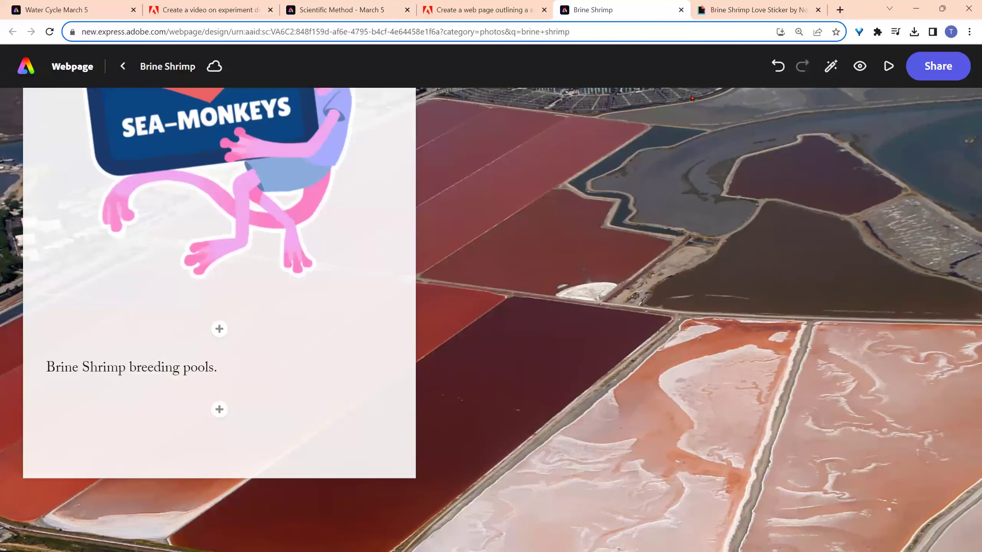
# - Switch to the "Scientific Method - March 5" video project and publish it to the web under its existing title
pyautogui.scroll(4, 464, 266)
pyautogui.scroll(-10, 491, 273)
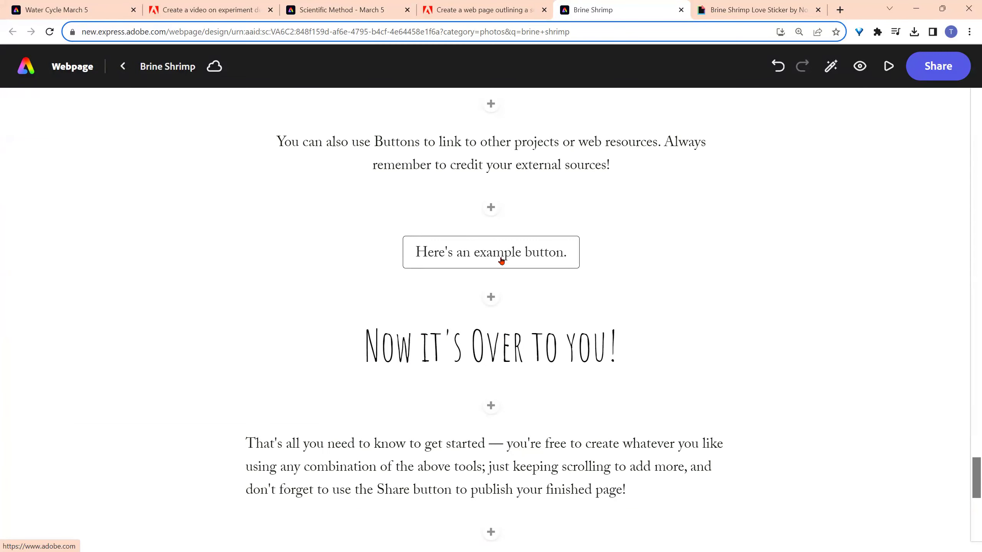
pyautogui.scroll(-10, 501, 260)
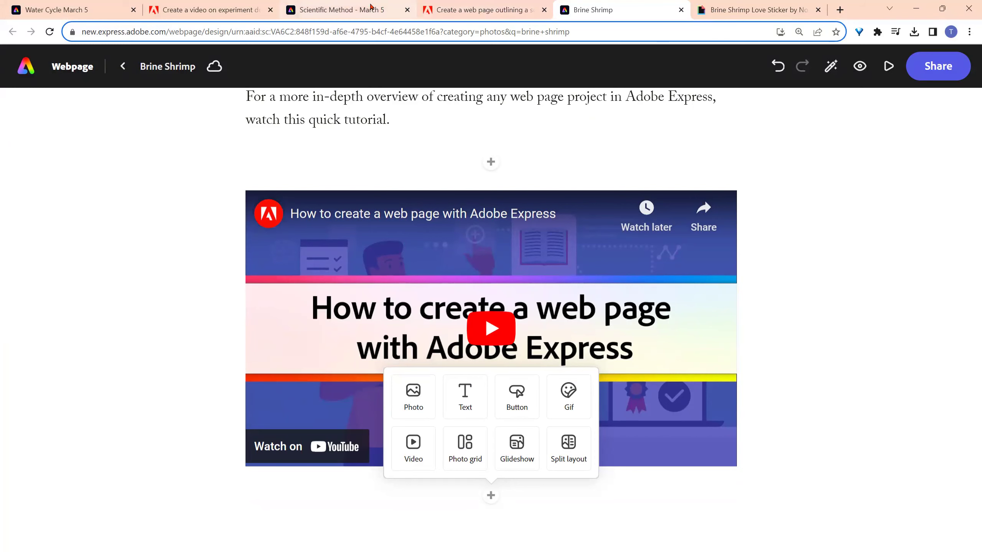
pyautogui.click(321, 4)
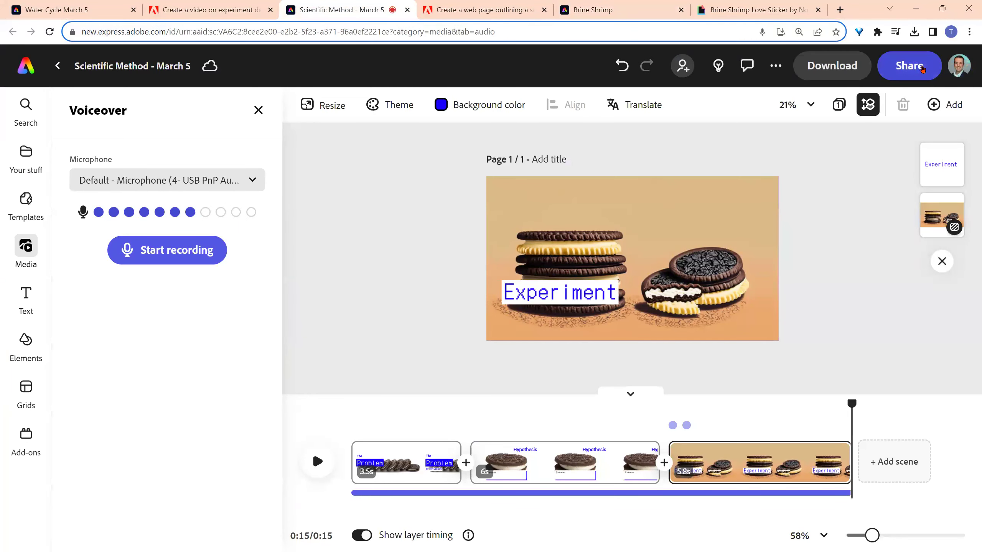
pyautogui.click(922, 68)
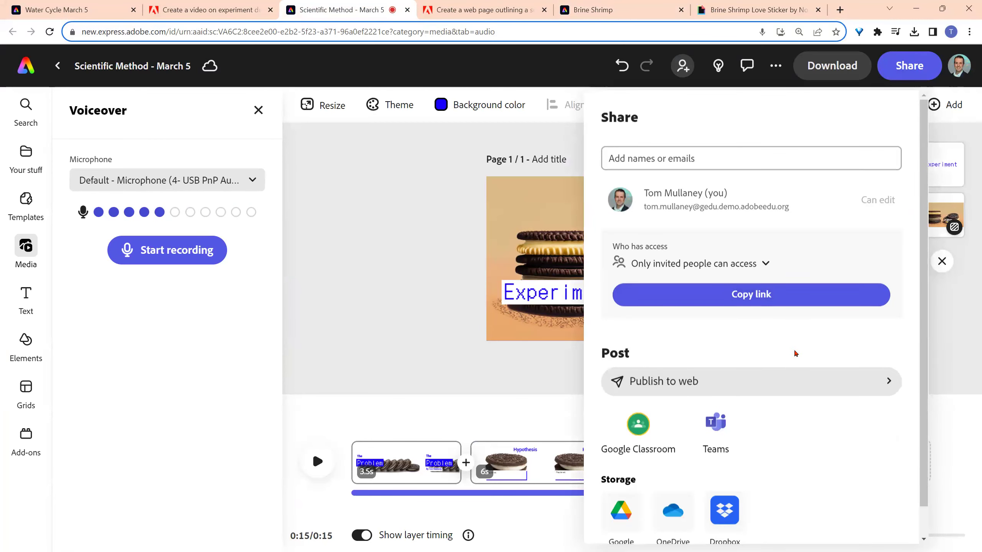
pyautogui.click(785, 381)
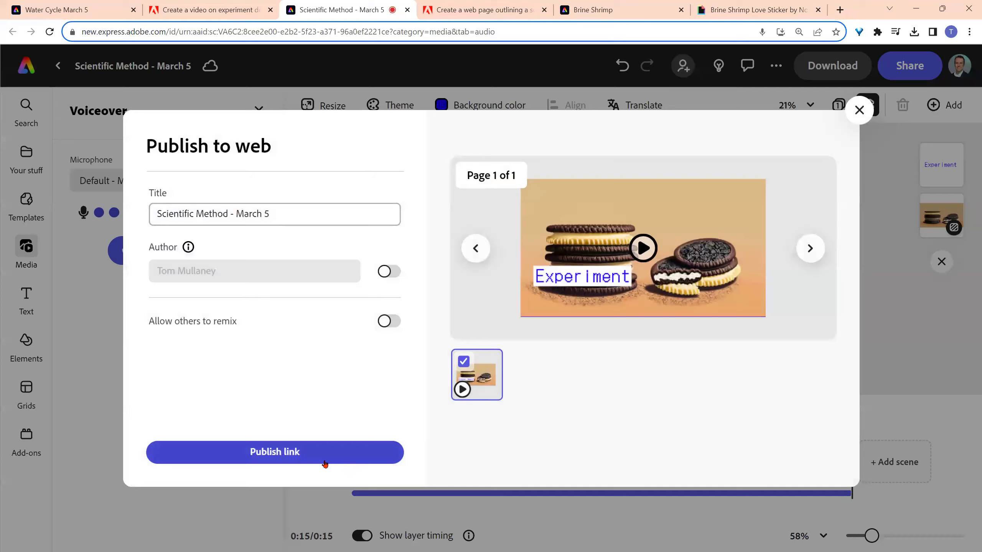
pyautogui.click(274, 452)
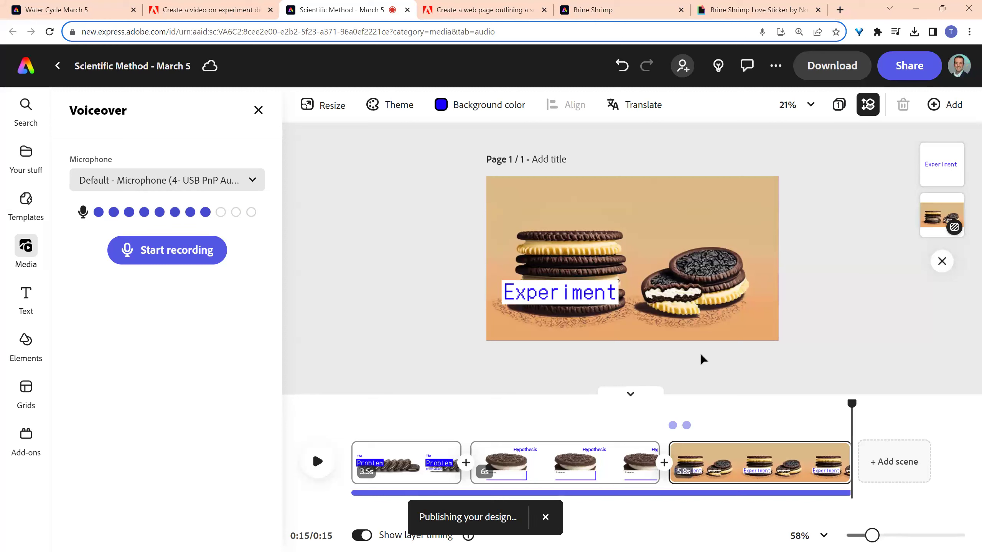
# - Close the voiceover and media options in the video project and copy the published video's link
pyautogui.click(258, 110)
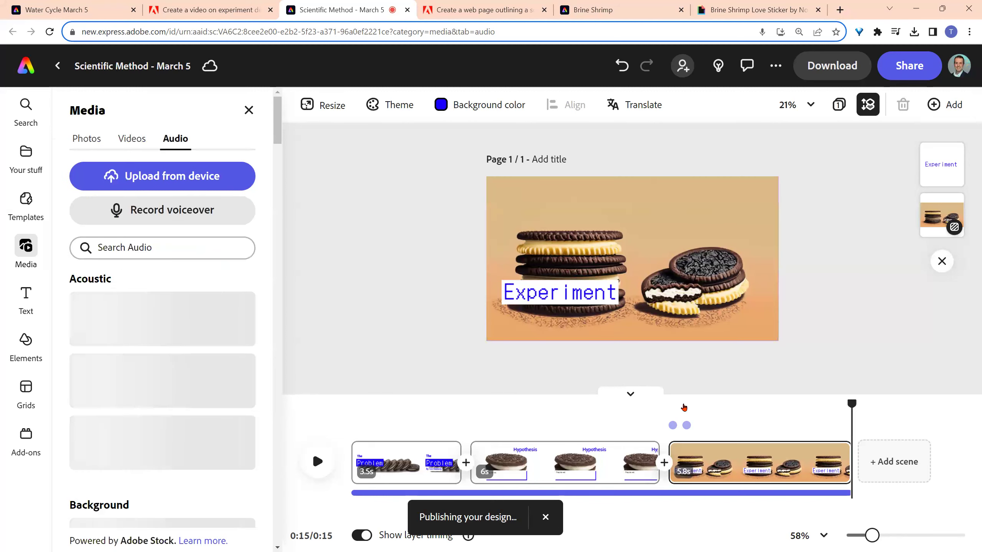
pyautogui.click(249, 110)
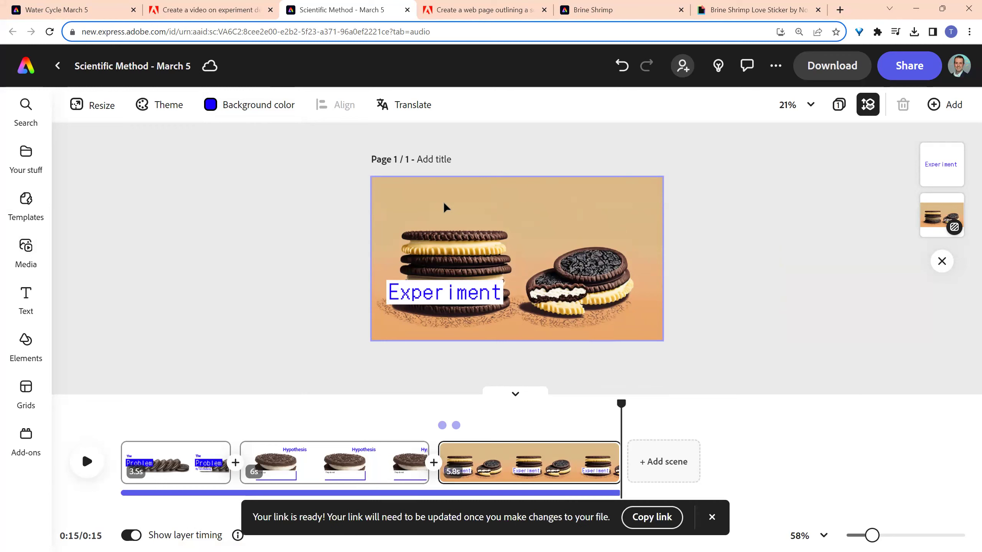
pyautogui.click(651, 517)
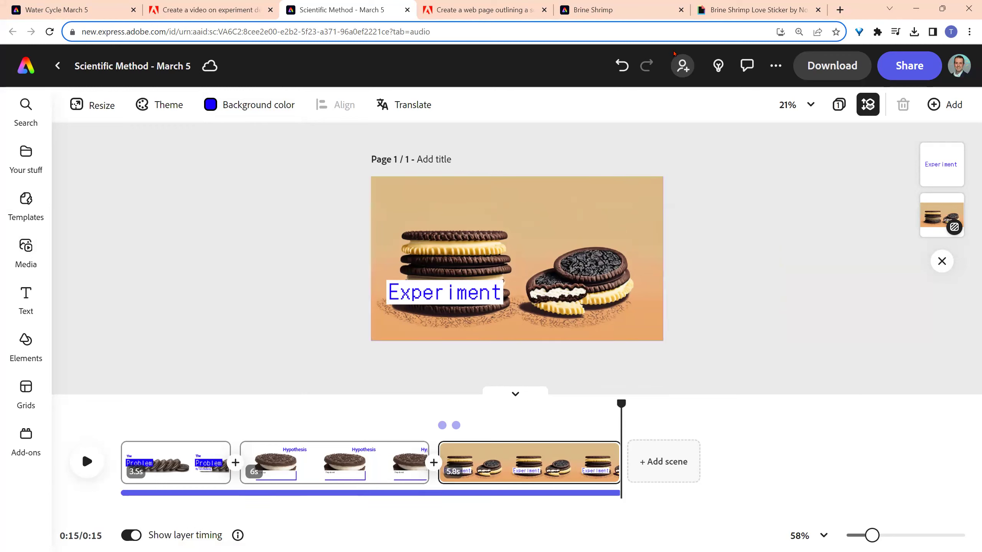
# - Return to the Brine Shrimp webpage and embed the published video link as a new video below the YouTube tutorial
pyautogui.click(652, 4)
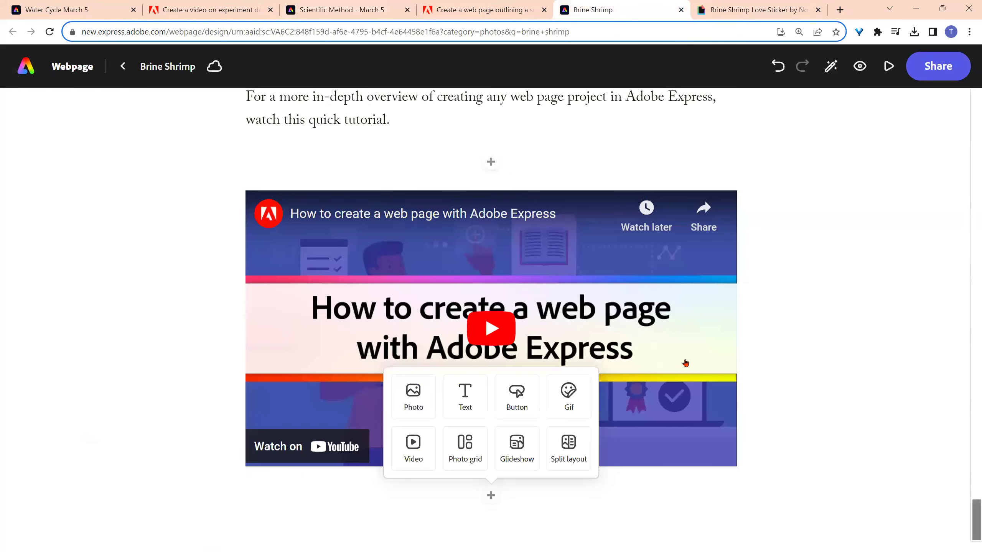
pyautogui.click(402, 452)
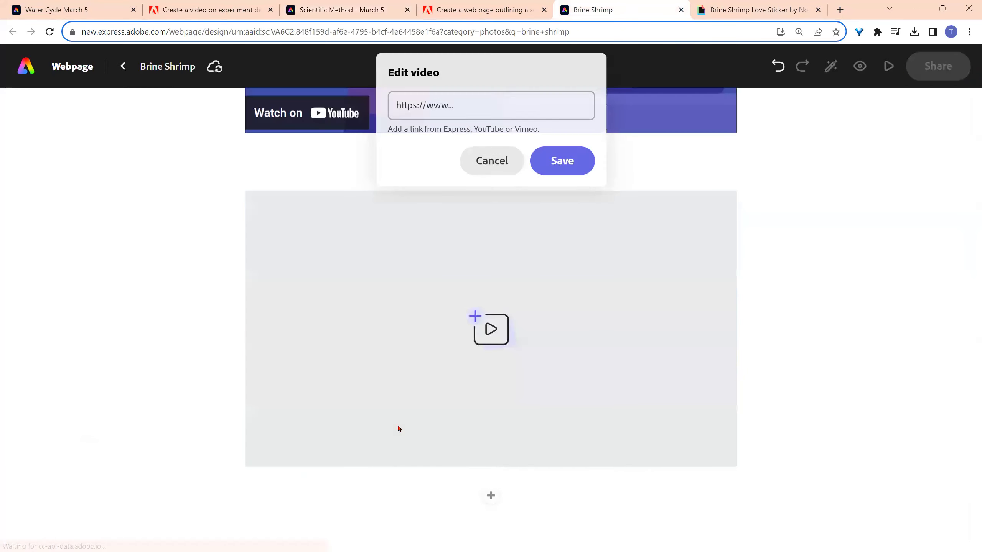
pyautogui.click(467, 110)
pyautogui.hotkey('ctrl', 'v')
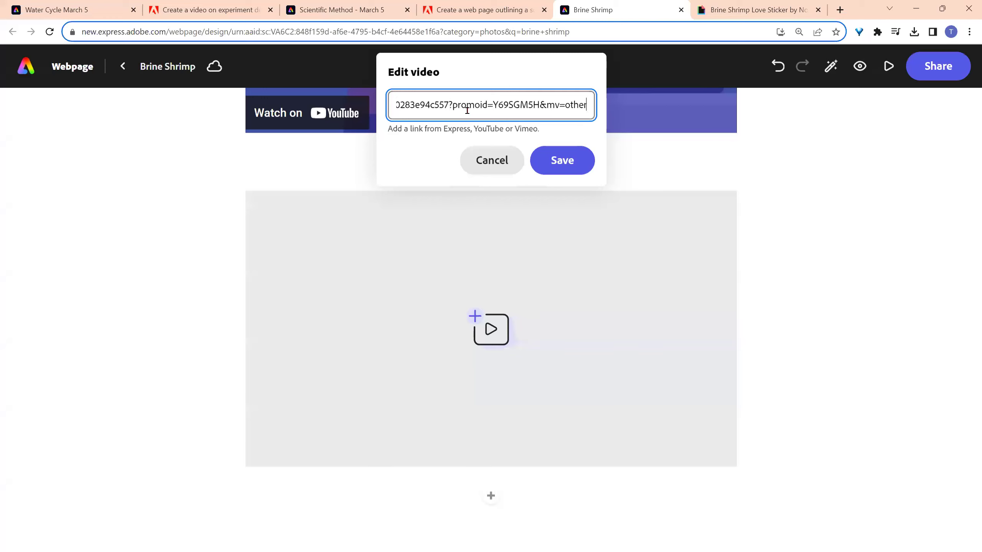
pyautogui.click(541, 154)
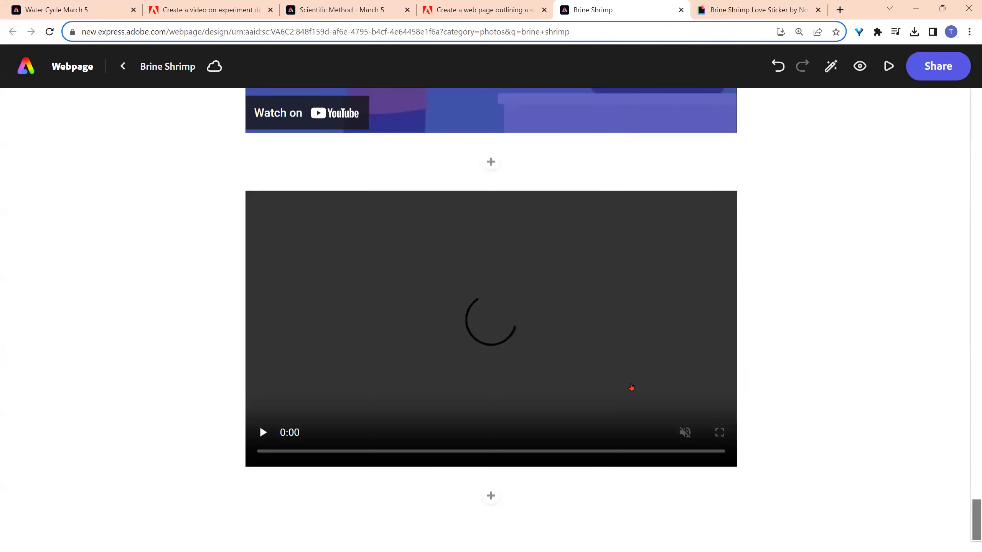
pyautogui.click(262, 433)
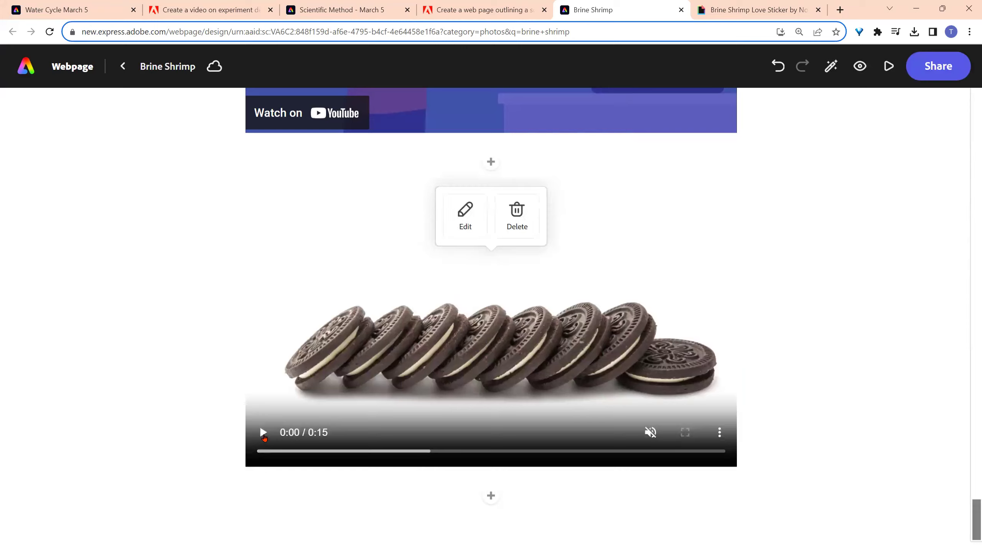
# - Present the Brine Shrimp webpage, leave full screen, and advance through its sections to the embedded cookie video
pyautogui.click(888, 66)
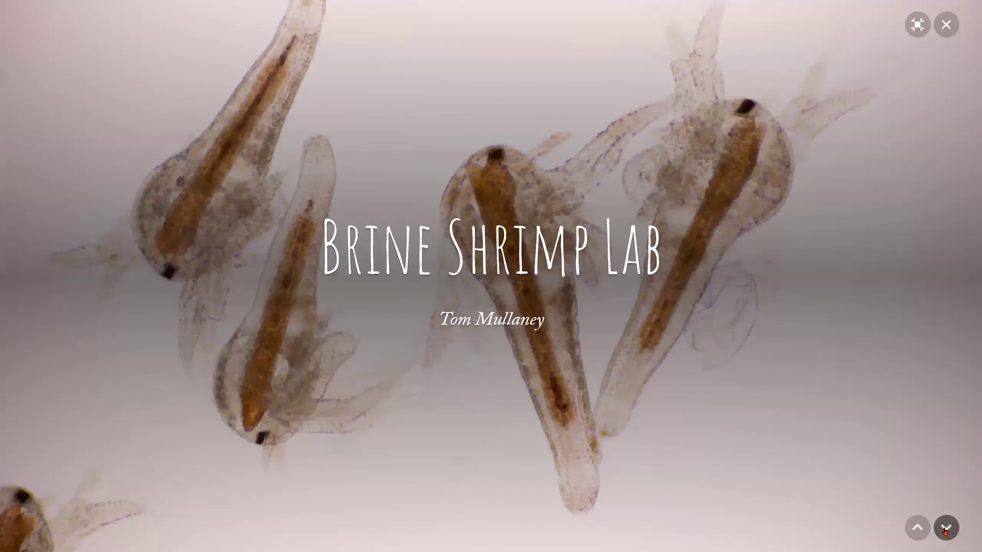
pyautogui.click(945, 530)
pyautogui.click(945, 530)
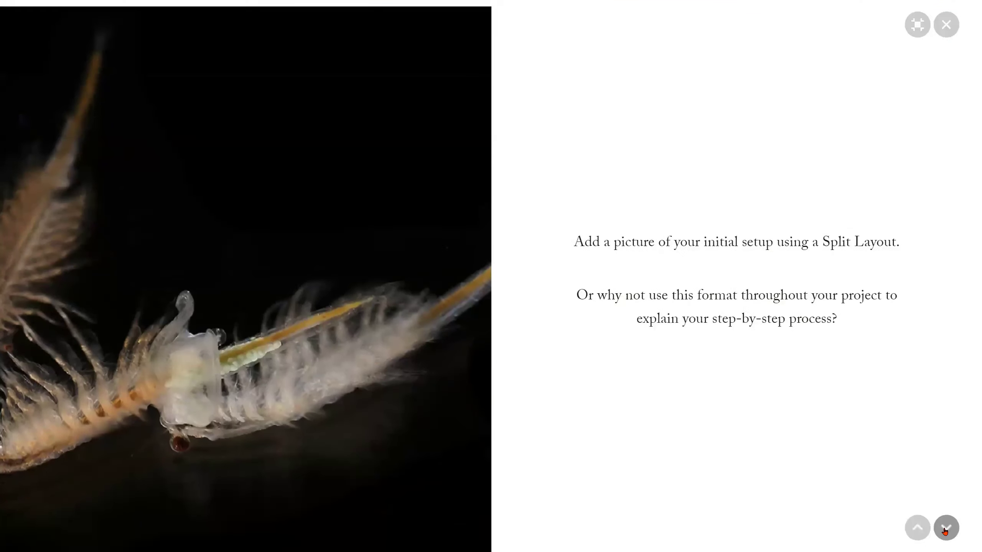
pyautogui.click(922, 31)
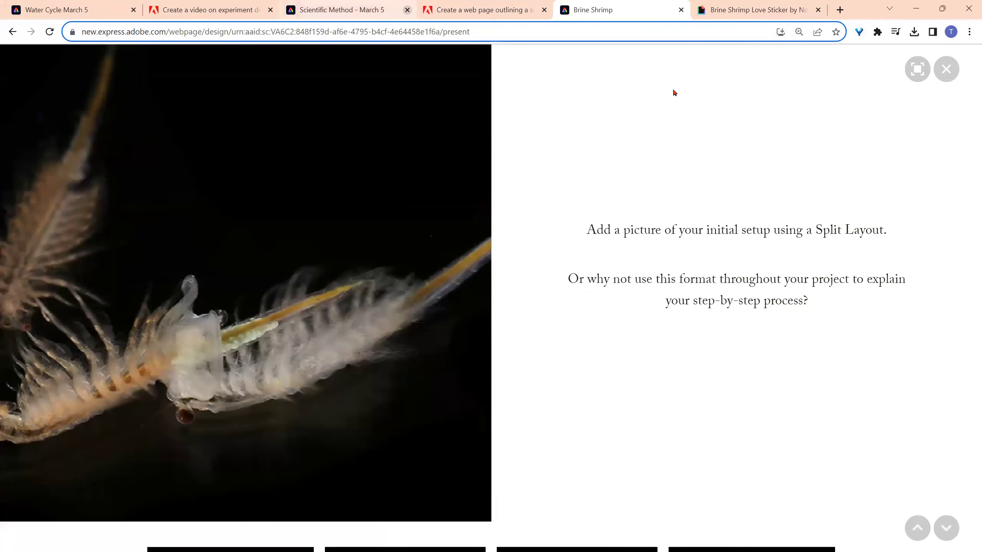
pyautogui.click(941, 514)
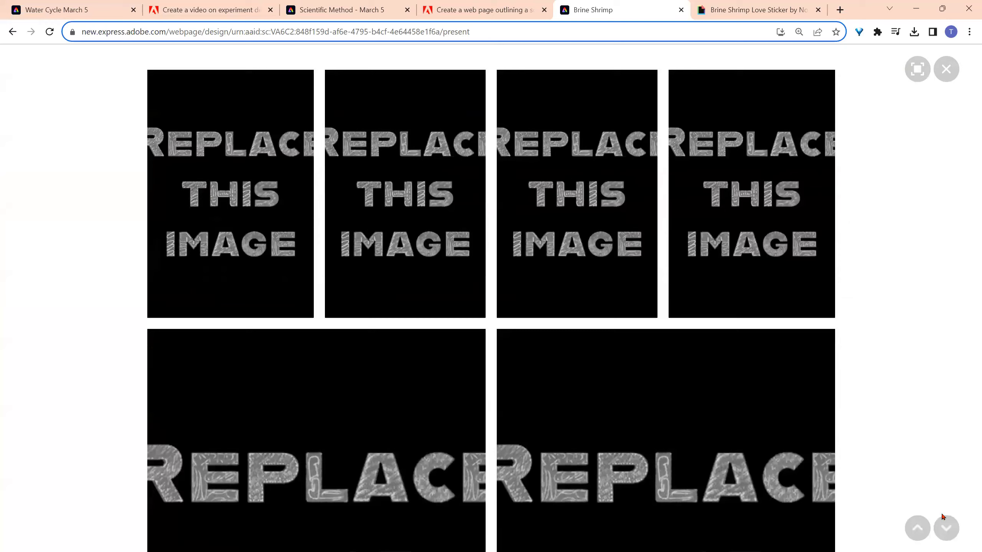
pyautogui.click(945, 529)
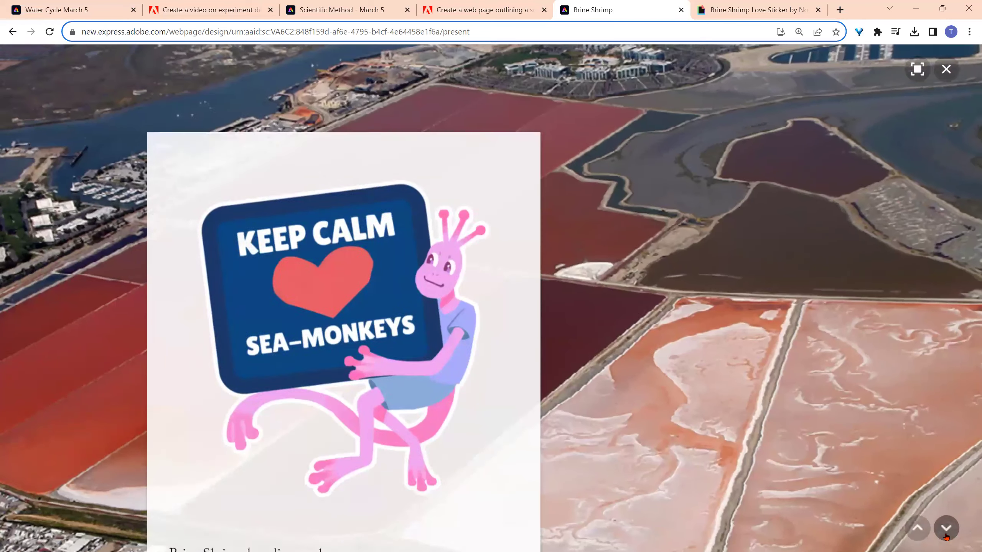
pyautogui.click(946, 533)
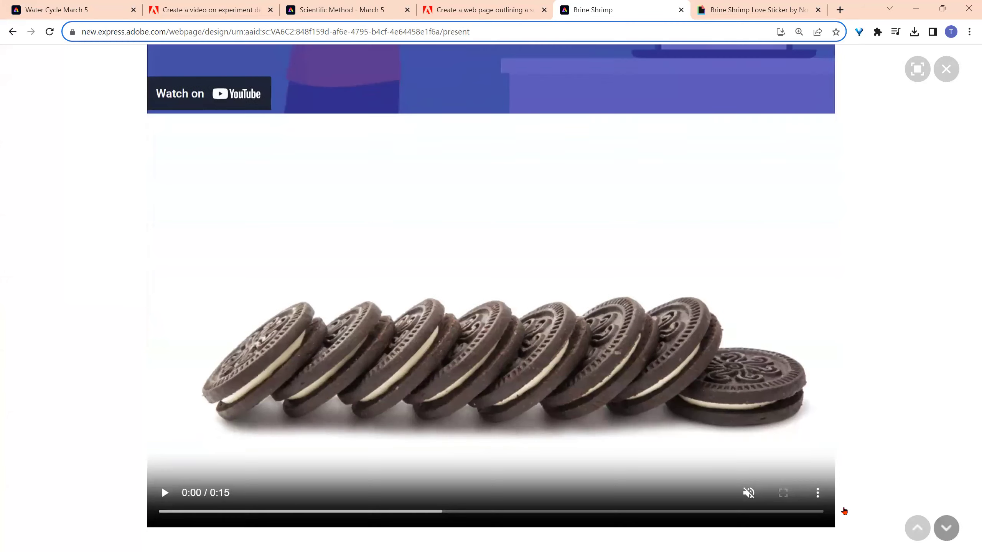
# - Play the embedded cookie video enlarged with its sound on, pause it partway, and close the enlarged view
pyautogui.click(165, 495)
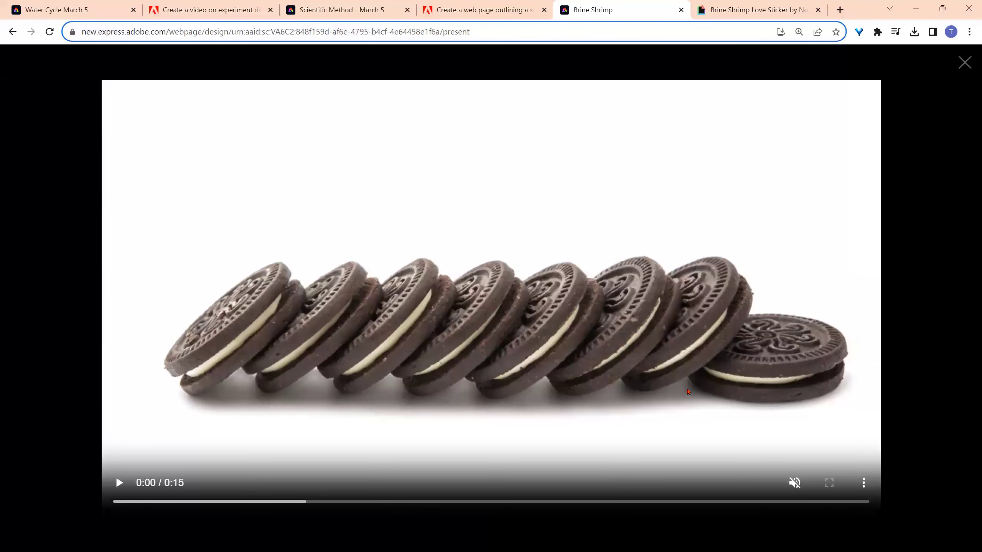
pyautogui.click(793, 481)
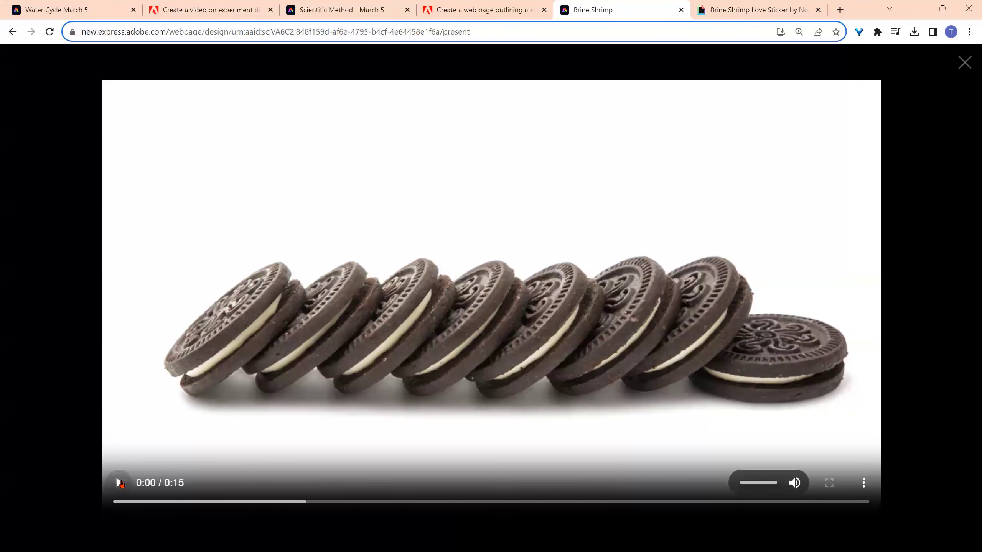
pyautogui.click(118, 482)
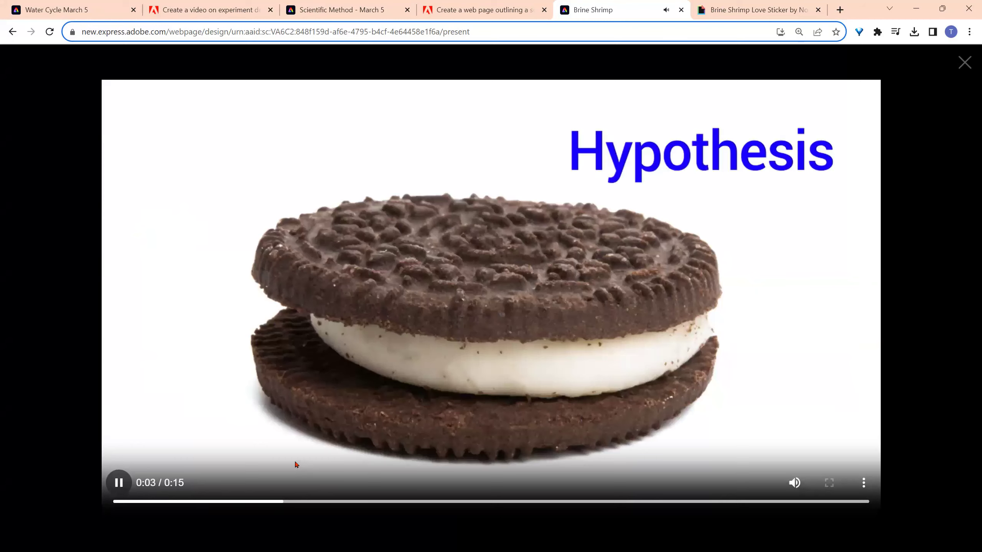
pyautogui.click(118, 483)
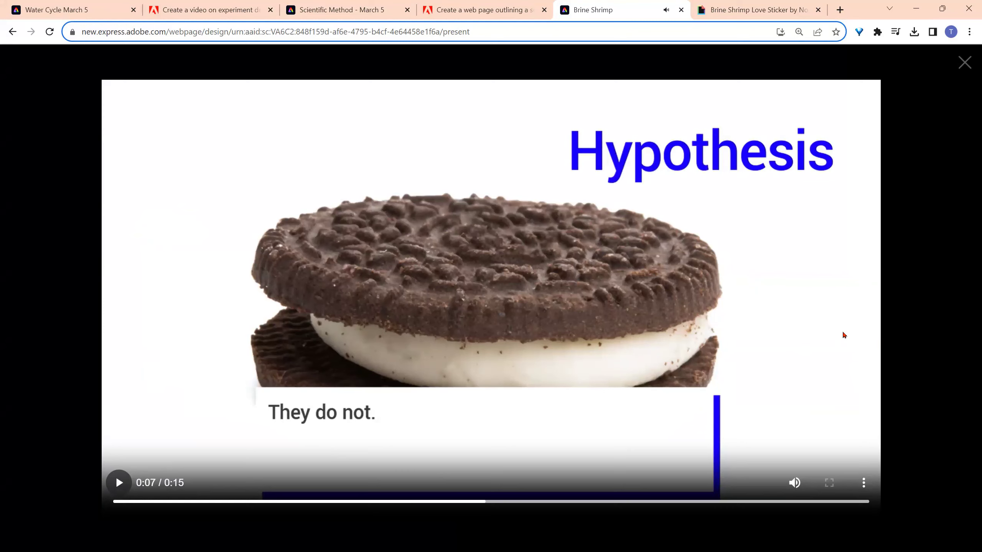
pyautogui.click(957, 69)
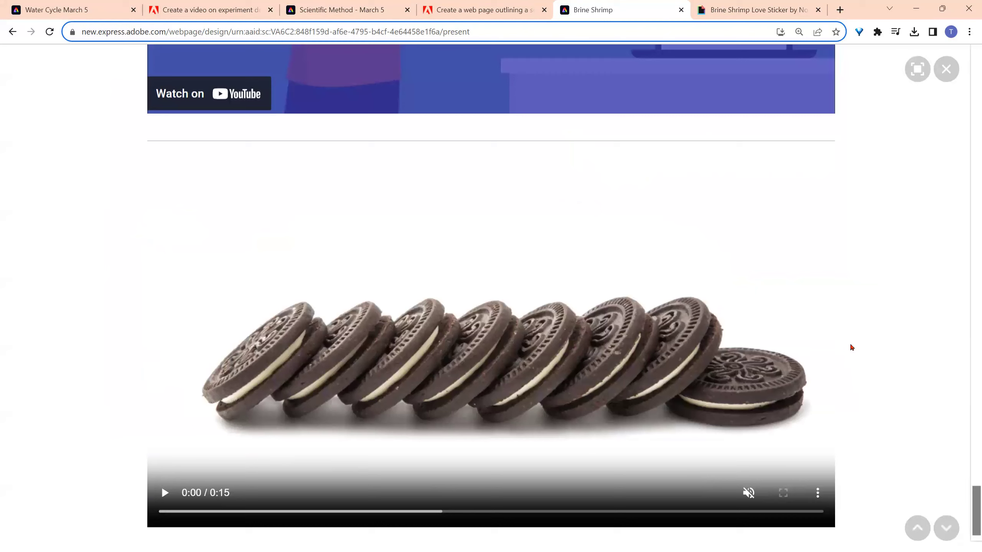
# - Move through the Teach Science webpage from Documenting Experiments to Resources and open the Share Your Work whiteboard
pyautogui.scroll(-1, 829, 303)
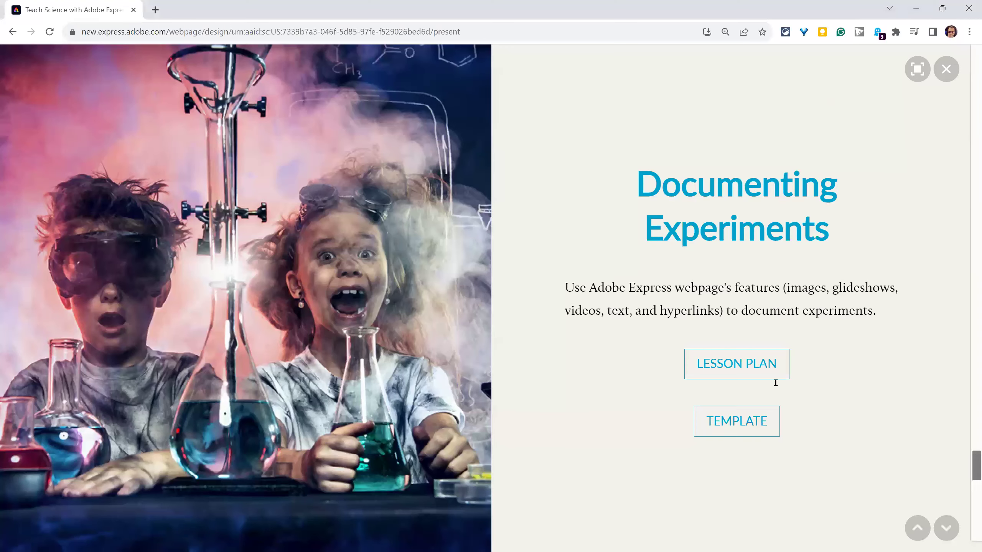
pyautogui.click(947, 527)
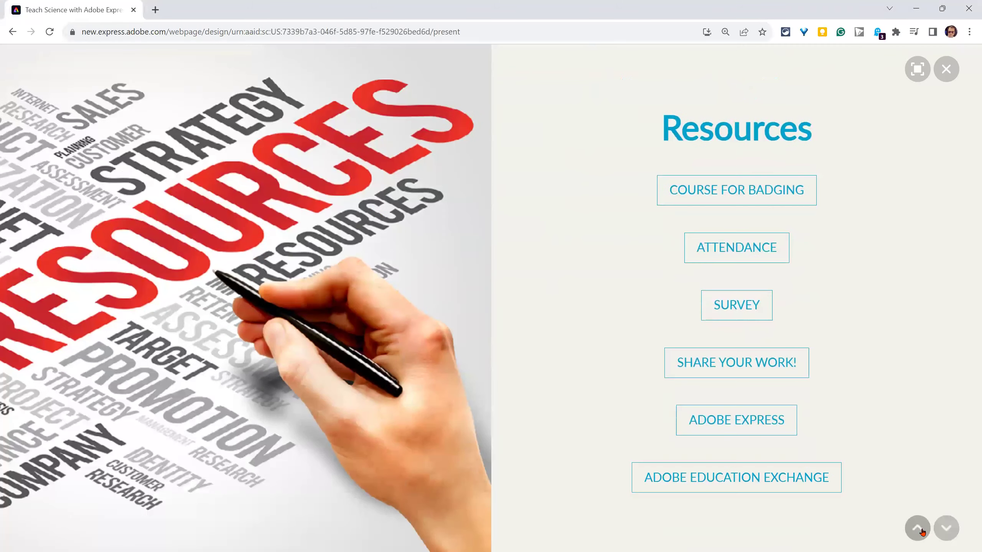
pyautogui.click(917, 529)
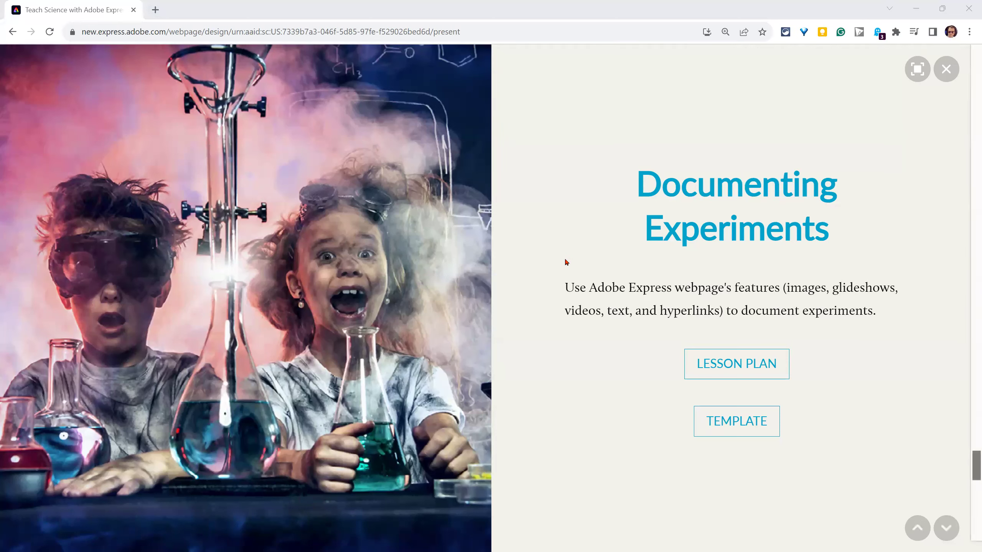
pyautogui.scroll(-15, 551, 252)
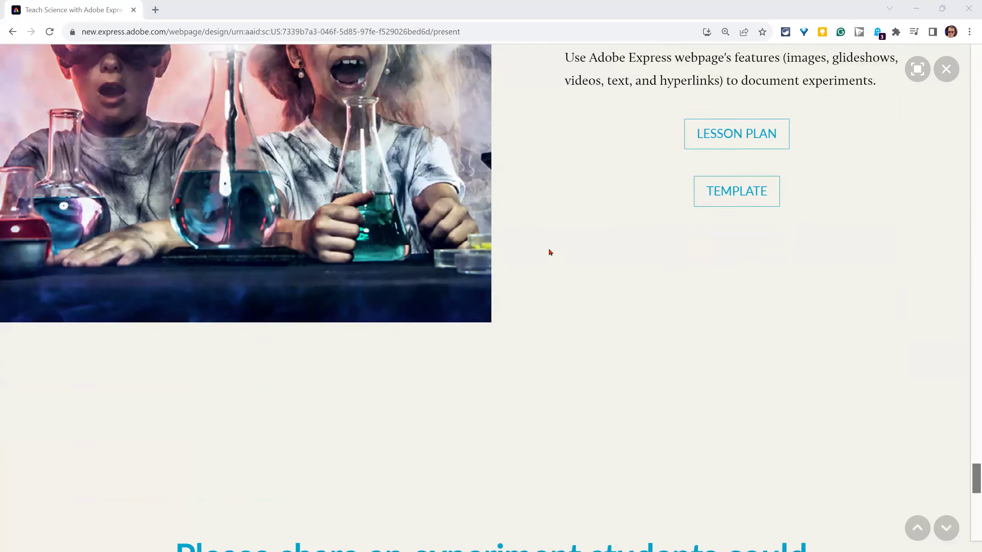
pyautogui.scroll(-2, 547, 252)
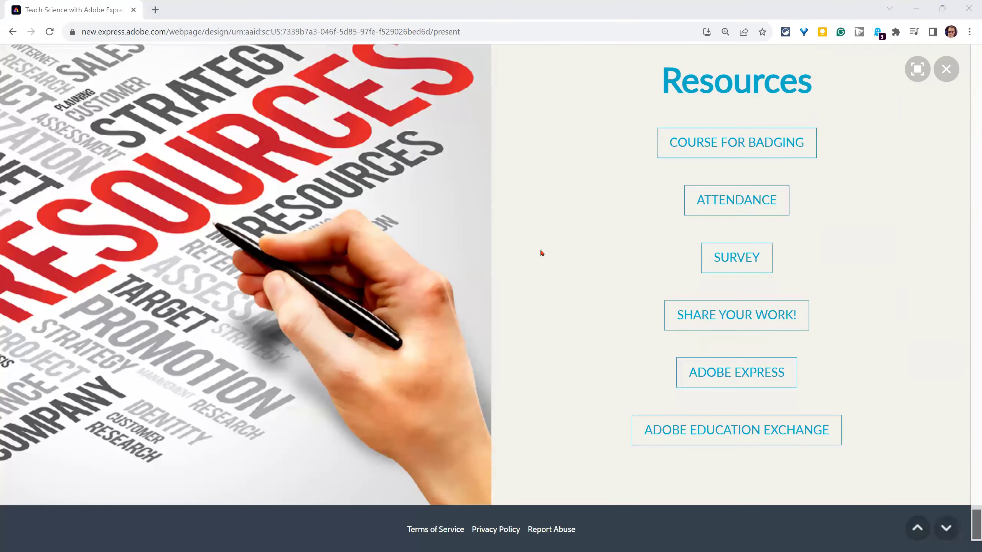
pyautogui.click(710, 314)
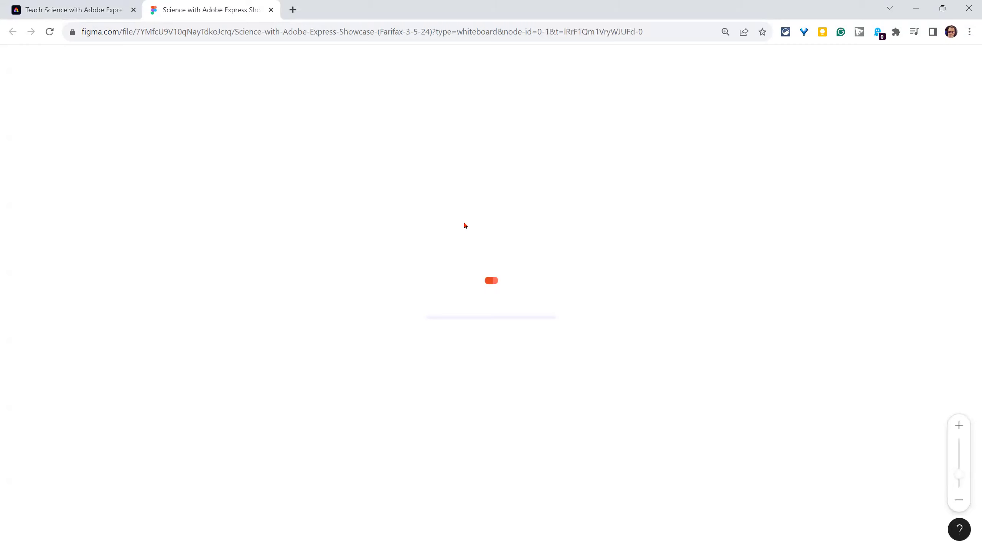
# - Title an empty grey sticky note beside the black divider with the creator's first name in possessive form plus "Amazing Water Cycle"
pyautogui.scroll(1, 655, 334)
pyautogui.scroll(-2, 655, 333)
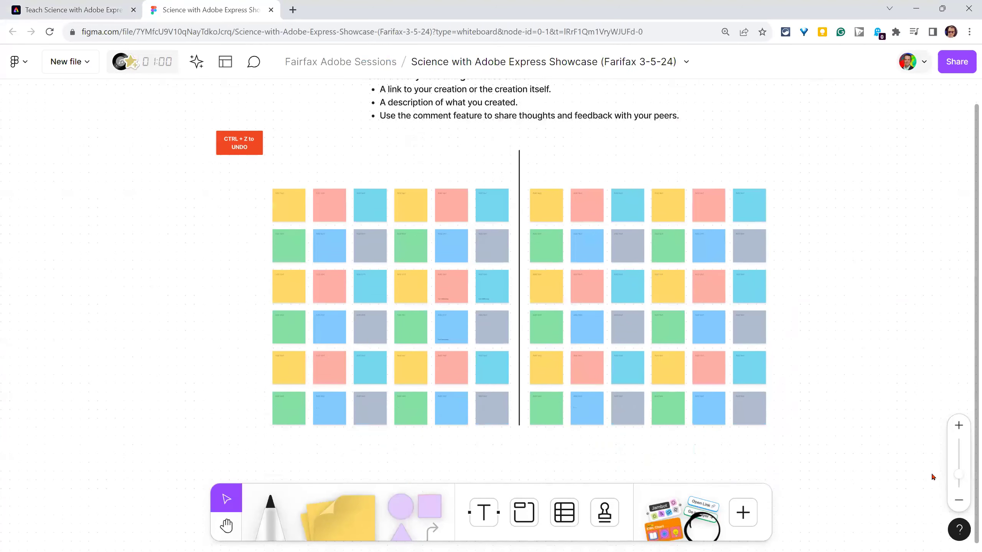
pyautogui.moveTo(959, 476); pyautogui.dragTo(959, 455)
pyautogui.click(510, 327)
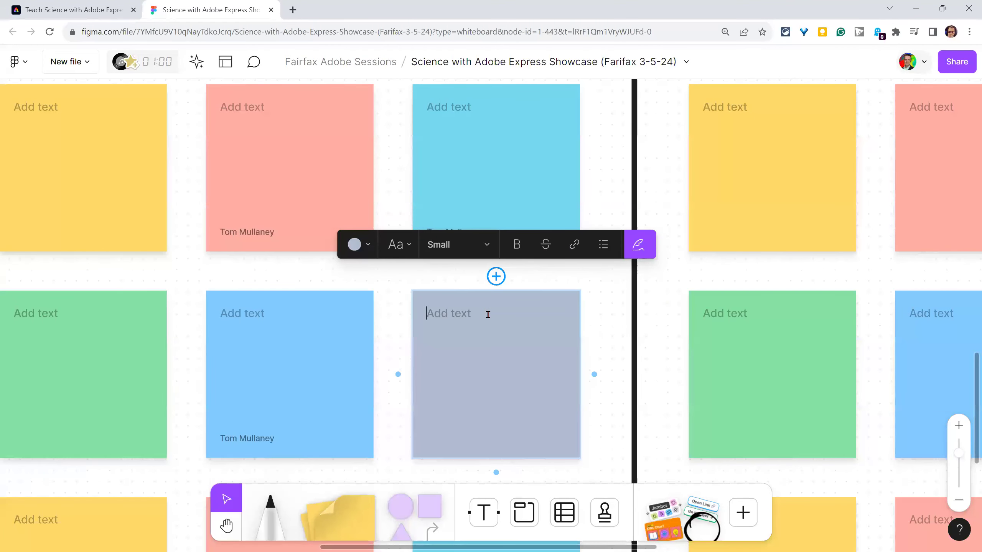
pyautogui.write("Tom's Amazing Water Cycle")
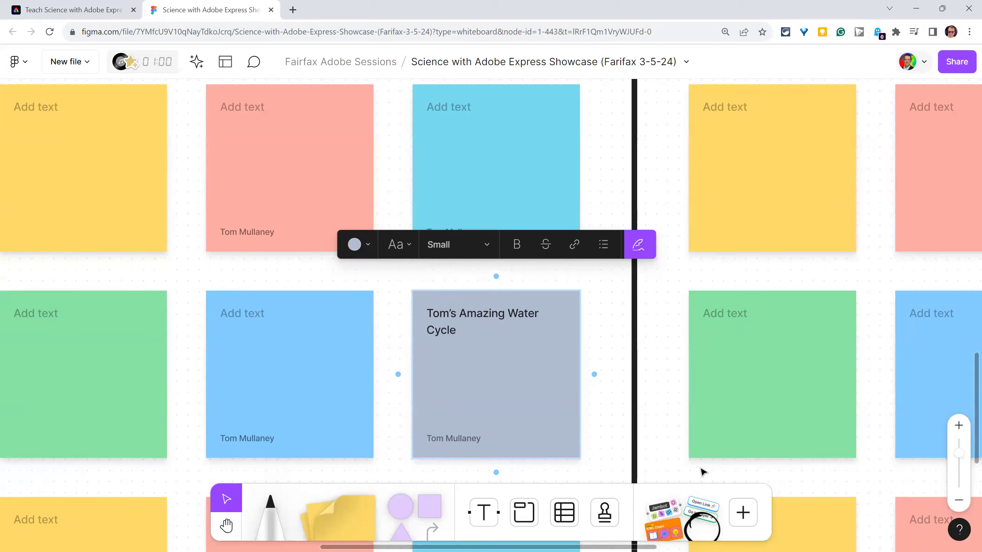
# - Insert the Water Cycle March 5 image from Downloads into the whiteboard and shrink it to fit over the titled sticky note
pyautogui.click(742, 512)
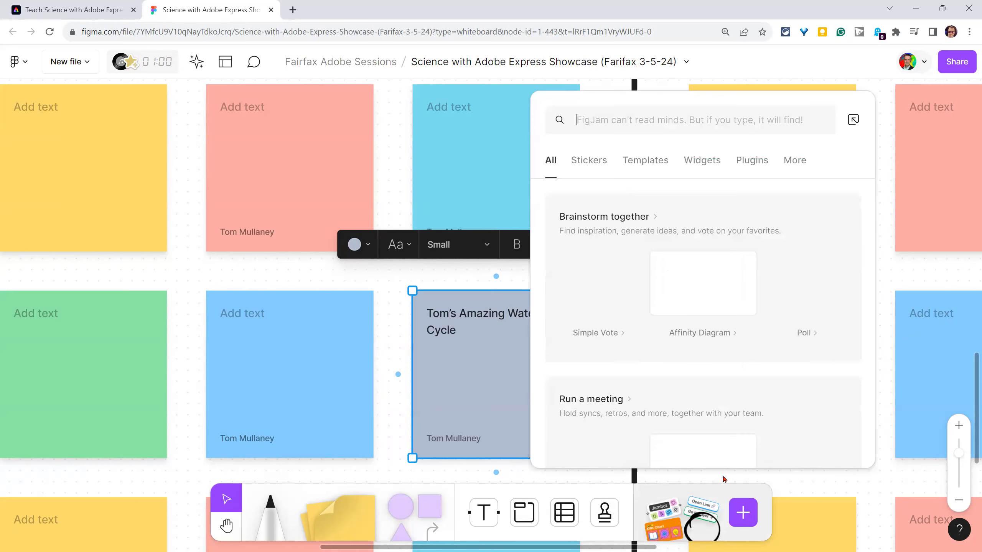
pyautogui.click(794, 160)
pyautogui.click(638, 358)
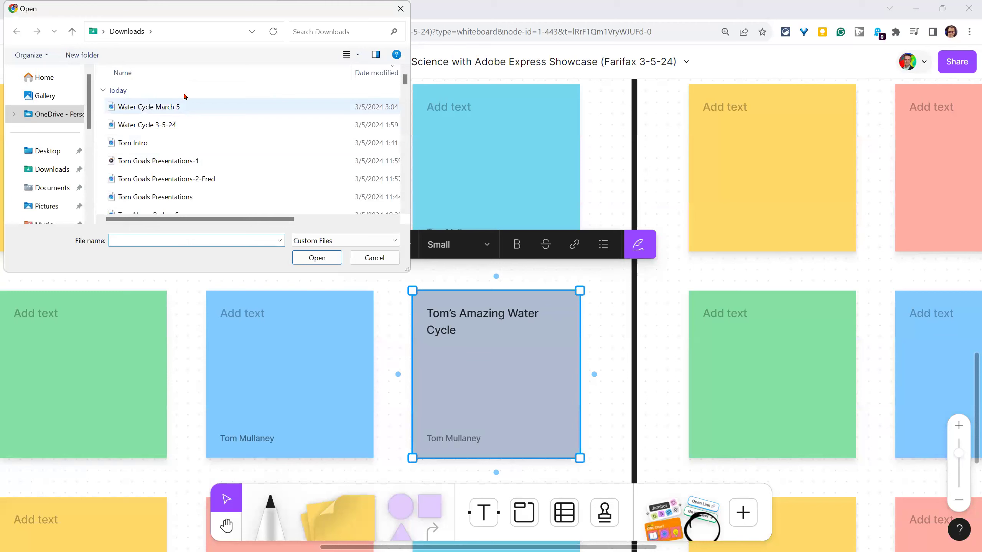
pyautogui.click(184, 106)
pyautogui.click(318, 258)
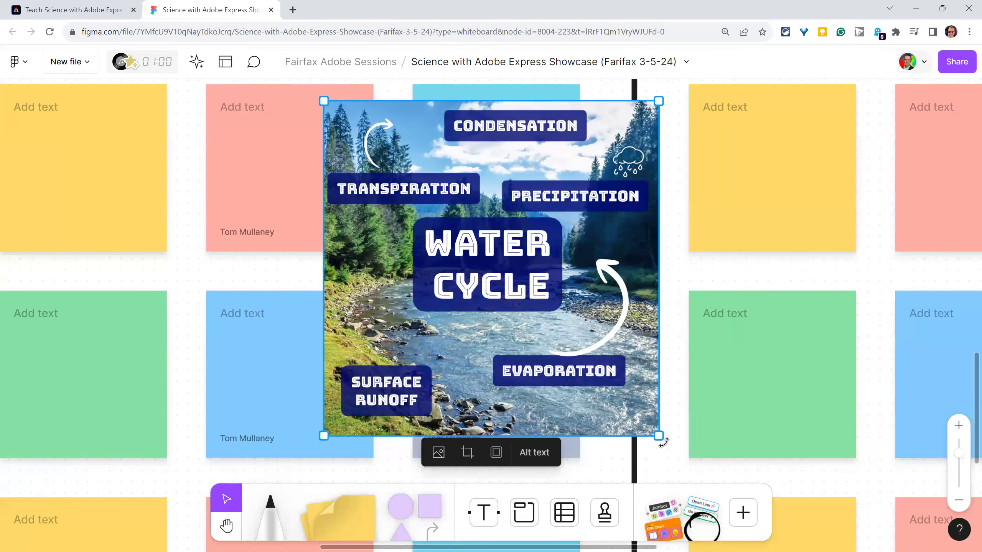
pyautogui.moveTo(663, 442); pyautogui.dragTo(571, 381)
# - Show the whiteboard's comments, copy its share link, and return to the Teach Science webpage
pyautogui.click(254, 63)
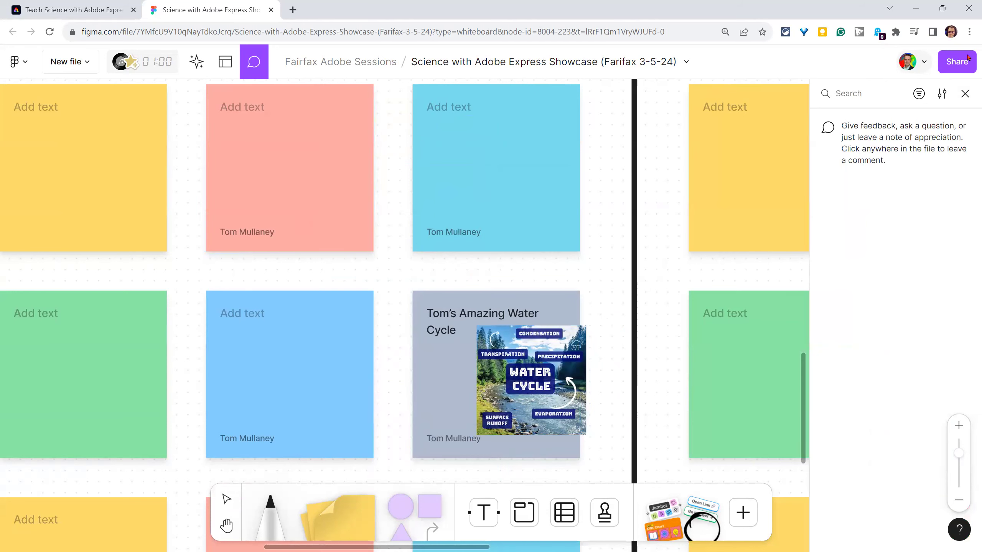
pyautogui.click(956, 61)
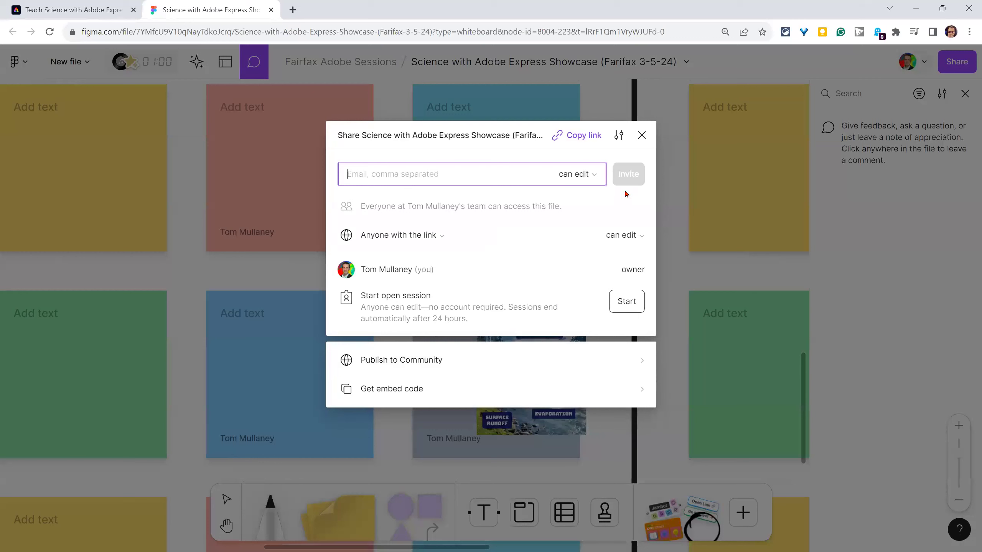
pyautogui.click(583, 137)
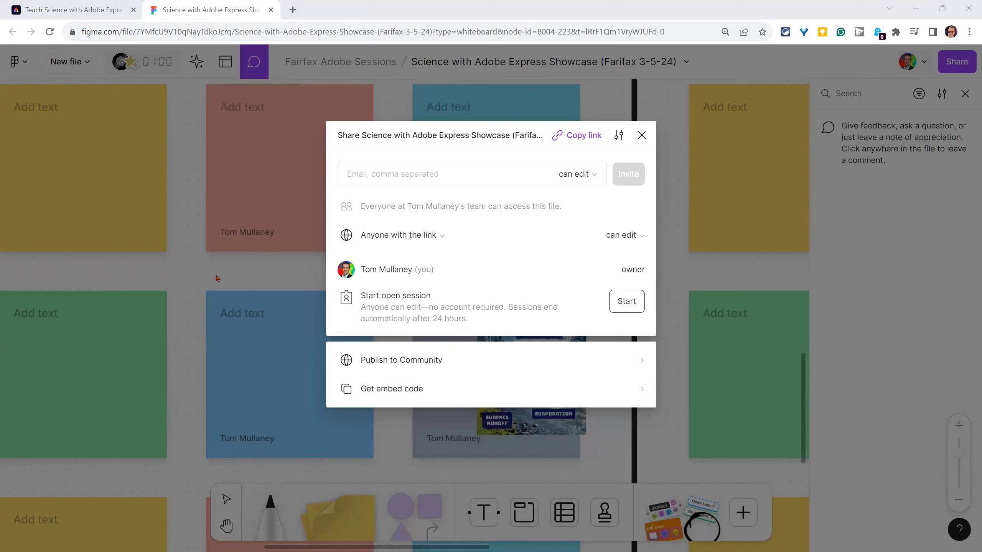
pyautogui.click(60, 5)
pyautogui.scroll(10, 655, 266)
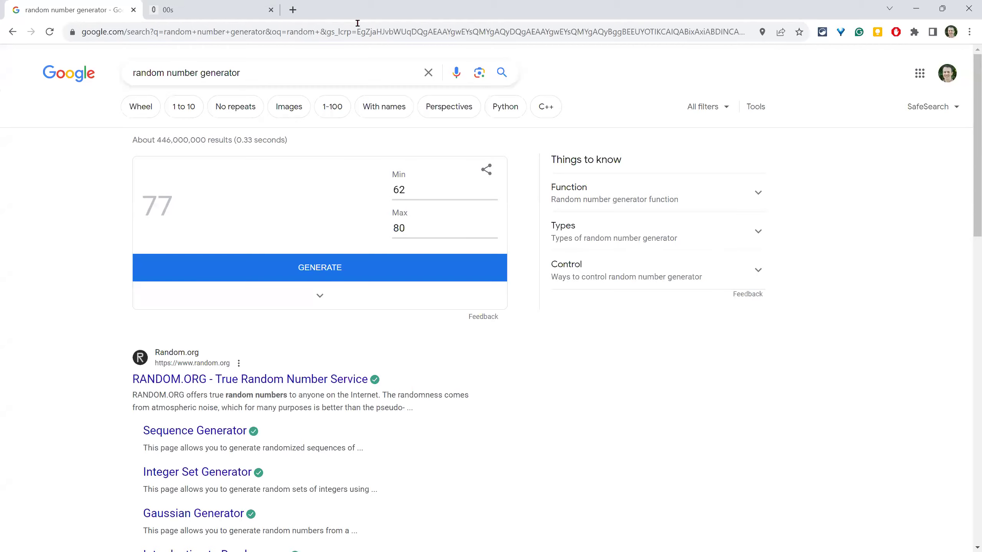
# - Start a 15-minute countdown on timer-tab.com and minimize that browser window
pyautogui.click(202, 6)
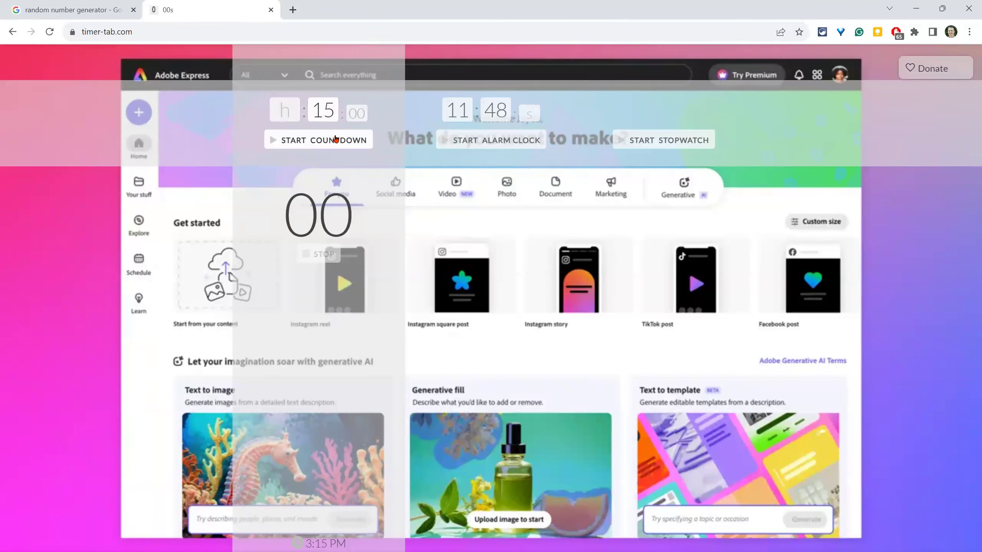
pyautogui.click(335, 139)
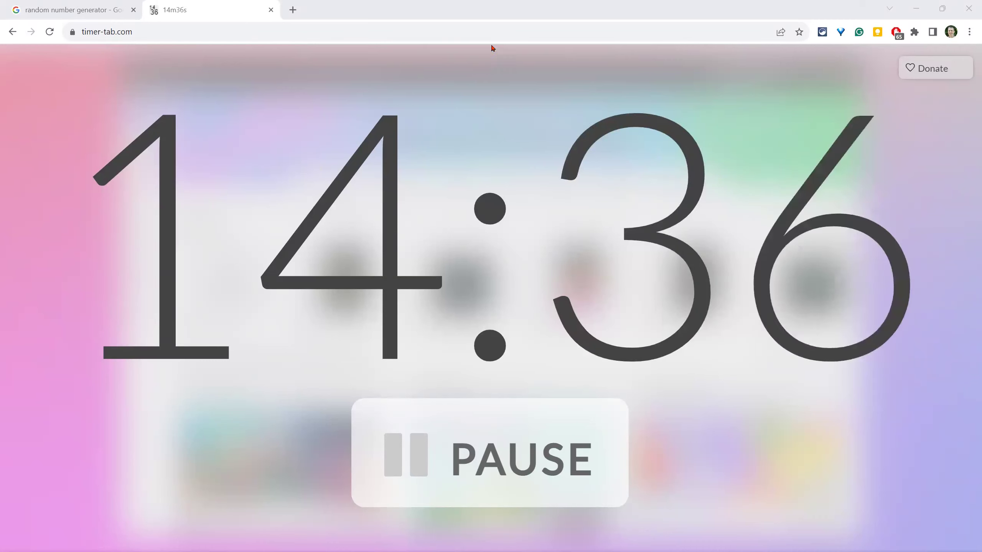
pyautogui.click(917, 8)
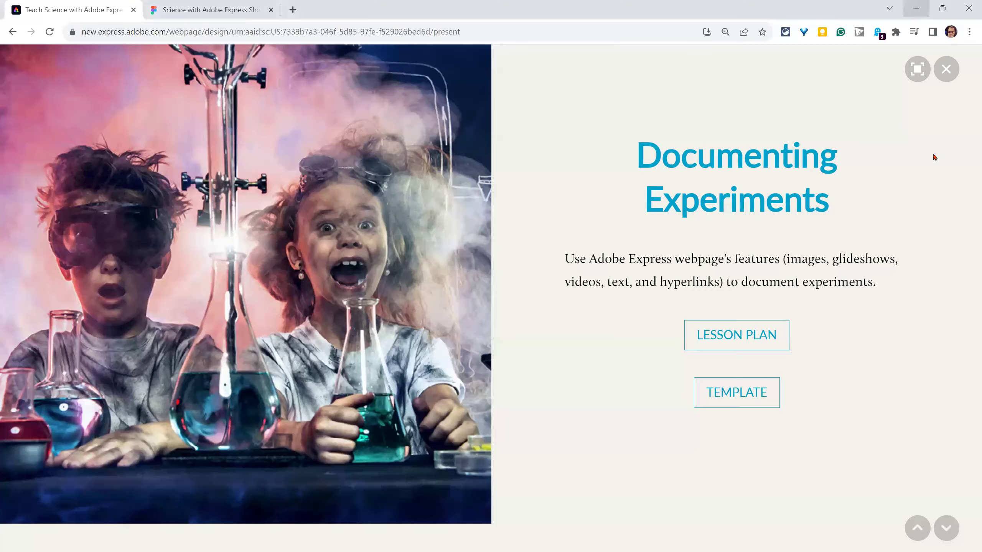
# - Open the Course for Badging from the webpage's Resources section and go to the course's Assignment
pyautogui.scroll(-5, 887, 261)
pyautogui.scroll(1, 887, 261)
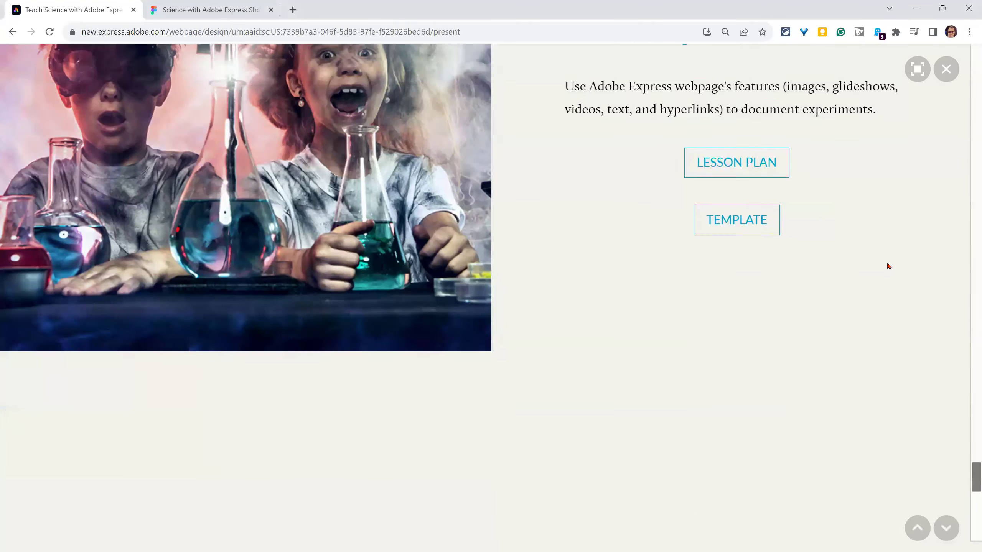
pyautogui.scroll(-10, 886, 261)
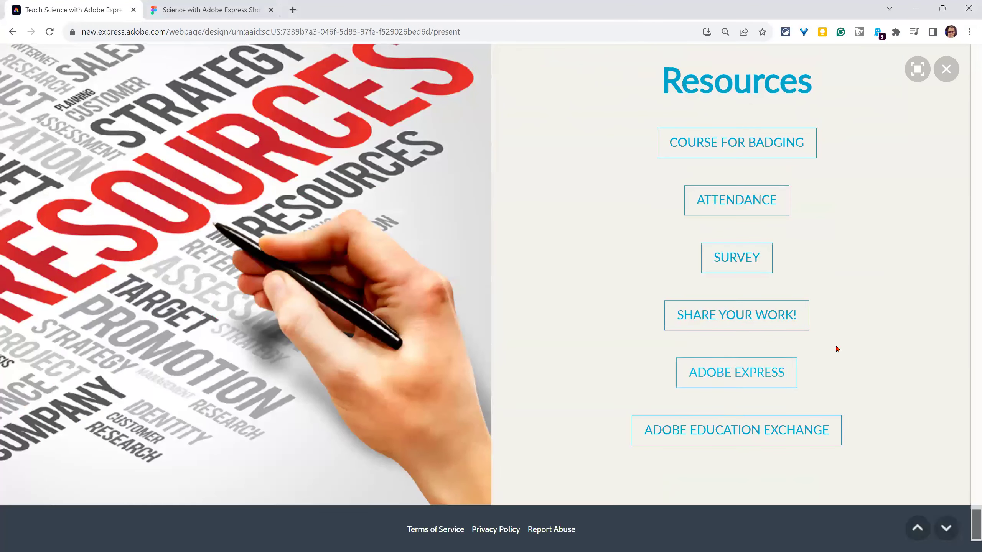
pyautogui.click(733, 142)
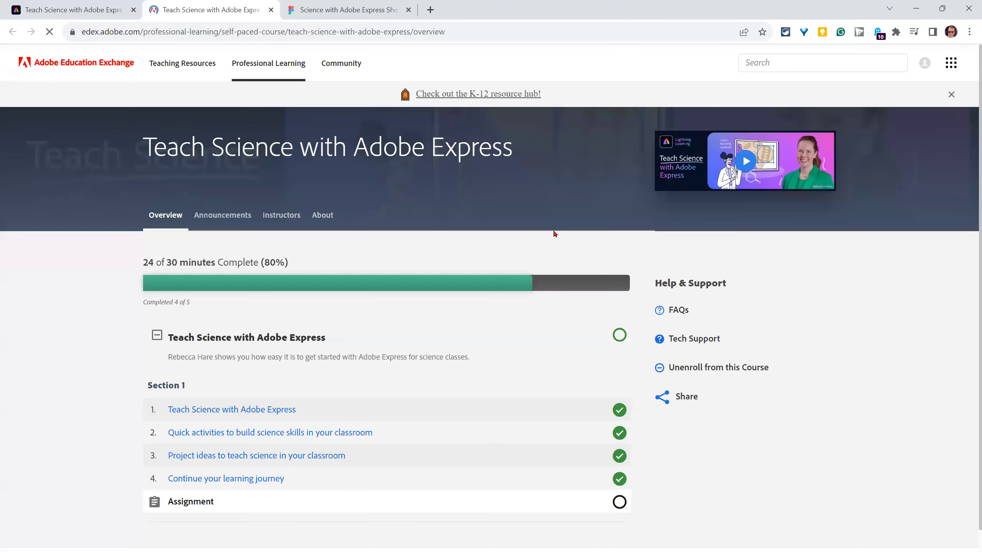
pyautogui.scroll(-1, 763, 292)
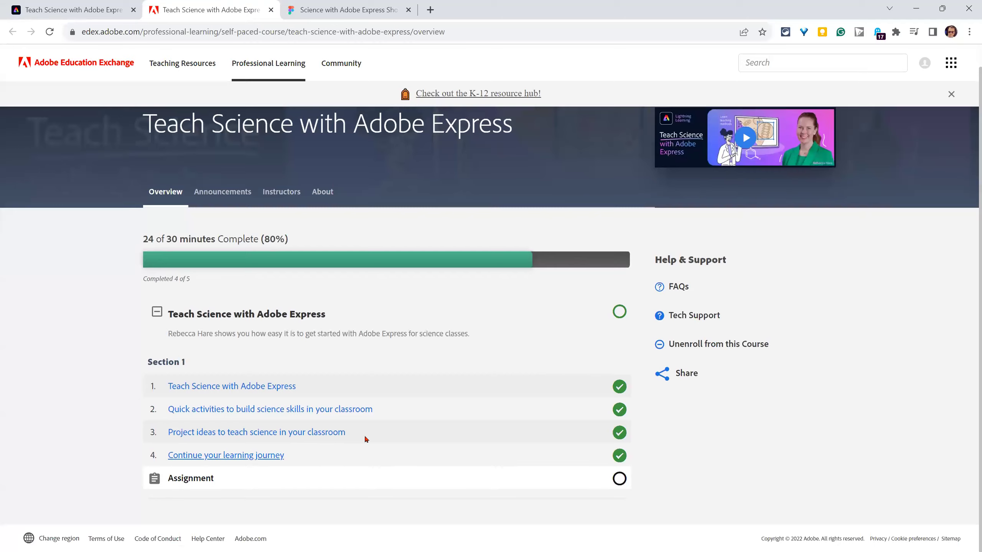
pyautogui.click(172, 477)
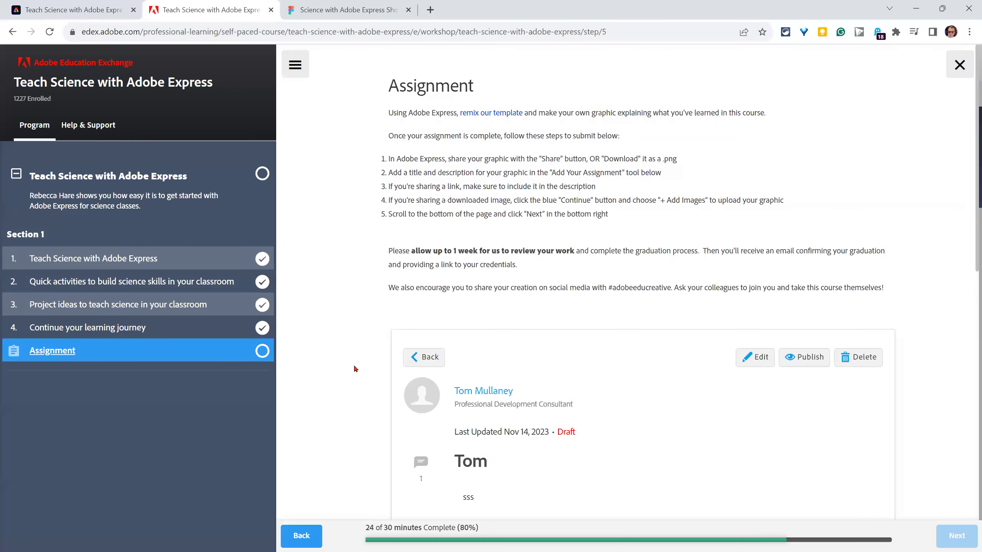
# - Review the assignment's instructions, upload areas and comments, then view its remix template and close that tab
pyautogui.scroll(-8, 358, 368)
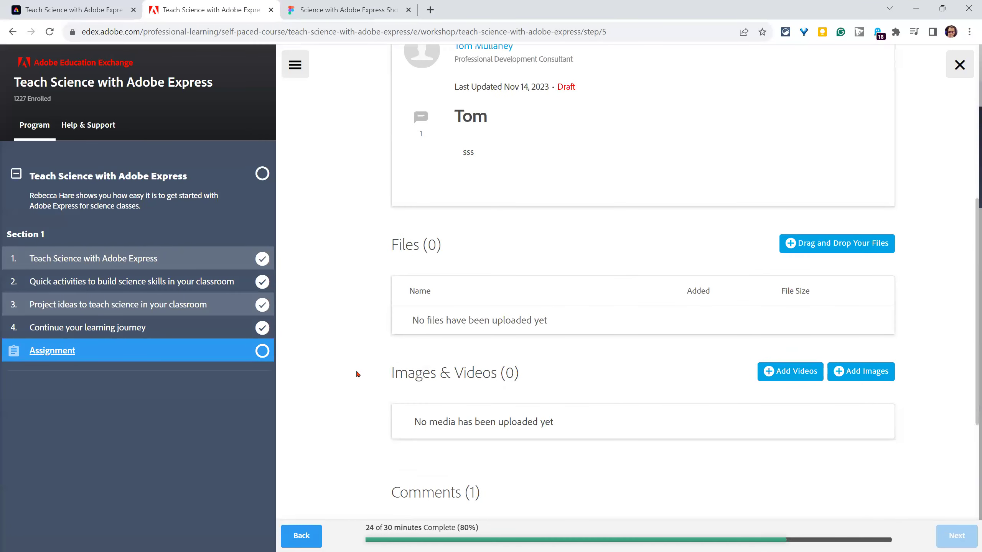
pyautogui.scroll(-6, 356, 371)
pyautogui.scroll(5, 356, 375)
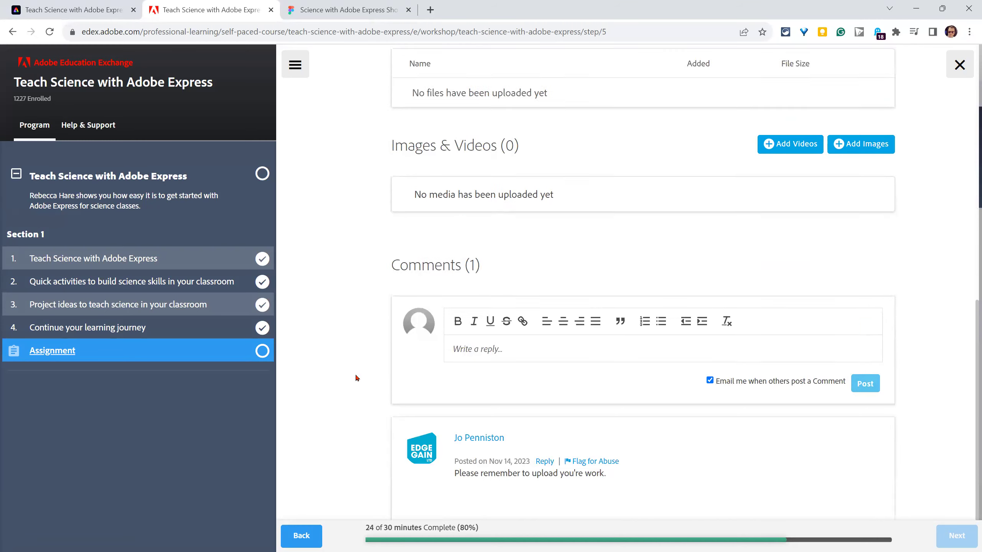
pyautogui.scroll(9, 356, 377)
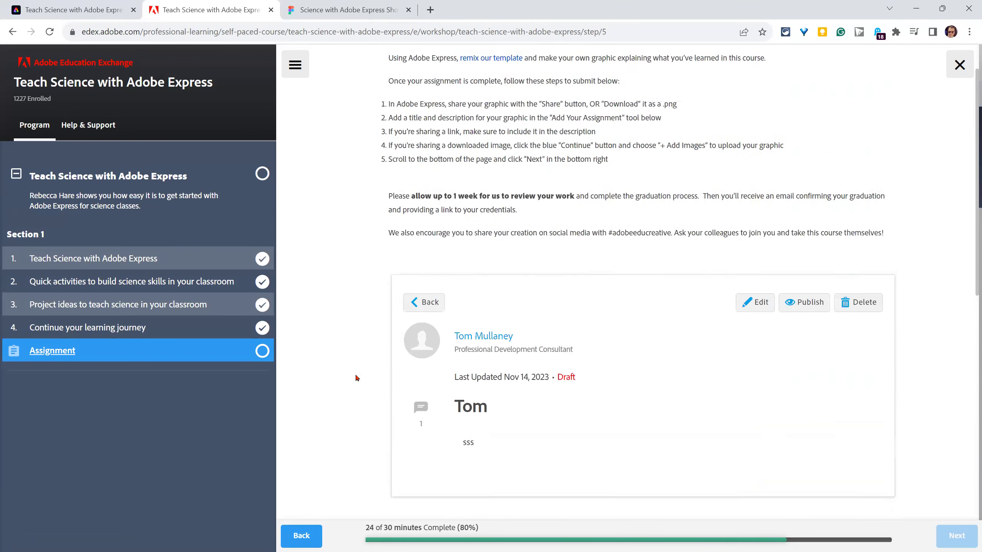
pyautogui.click(497, 114)
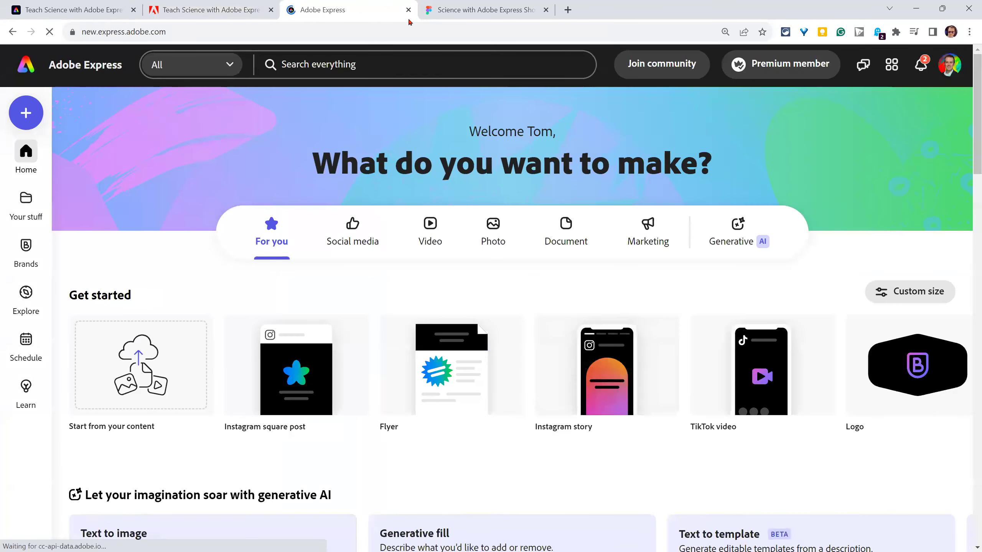
pyautogui.click(408, 10)
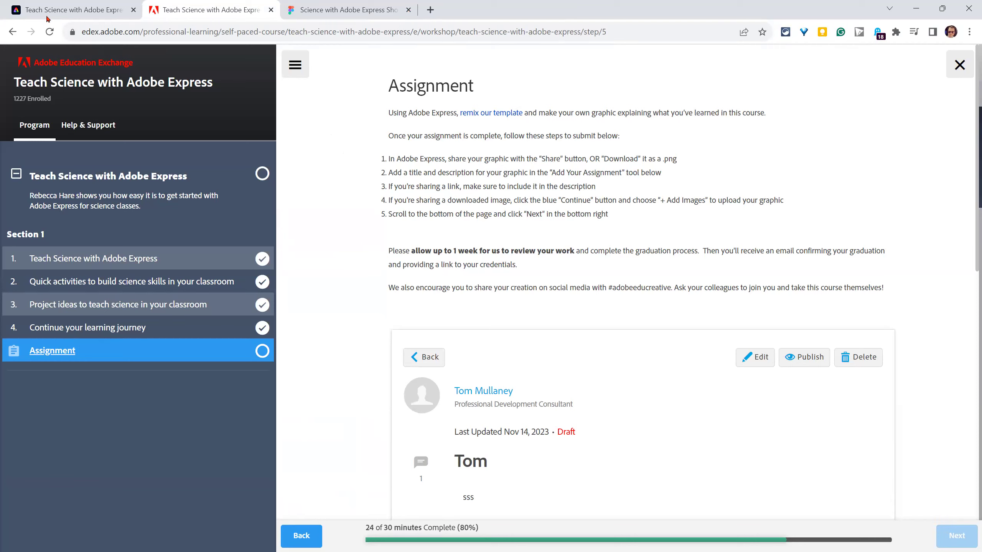
# - Return to the Teach Science webpage and look back through its sections past Cycles to the video template discussion question
pyautogui.click(67, 12)
pyautogui.scroll(20, 650, 305)
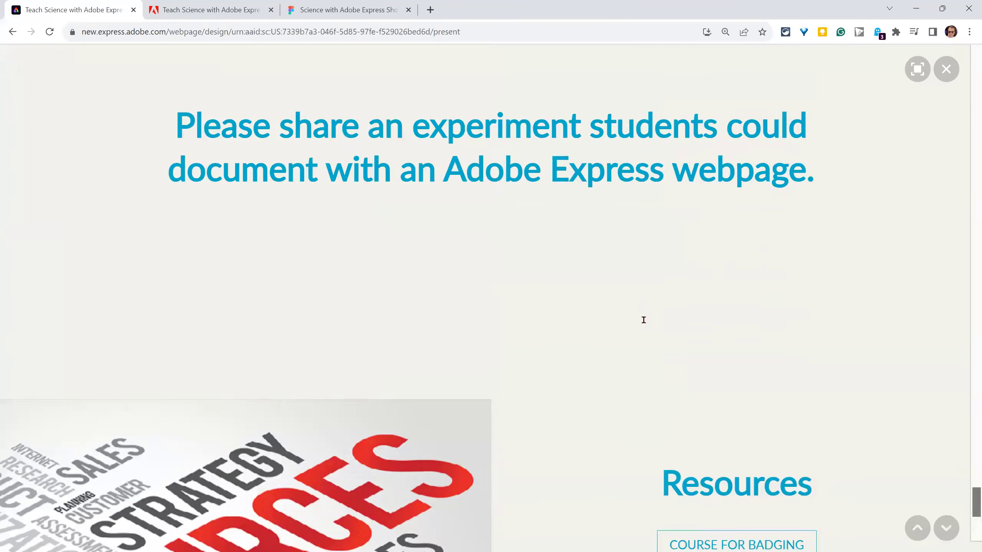
pyautogui.scroll(20, 702, 360)
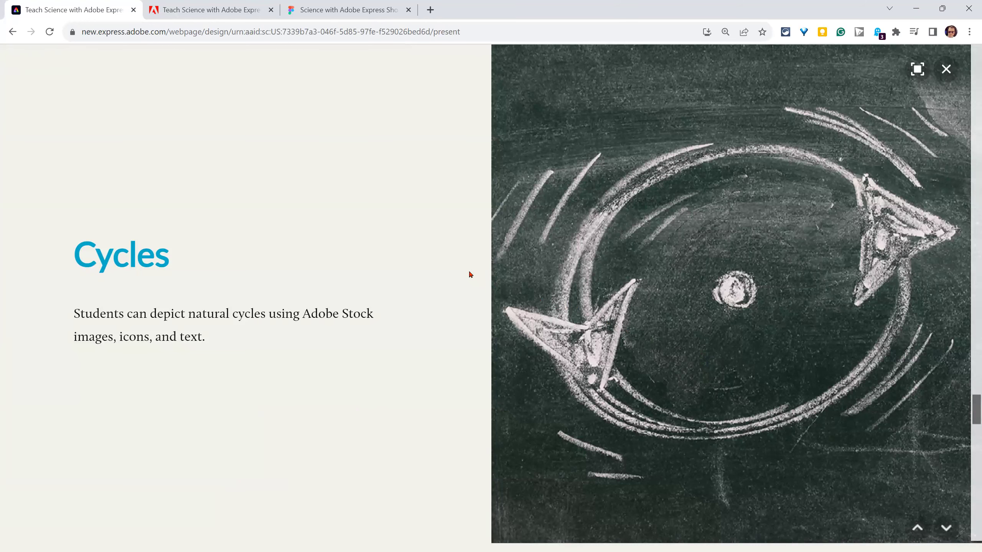
pyautogui.scroll(15, 469, 274)
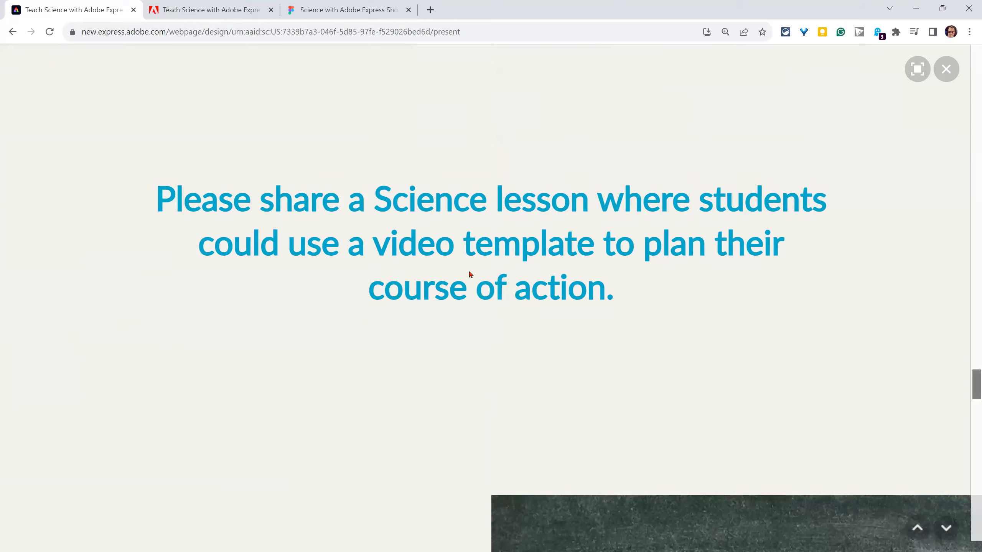
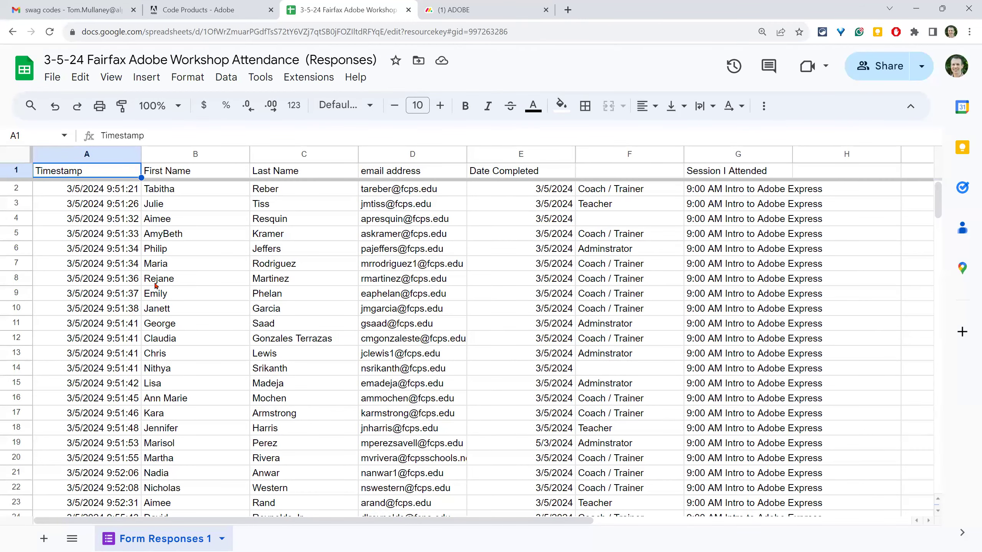
# - Review the workshop attendance responses down to the 2:45 PM Science with Adobe Express entries
pyautogui.scroll(-20, 155, 279)
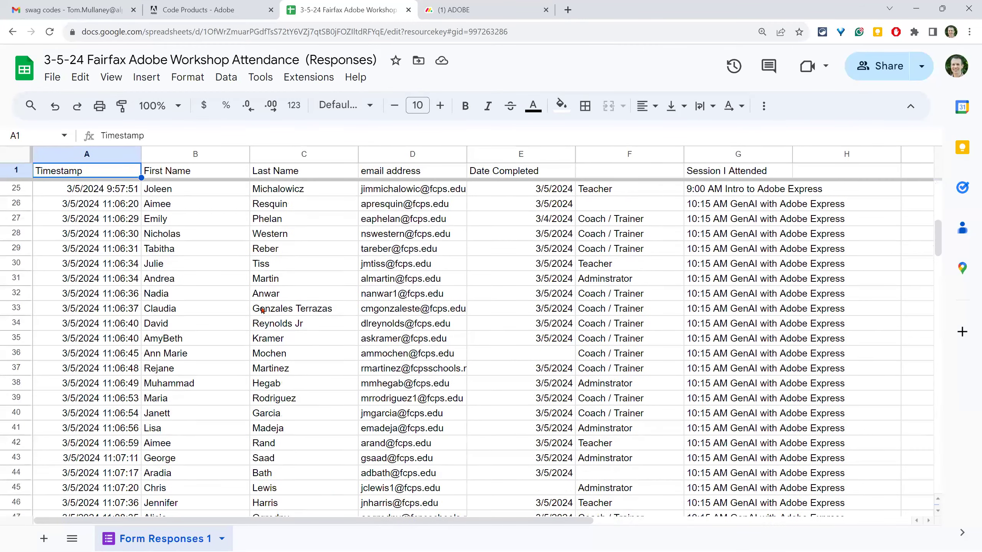
pyautogui.scroll(1, 264, 311)
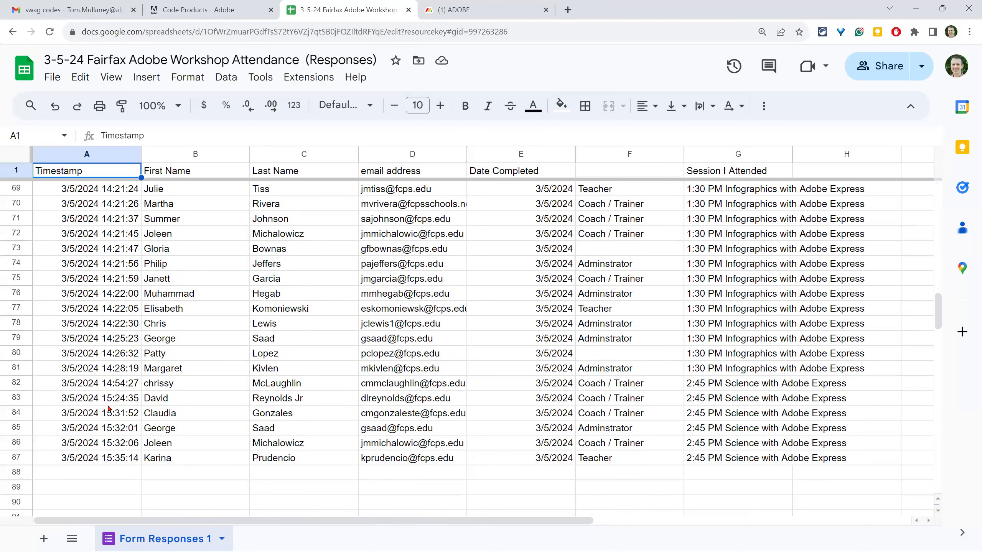
# - Check the first attendance responses for the 2:45 PM Science with Adobe Express session, starting at row 82
pyautogui.click(31, 398)
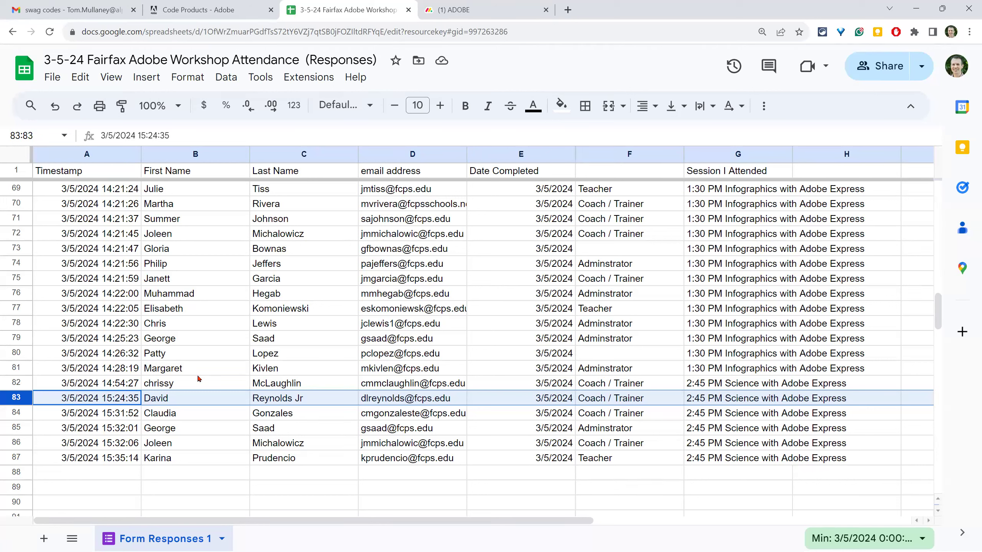
pyautogui.click(916, 11)
pyautogui.click(171, 388)
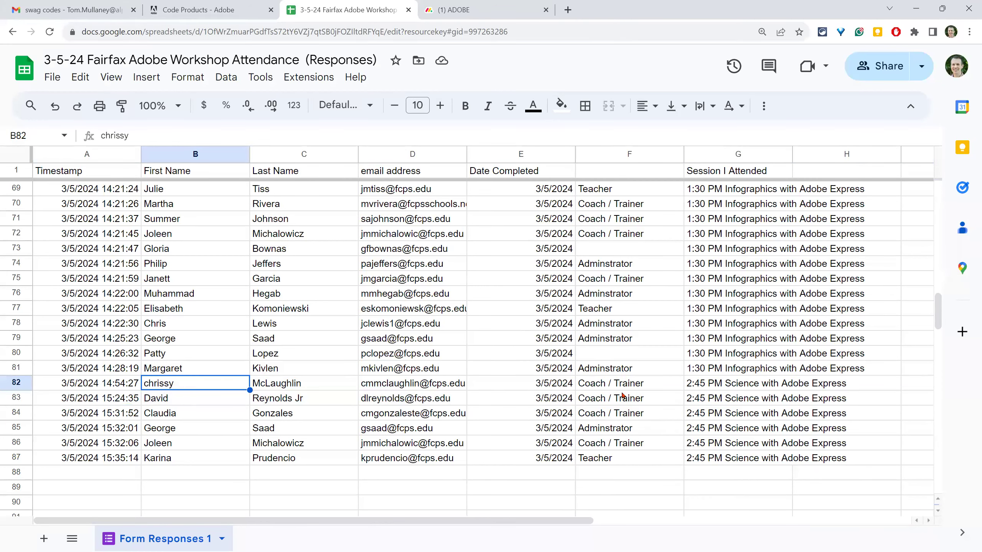
pyautogui.click(735, 372)
pyautogui.click(700, 382)
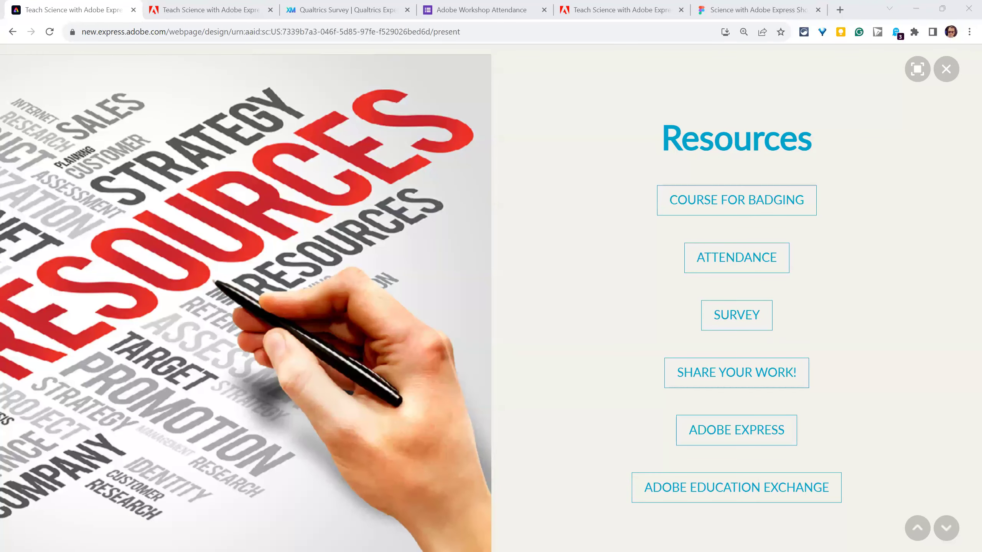
# - Switch to the Google random number generator, set its range from 82 to 87, and generate a number
pyautogui.hotkey('alt', 'Tab')
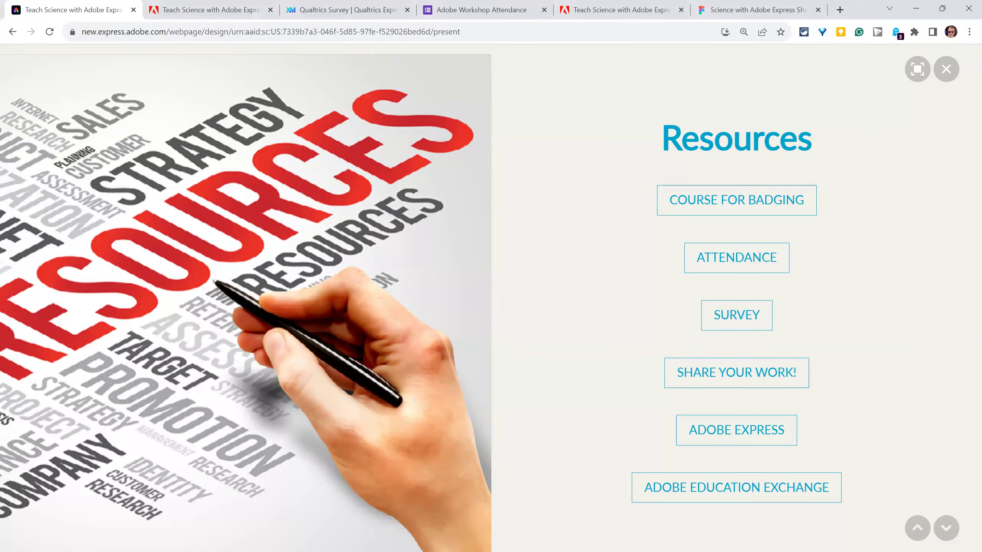
pyautogui.hotkey('alt', 'Tab')
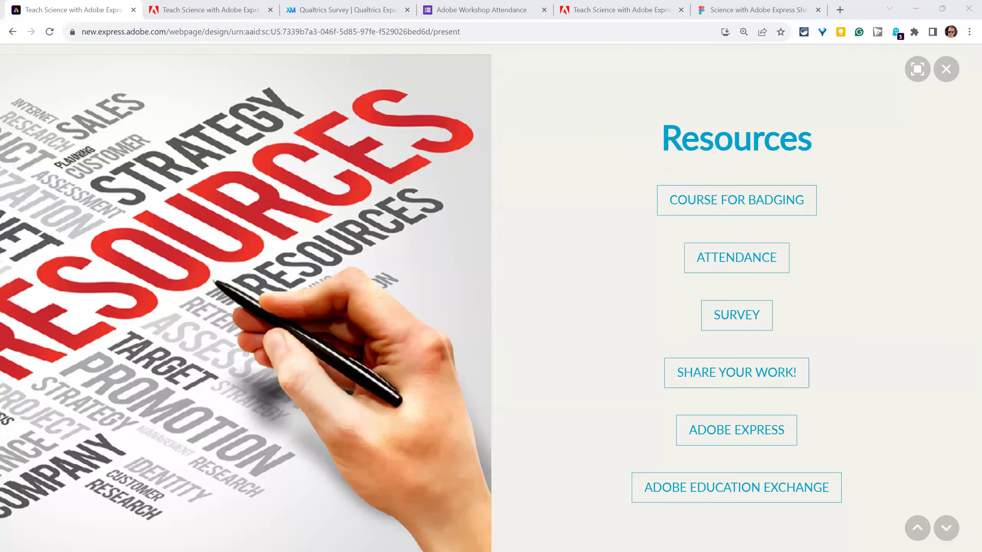
pyautogui.hotkey('alt', 'Tab')
pyautogui.click(99, 6)
pyautogui.moveTo(431, 192); pyautogui.dragTo(370, 193)
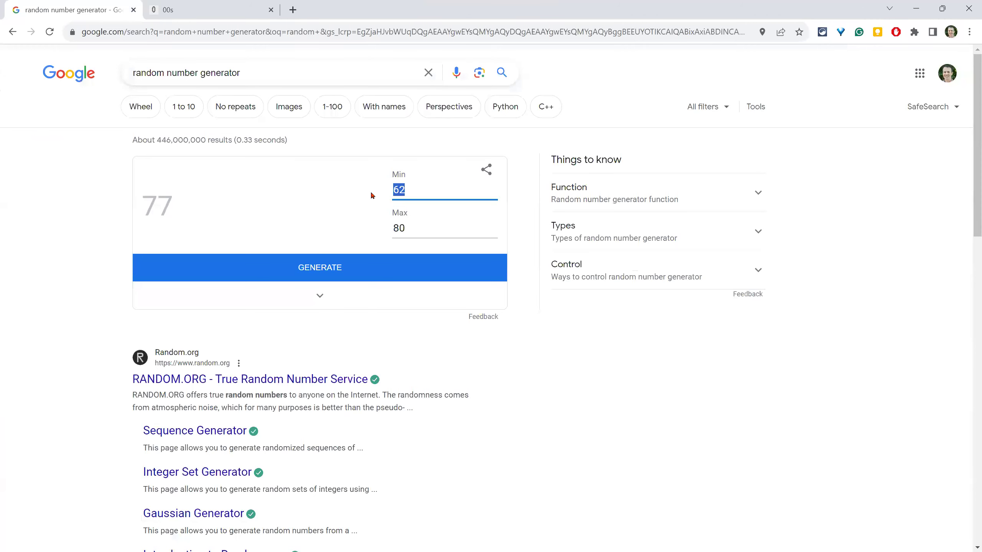
pyautogui.write('82')
pyautogui.press('Tab')
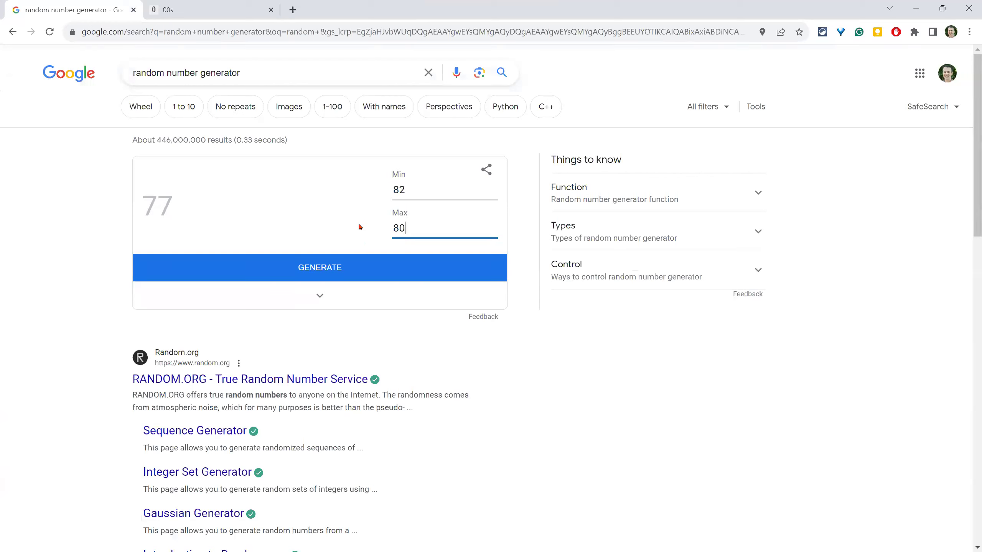
pyautogui.write('7')
pyautogui.click(330, 266)
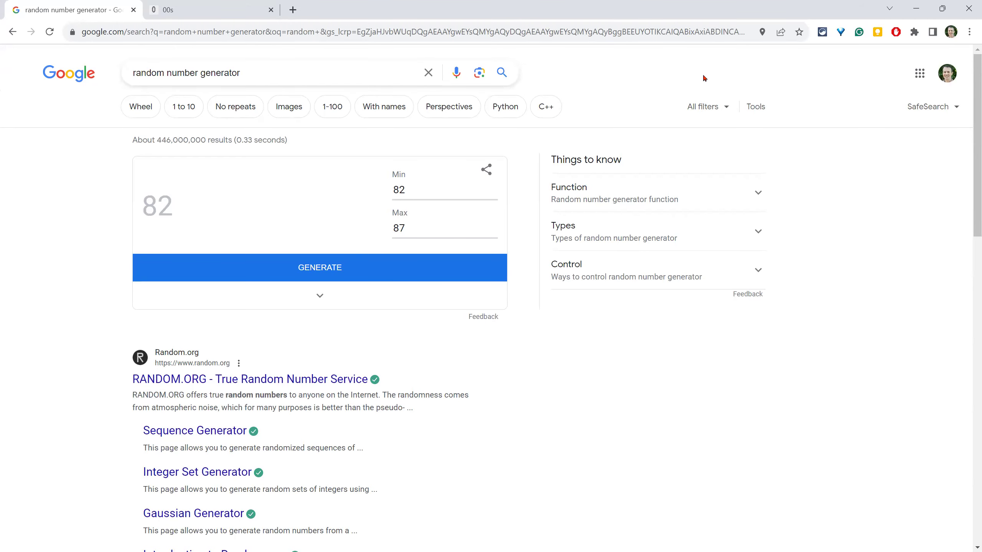
# - Return to the attendance responses spreadsheet and select the full email address text of the row 82 attendee
pyautogui.hotkey('alt', 'Tab')
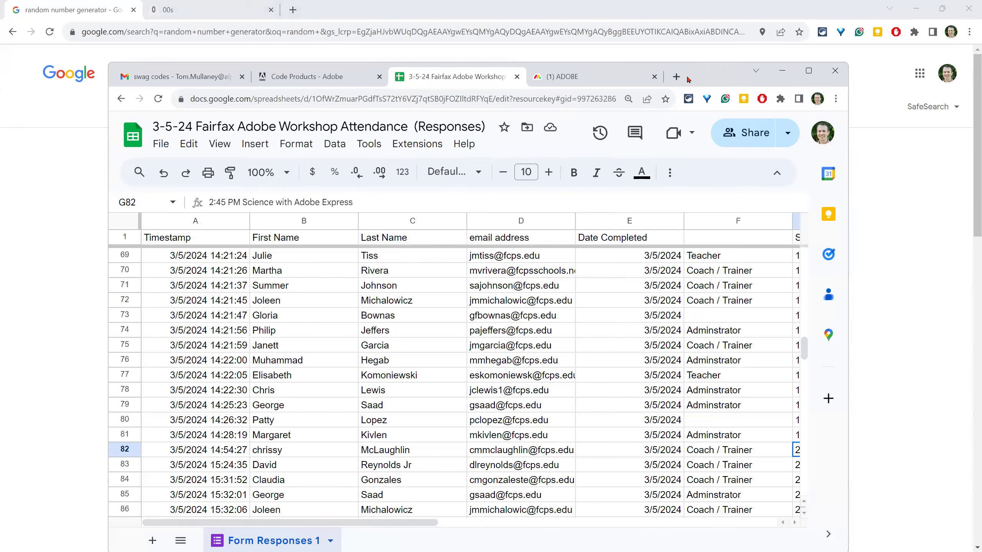
pyautogui.moveTo(688, 79); pyautogui.dragTo(669, 79)
pyautogui.click(496, 450)
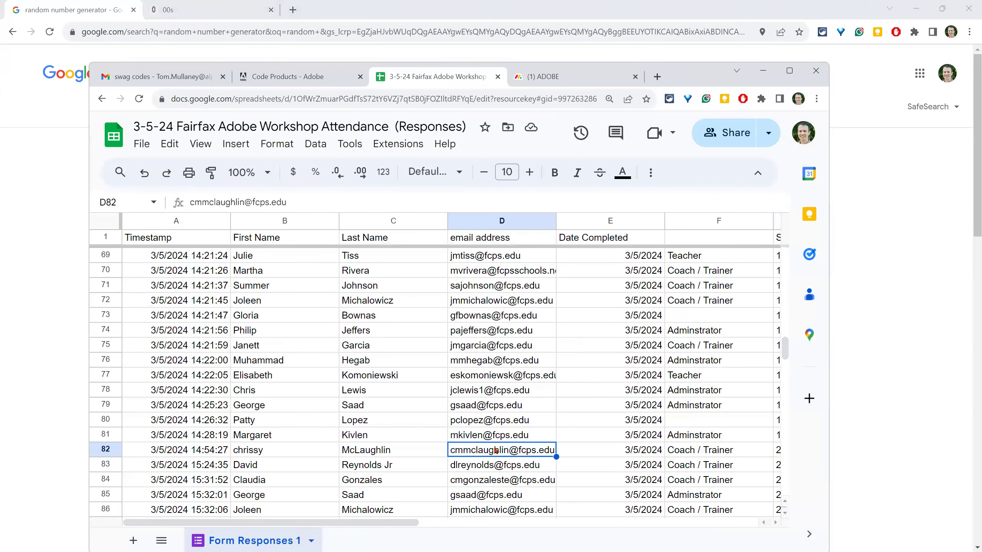
pyautogui.tripleClick(314, 205)
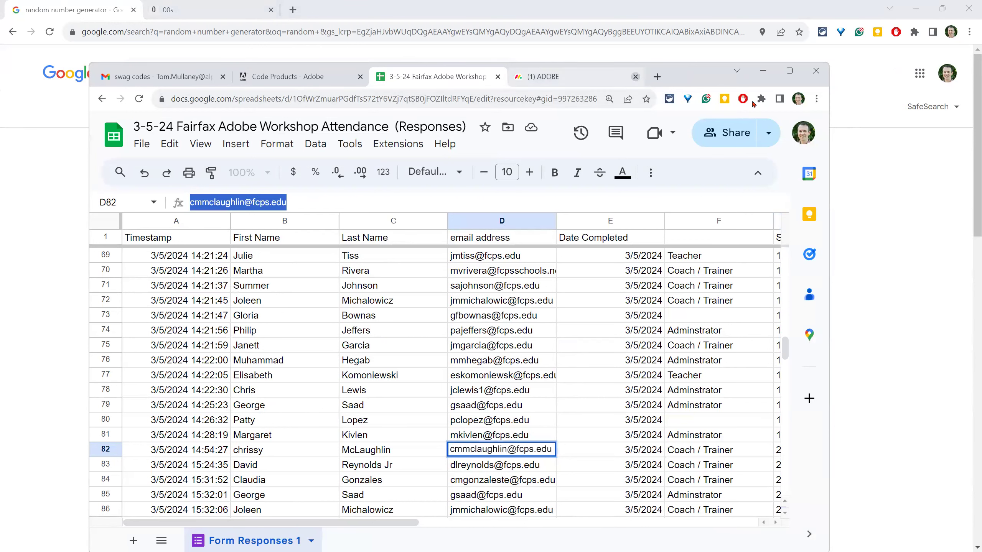
# - Move the attendance spreadsheet window out of the way and return the Teach Science webpage to its title section
pyautogui.moveTo(670, 81); pyautogui.dragTo(0, 81)
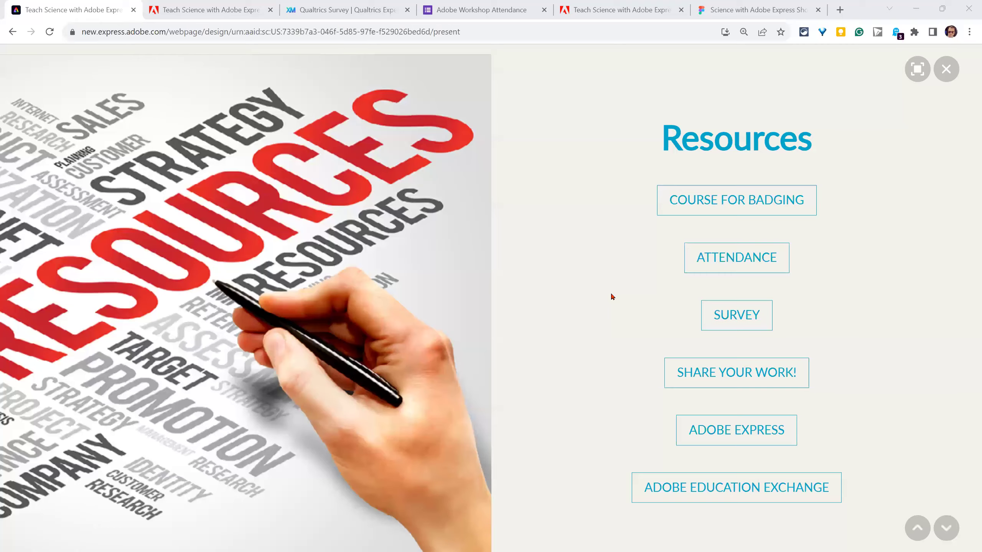
pyautogui.scroll(3, 609, 294)
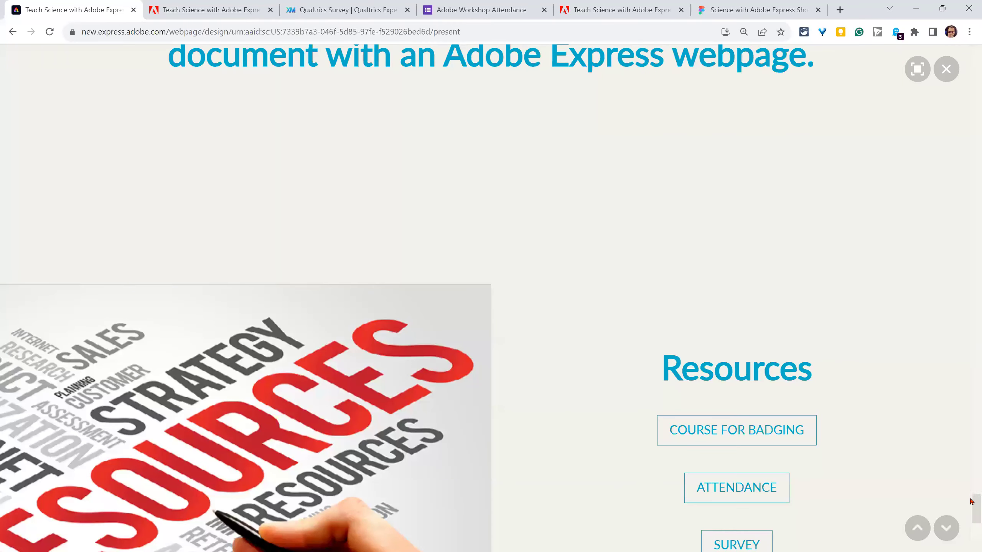
pyautogui.moveTo(970, 169); pyautogui.dragTo(935, 21)
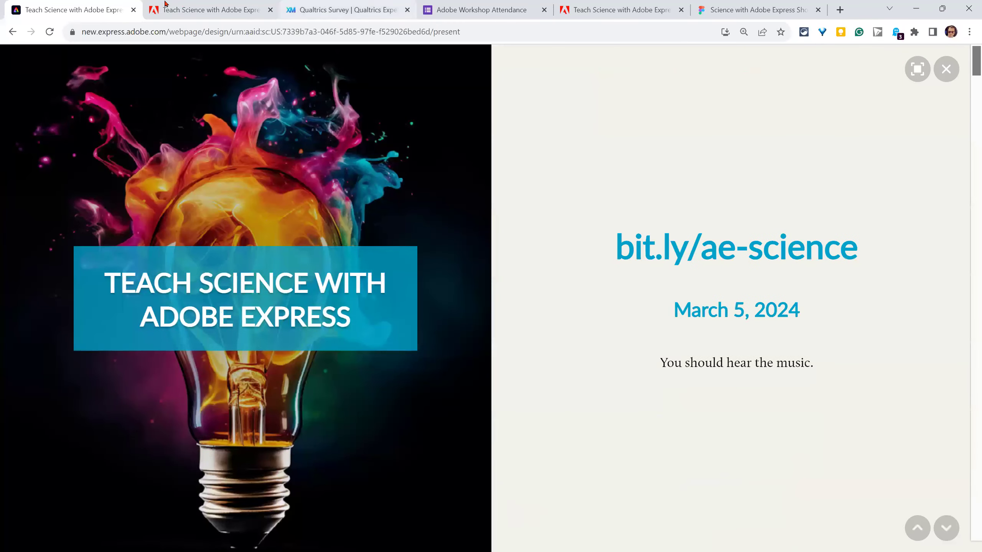